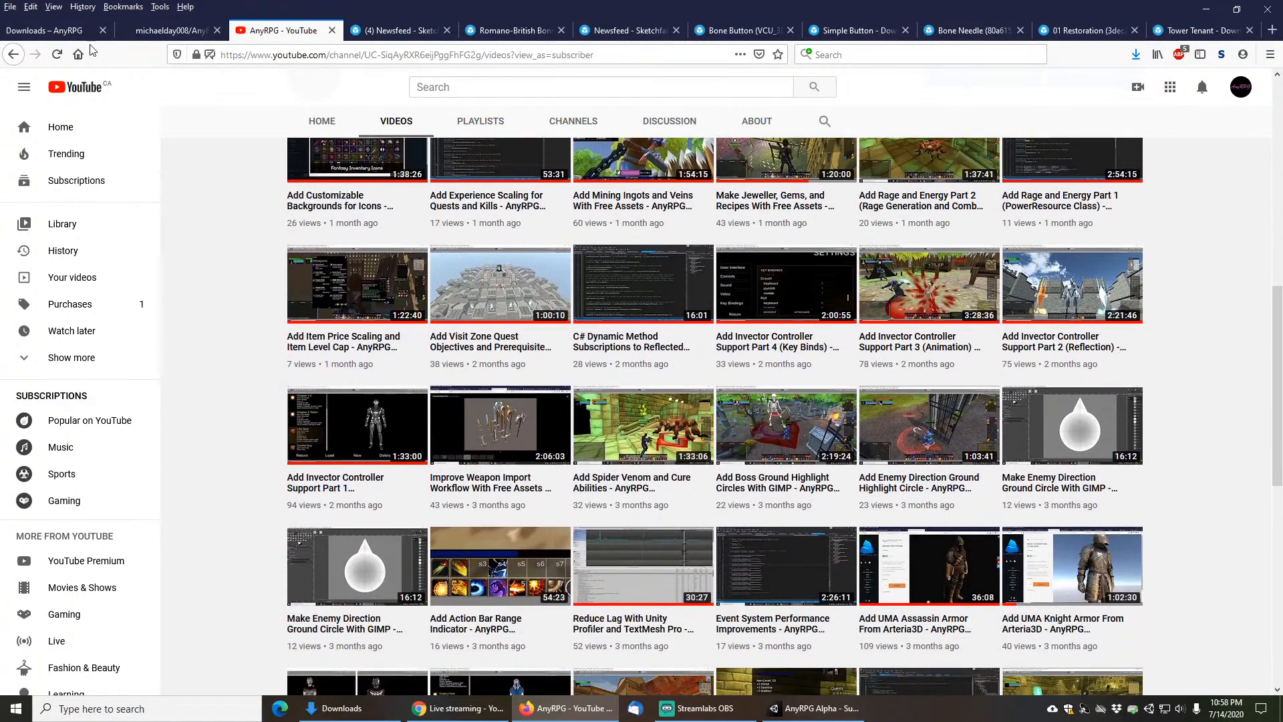
Step: Look over the AnyRPG downloads page, the AnyRPGAlphaCode repository and the AnyRPG channel's uploaded videos
click(47, 30)
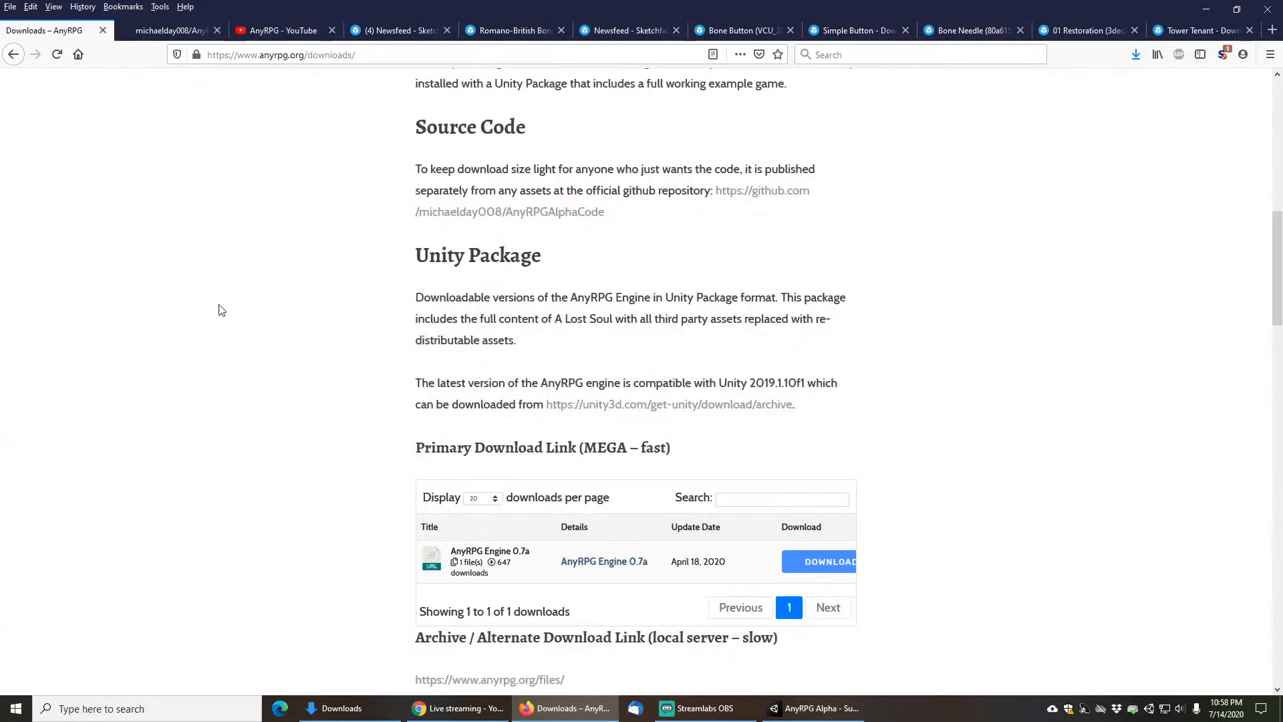
scroll(266, 220, up, 10)
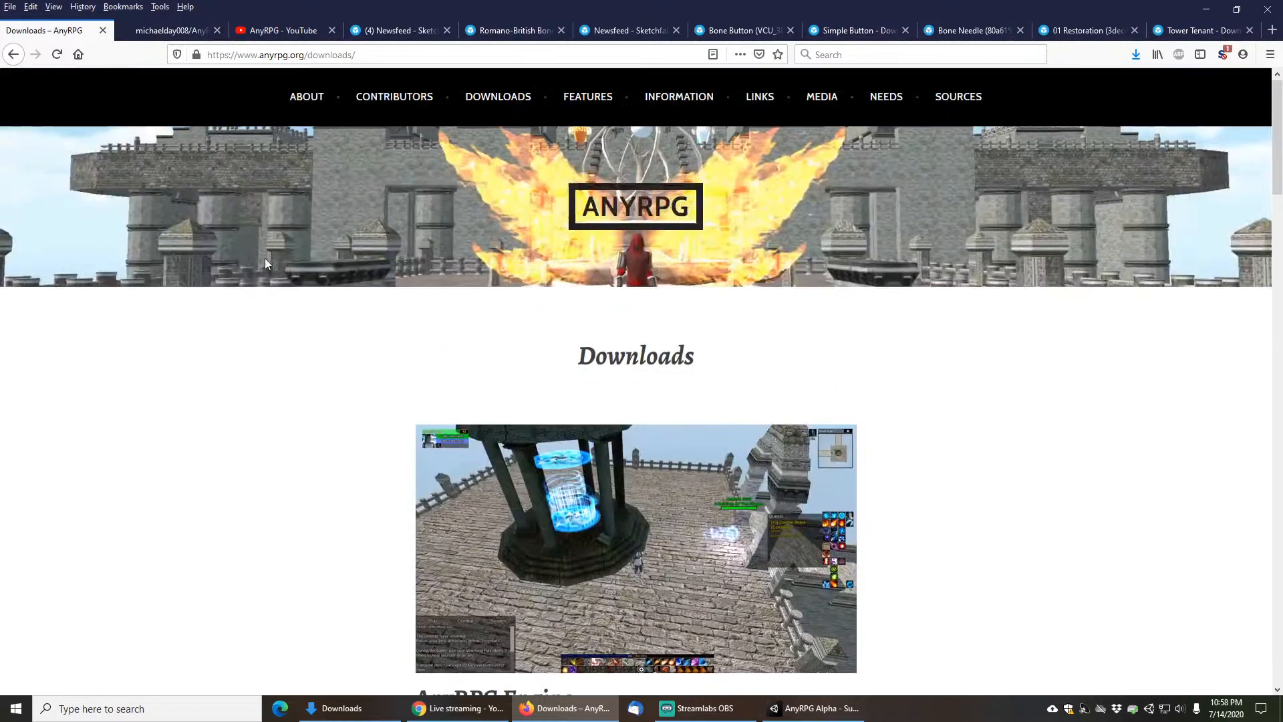
scroll(265, 269, down, 10)
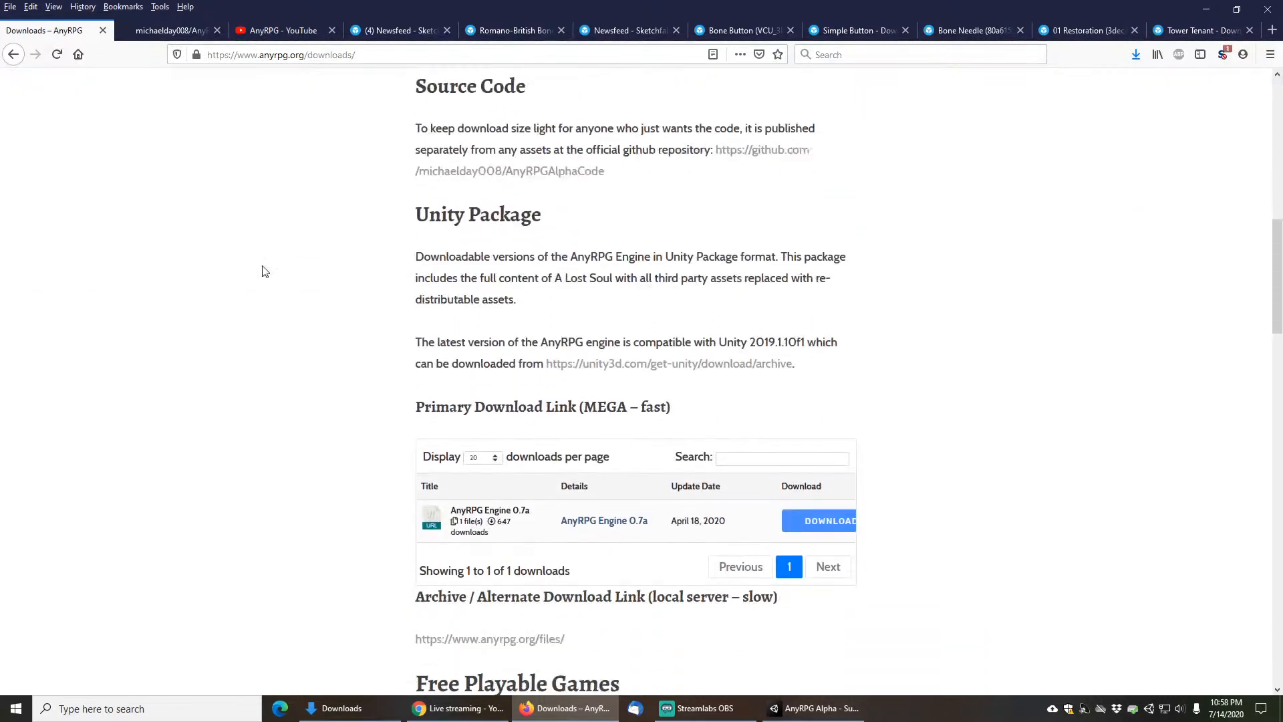
scroll(265, 271, up, 2)
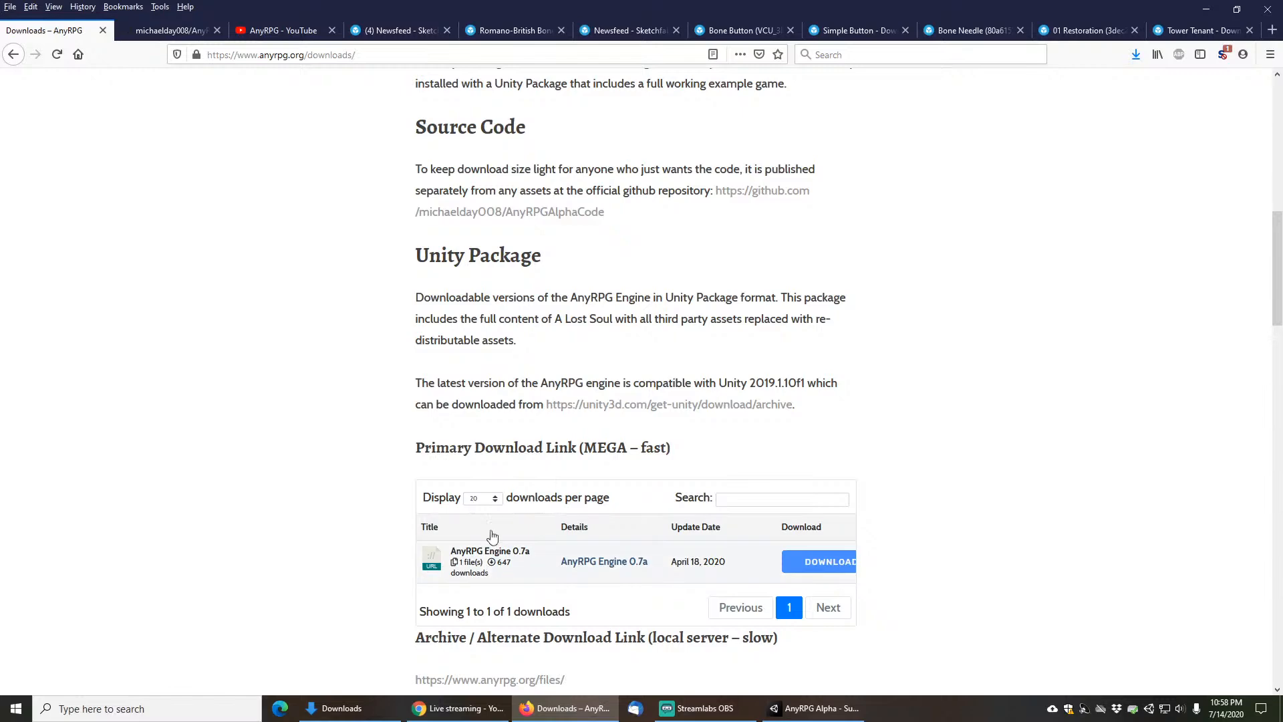
click(174, 31)
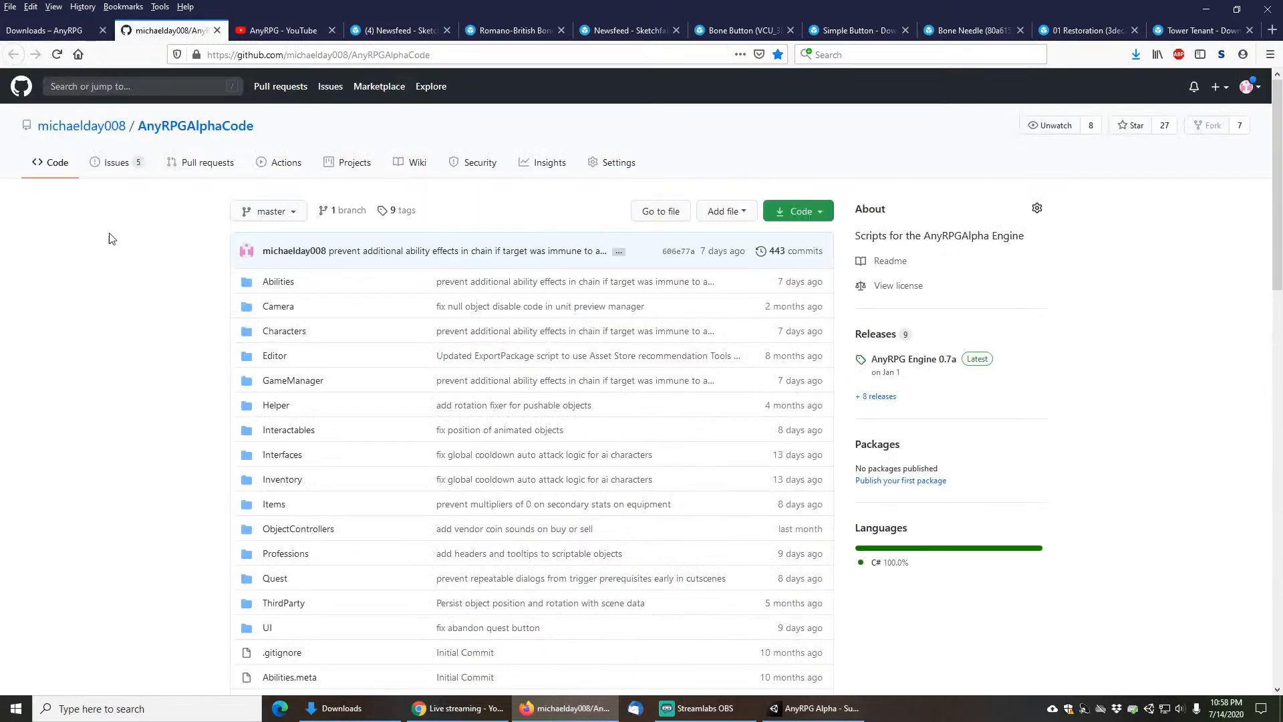
click(75, 30)
scroll(204, 399, down, 5)
scroll(207, 391, down, 3)
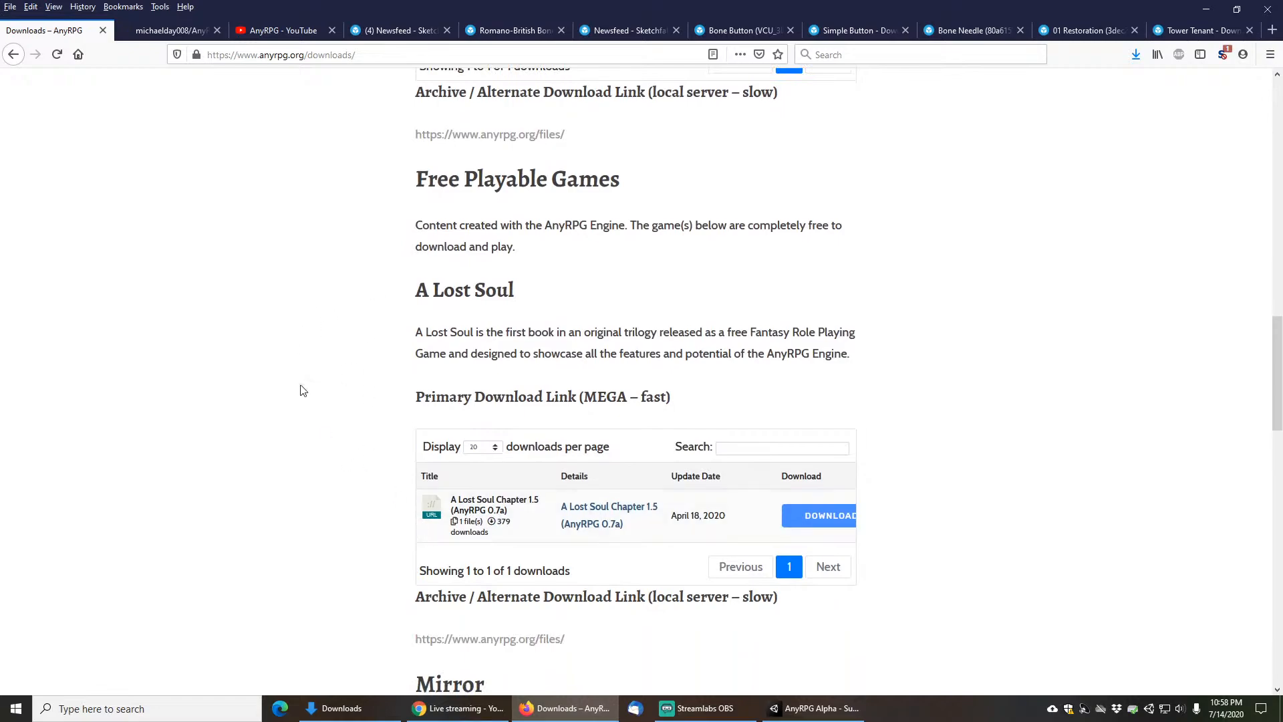
click(282, 31)
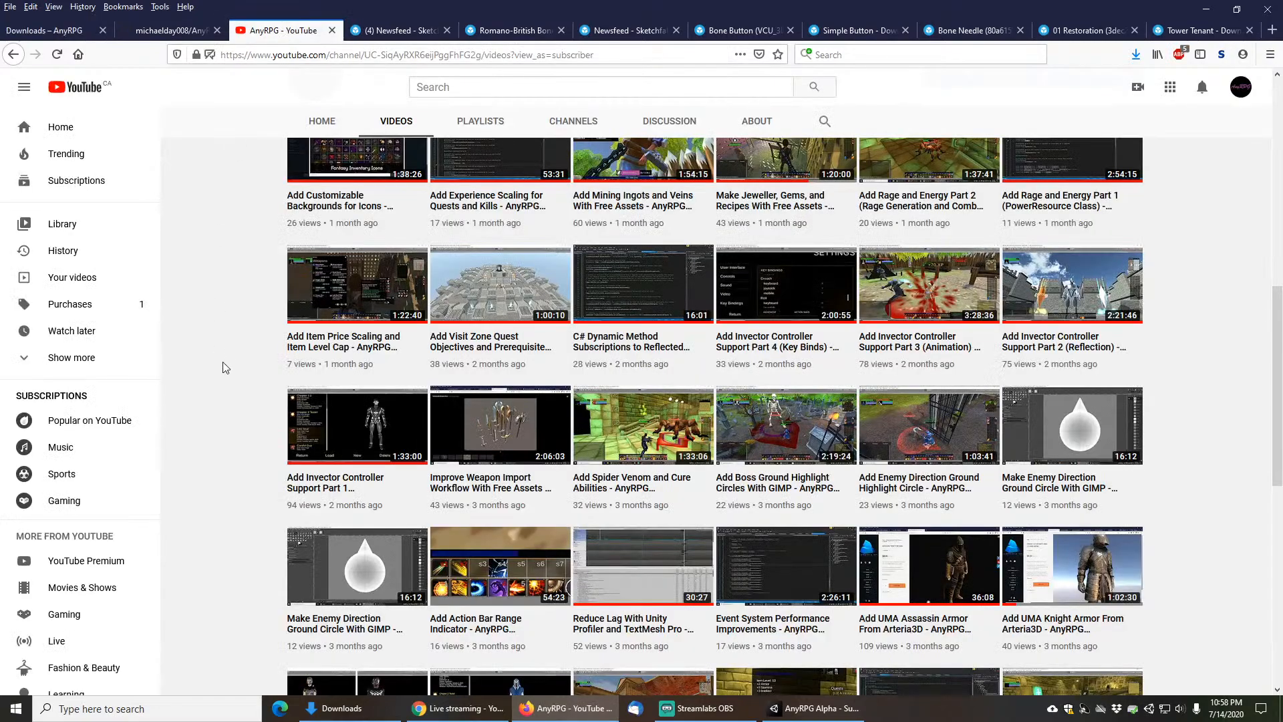
scroll(236, 337, up, 10)
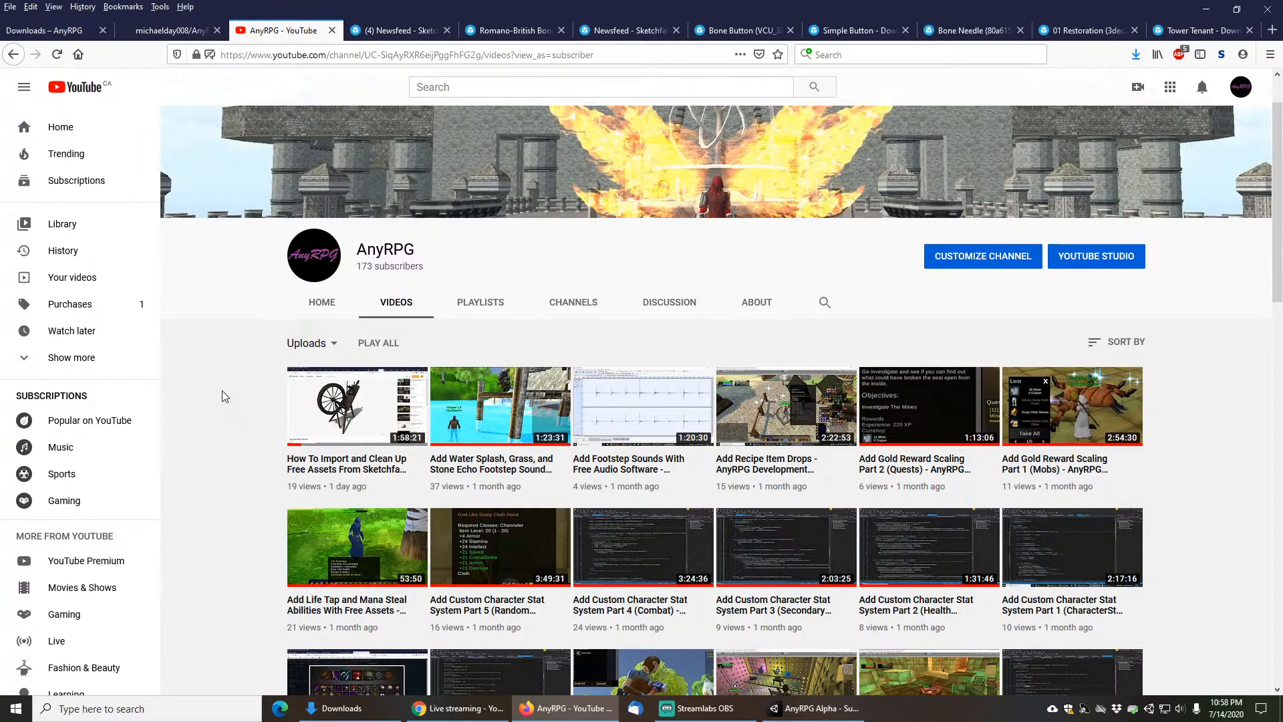
Step: Switch to Unity and search the Sketchfab asset browser for "needle" without the Staff Picked filter
click(814, 708)
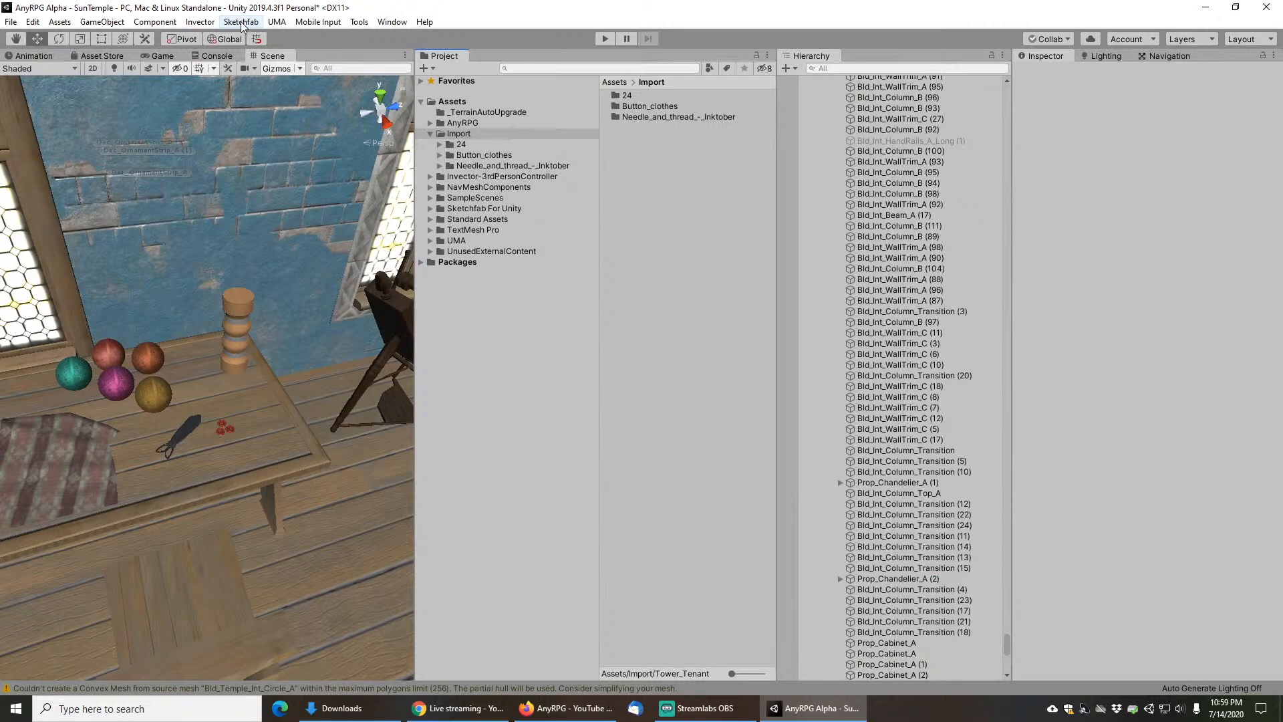
click(242, 26)
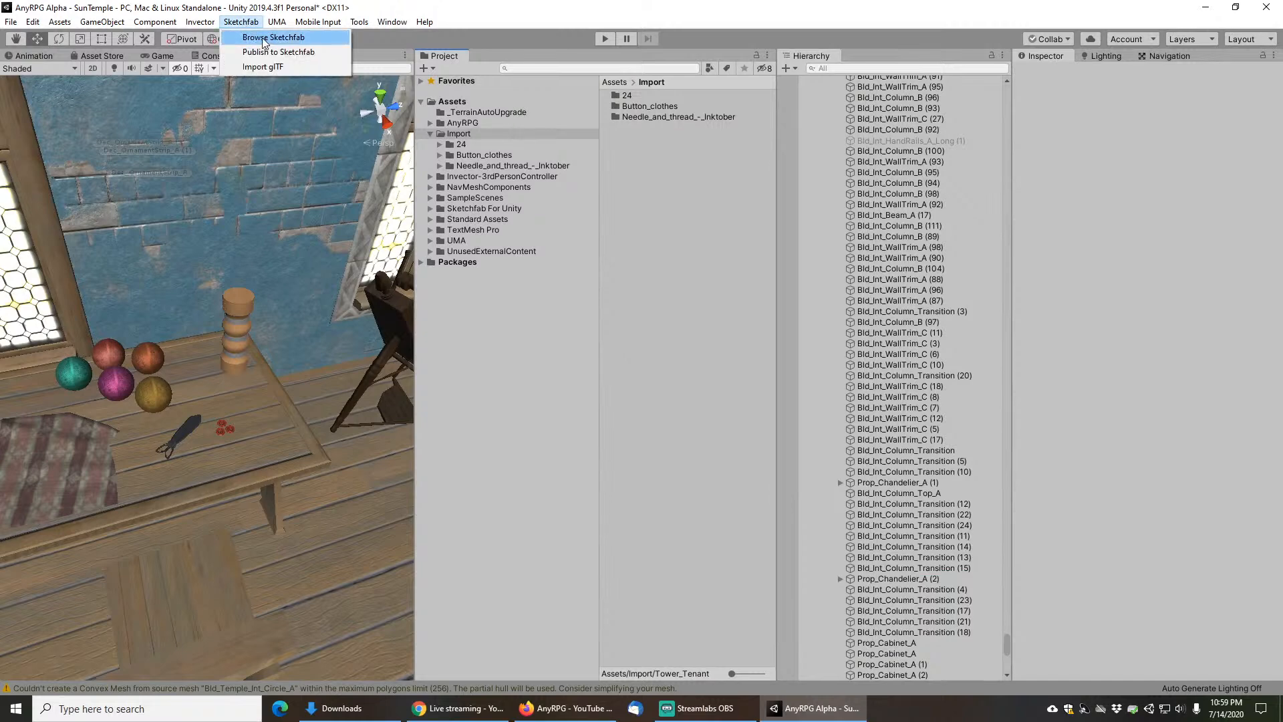
click(263, 38)
text(ne)
key(Return)
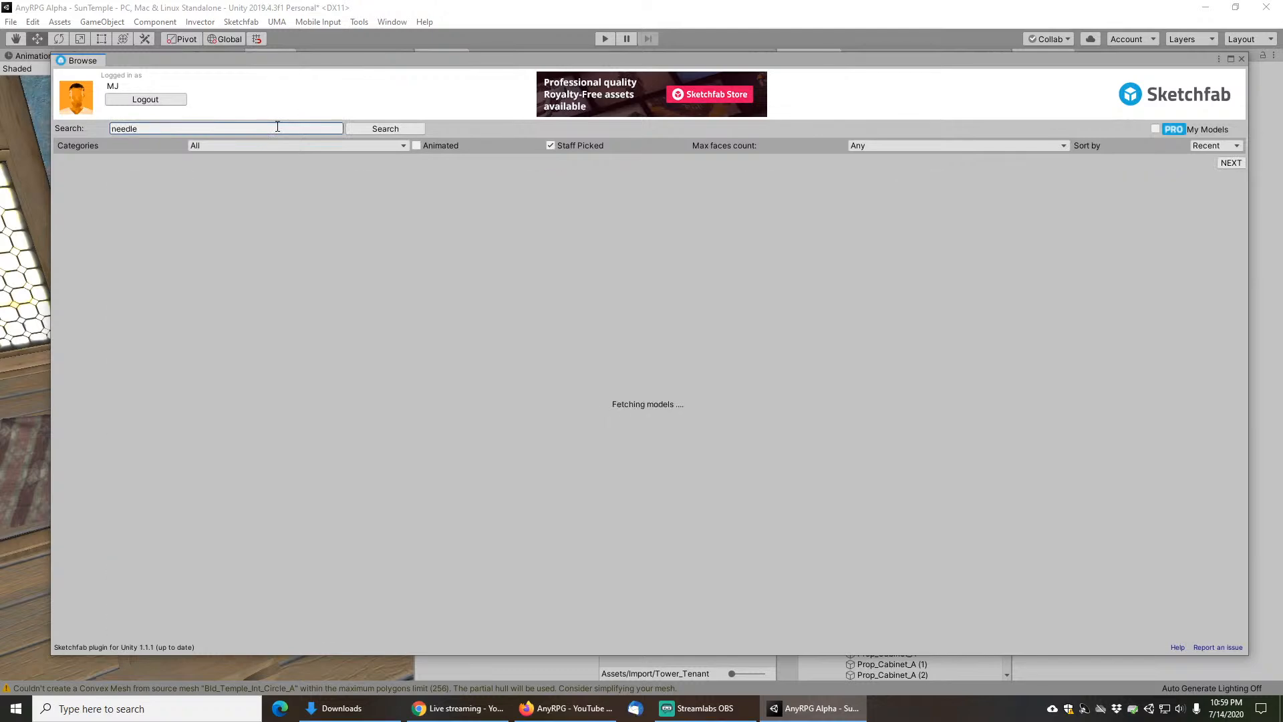
click(551, 145)
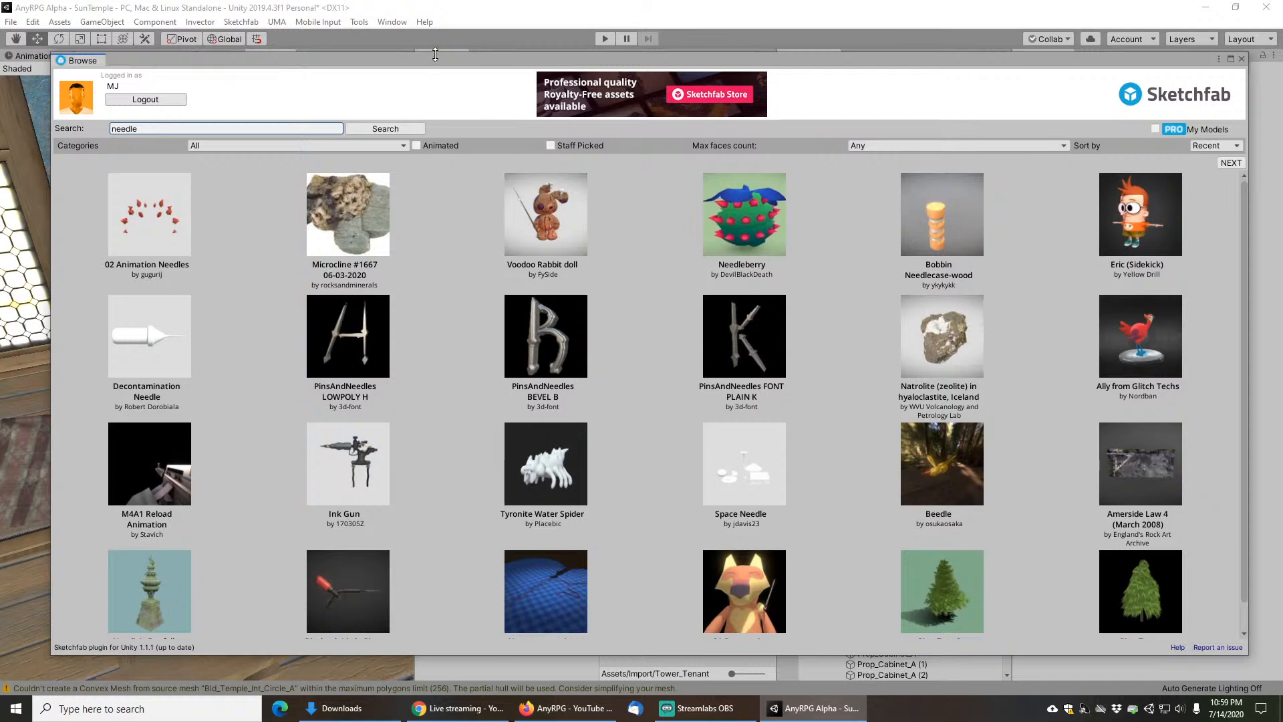
click(1242, 59)
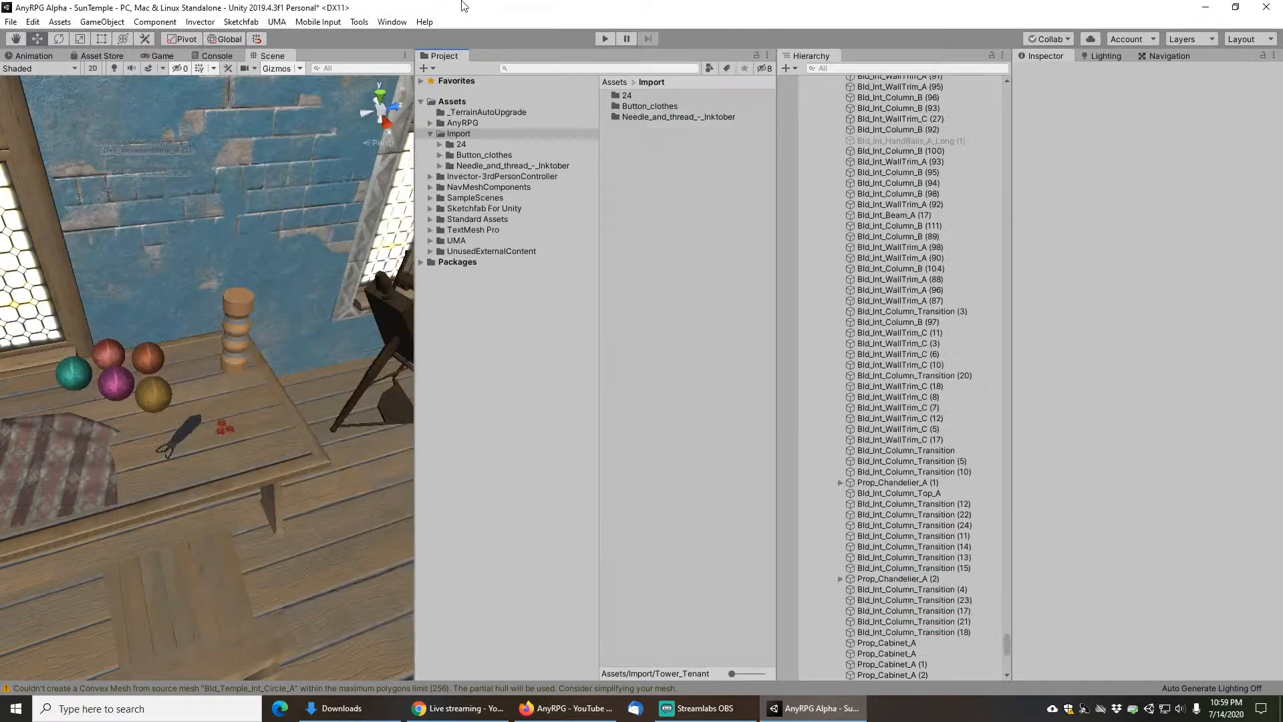
click(1205, 6)
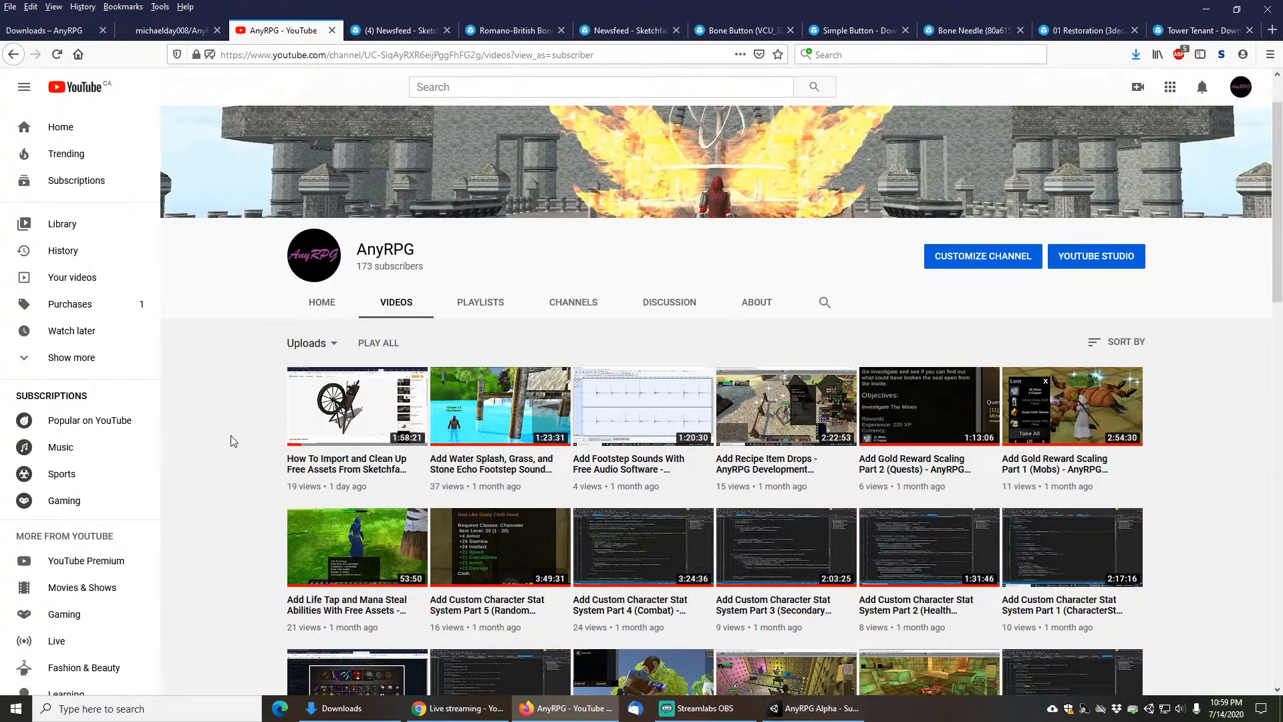
Step: On the Sketchfab website, find the list of importers and open the Unity plugin's release page
click(395, 30)
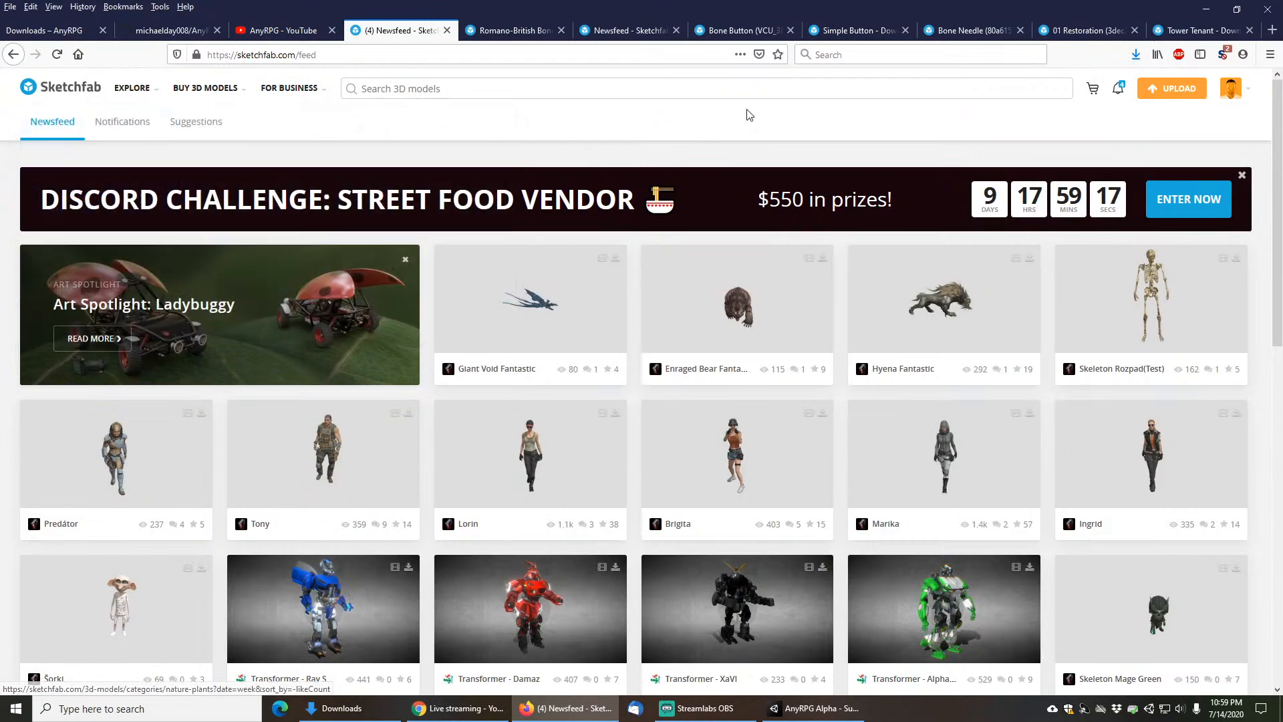
drag(1278, 124, 1279, 628)
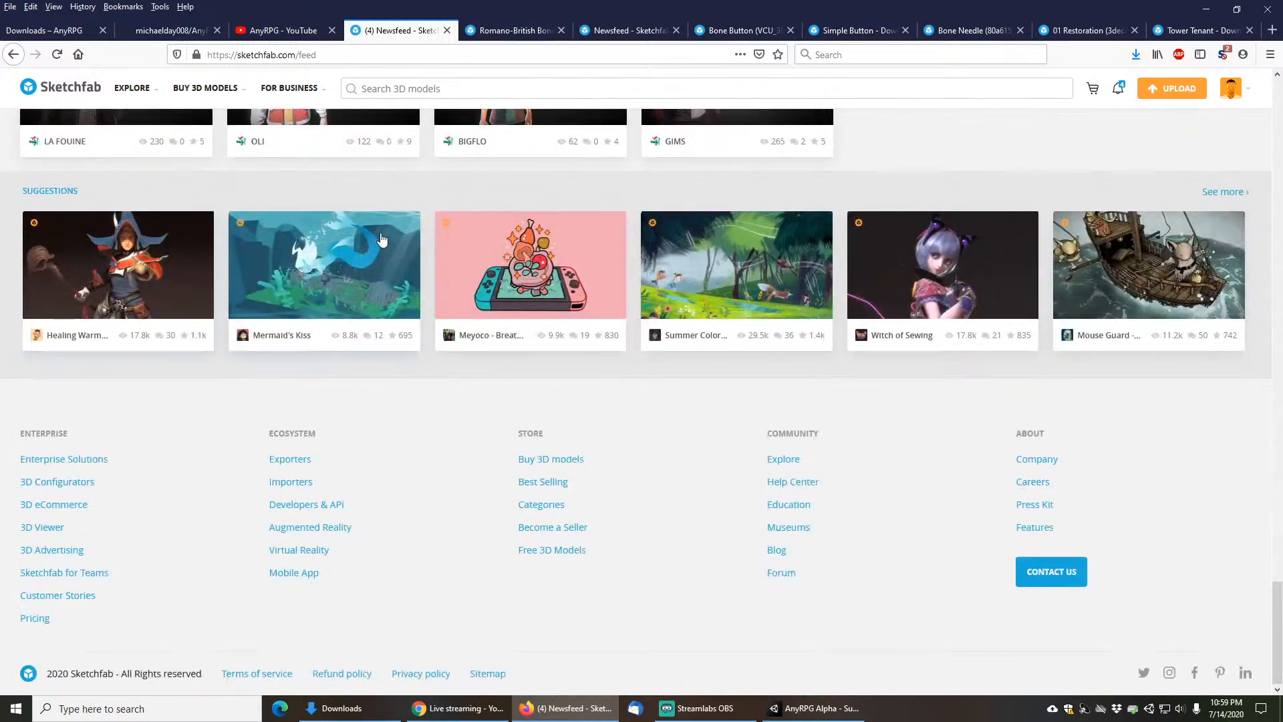
drag(1279, 631, 1279, 100)
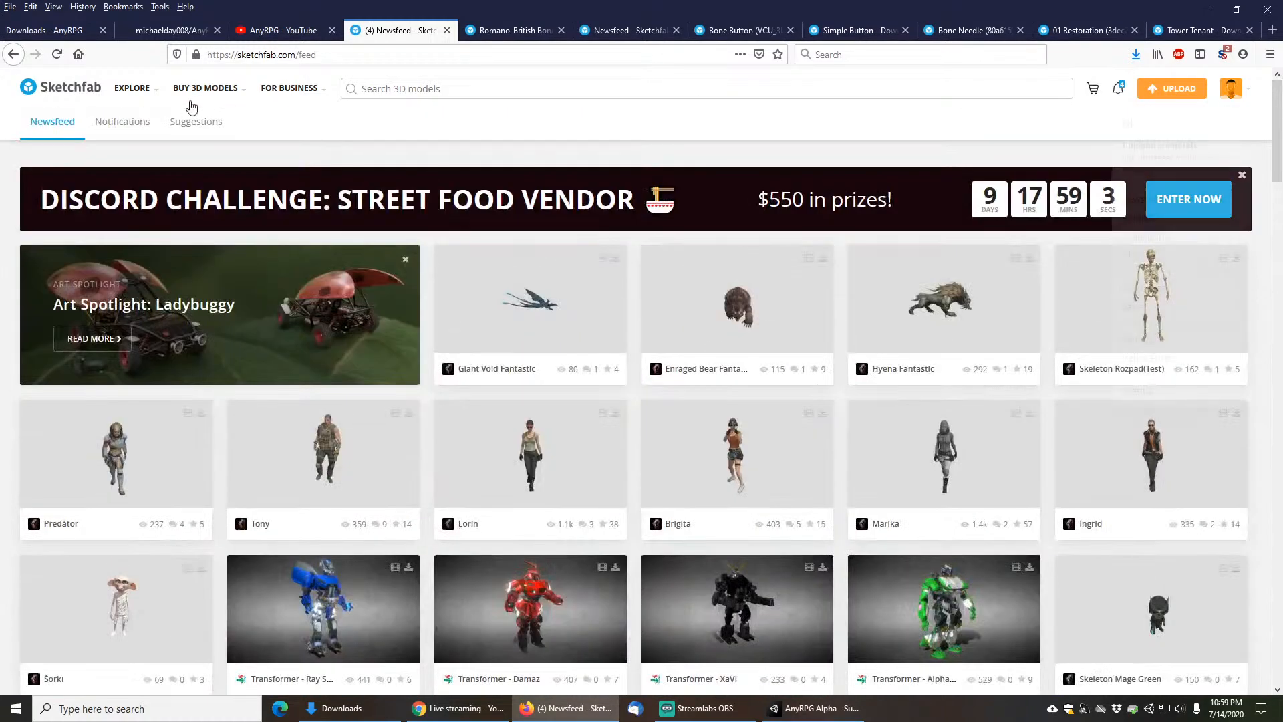
click(120, 123)
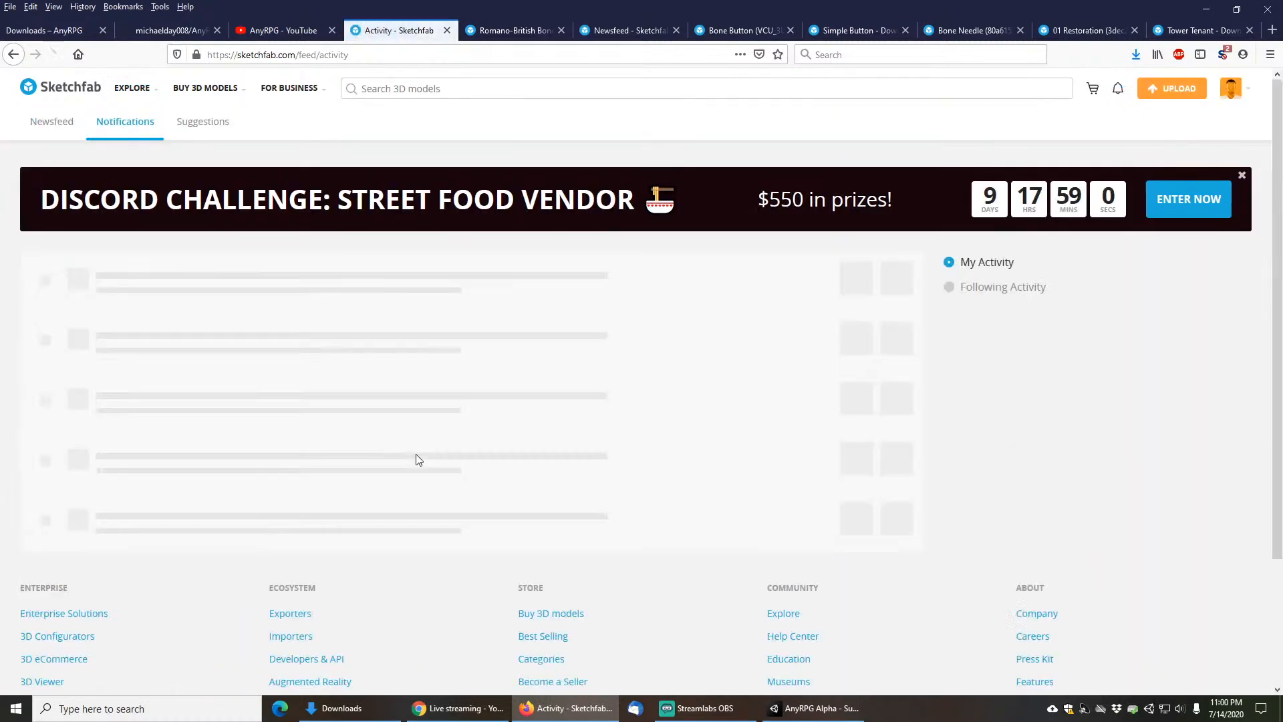
scroll(459, 568, down, 8)
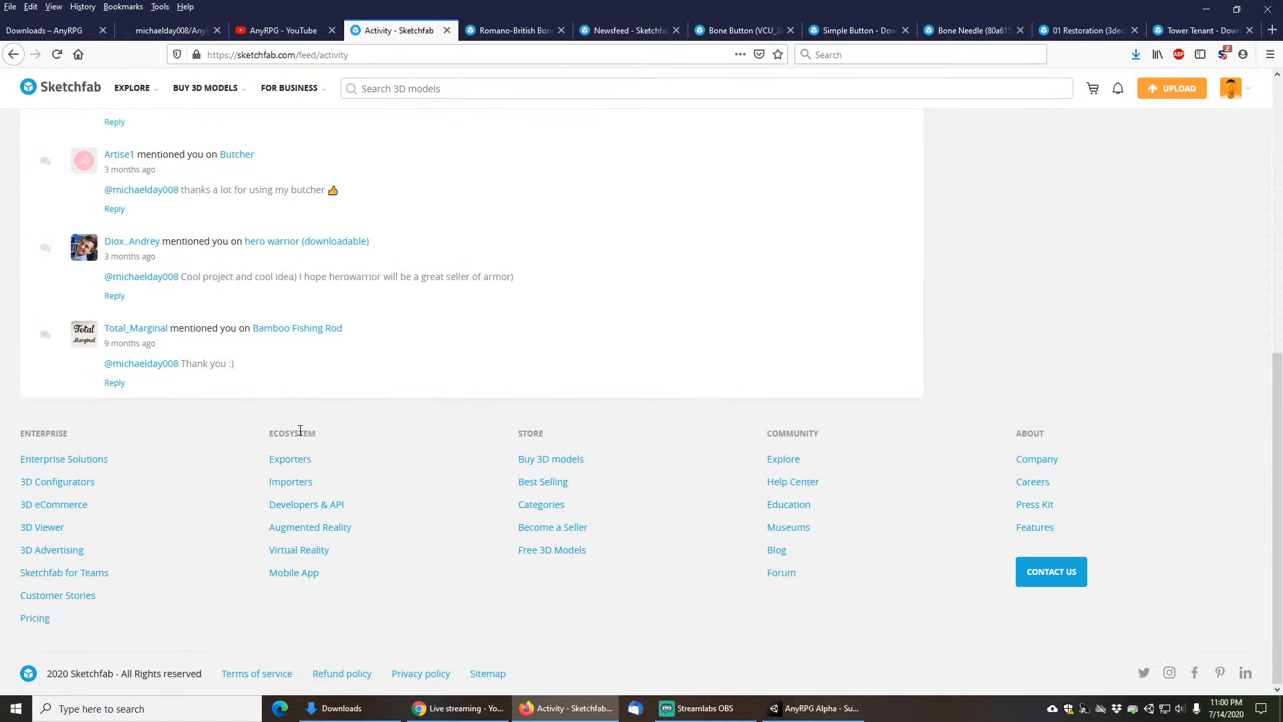
click(292, 484)
scroll(198, 436, down, 4)
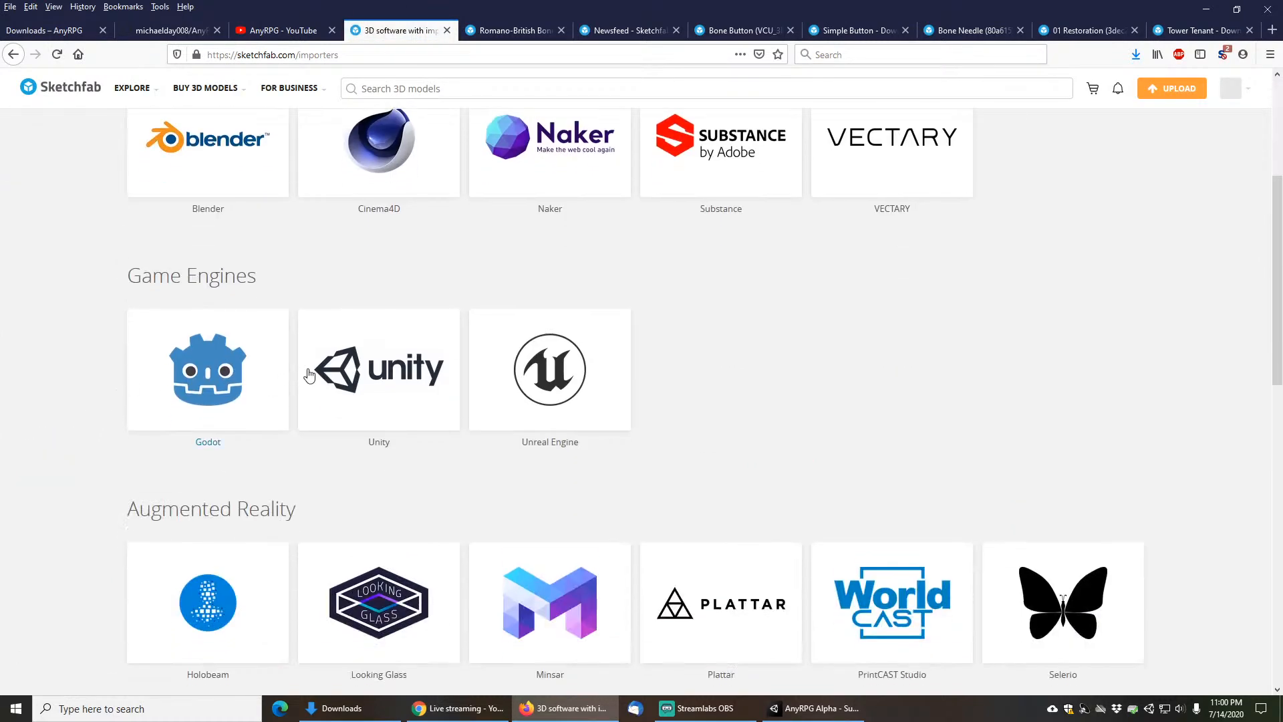
click(391, 376)
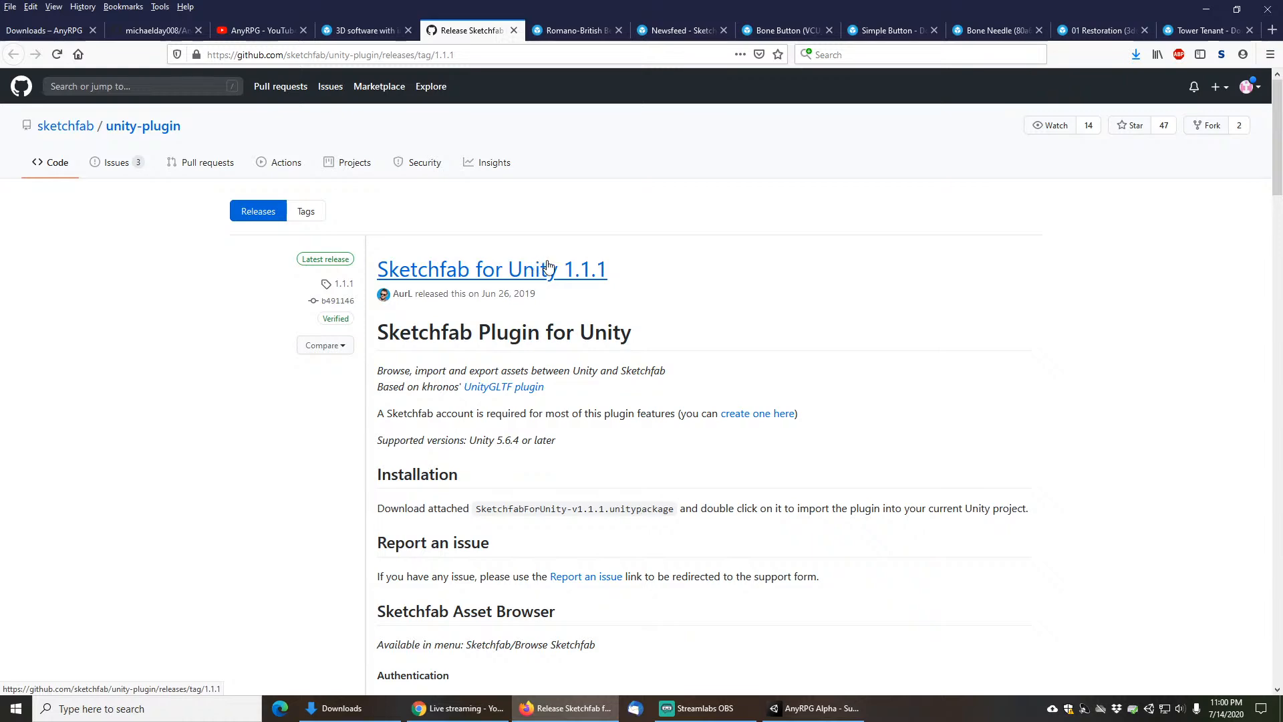
Step: Open the Unity Asset Store in a new browser tab and search it for "sketchfab importer"
click(1272, 30)
text(ass4et)
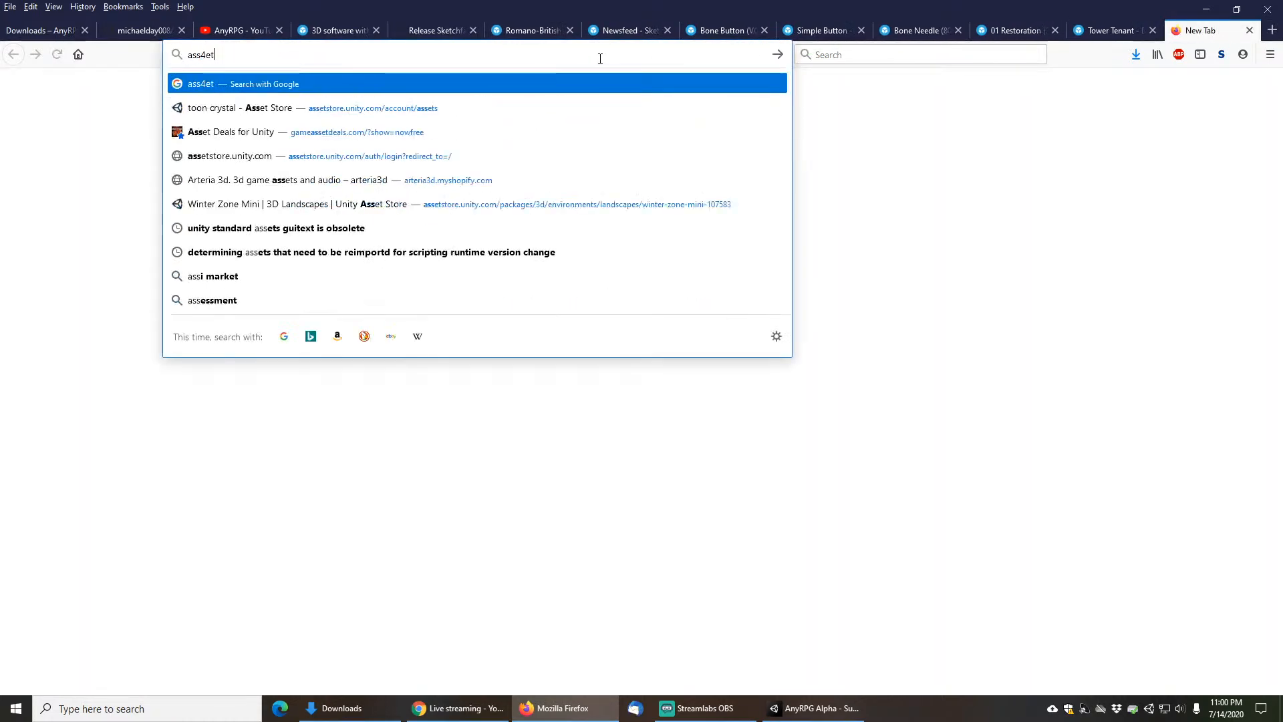
key(BackSpace)
key(BackSpace)
key(BackSpace)
text(et)
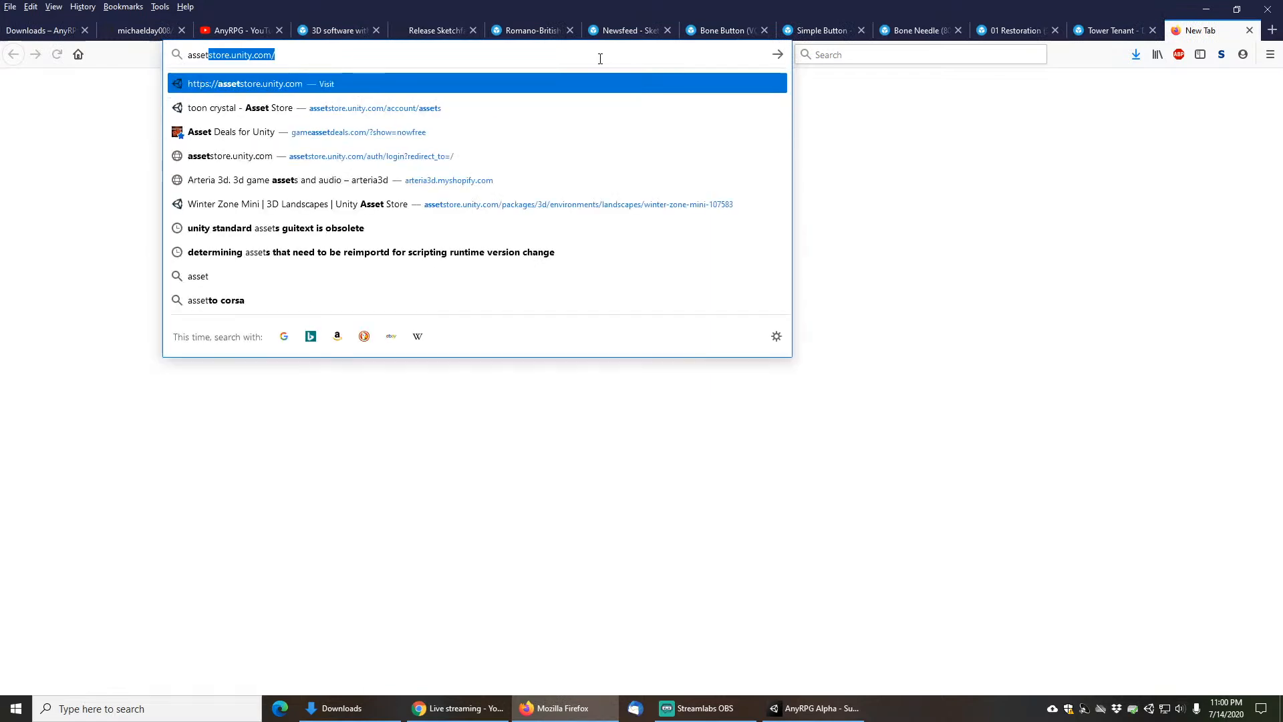
key(Return)
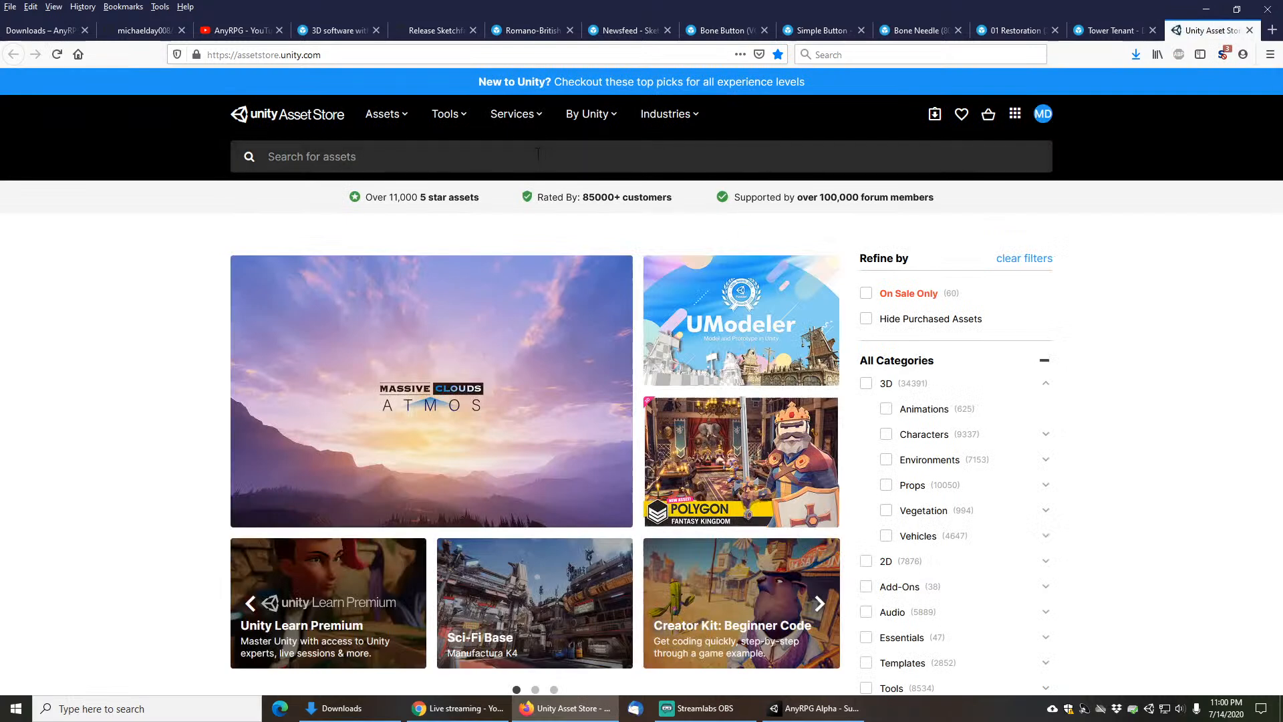
click(538, 154)
text(sketchf)
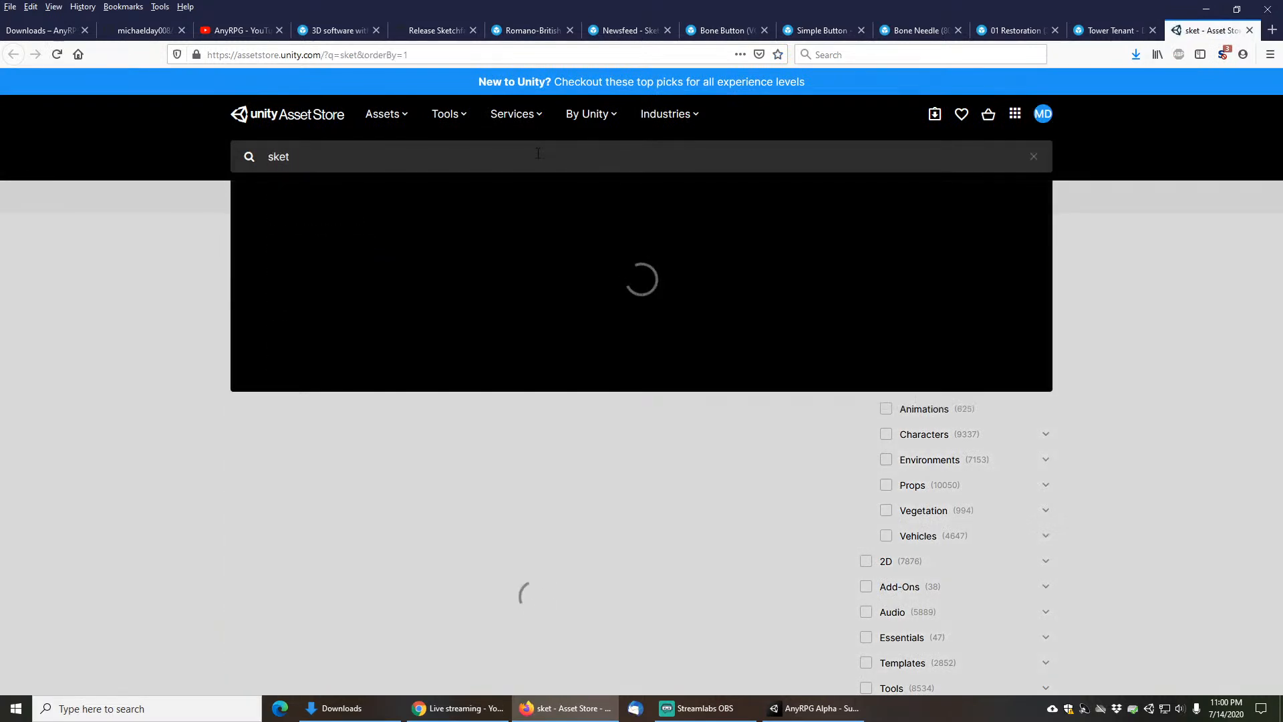
text(ab importer)
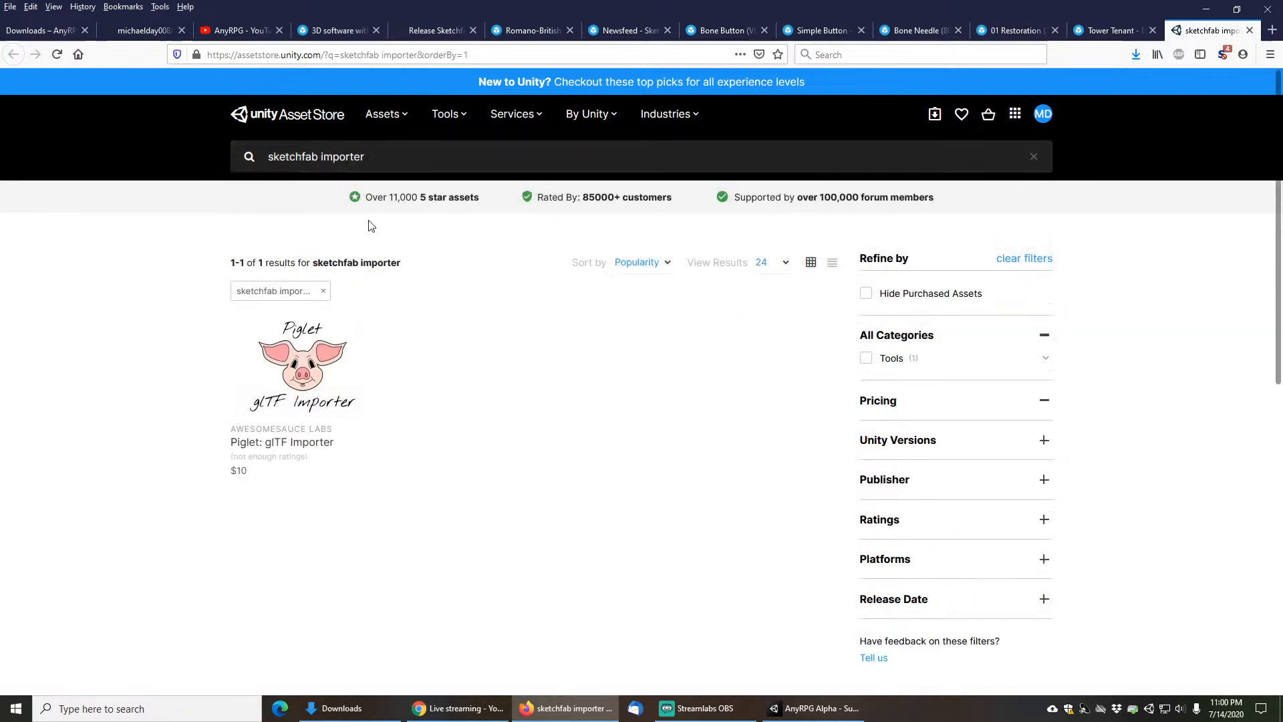
Step: Search the Asset Store for "sketchfab" and open the Sketchfab for Unity asset page
drag(378, 158, 210, 143)
text(sketc)
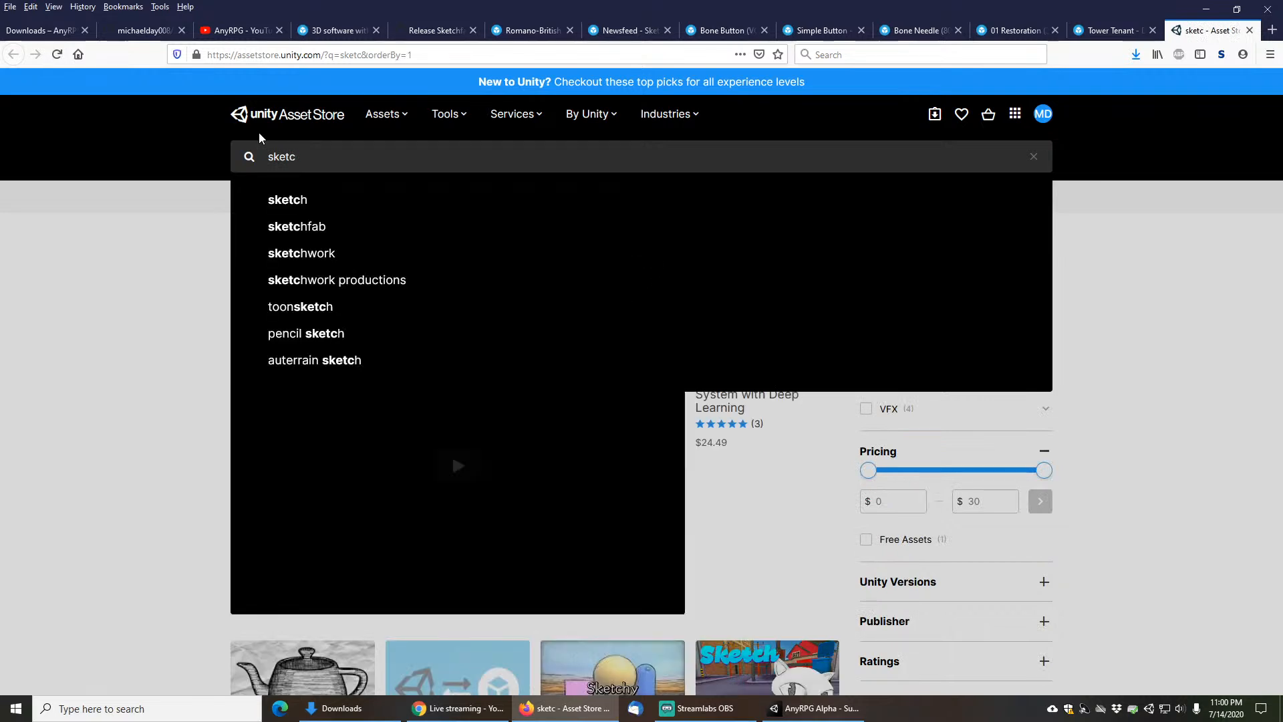
key(Down)
key(Down)
key(Return)
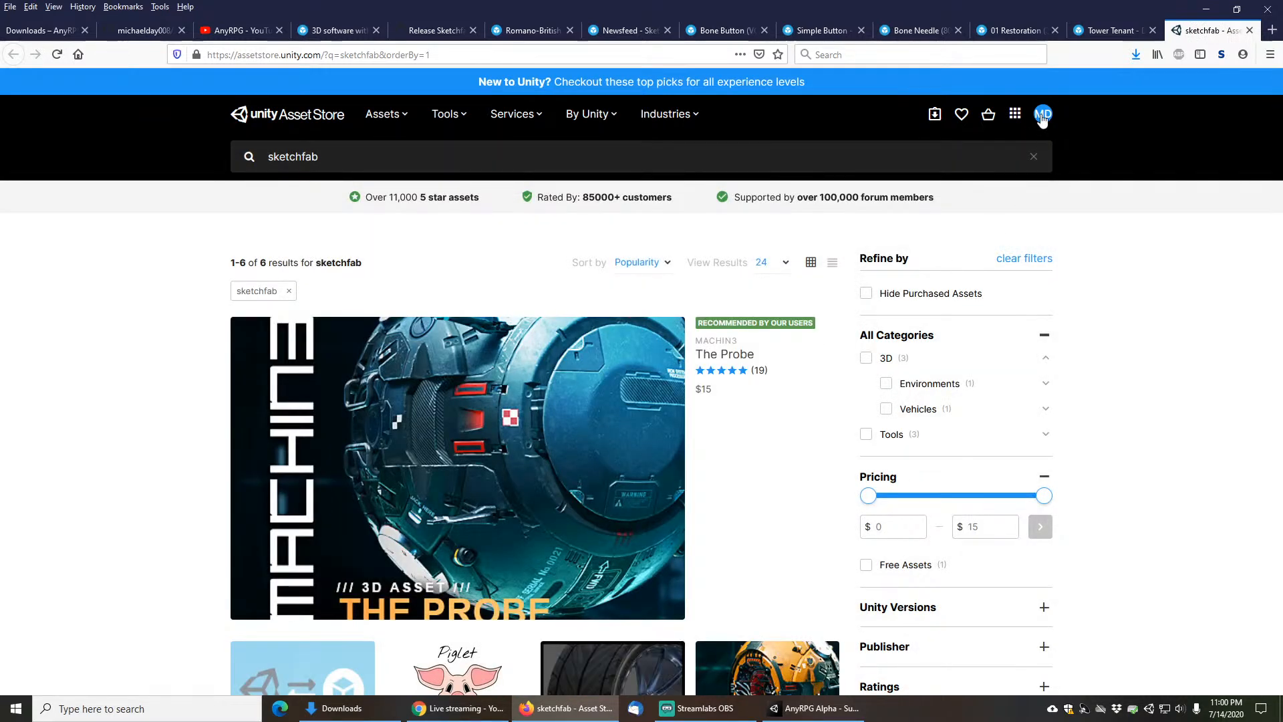
scroll(134, 419, down, 5)
click(290, 294)
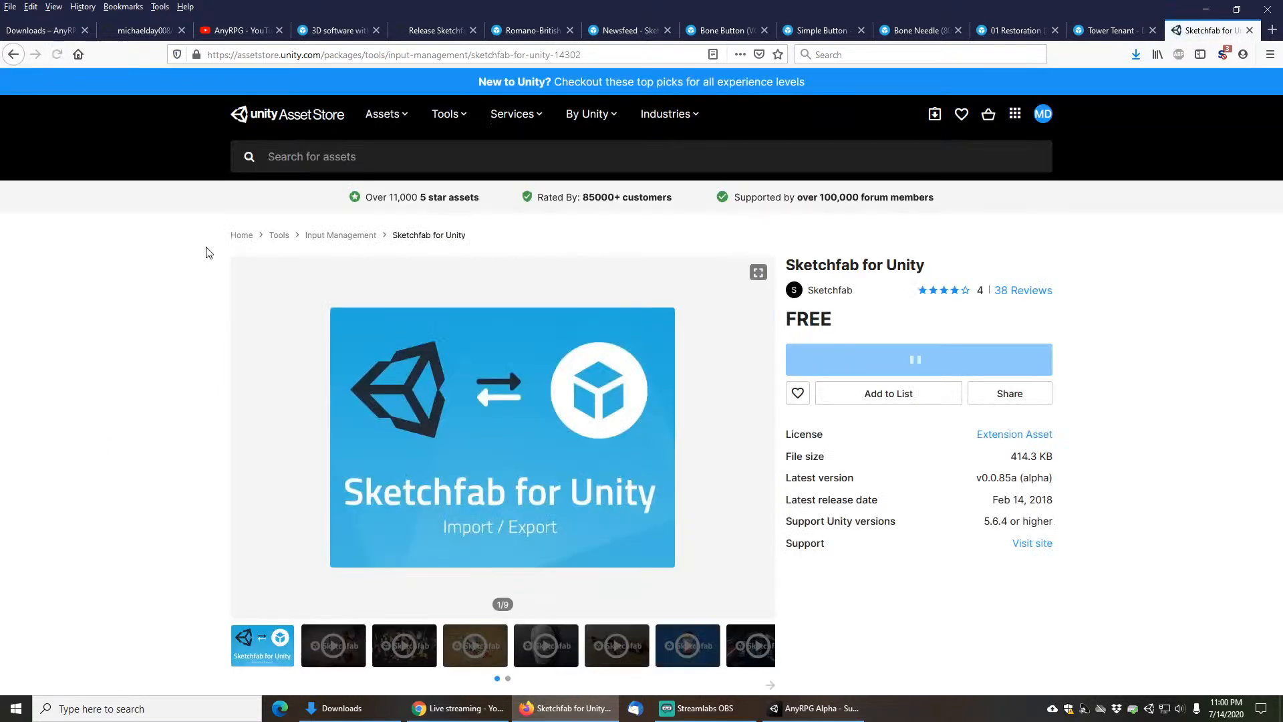
scroll(850, 503, down, 2)
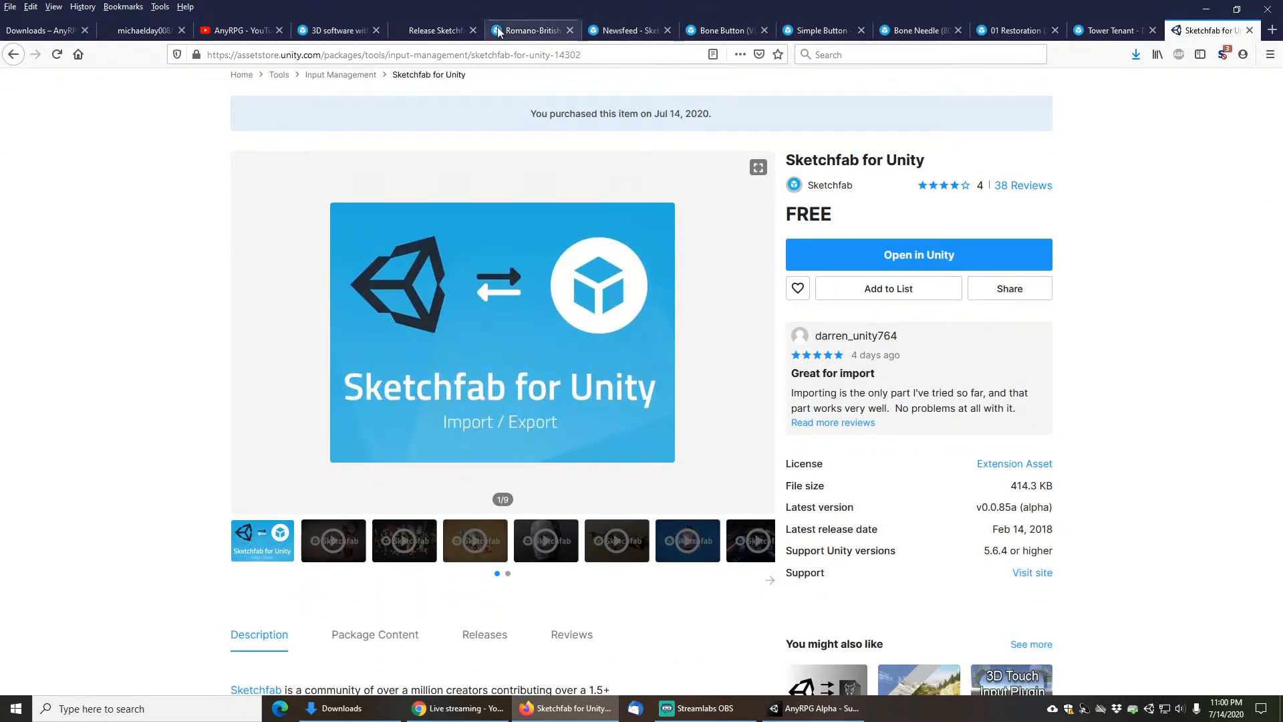
Step: Return to the Sketchfab for Unity 1.1.1 release page and locate the SketchfabForUnity-v1.1.1.unitypackage asset
click(436, 30)
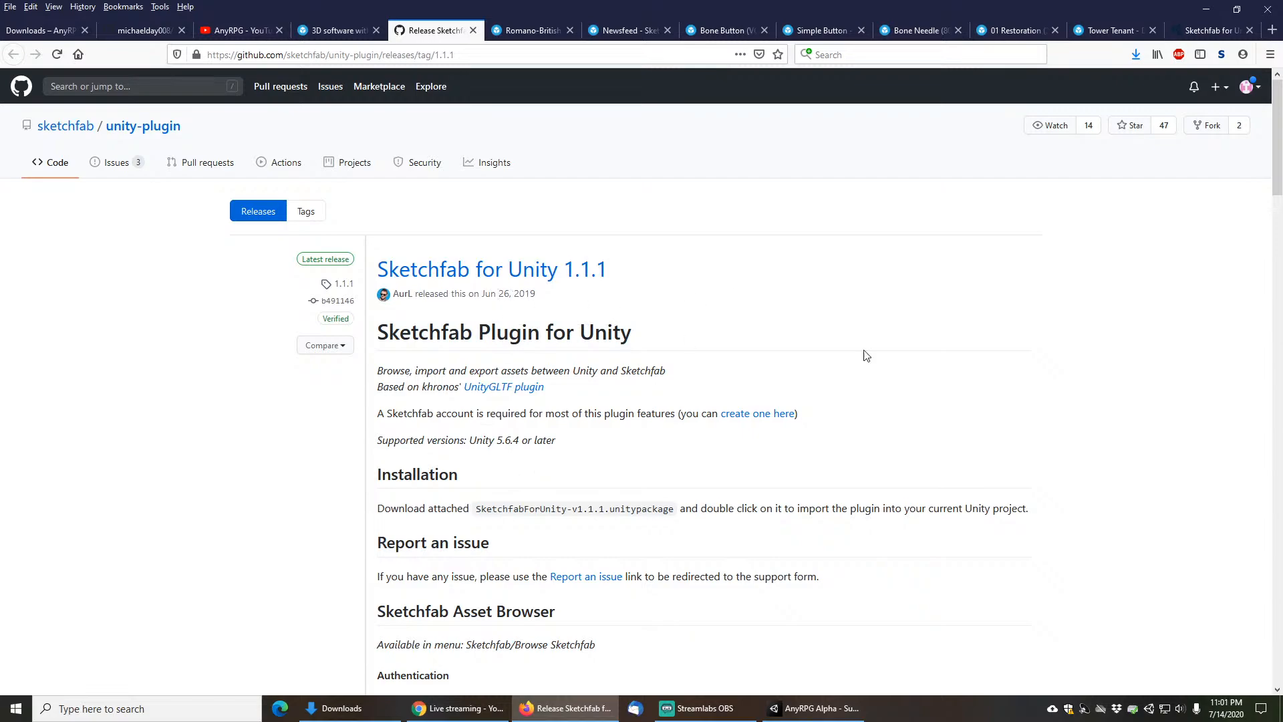
drag(1277, 156, 1278, 604)
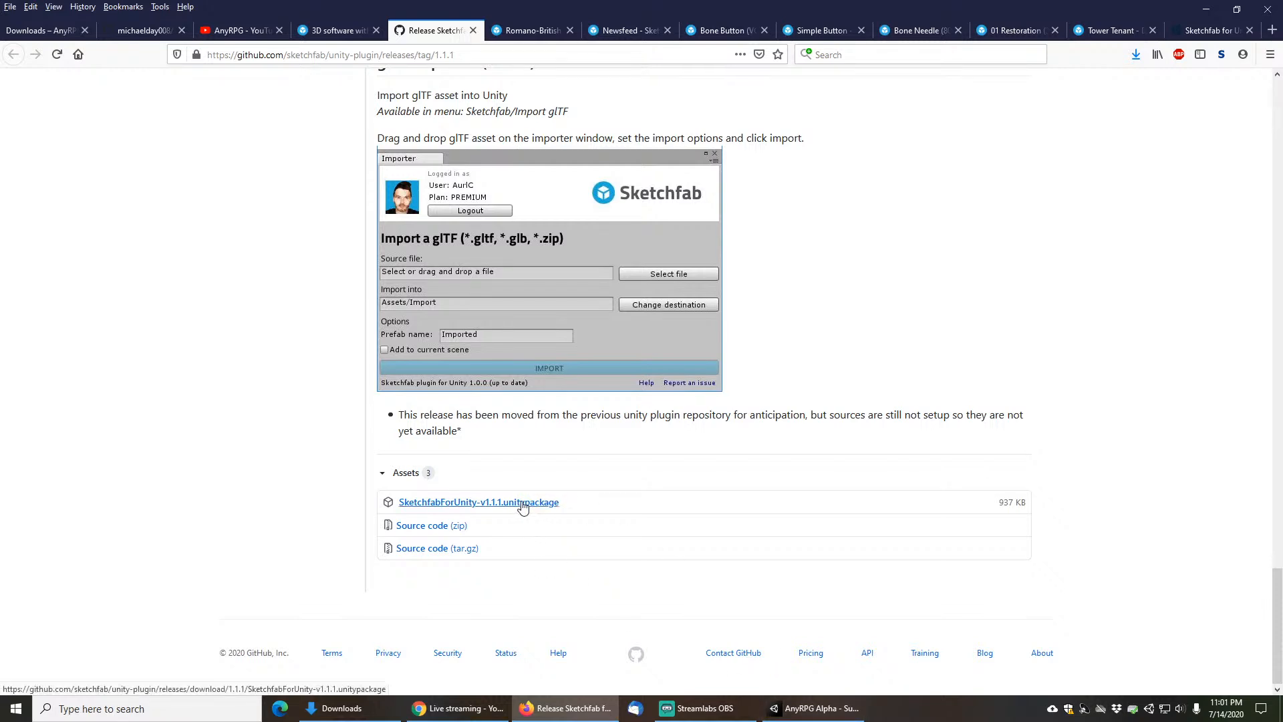
Step: Switch to the AnyRPG project in Unity and show the Sketchfab plugin's commands, including Browse Sketchfab
click(844, 707)
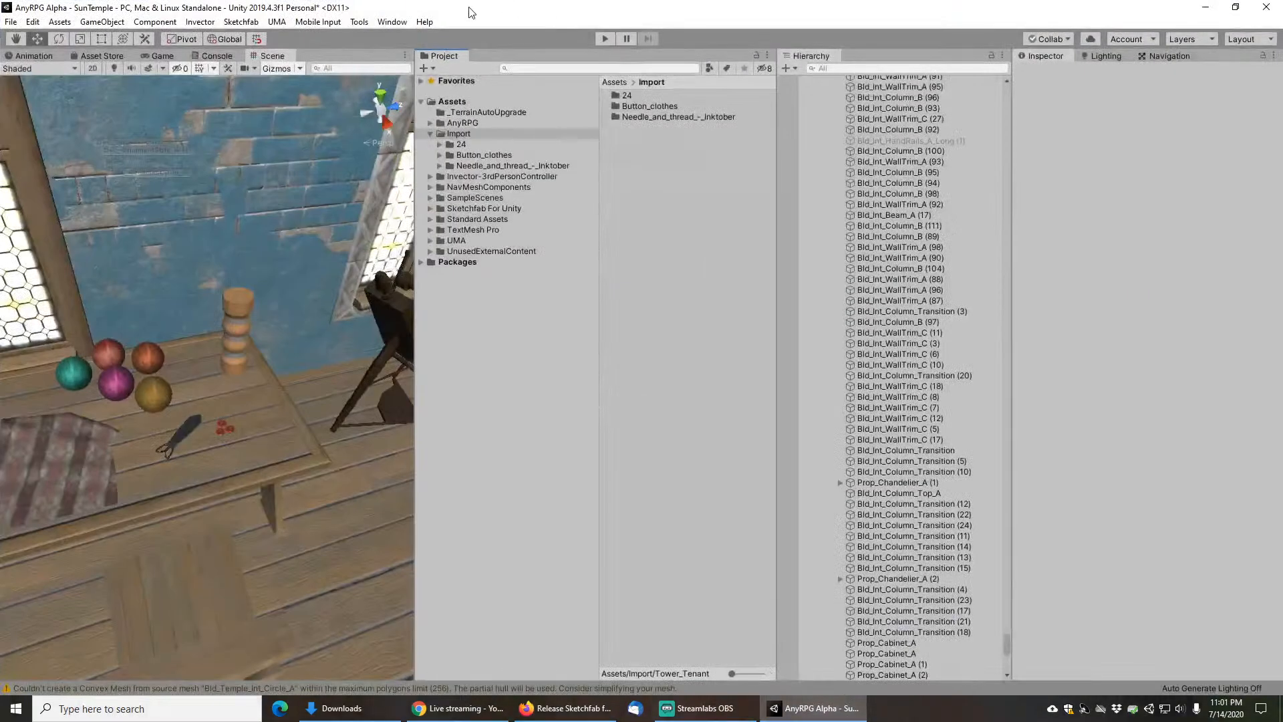
click(240, 22)
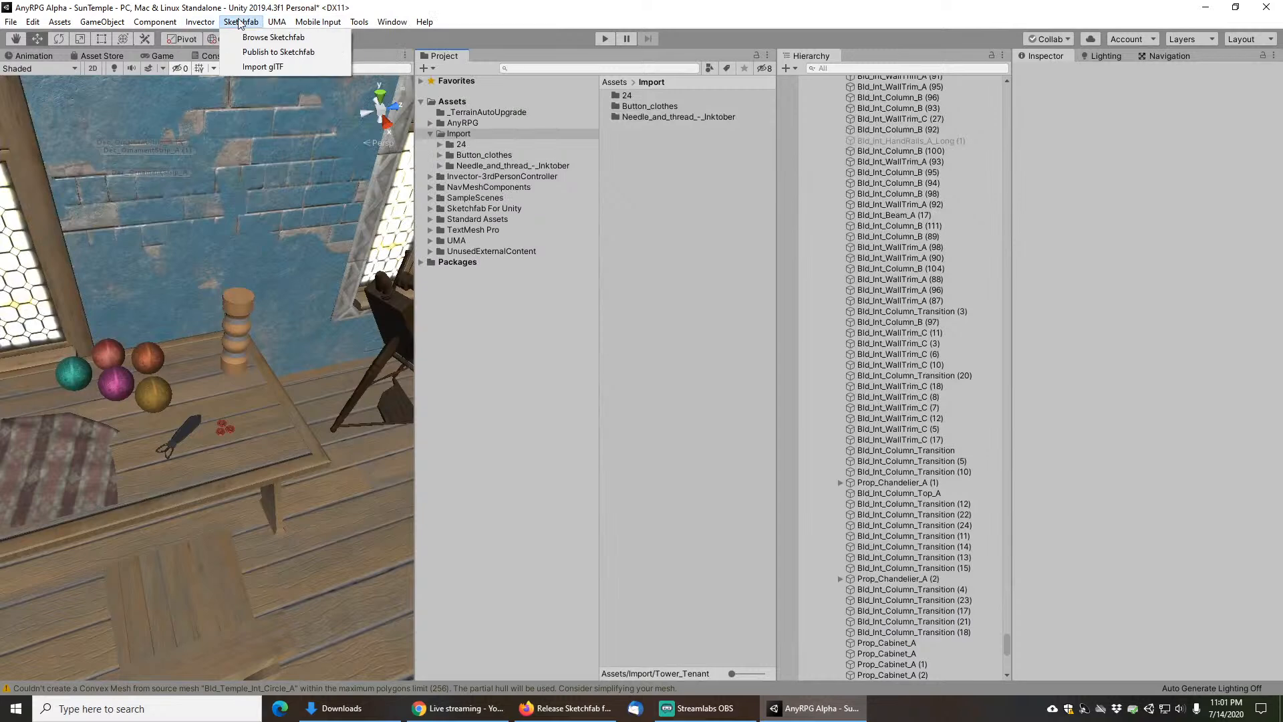
click(470, 5)
click(241, 22)
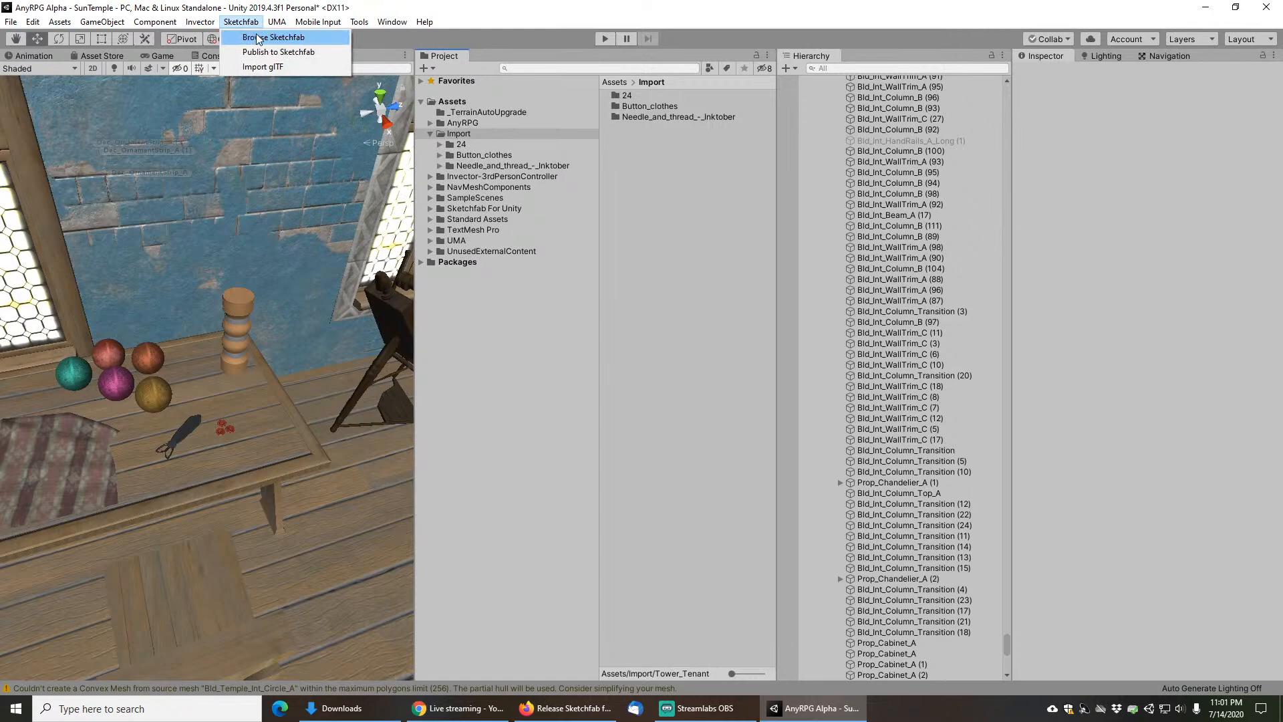
click(488, 5)
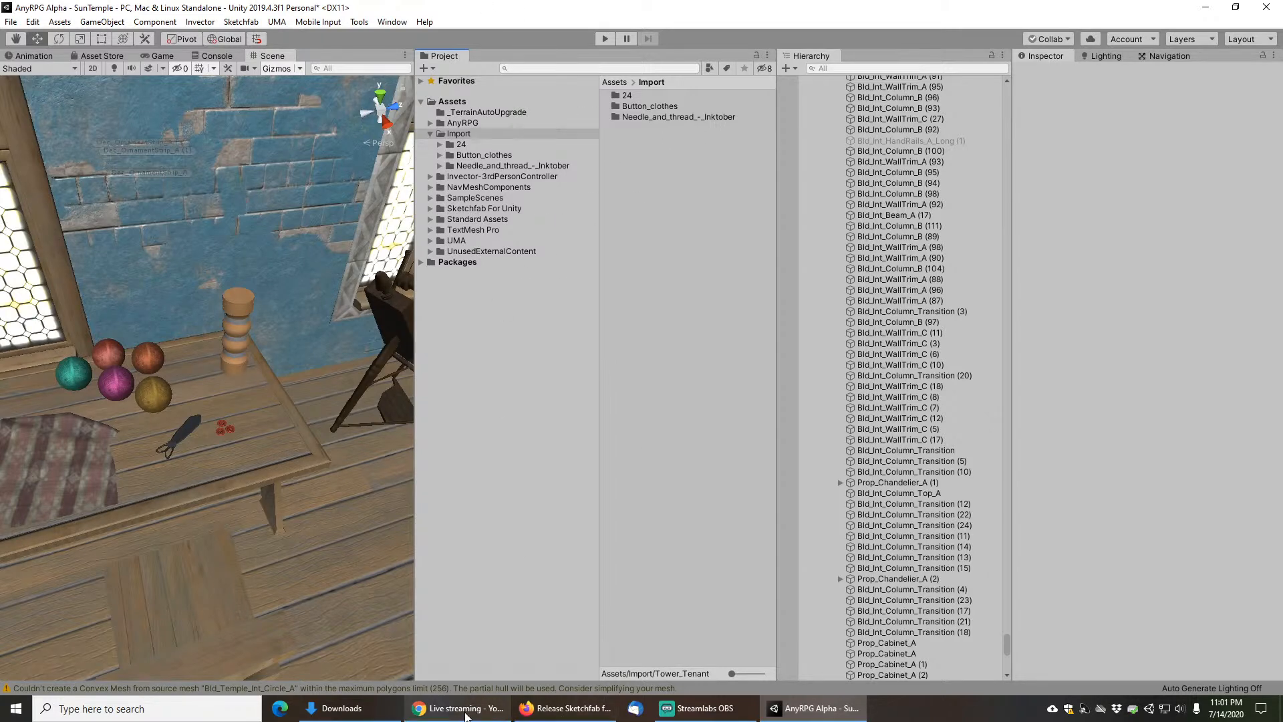
Step: Undock and enlarge the Scene view to examine the tailor's table and spinning wheel, and dock it back beside the Console
mouse_move(577, 717)
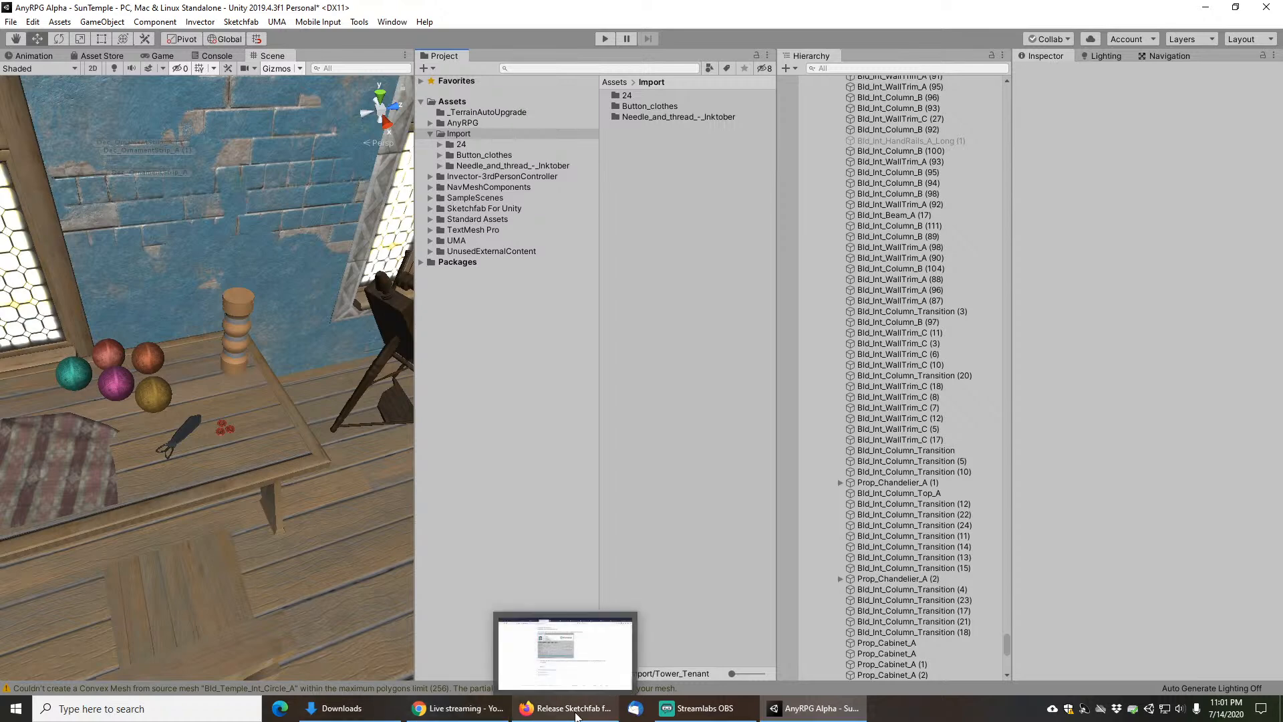
right_drag(323, 424, 48, 389)
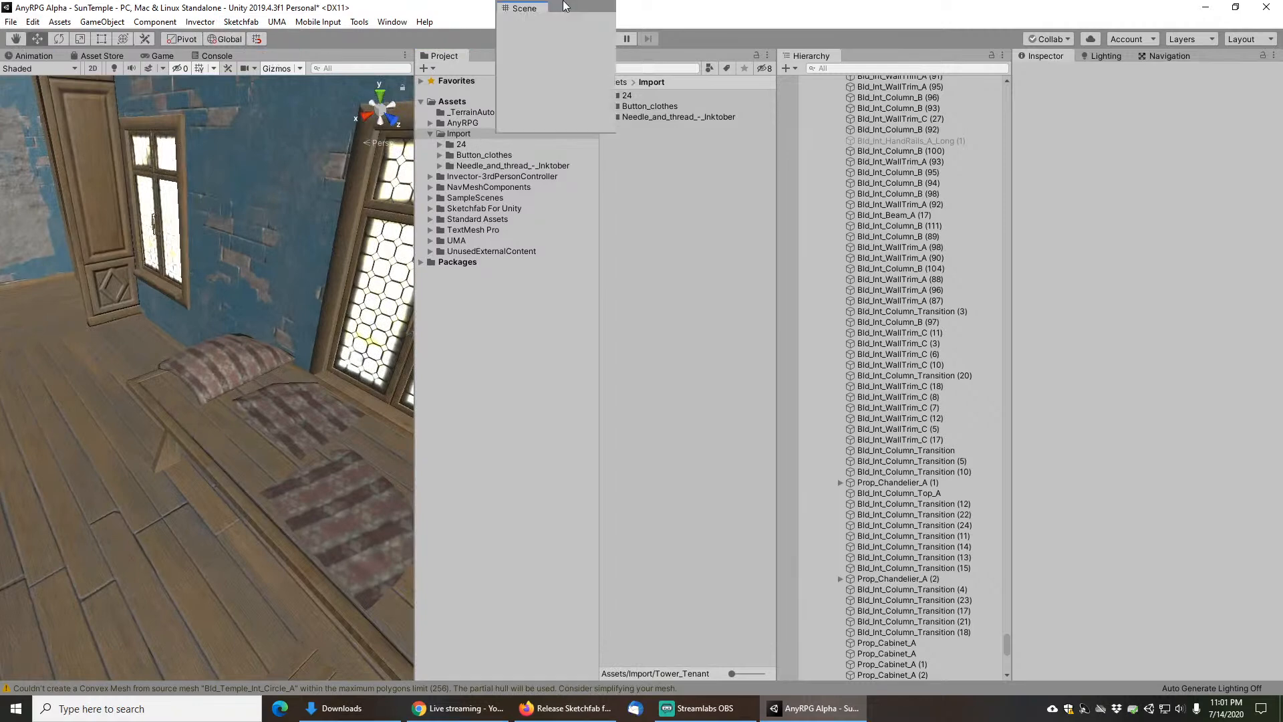
drag(552, 7, 570, 4)
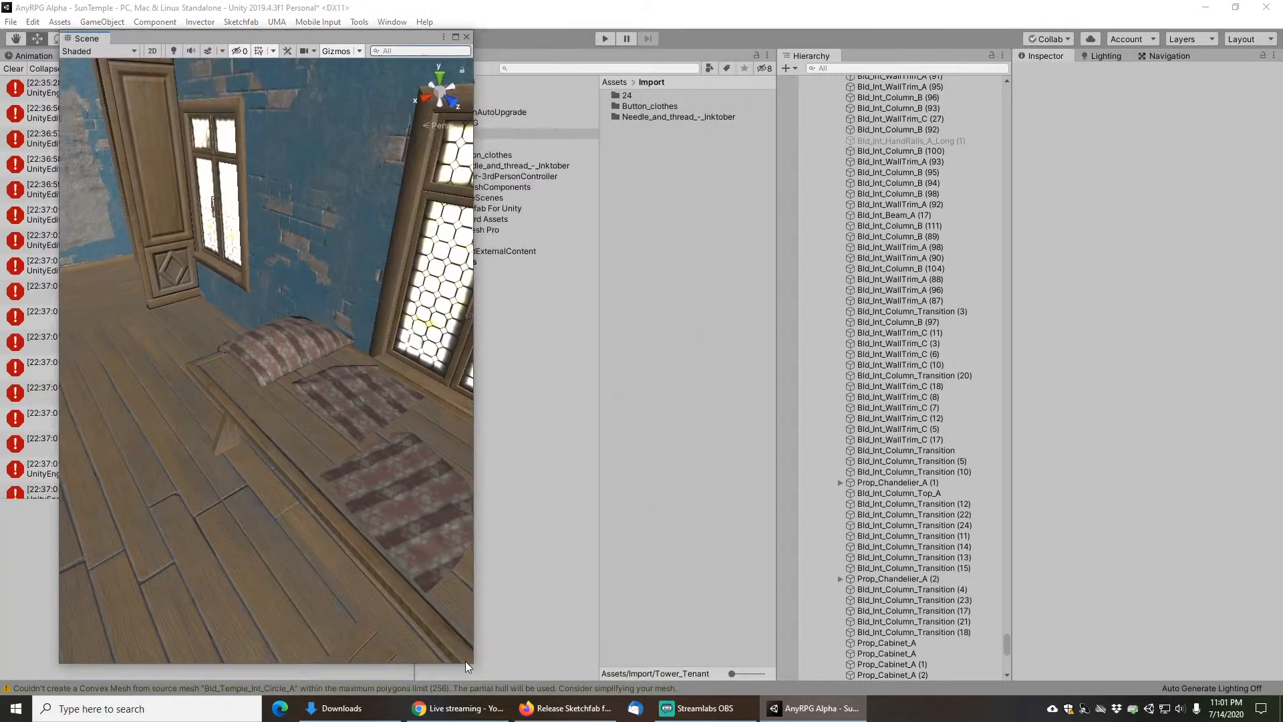
drag(472, 665, 1129, 634)
right_drag(508, 411, 765, 405)
right_drag(644, 416, 654, 367)
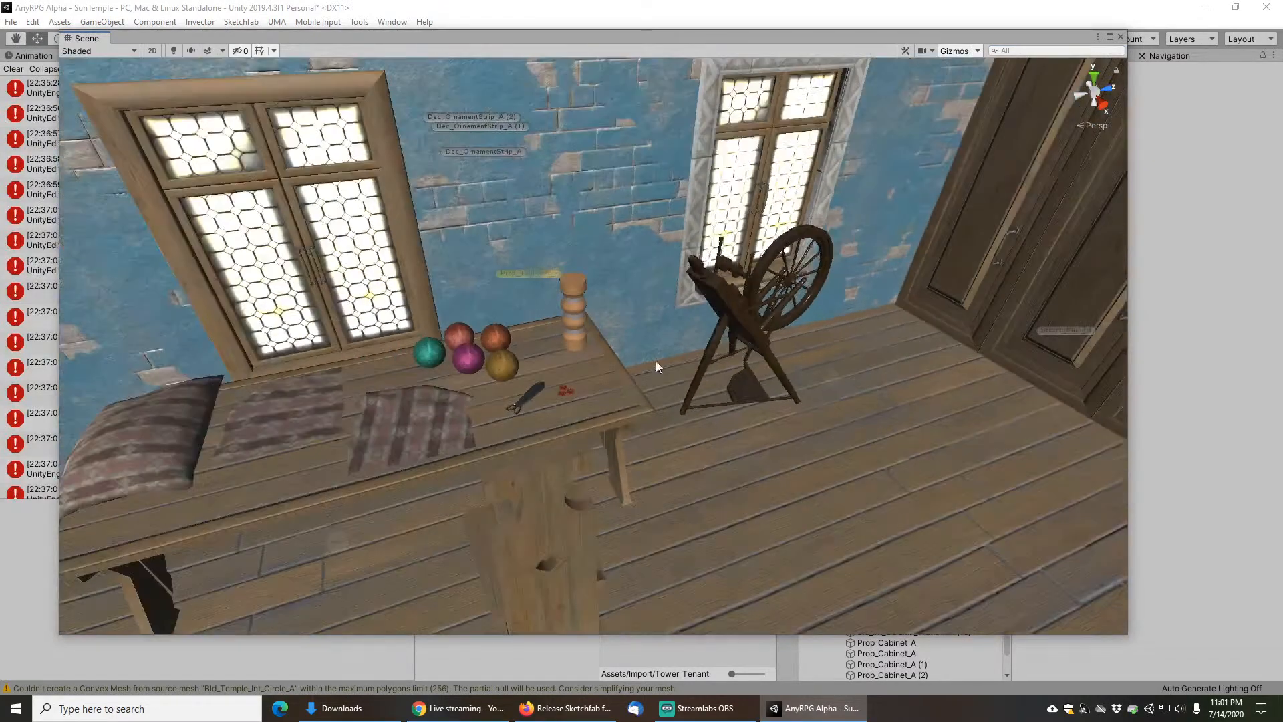
middle_drag(781, 325, 693, 327)
right_drag(437, 318, 412, 307)
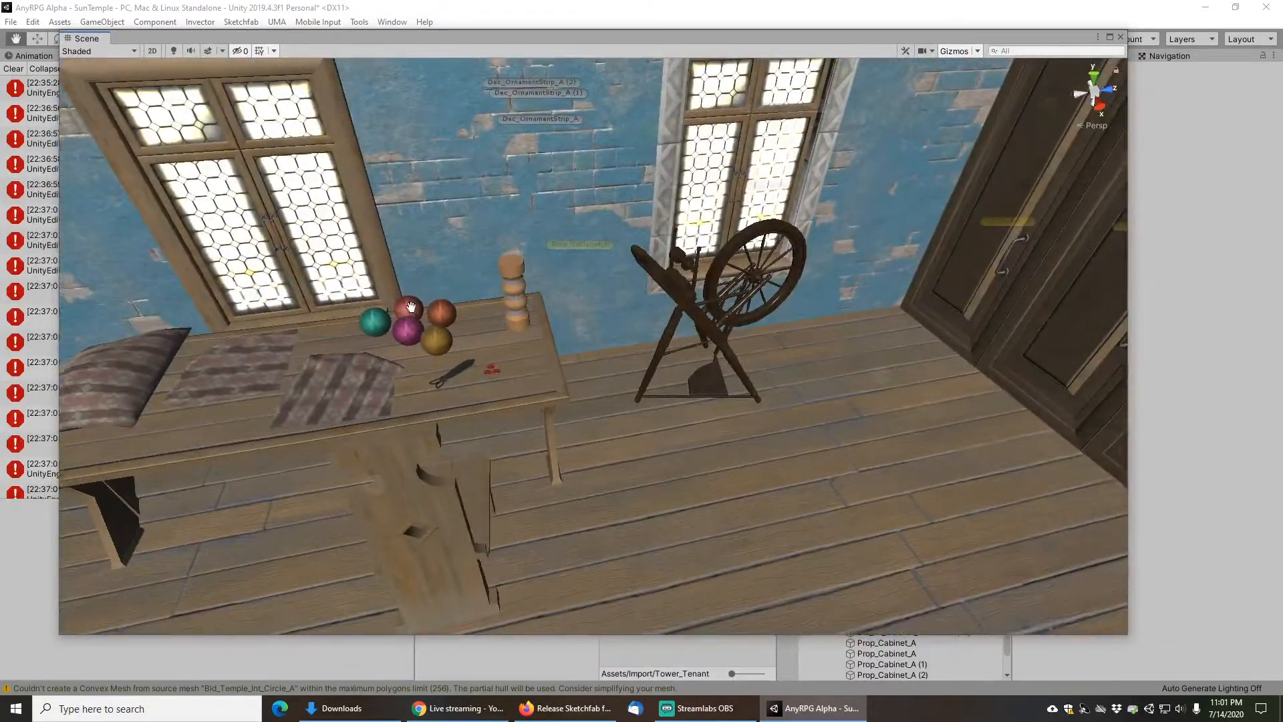
middle_drag(411, 307, 437, 334)
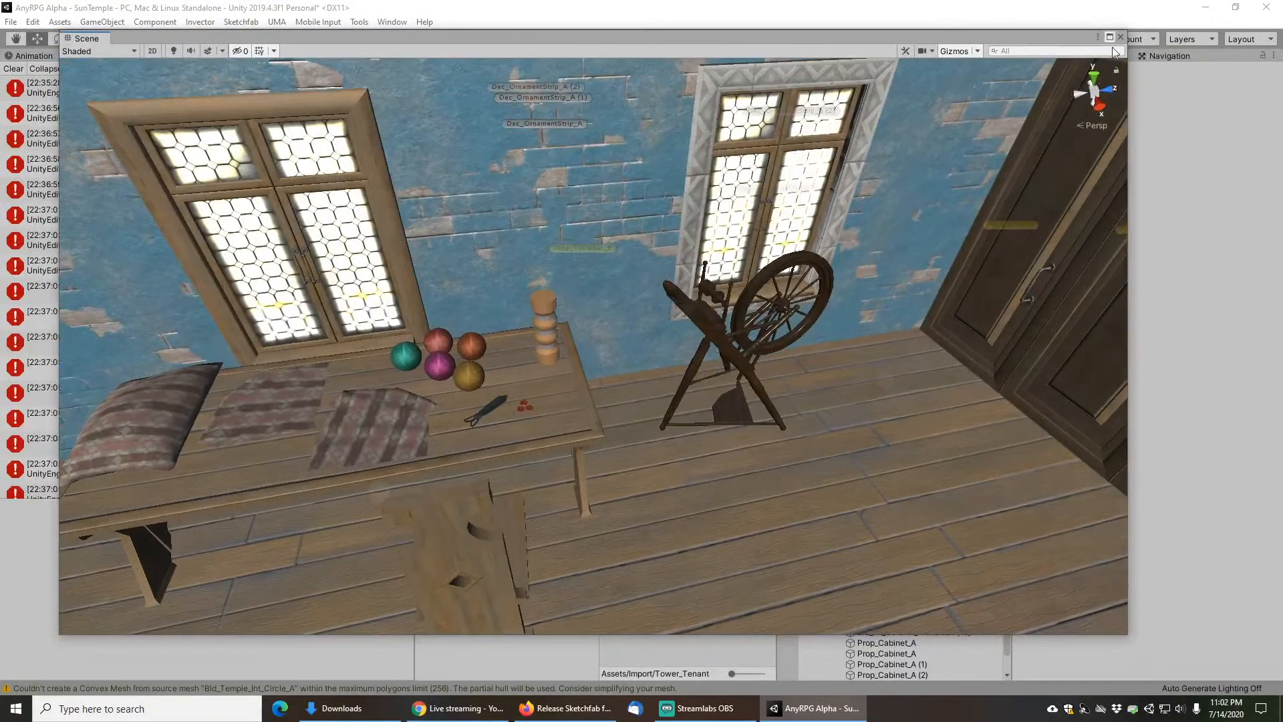
drag(295, 37, 274, 59)
Step: Return to the browser and review the Romano-British Bone Needle model and its triangle count on Sketchfab
click(1206, 6)
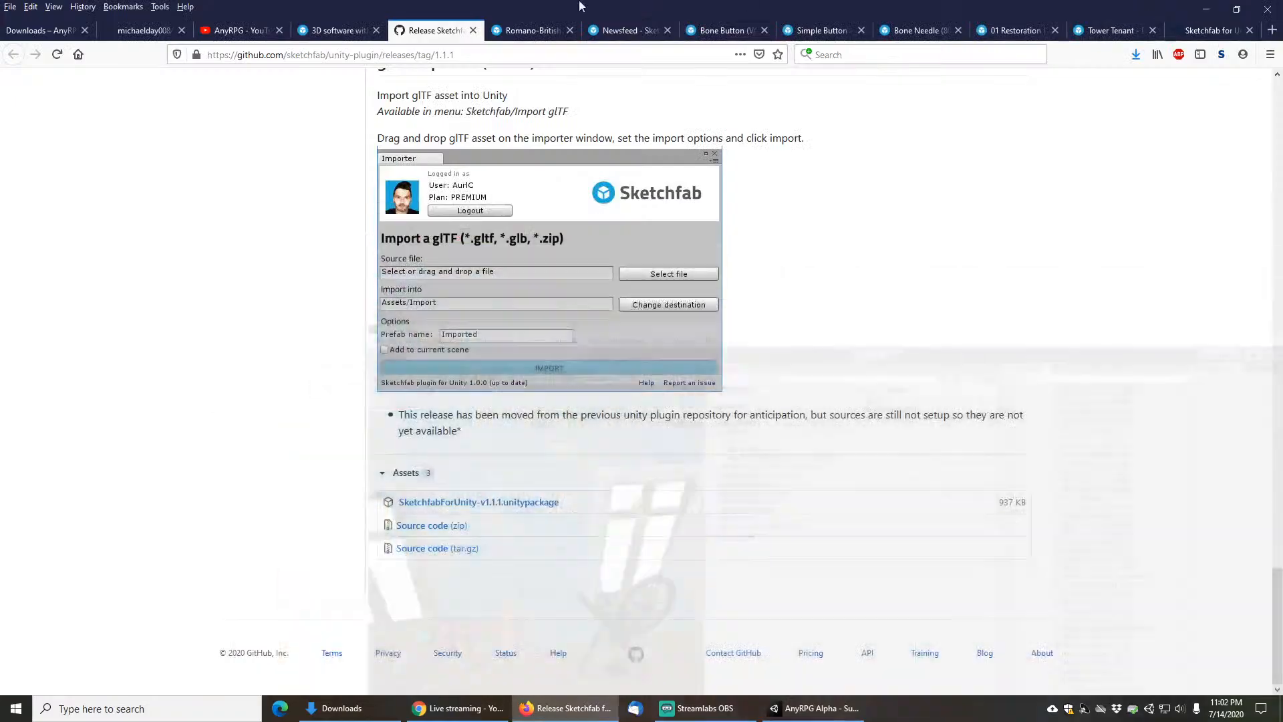
click(530, 32)
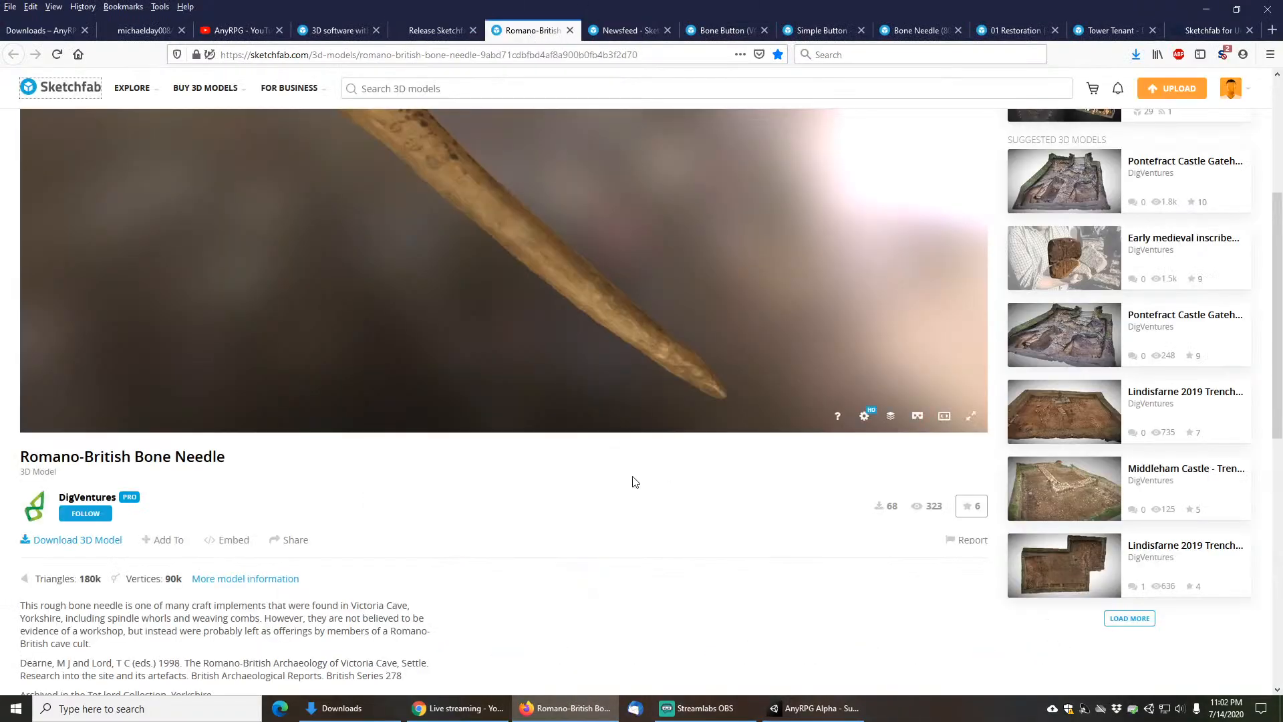
scroll(718, 552, up, 2)
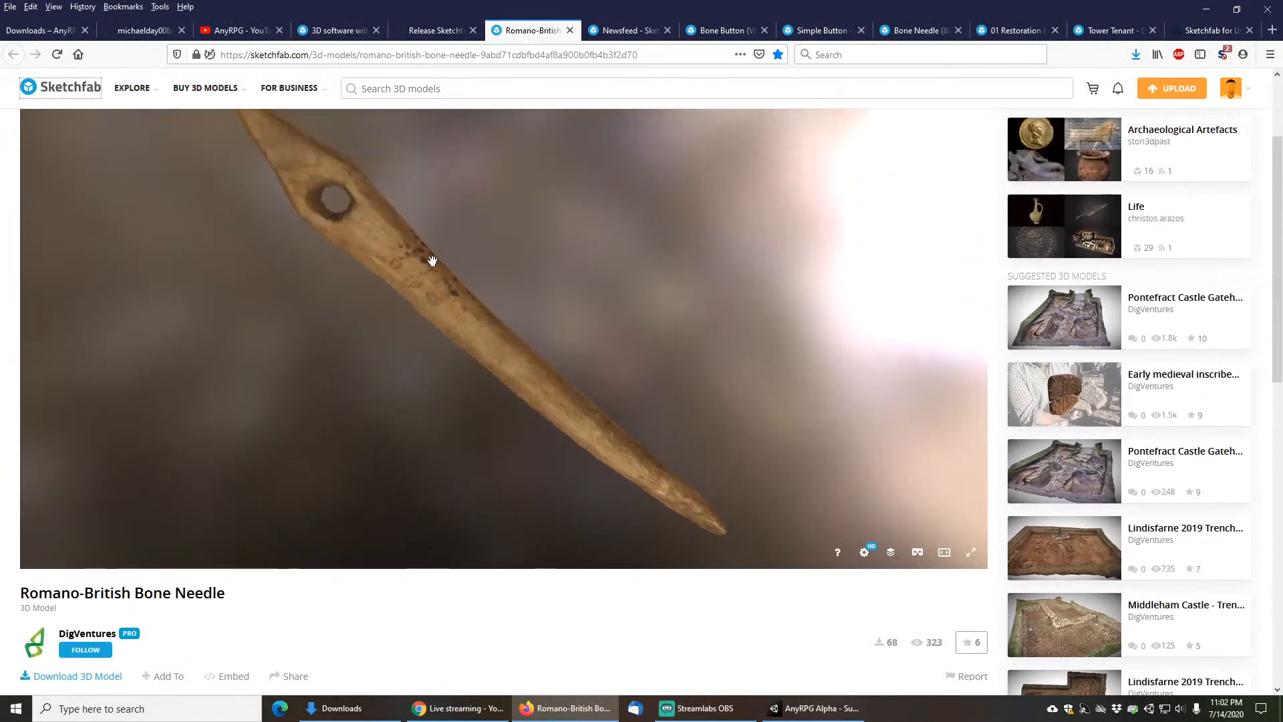
scroll(367, 518, down, 1)
scroll(366, 518, down, 1)
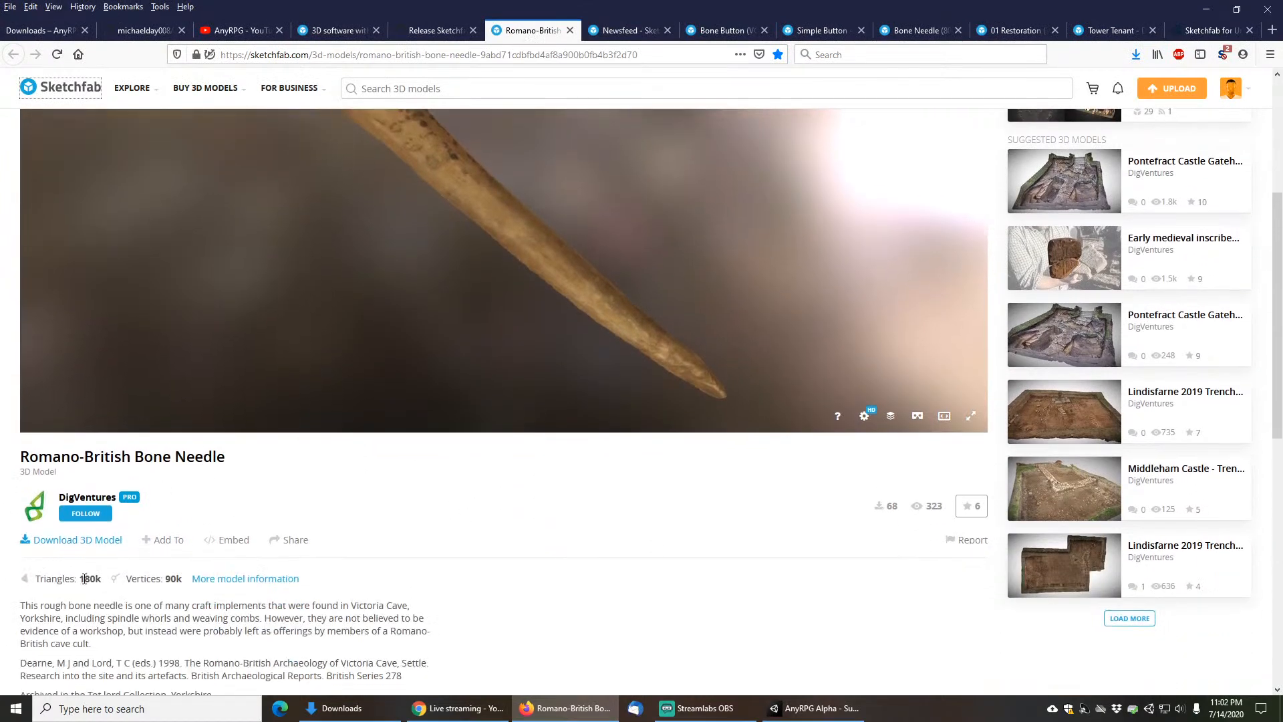
Step: Close the "bone button" search results and compare the triangle counts of the Bone Button (VCU_3D_3671) and Simple Button models
click(630, 33)
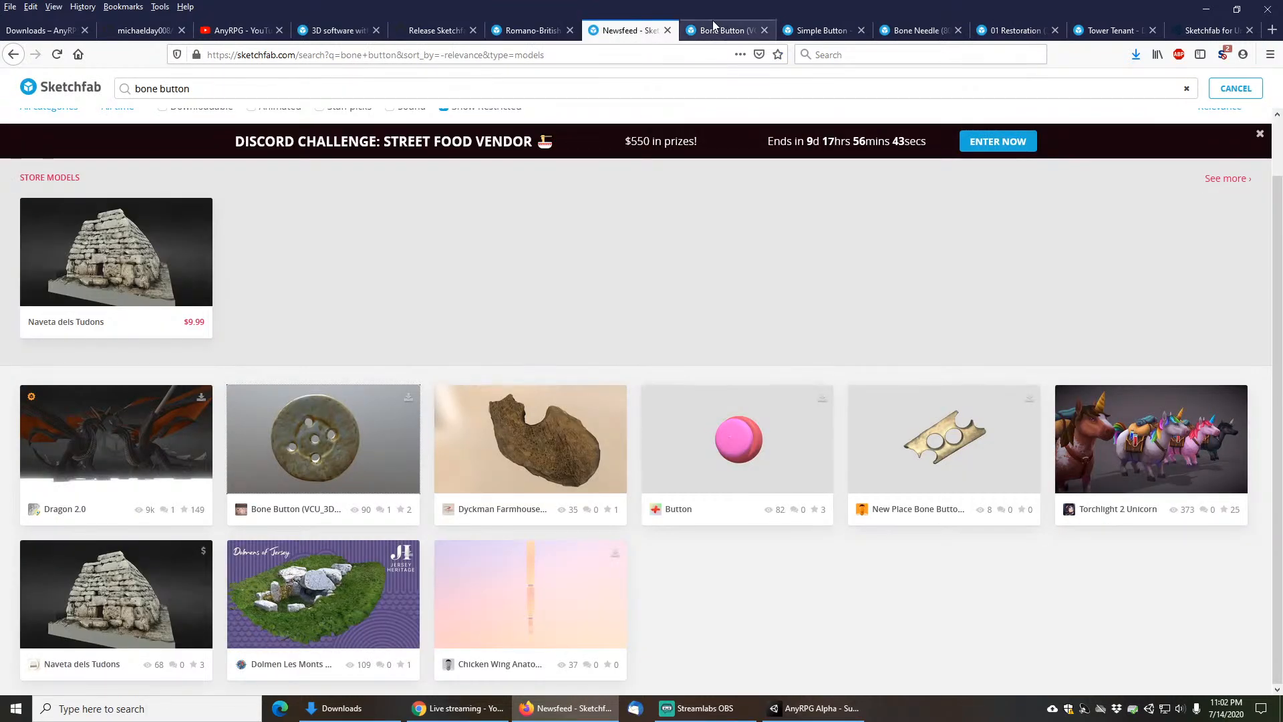
middle_click(630, 34)
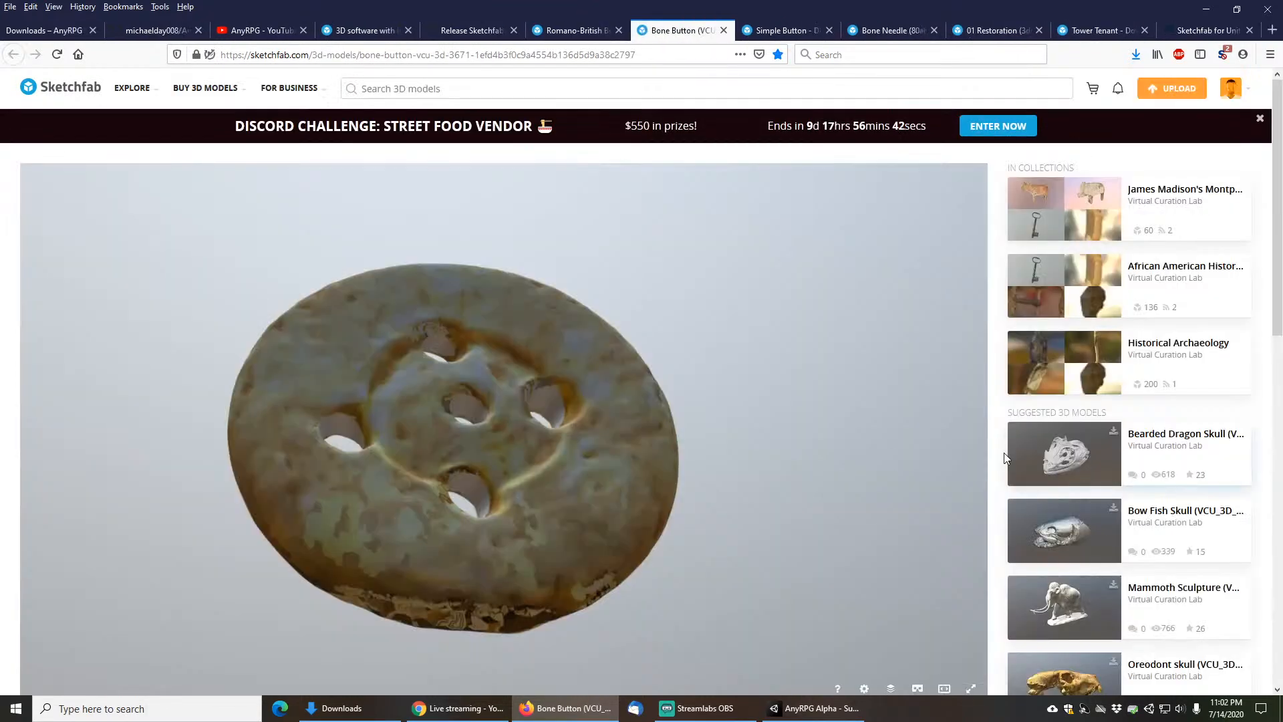
scroll(1004, 451, down, 5)
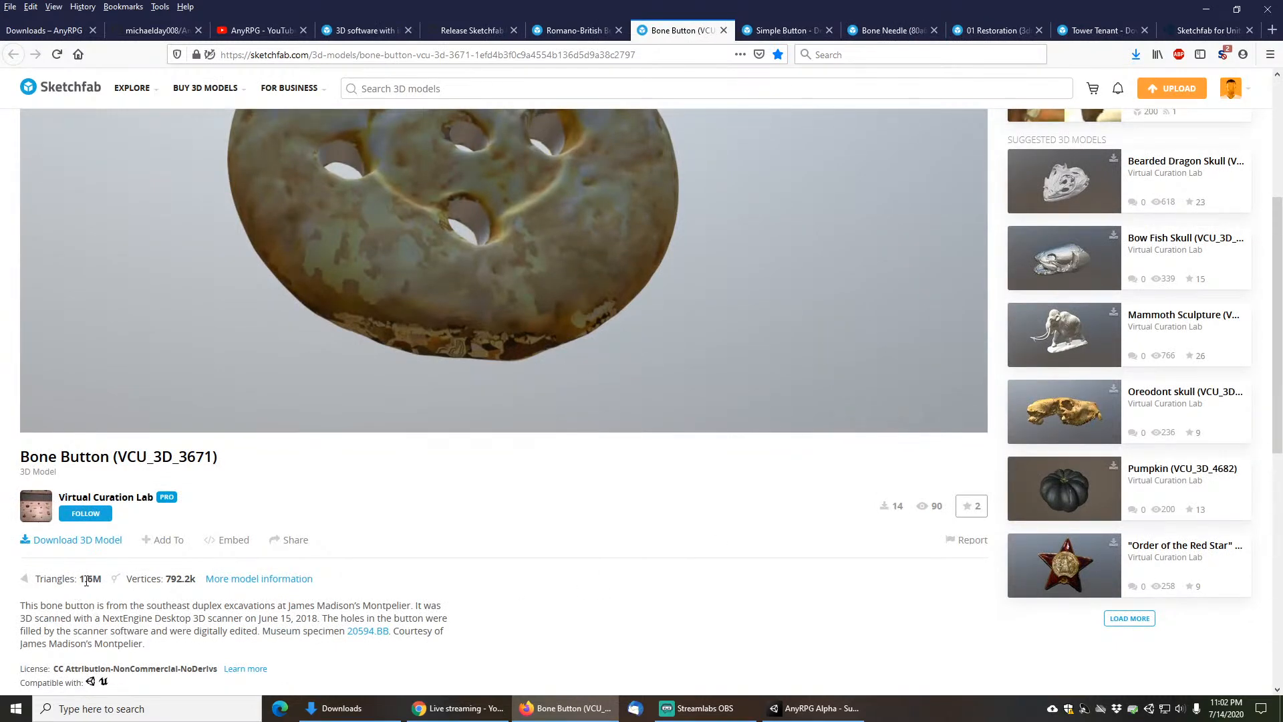
click(766, 26)
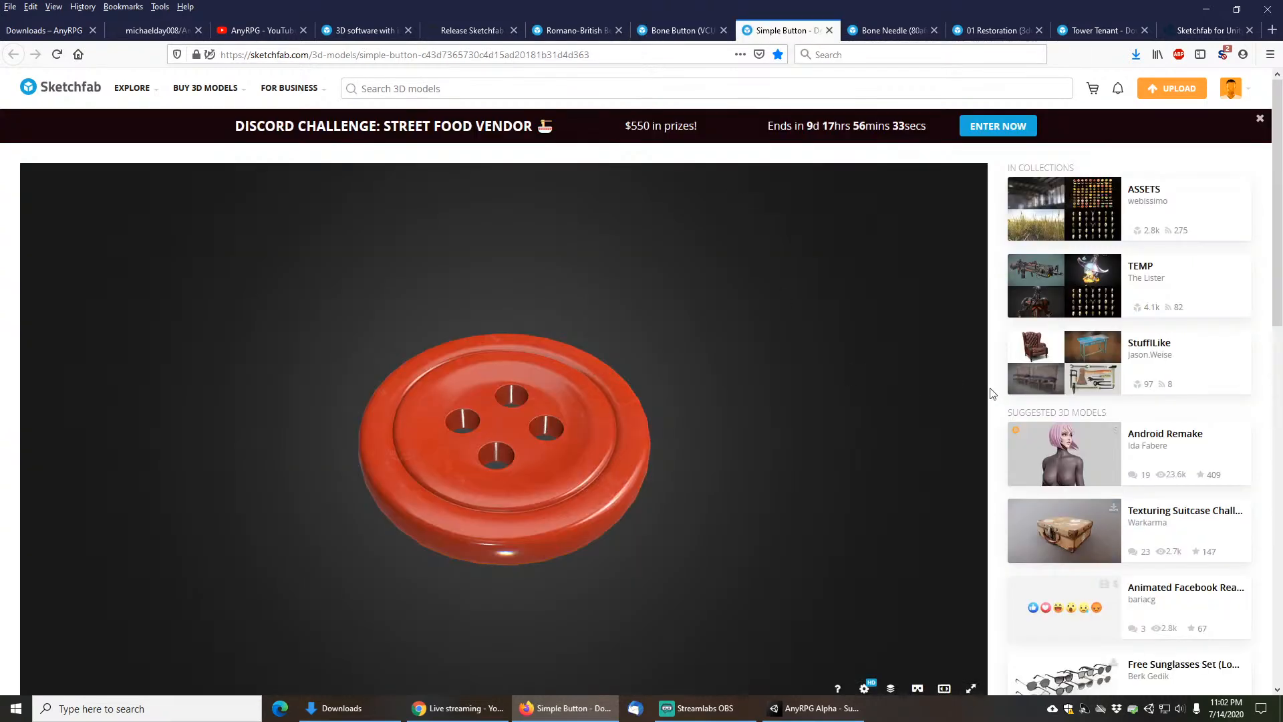
scroll(989, 386, down, 4)
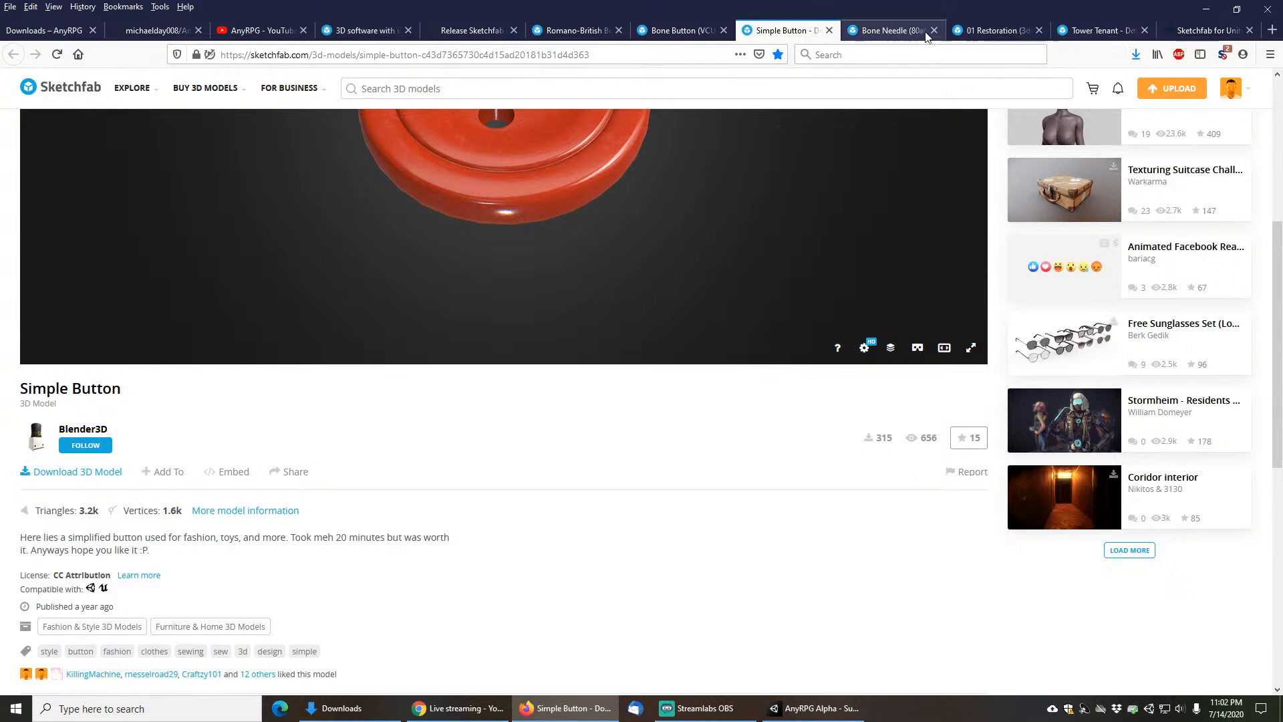
Step: Examine the 01 Restoration (3dec2019) model on Sketchfab, checking its triangle count and the needle on the fox's shoulder
click(994, 30)
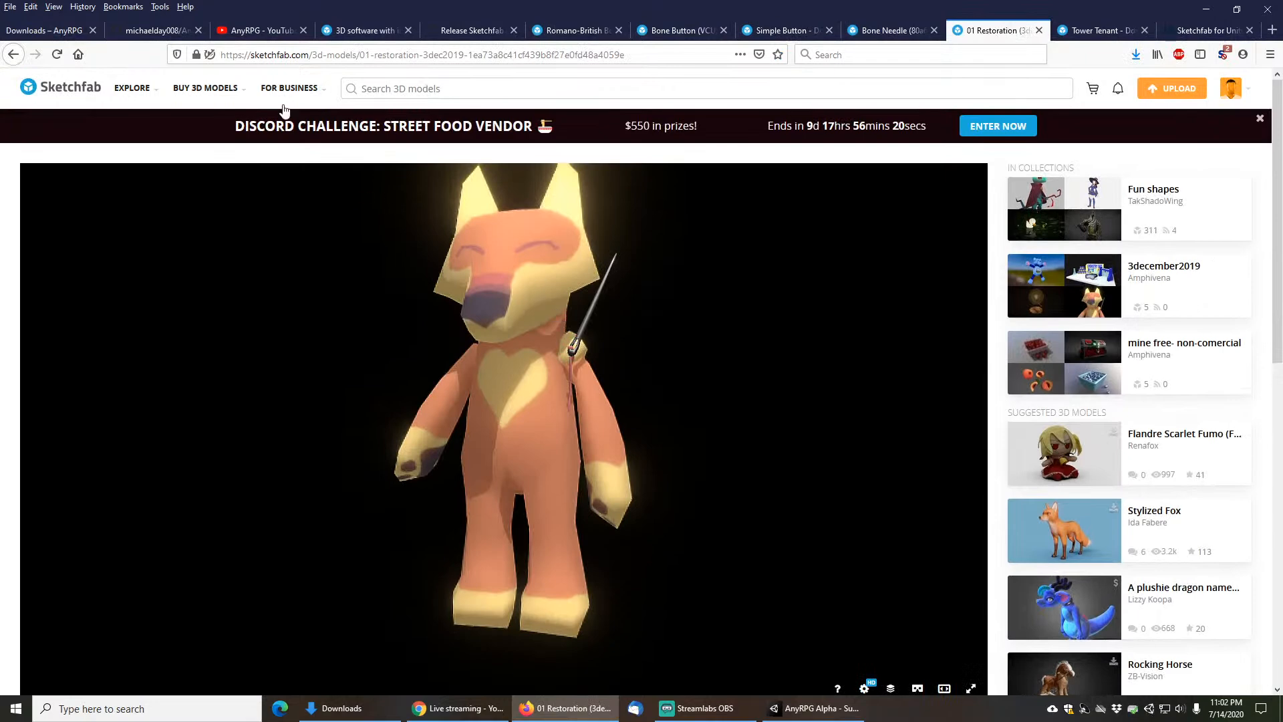
scroll(1000, 388, down, 1)
scroll(1001, 388, down, 3)
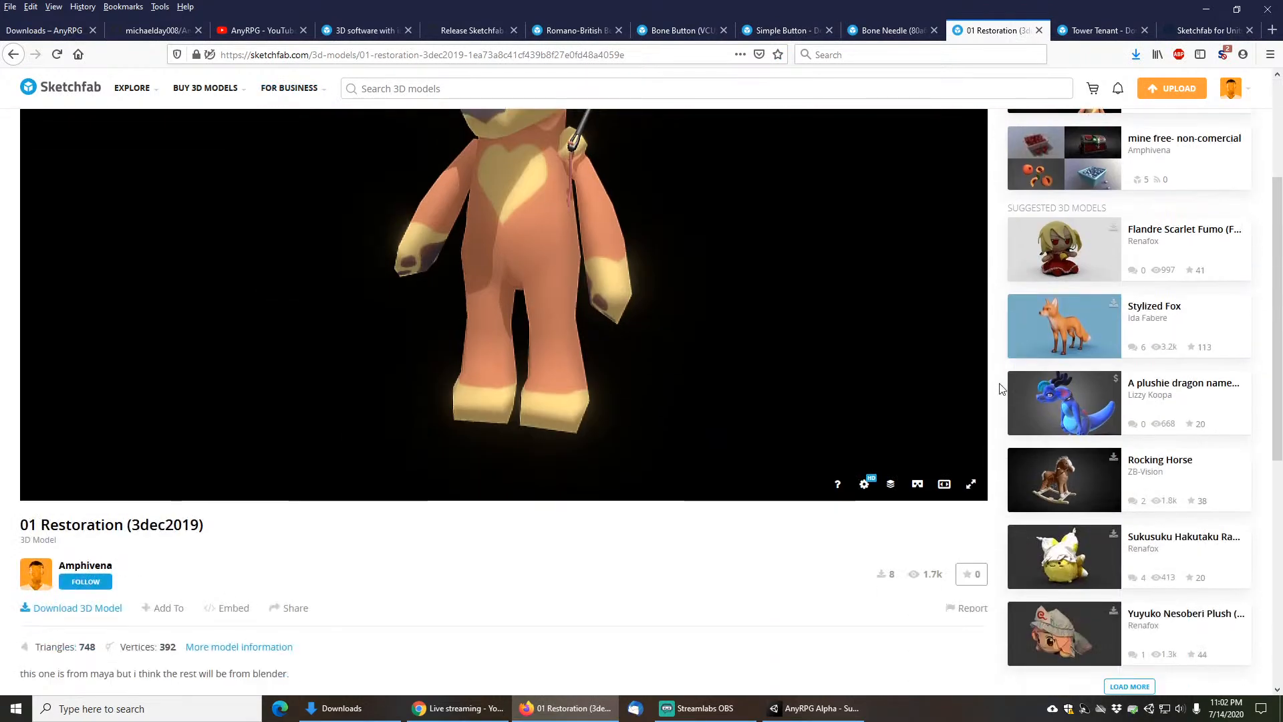
scroll(1001, 388, up, 3)
scroll(595, 331, up, 5)
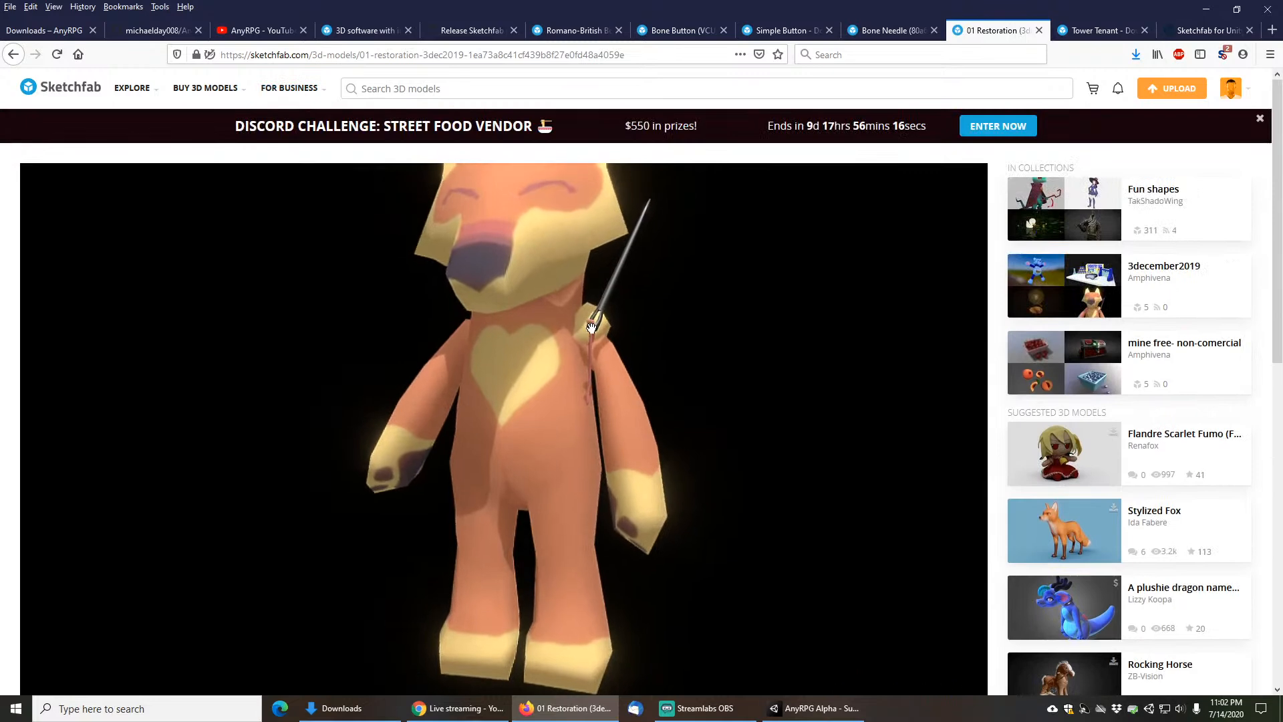
drag(653, 294, 441, 552)
scroll(441, 552, down, 5)
right_drag(442, 551, 539, 409)
scroll(539, 410, down, 2)
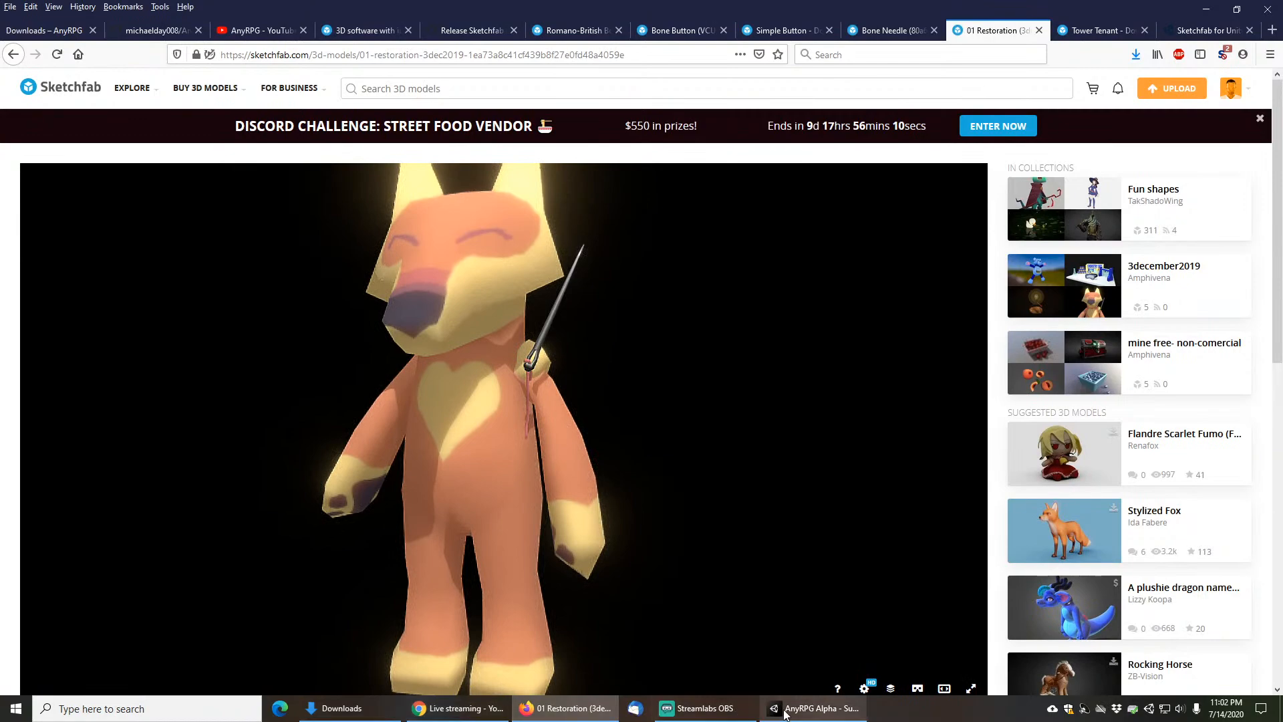
Step: Switch to Unity and import the 01-restoration-3dec2019 folder from Downloads into the project's Import folder
key(alt+Tab)
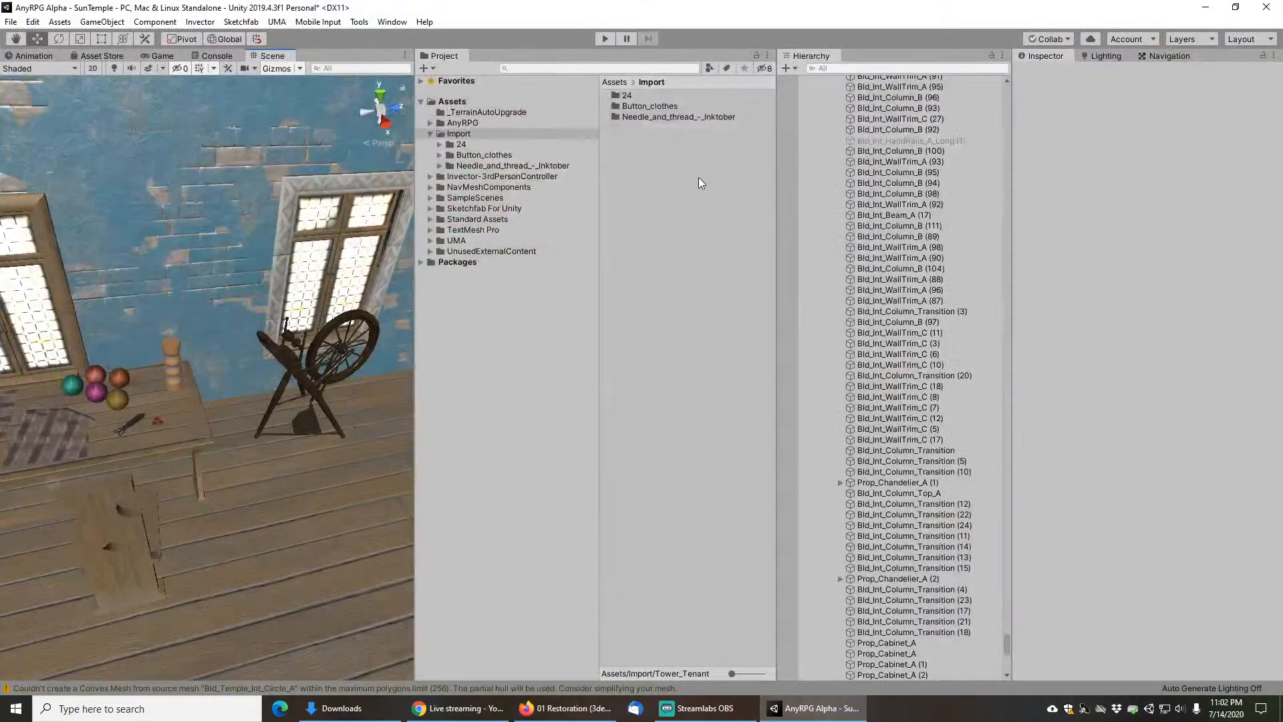
click(358, 715)
drag(0, 194, 705, 271)
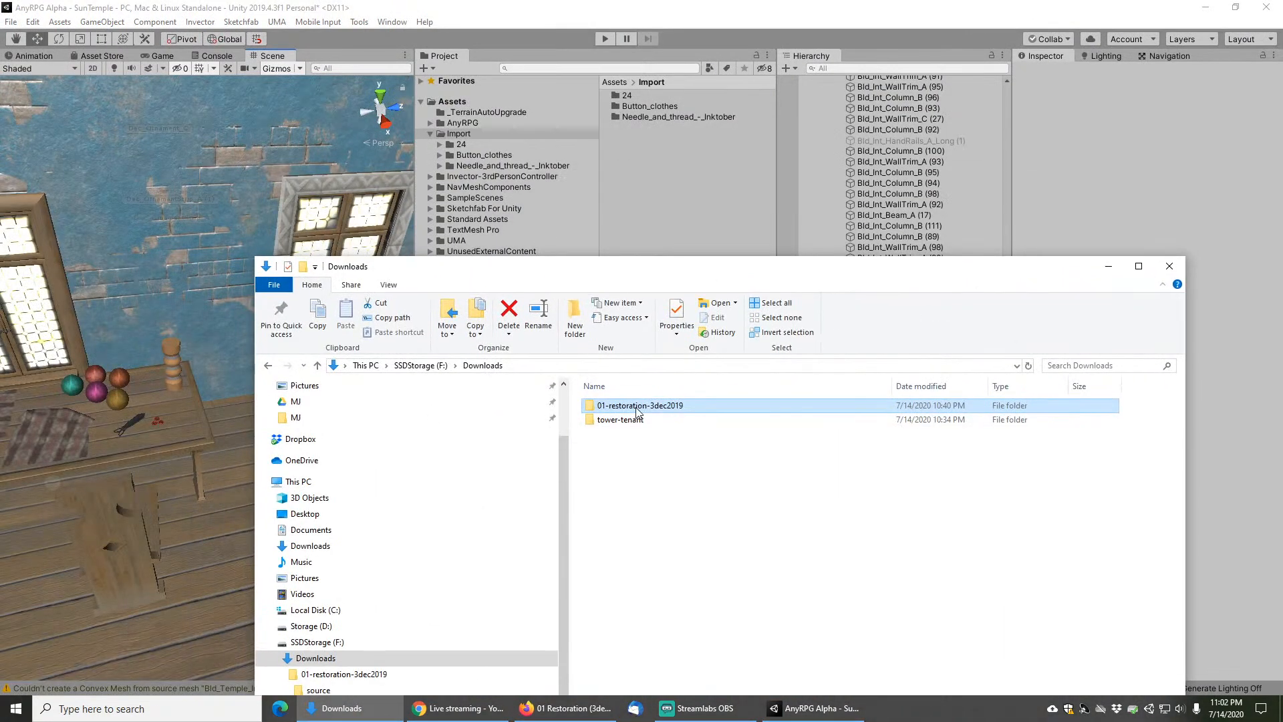
drag(664, 208, 660, 198)
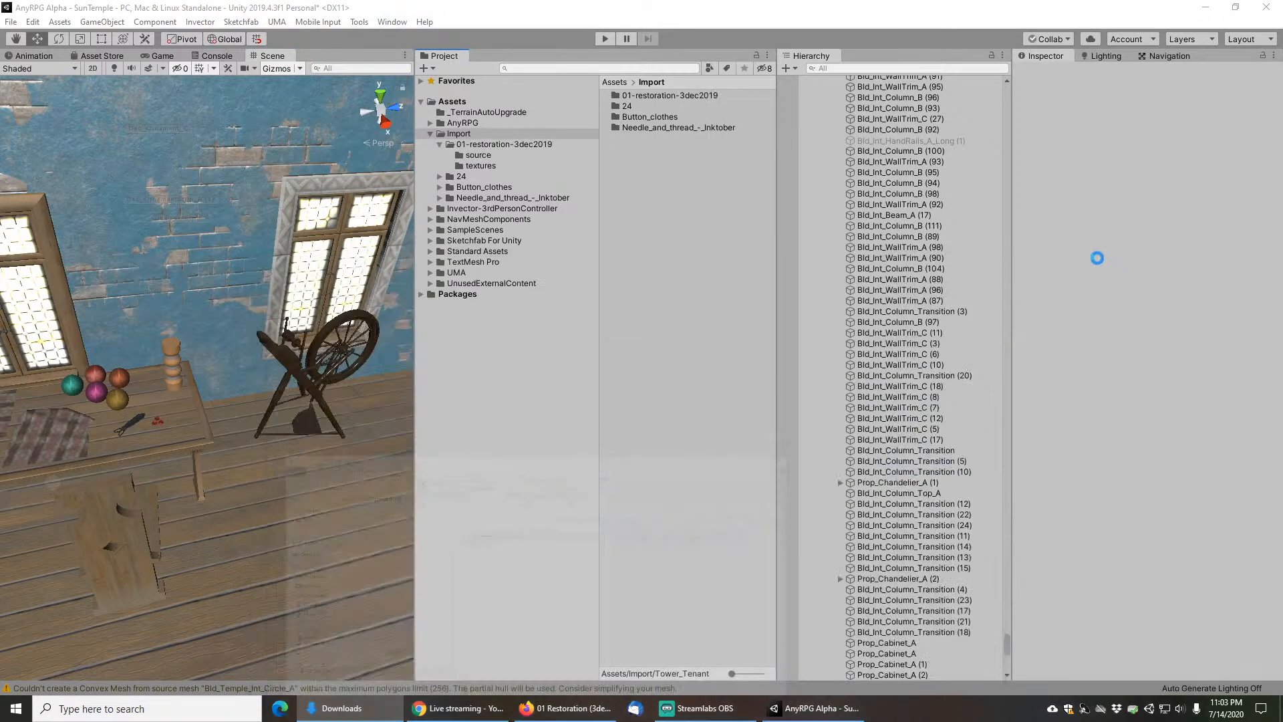
click(1109, 266)
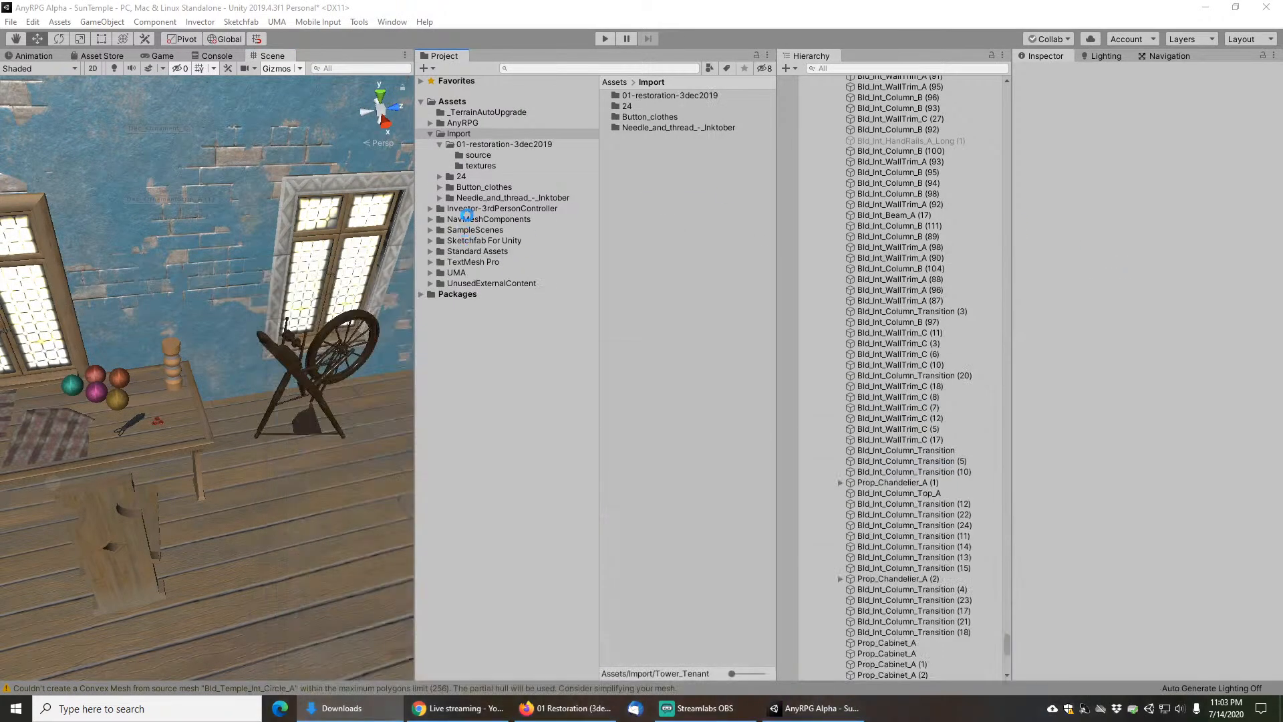
Step: Select the 3dec1901 model in the imported source folder and inspect it from several angles in an enlarged preview
click(475, 155)
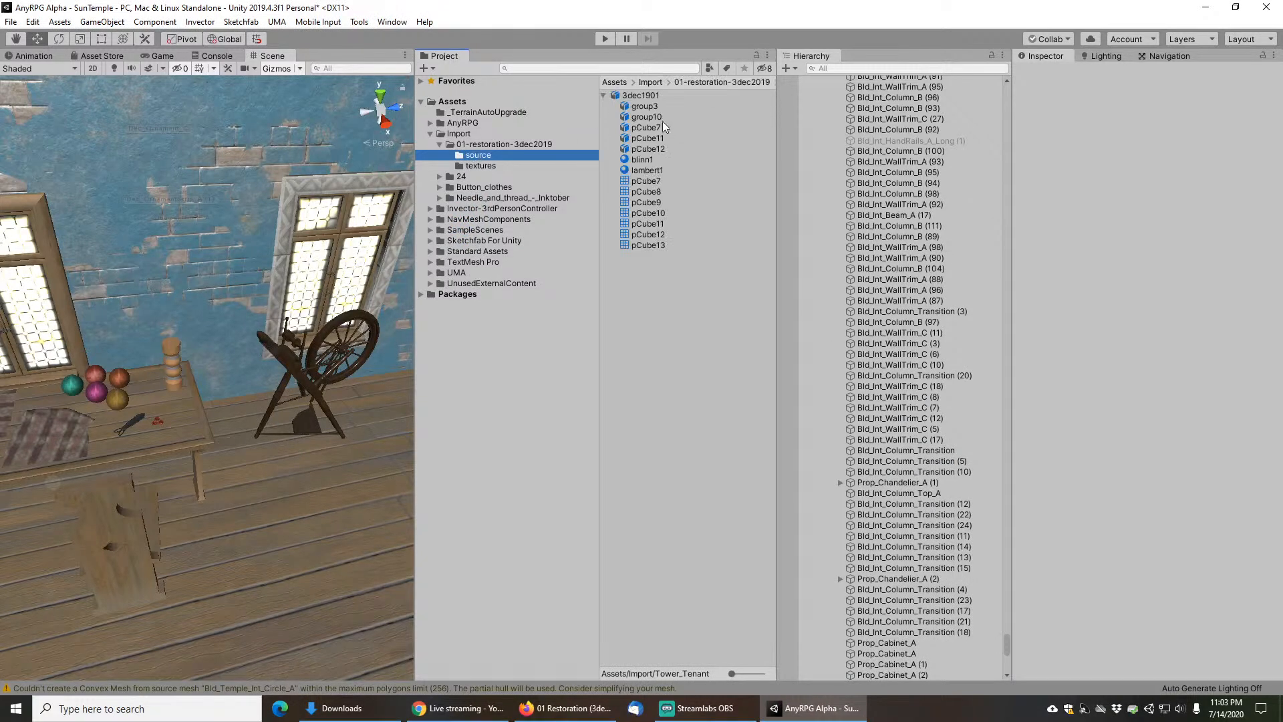
click(636, 96)
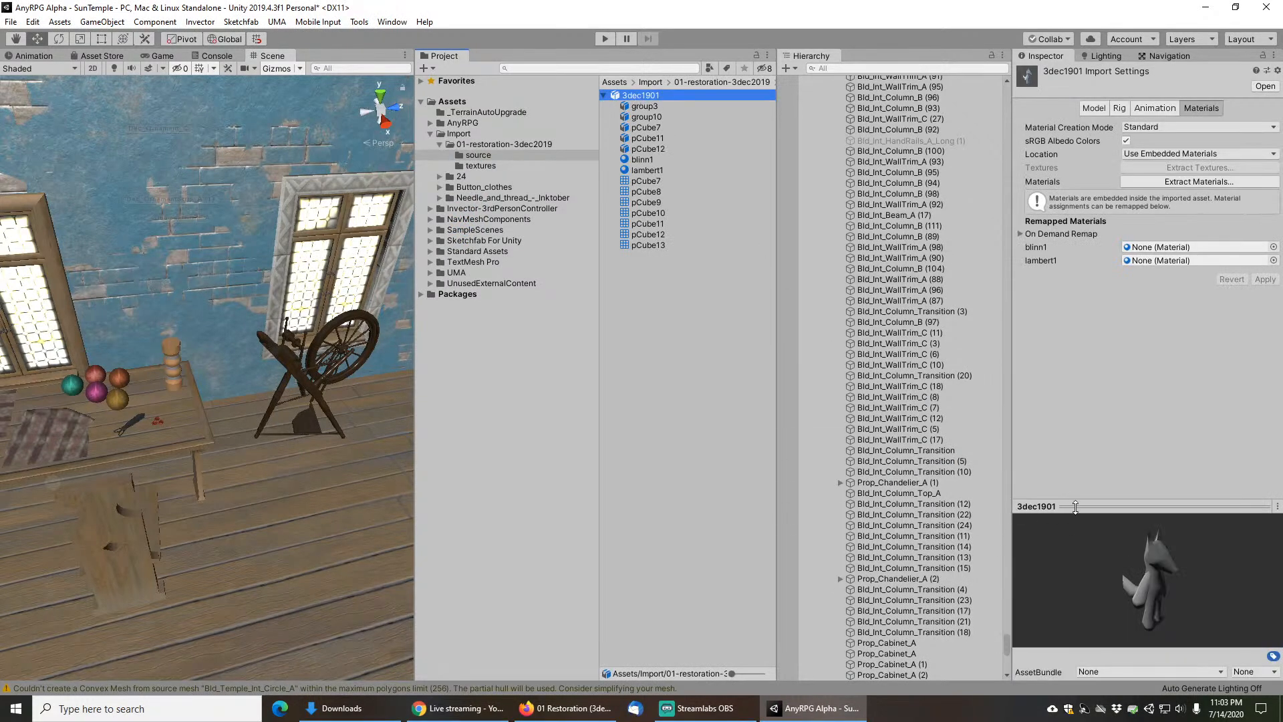
right_click(1075, 508)
drag(754, 379, 462, 340)
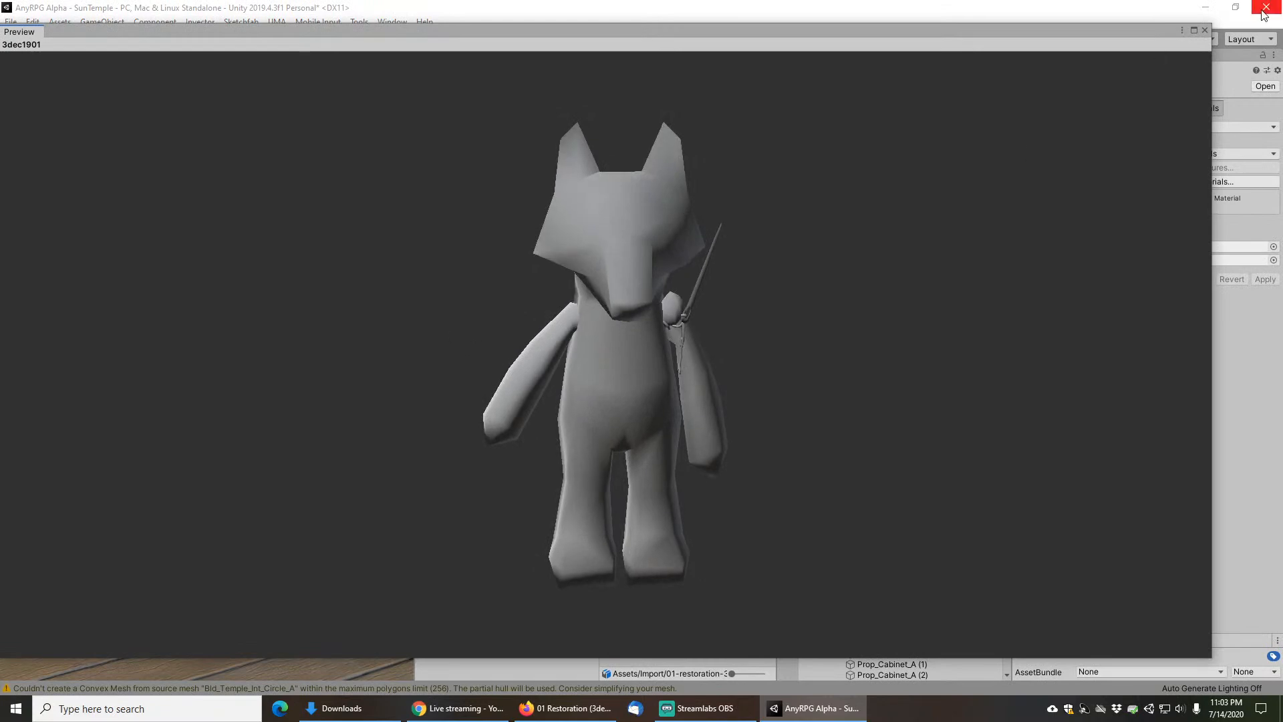
drag(799, 263, 769, 174)
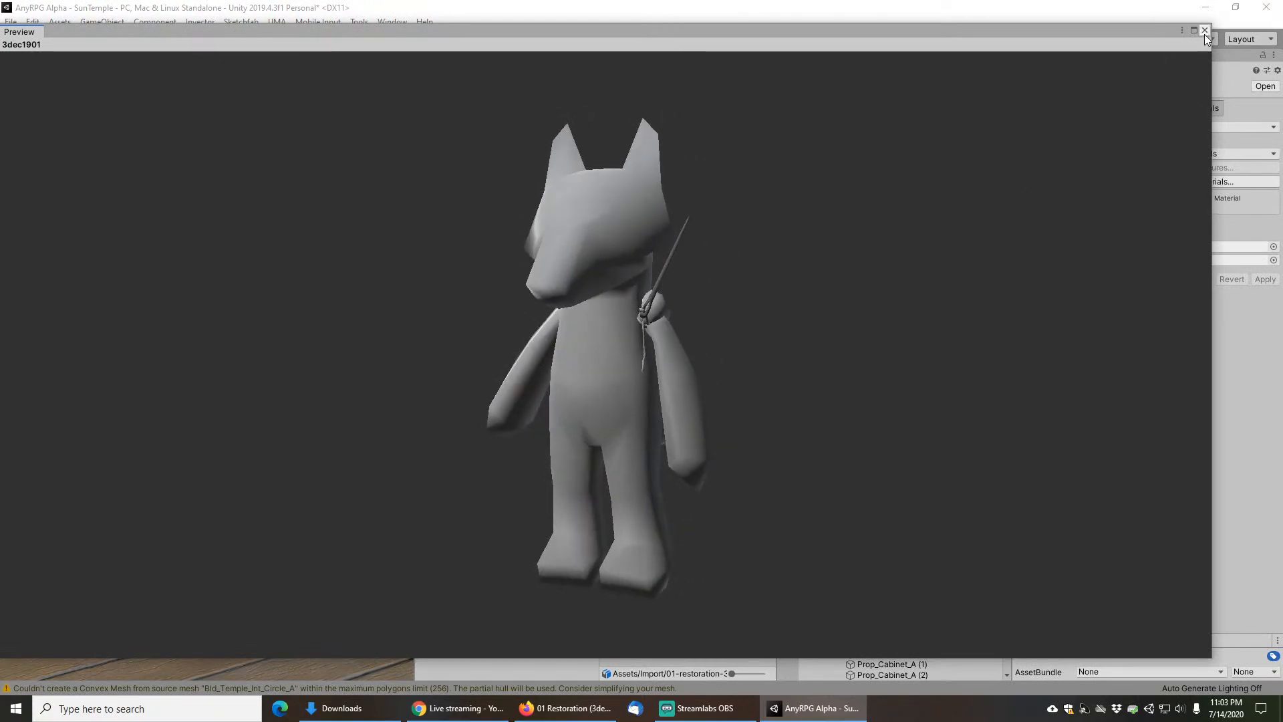
click(1204, 31)
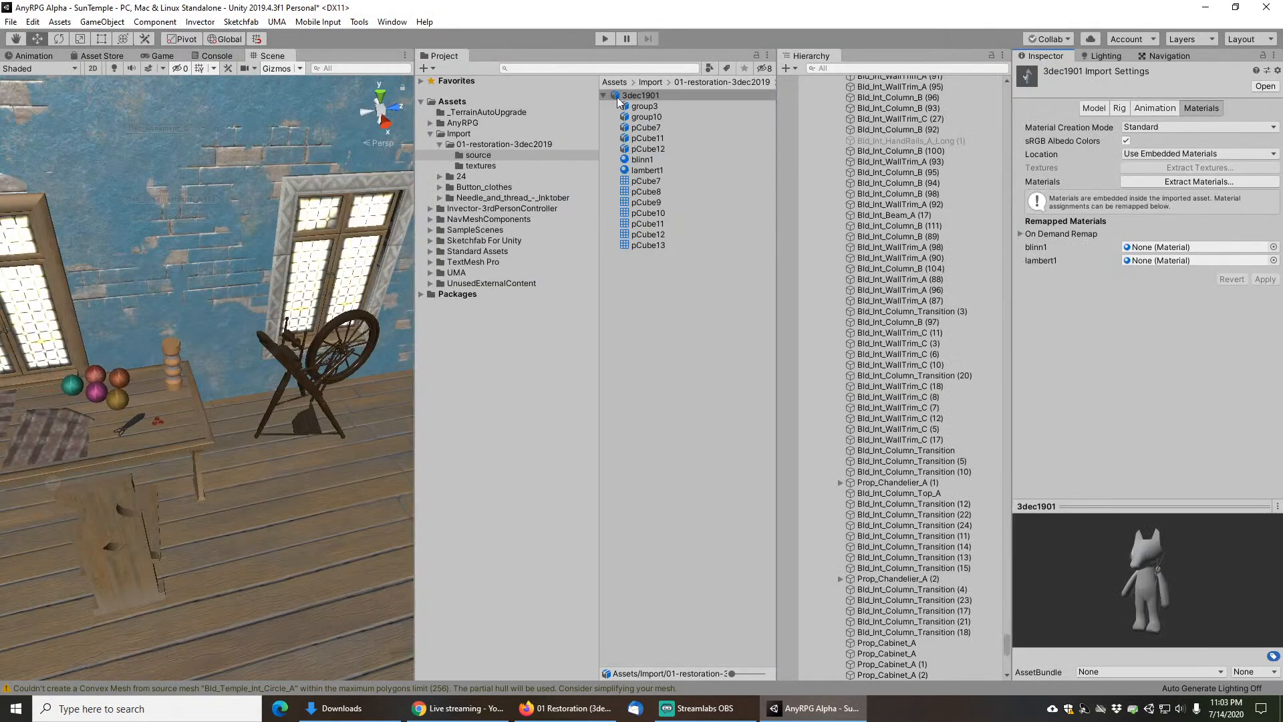
Step: Place the 3dec1901 model on the tailor's table in the scene and set its import scale factor to 10
drag(640, 94, 310, 520)
drag(187, 430, 187, 429)
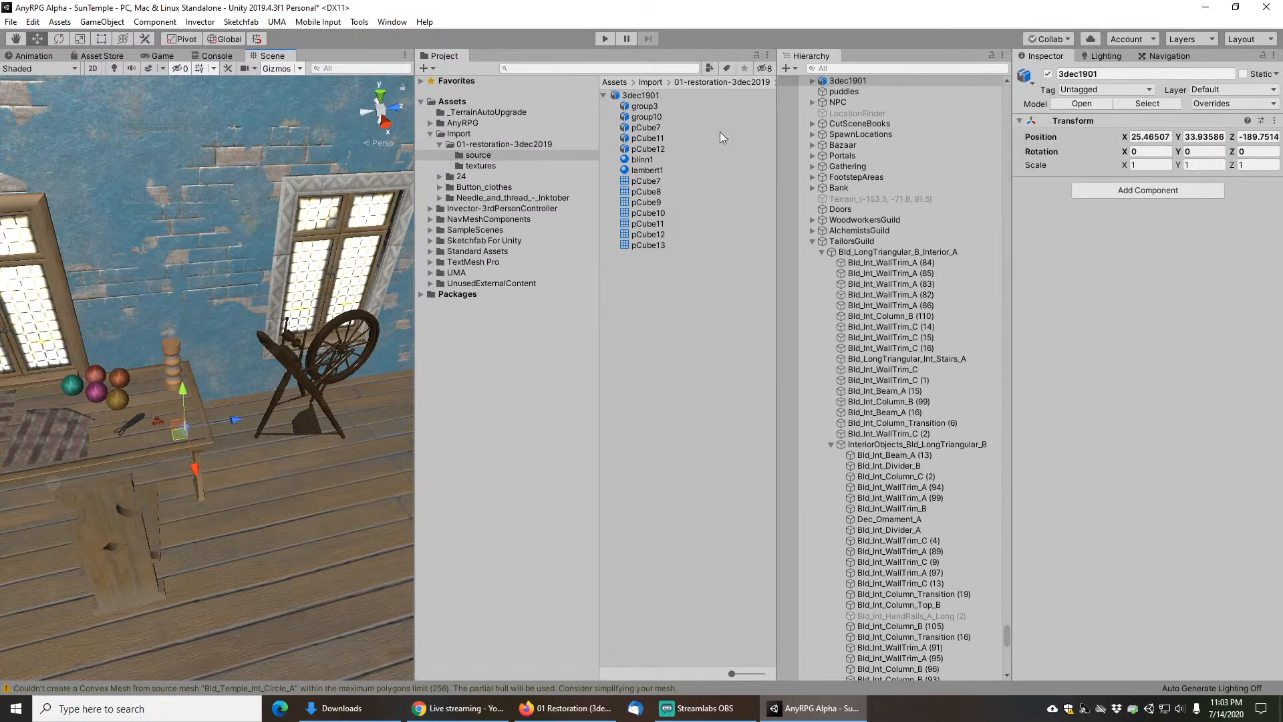
click(631, 95)
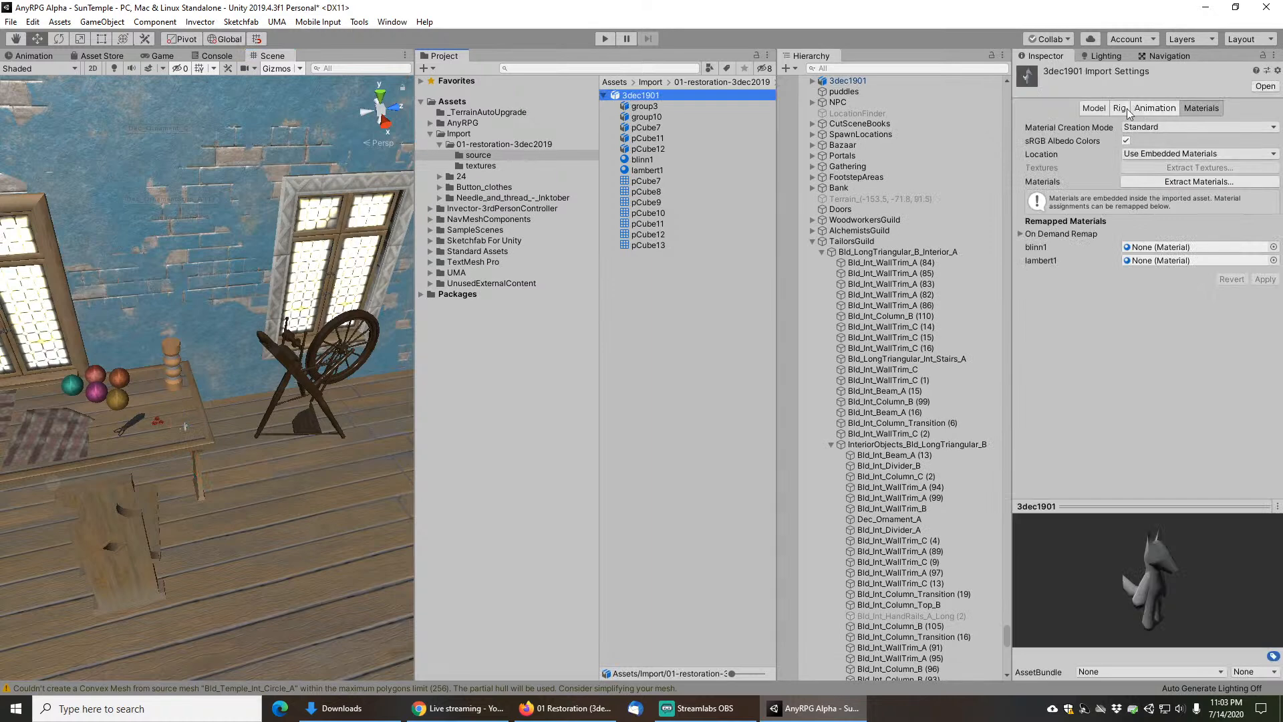
click(1095, 107)
click(1140, 140)
text(10)
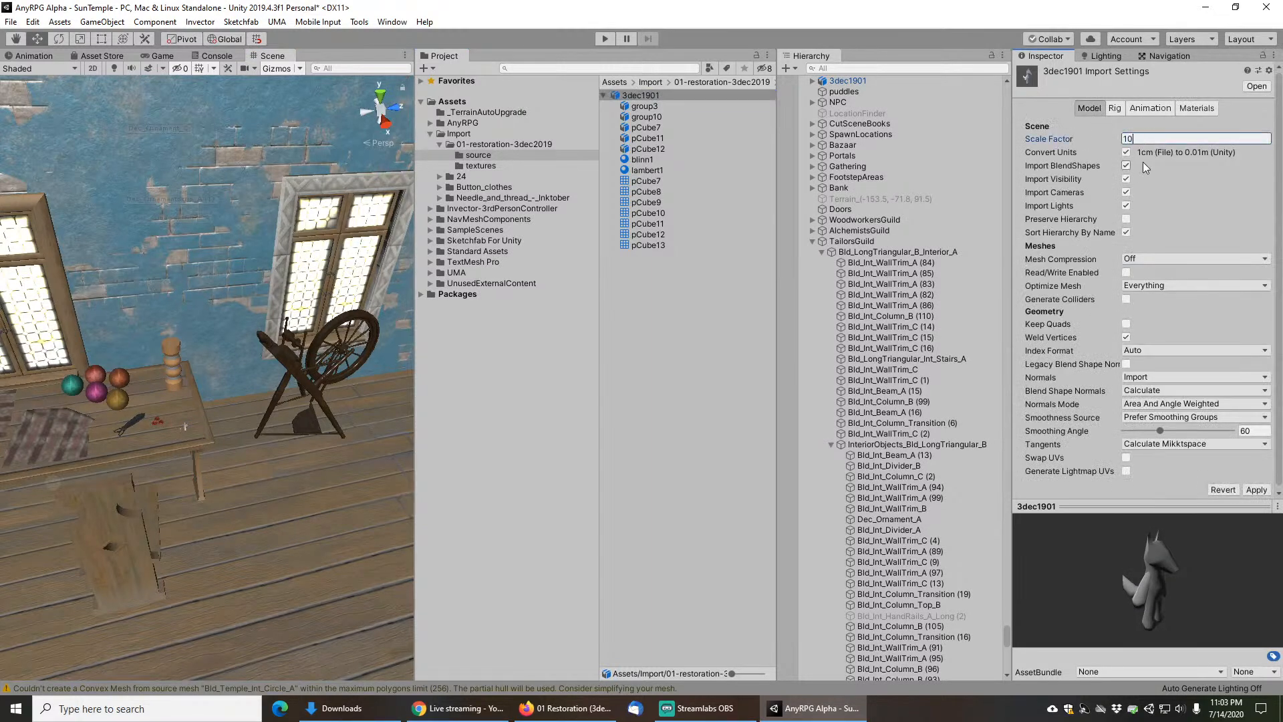
click(1256, 490)
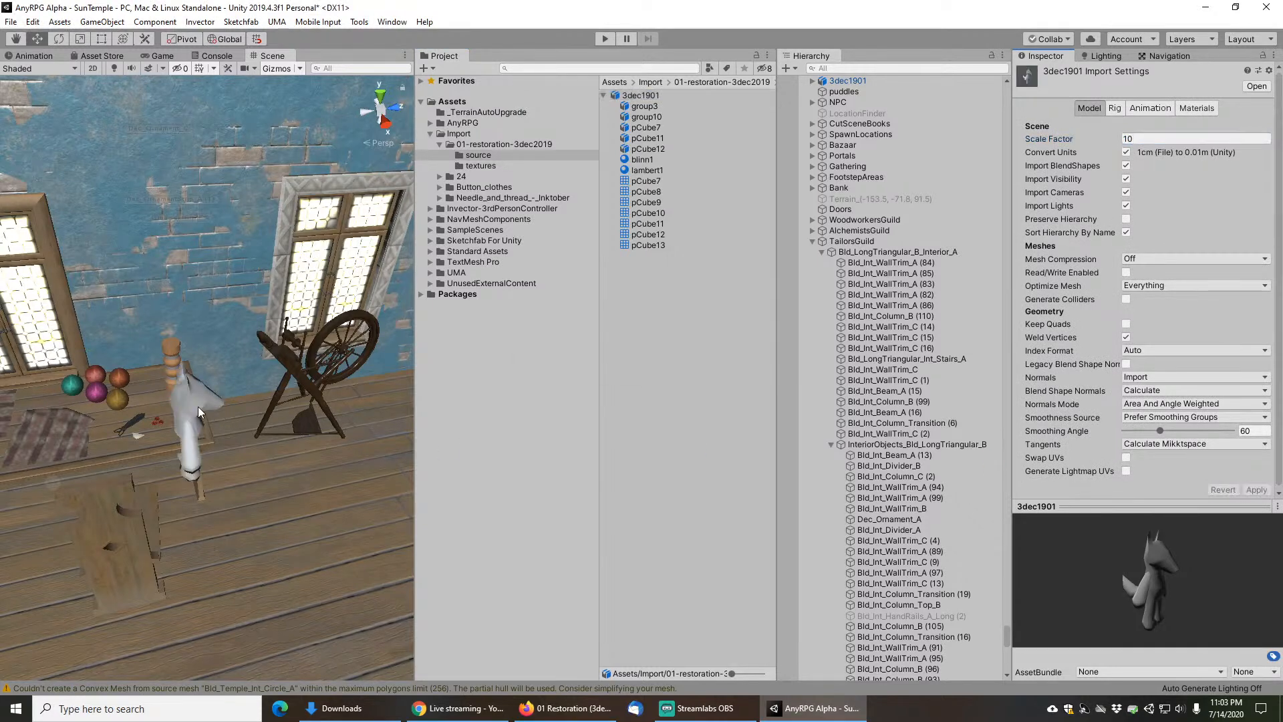
Step: Raise the fox model in the scene to a Y position of about 34.46 so it stands on the table
scroll(196, 403, up, 4)
right_drag(264, 438, 137, 425)
middle_drag(377, 441, 149, 321)
click(122, 361)
drag(123, 361, 112, 277)
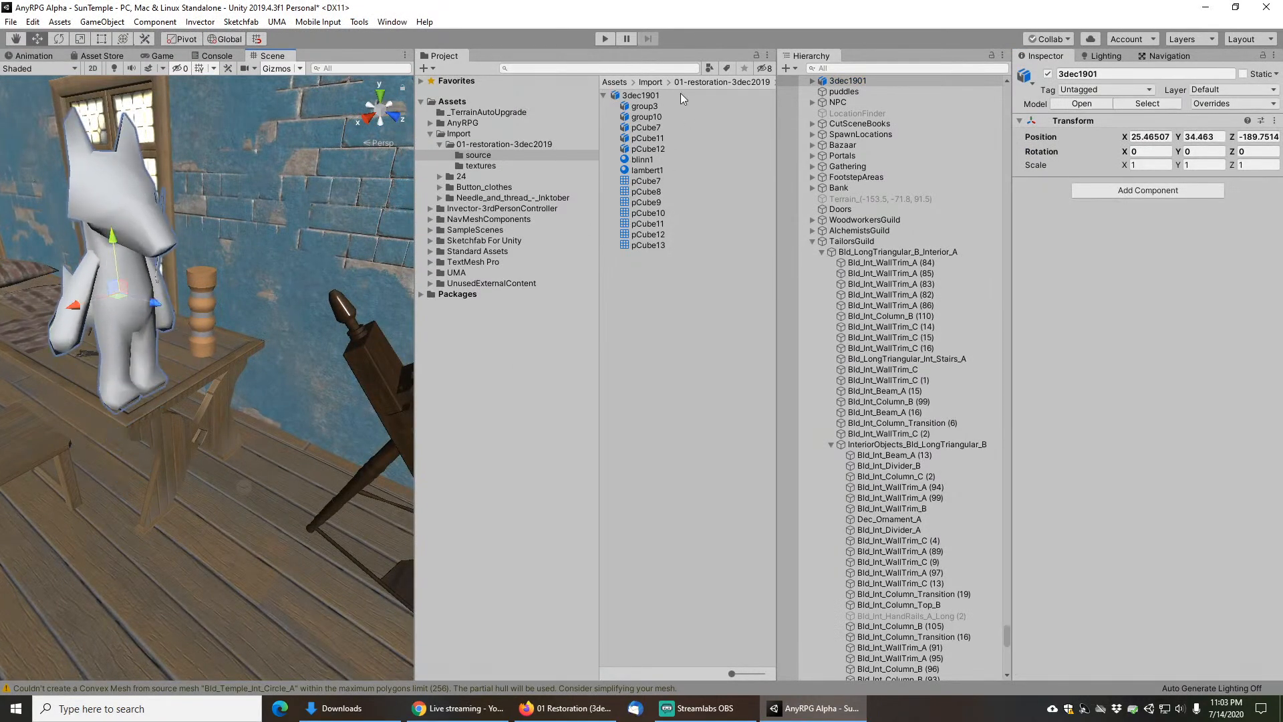
Step: Extract the embedded materials of the 3dec1901 model into its source folder
click(655, 97)
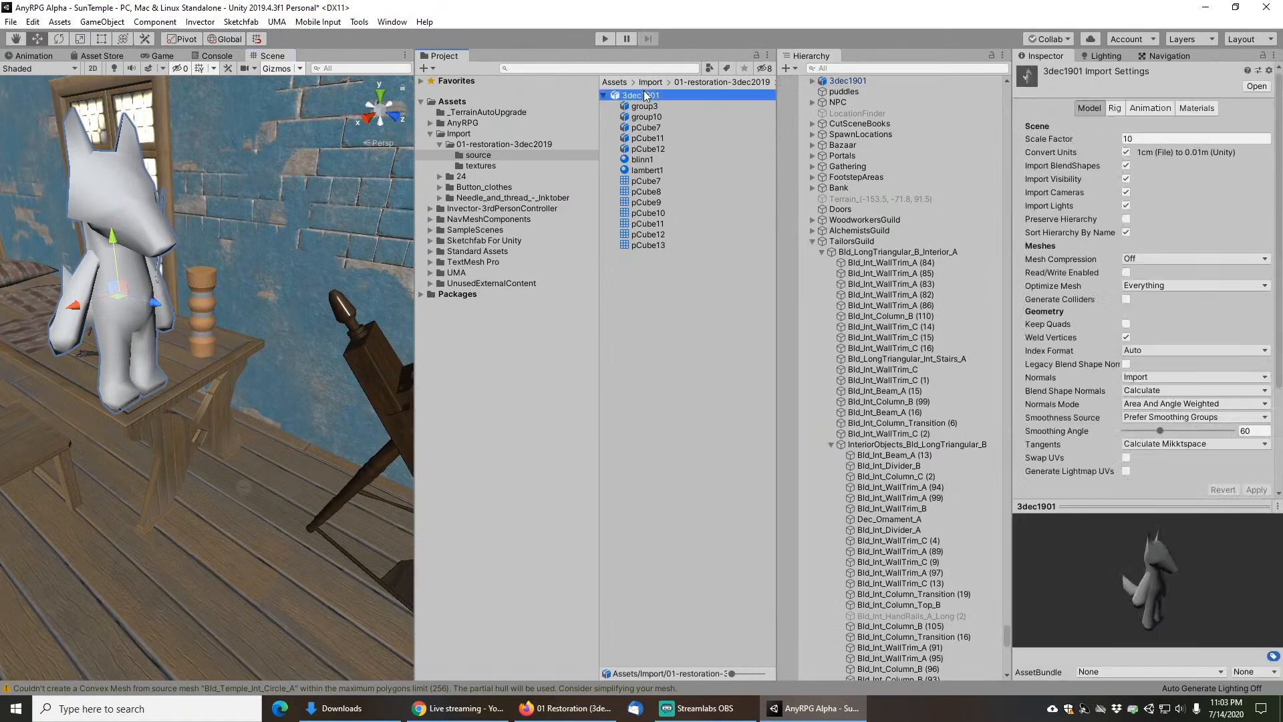
click(1203, 109)
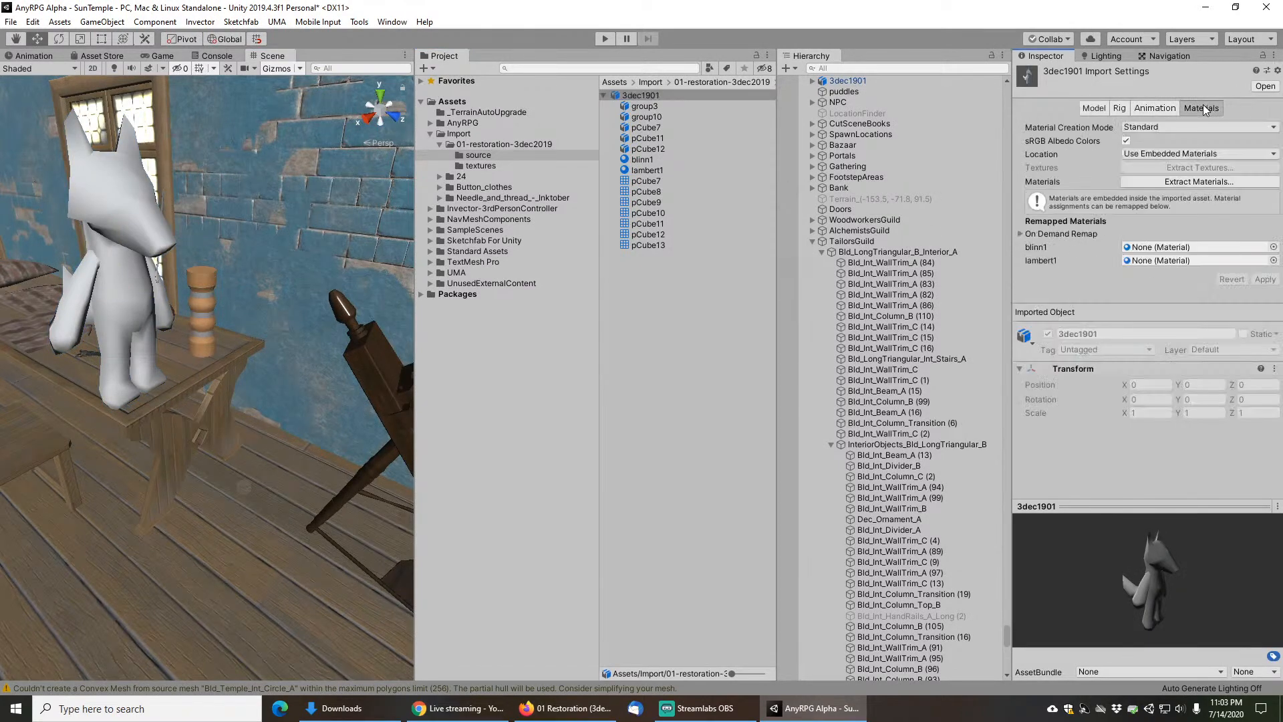
click(1177, 186)
click(902, 586)
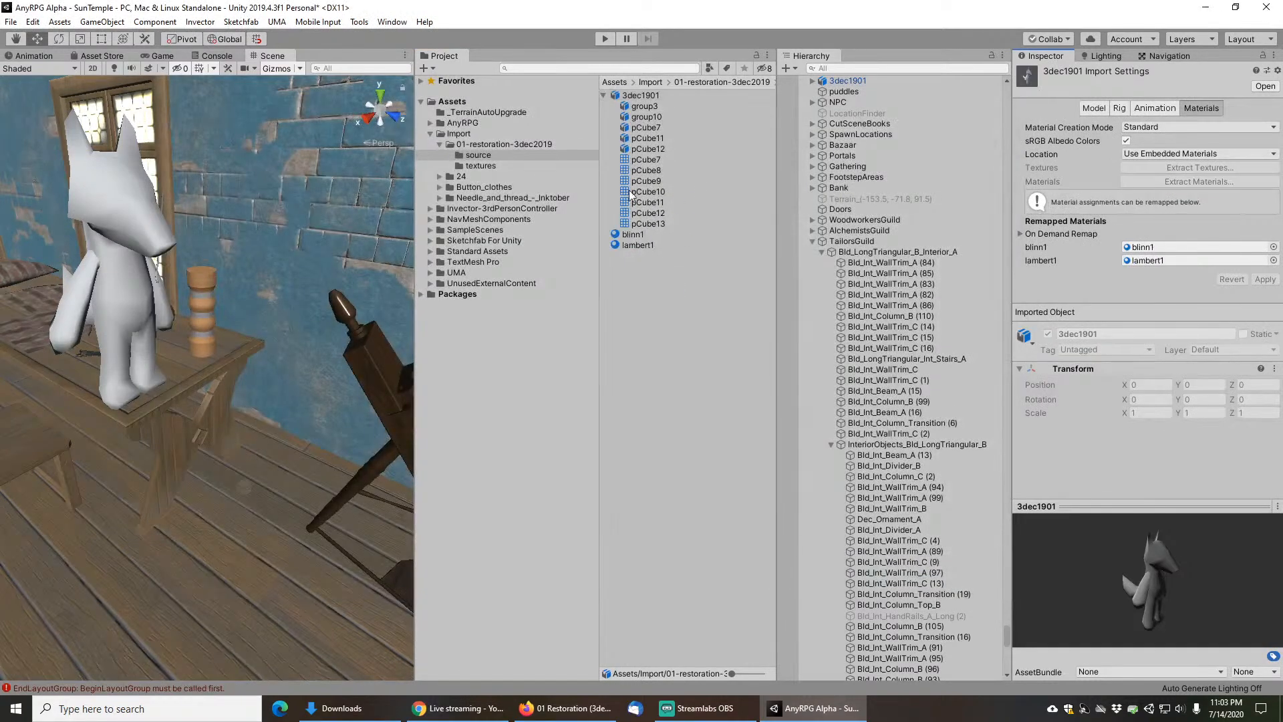
Step: Move the Felt-02-normal and FOXPLUSHb textures from the textures folder into the source folder alongside the model
click(480, 166)
click(630, 107)
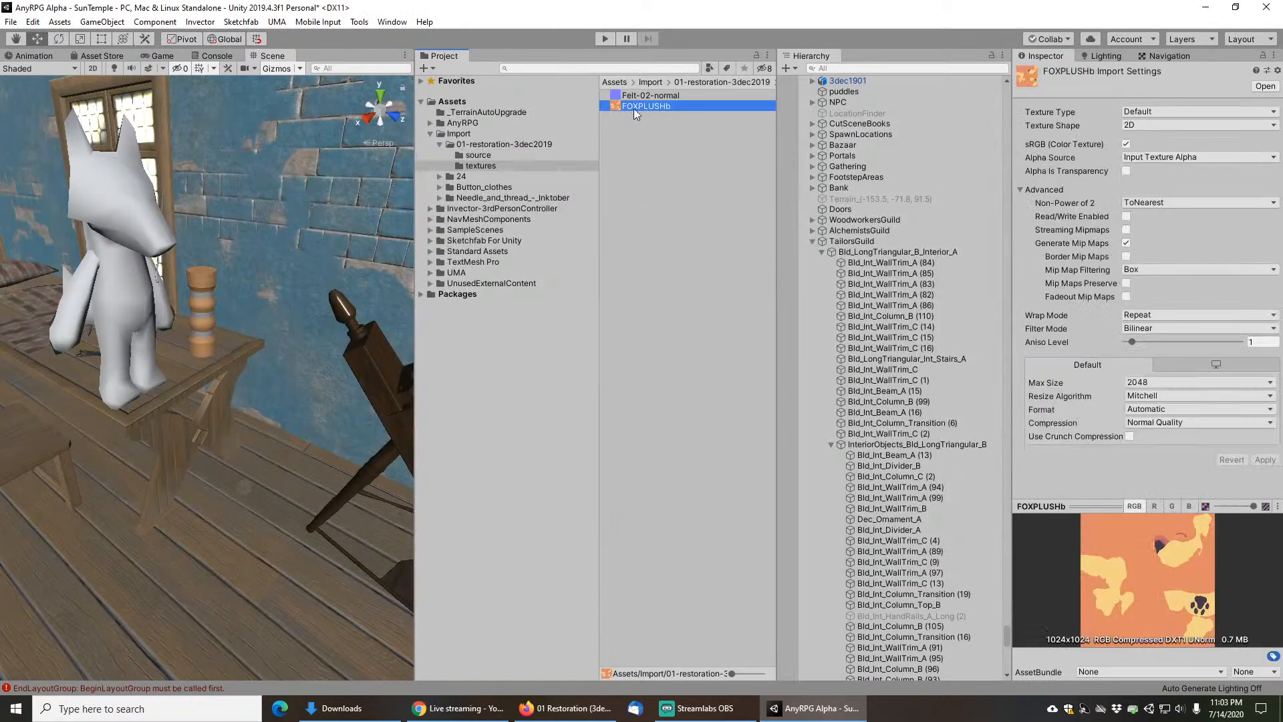
shift+click(640, 96)
drag(641, 107, 481, 155)
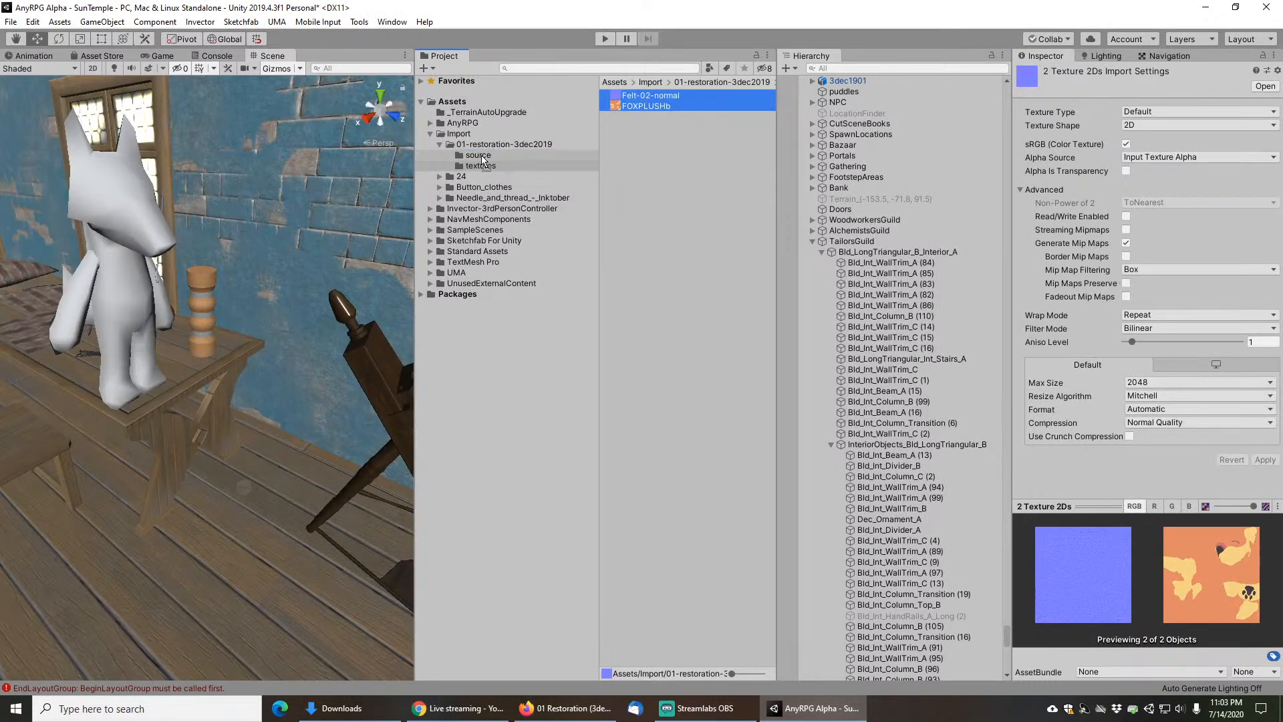
click(481, 157)
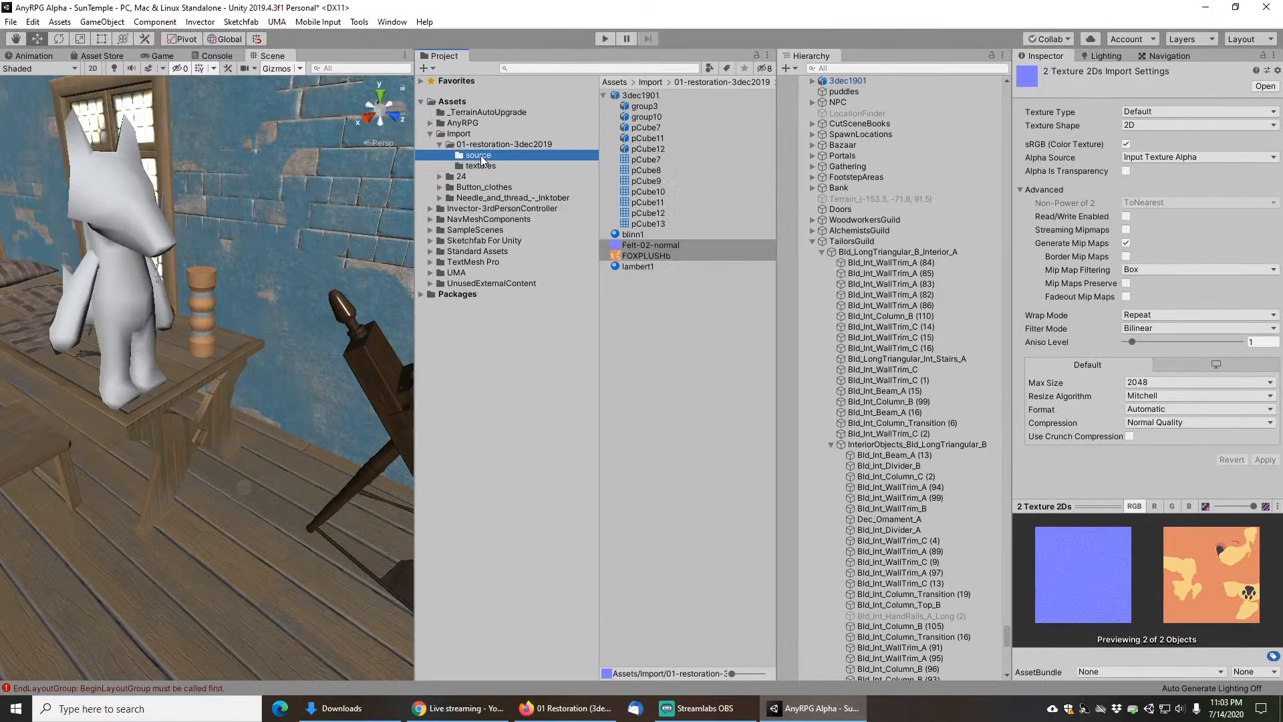
click(604, 95)
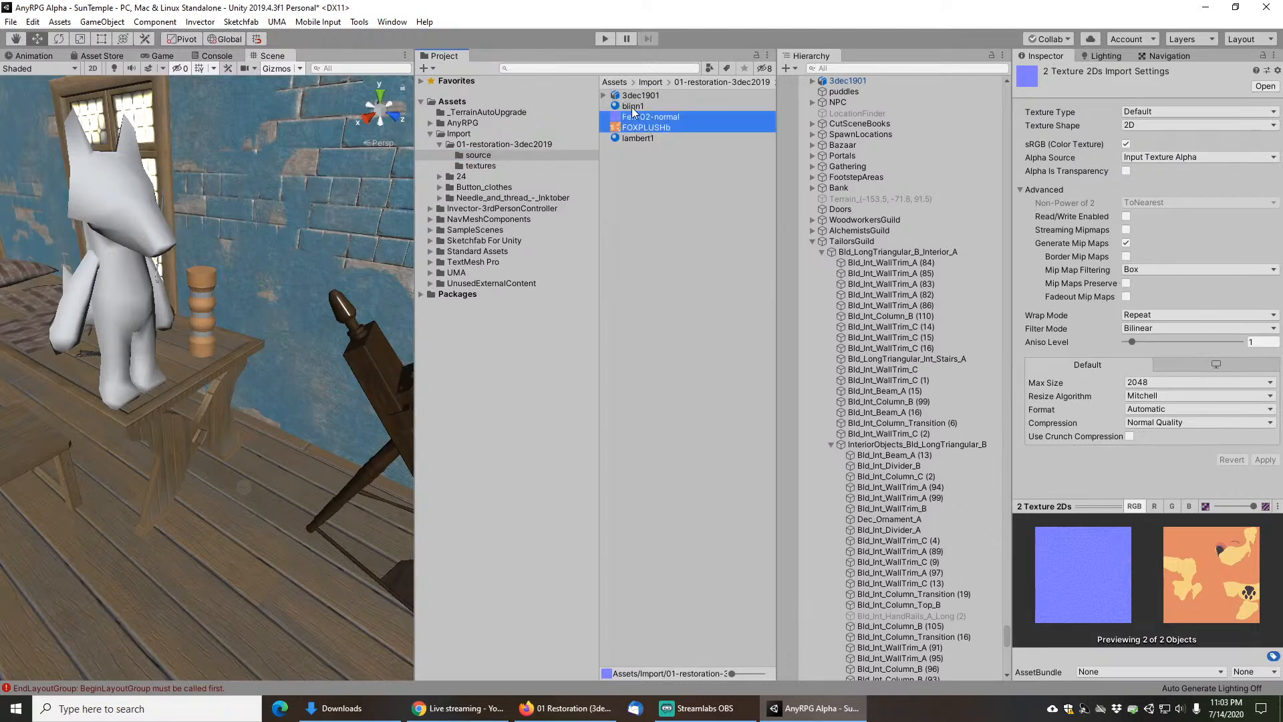
Step: Set the blinn1 material's albedo color to white (FFFFFF)
click(632, 107)
click(639, 135)
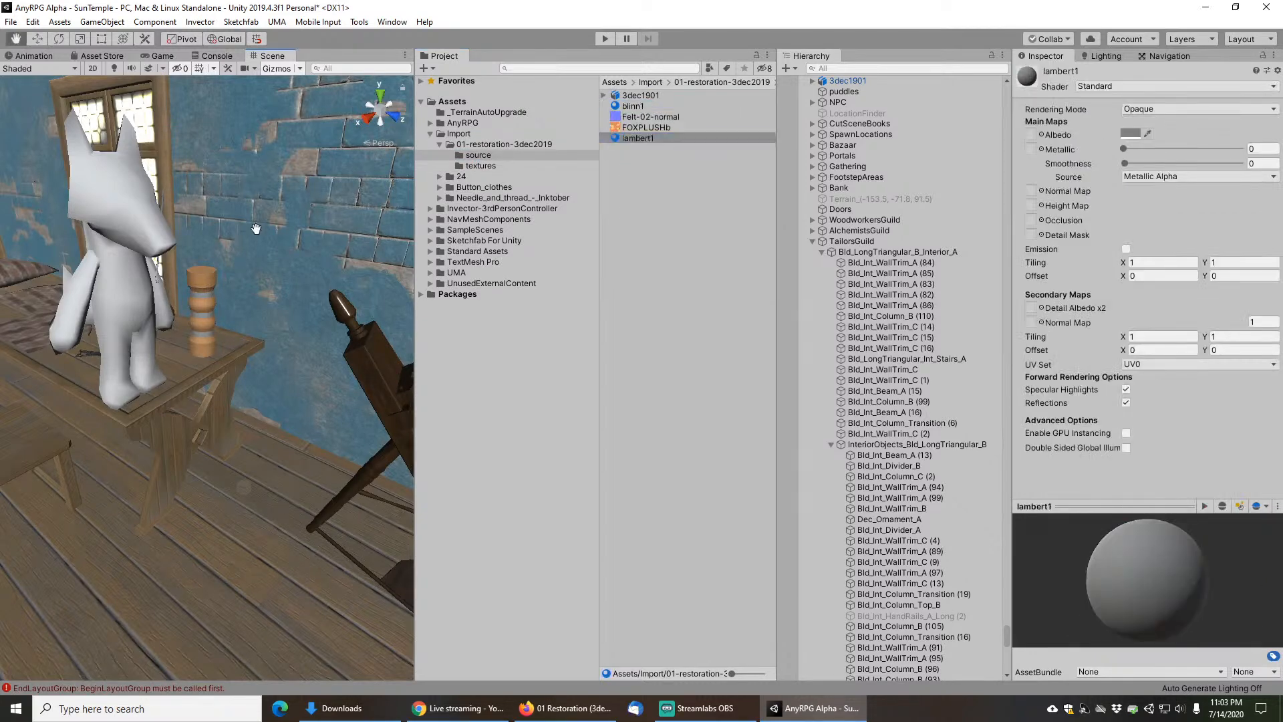
middle_drag(256, 221, 243, 338)
right_drag(243, 339, 352, 358)
middle_drag(353, 358, 190, 320)
scroll(190, 320, up, 5)
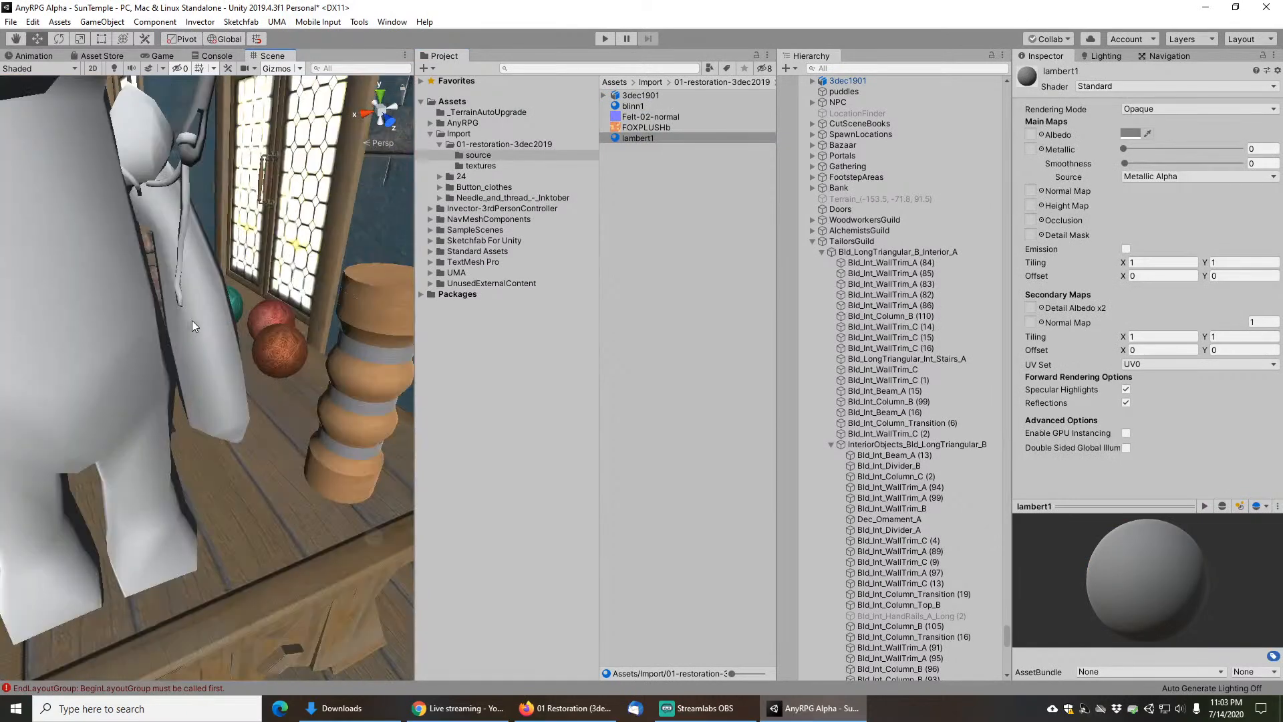
scroll(192, 331, down, 5)
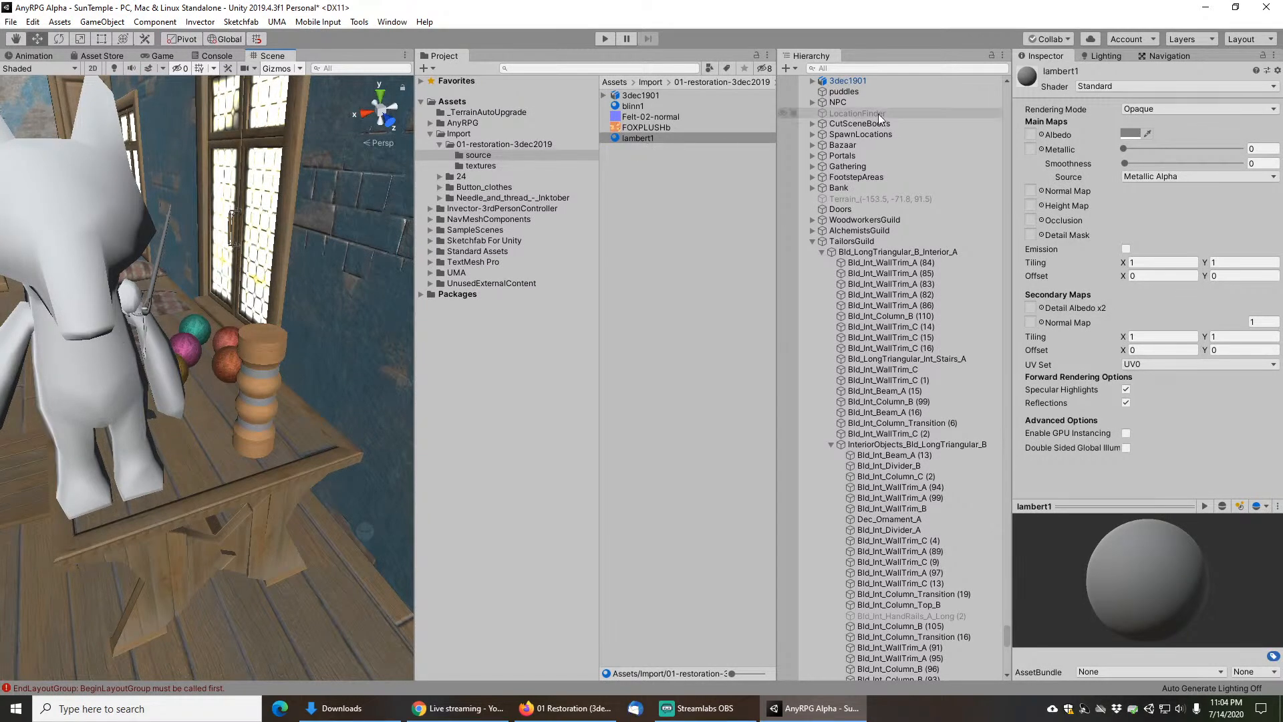
click(626, 105)
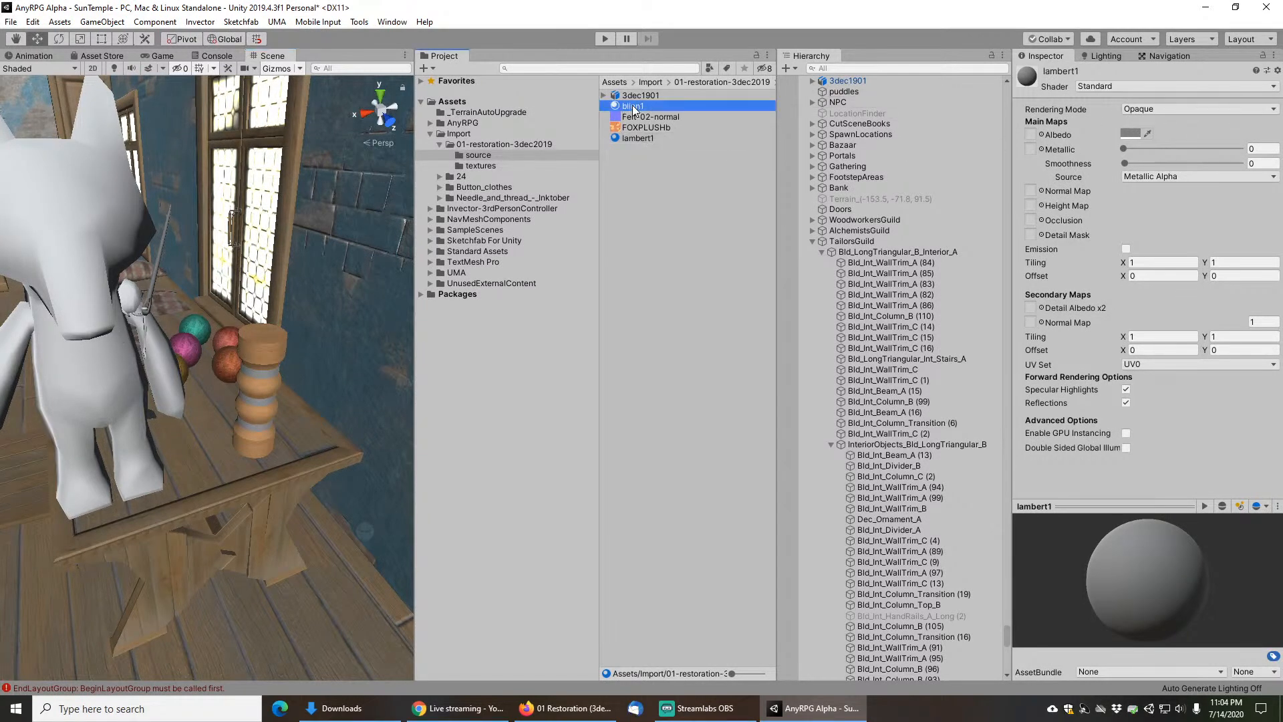
click(1131, 134)
drag(712, 217, 676, 189)
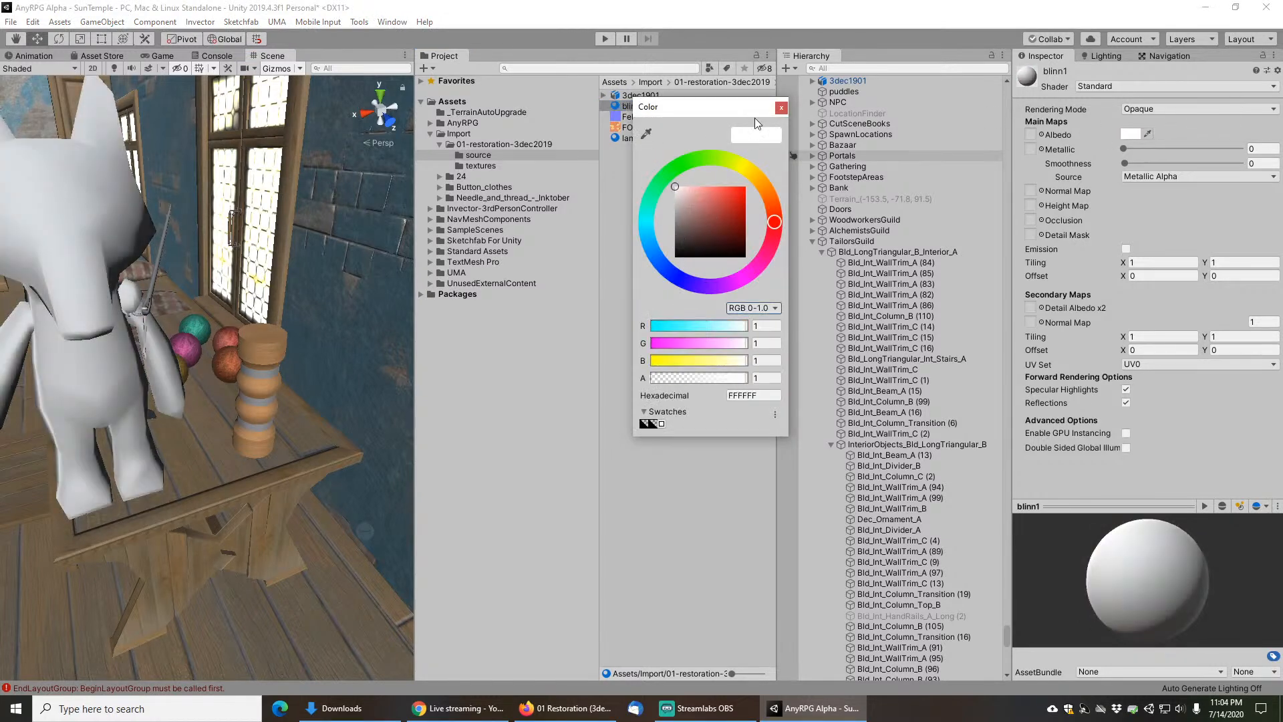
click(781, 107)
Step: Set the lambert1 material's albedo color to red to identify which part of the fox uses it
click(639, 137)
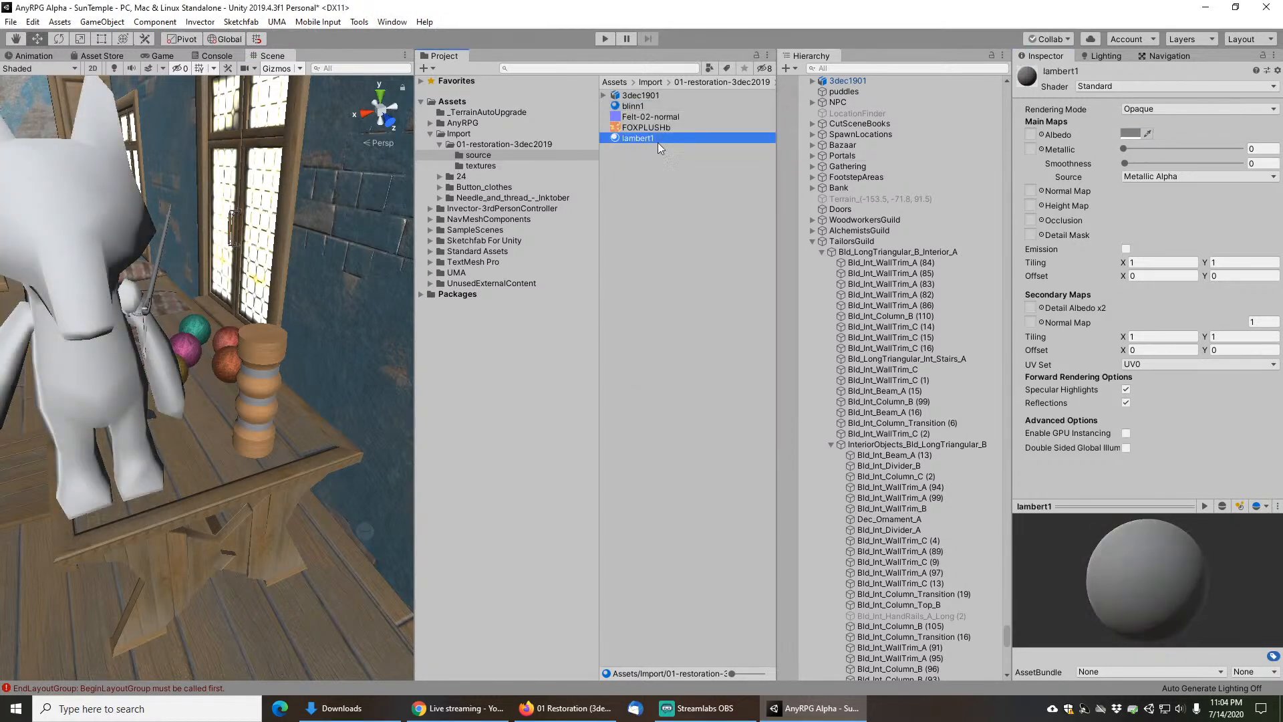
click(1131, 134)
click(723, 218)
drag(725, 222, 788, 194)
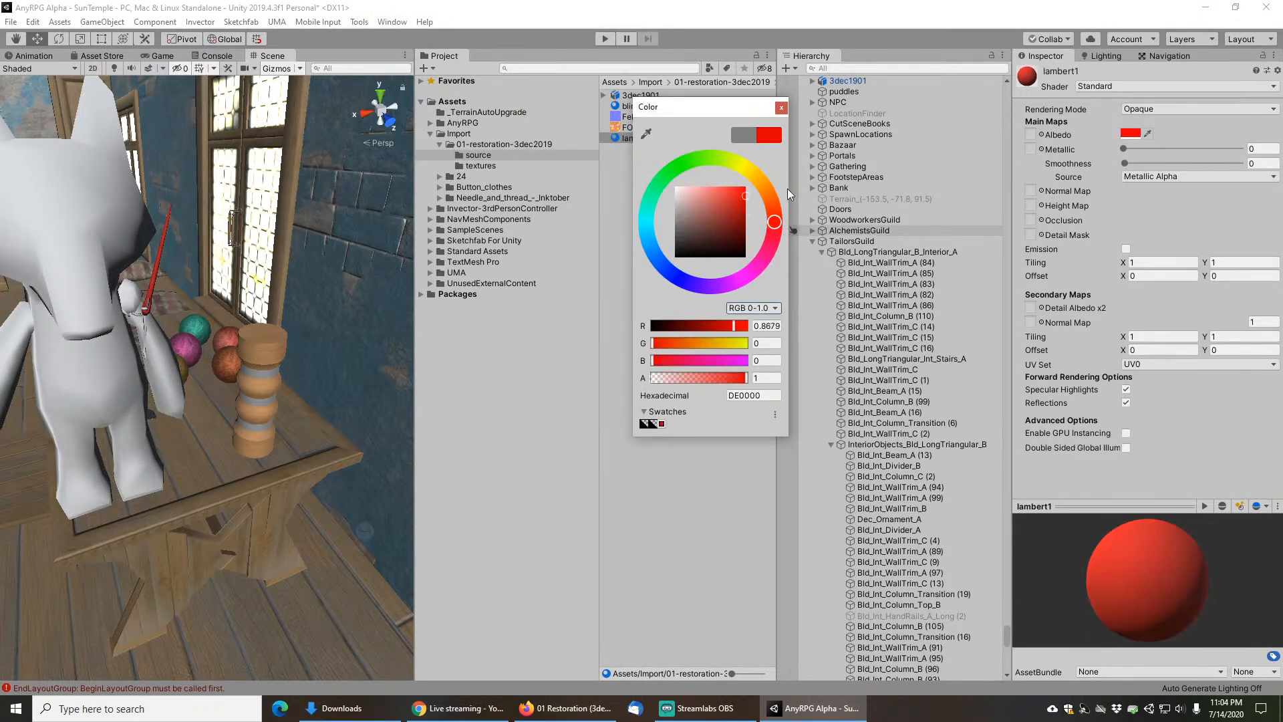
click(782, 107)
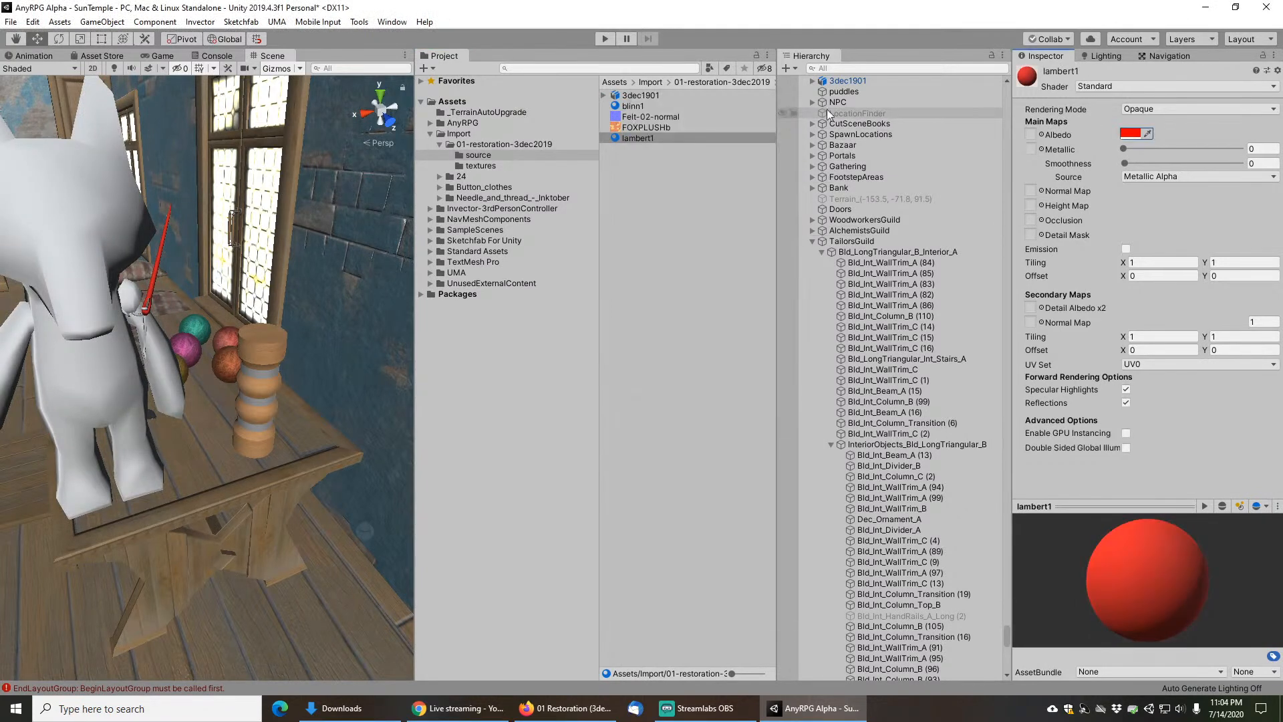
Step: Assign Felt-02-normal as the blinn1 material's normal map, fixing its texture type, and FOXPLUSHb as its albedo texture
click(643, 106)
drag(651, 118, 1031, 191)
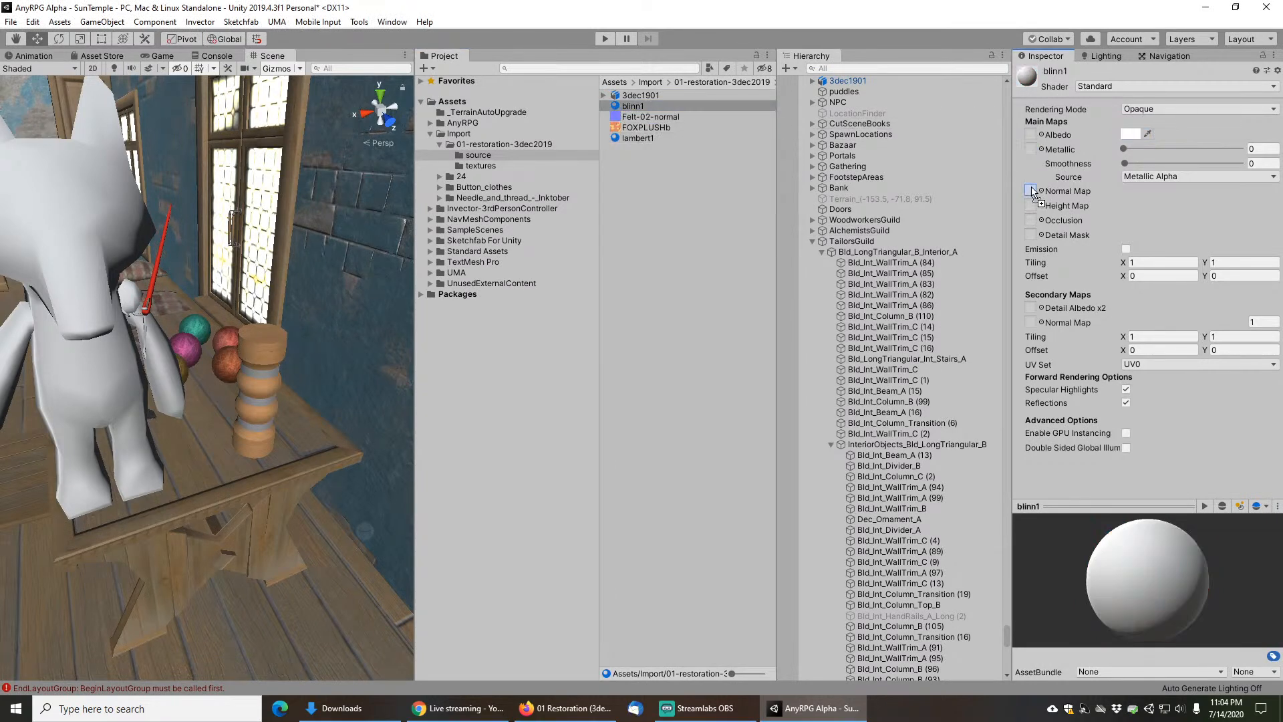
click(1257, 218)
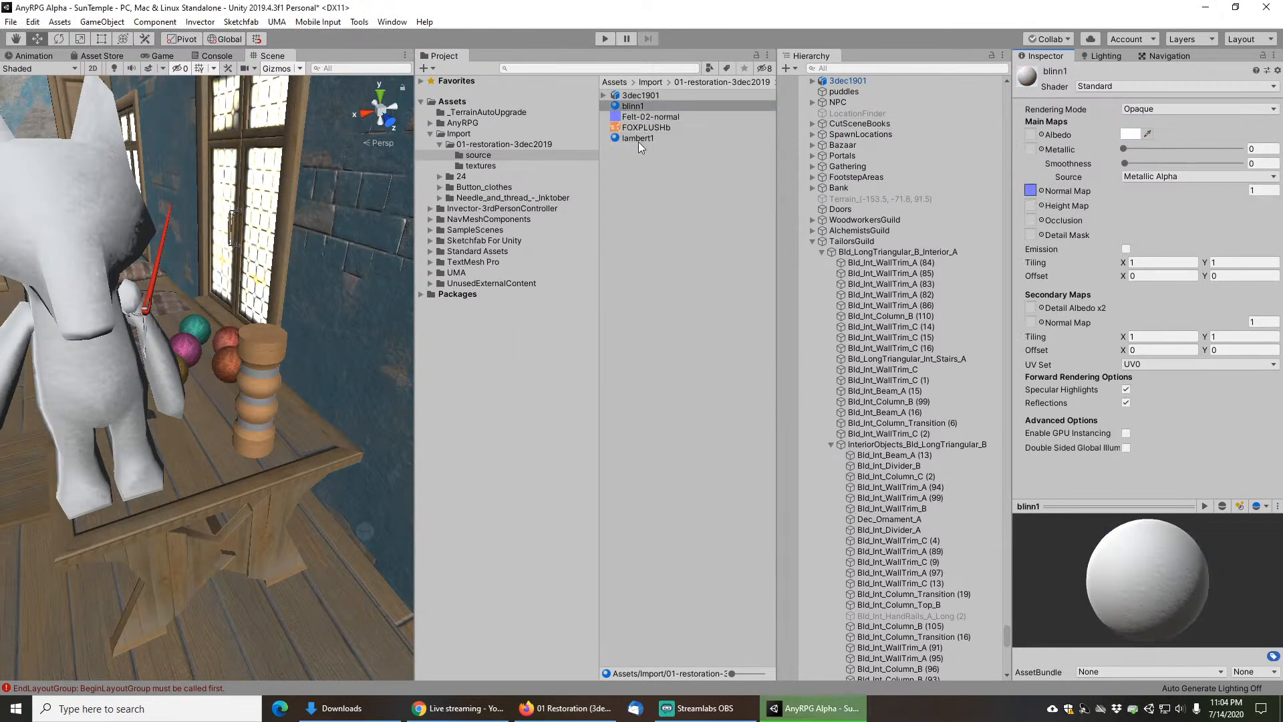
drag(634, 139, 1031, 133)
drag(640, 128, 1030, 134)
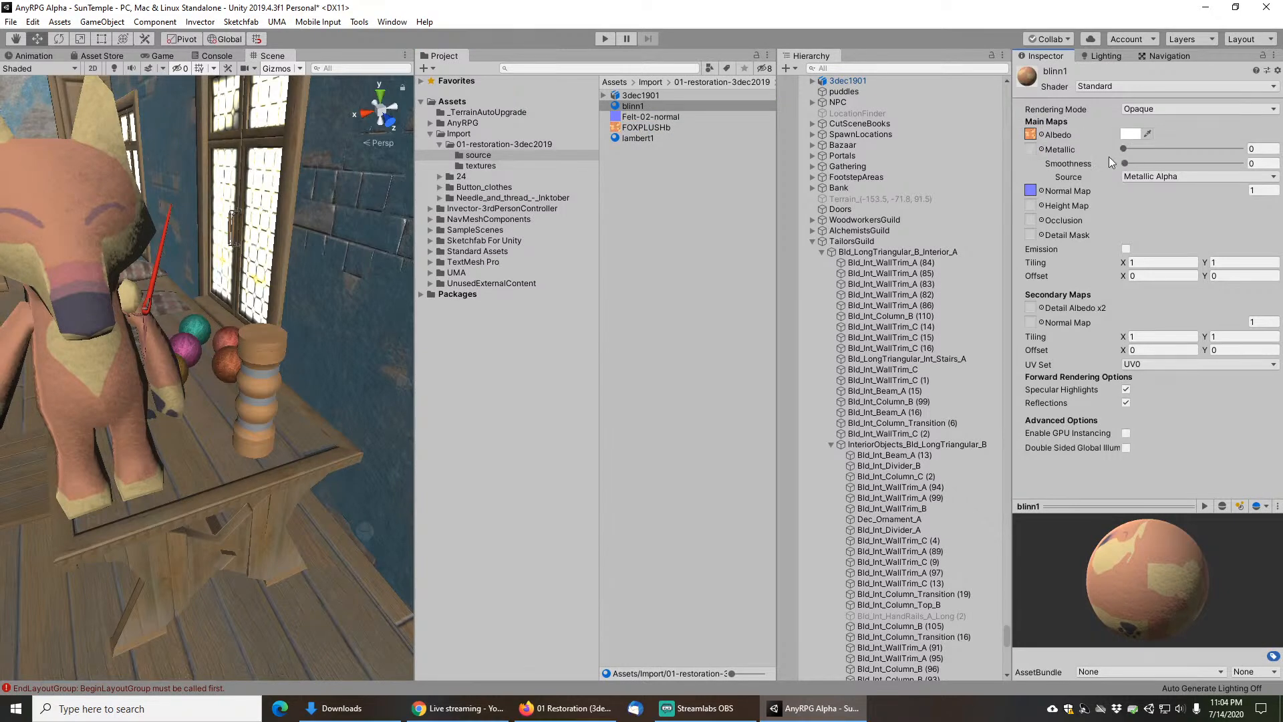
Step: Set the lambert1 material's albedo color to white, trying the FOXPLUSHb texture and resetting the albedo texture to None
click(631, 138)
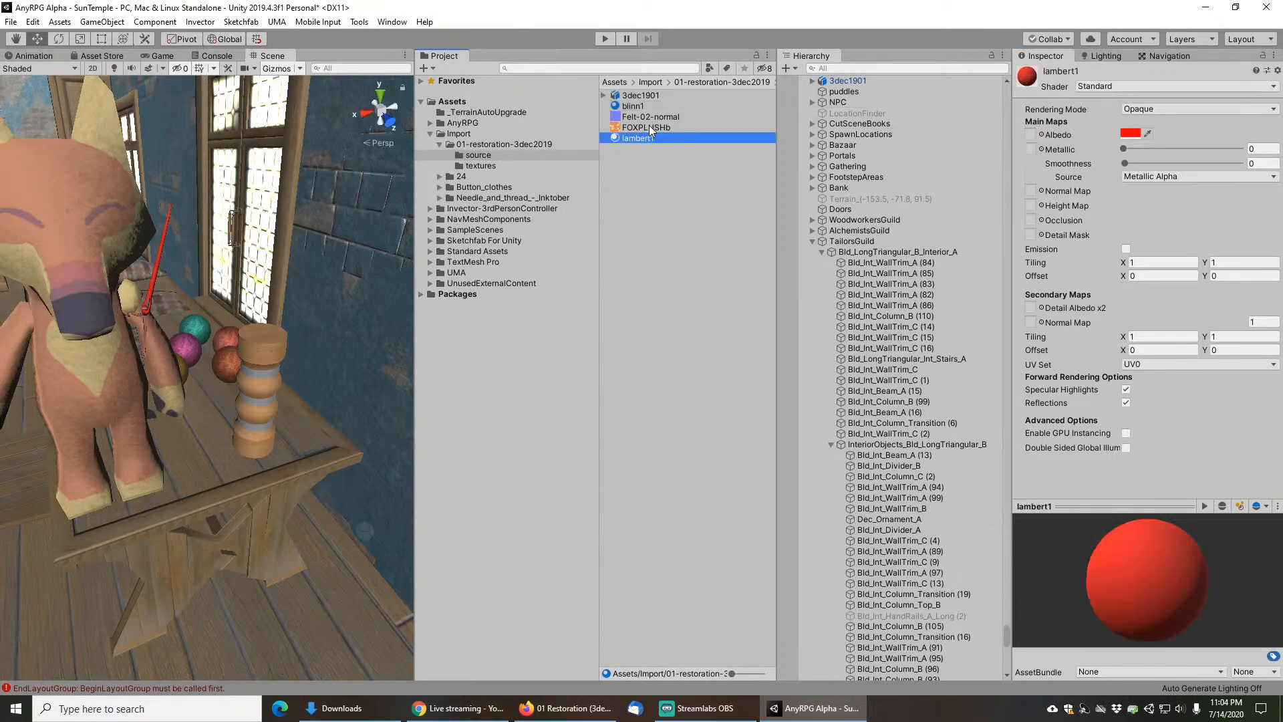
click(1130, 133)
drag(746, 187, 648, 175)
click(781, 108)
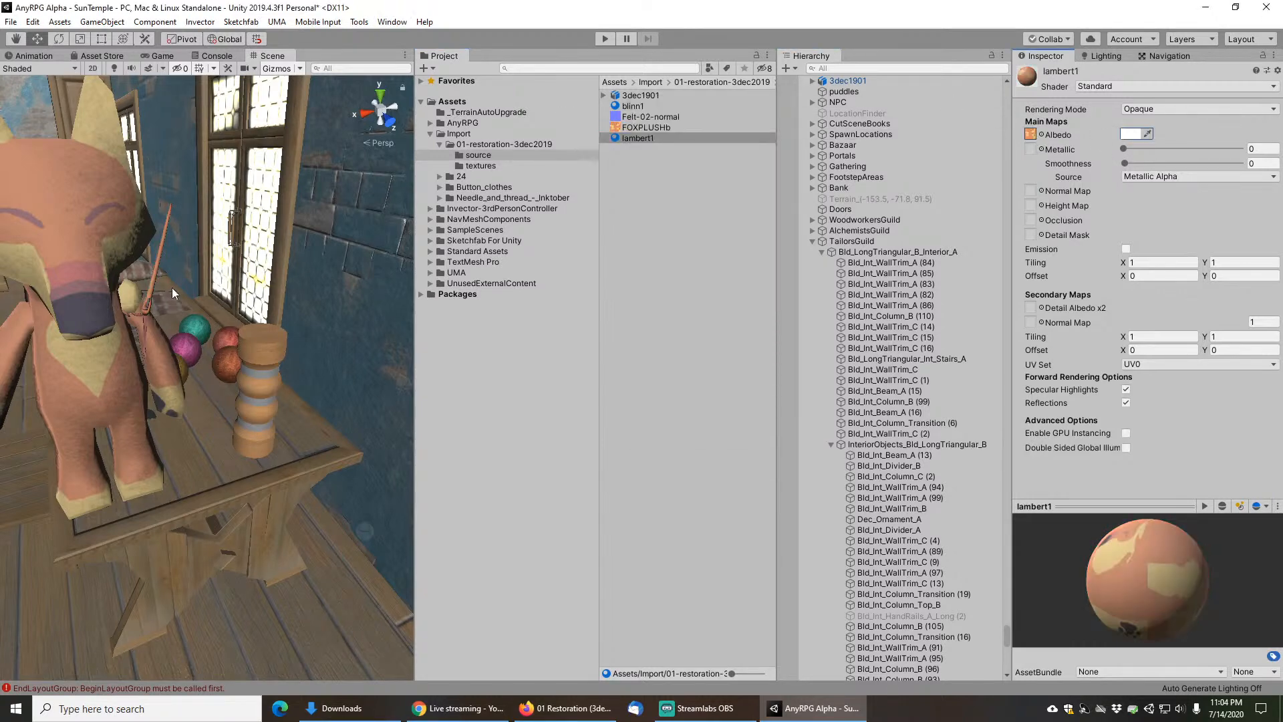
click(1041, 135)
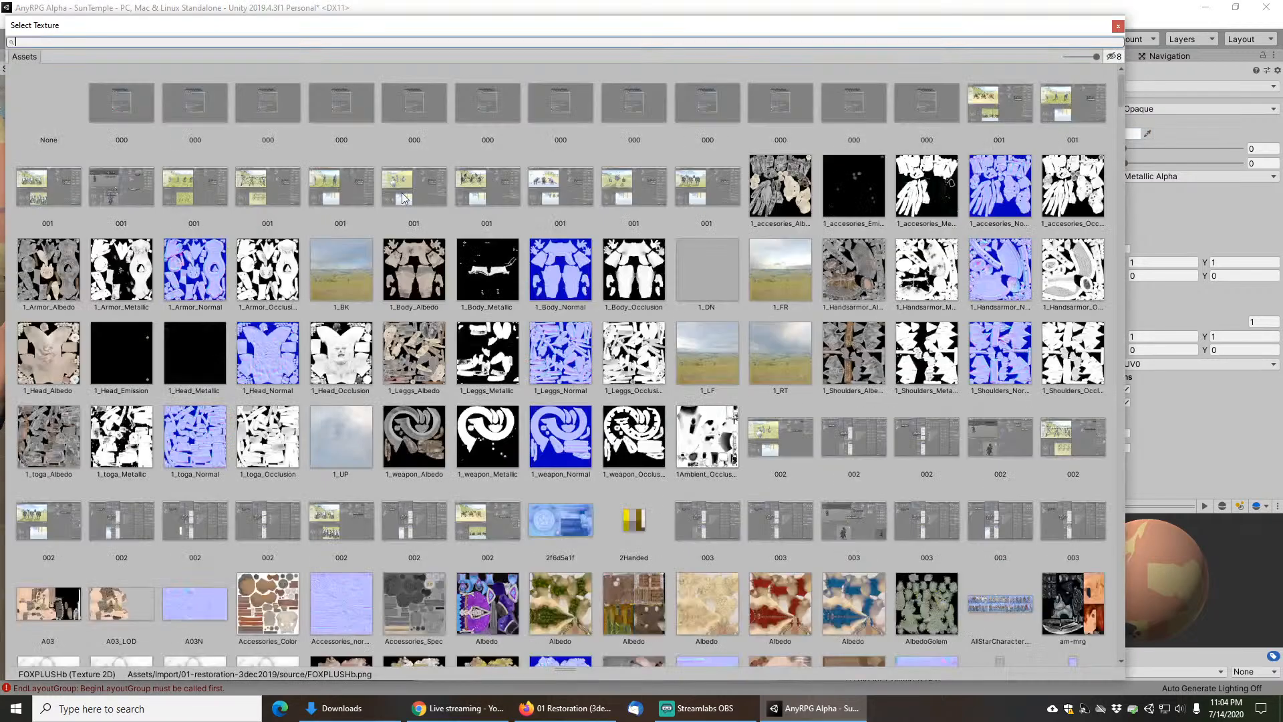
double_click(58, 108)
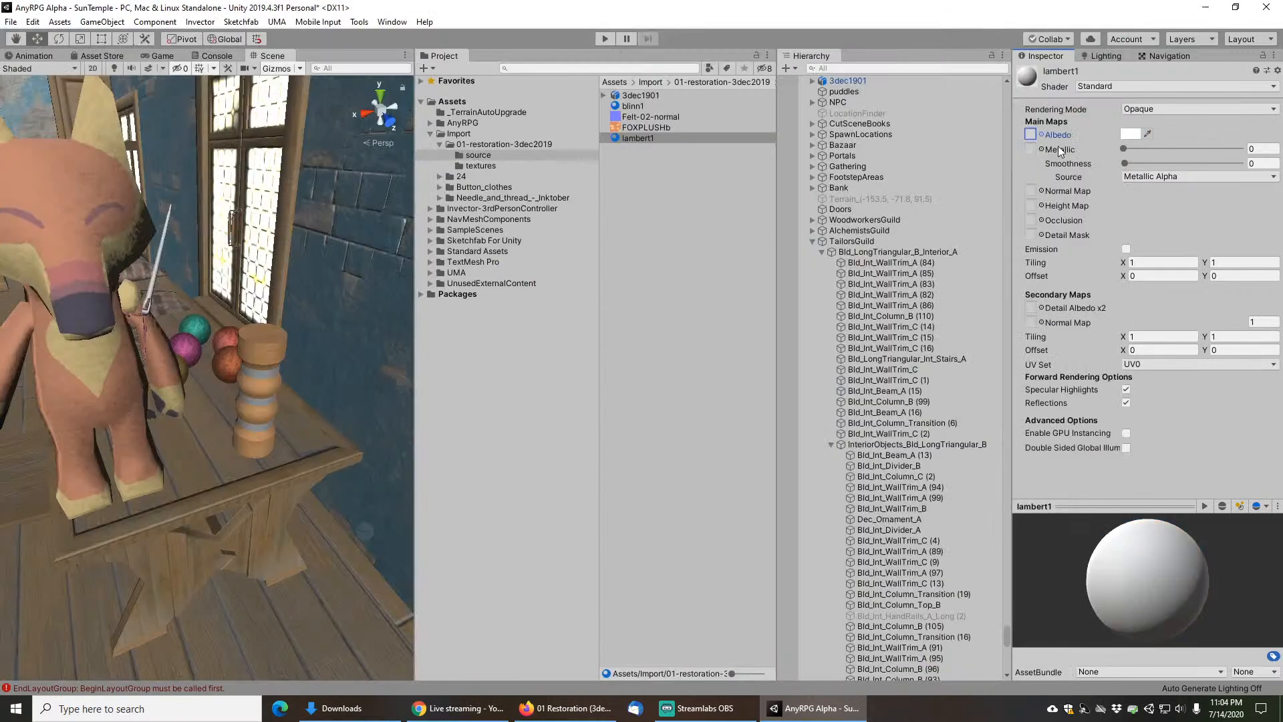
Step: Give the lambert1 material a metallic value of about 0.274 and a smoothness of about 0.635
drag(1124, 146, 1197, 164)
scroll(171, 258, up, 3)
middle_drag(93, 185, 93, 217)
scroll(153, 321, down, 2)
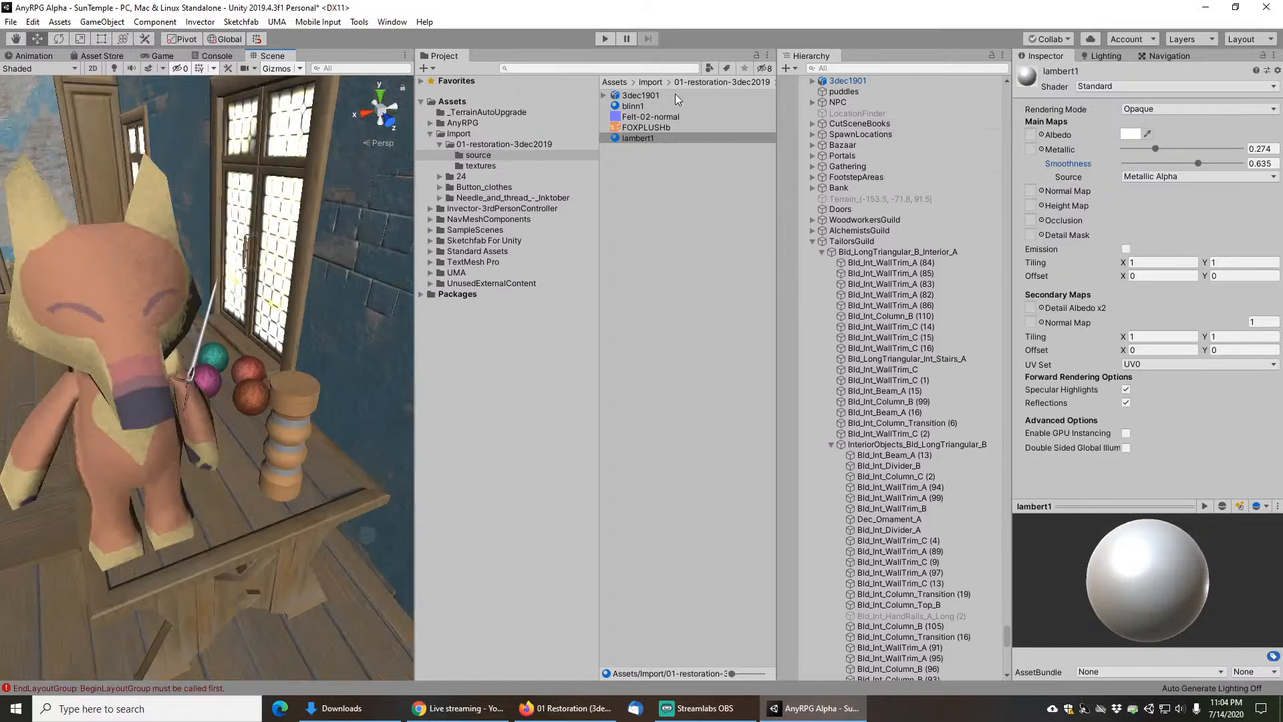
Step: Expand the 3dec1901 object in the scene and select the needle mesh pCube10 inside group10
click(813, 81)
click(201, 332)
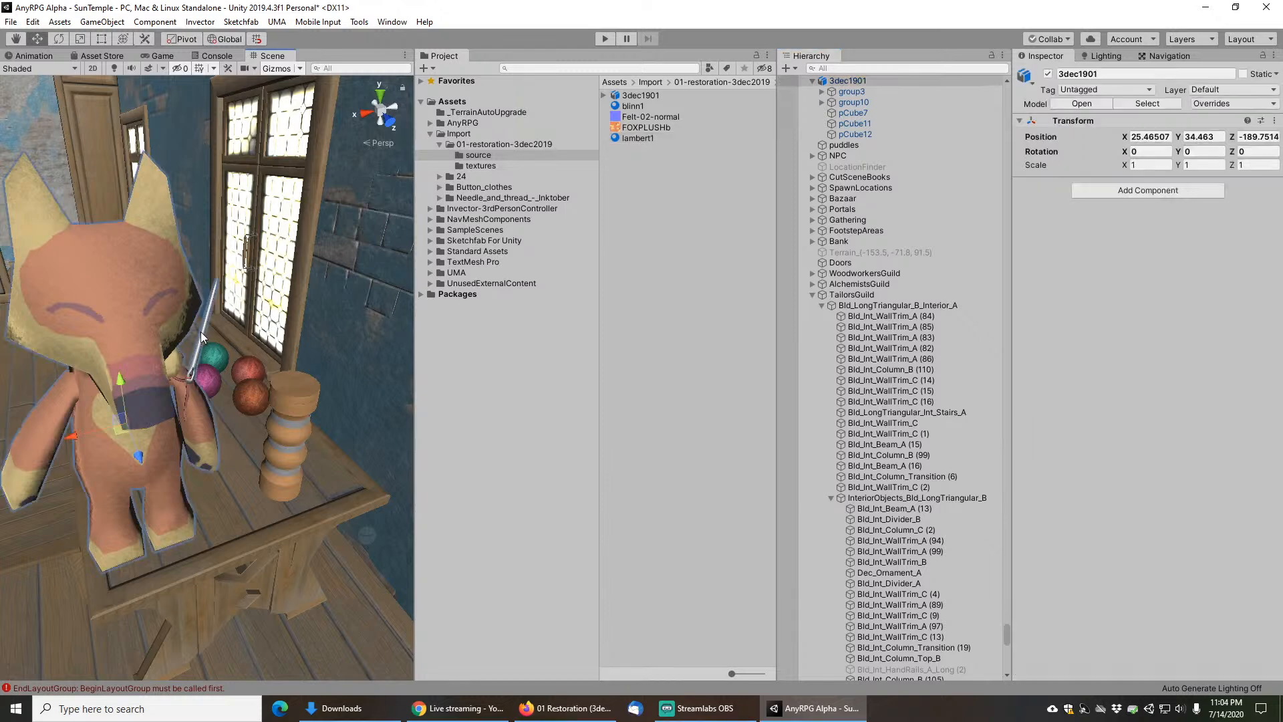
click(857, 124)
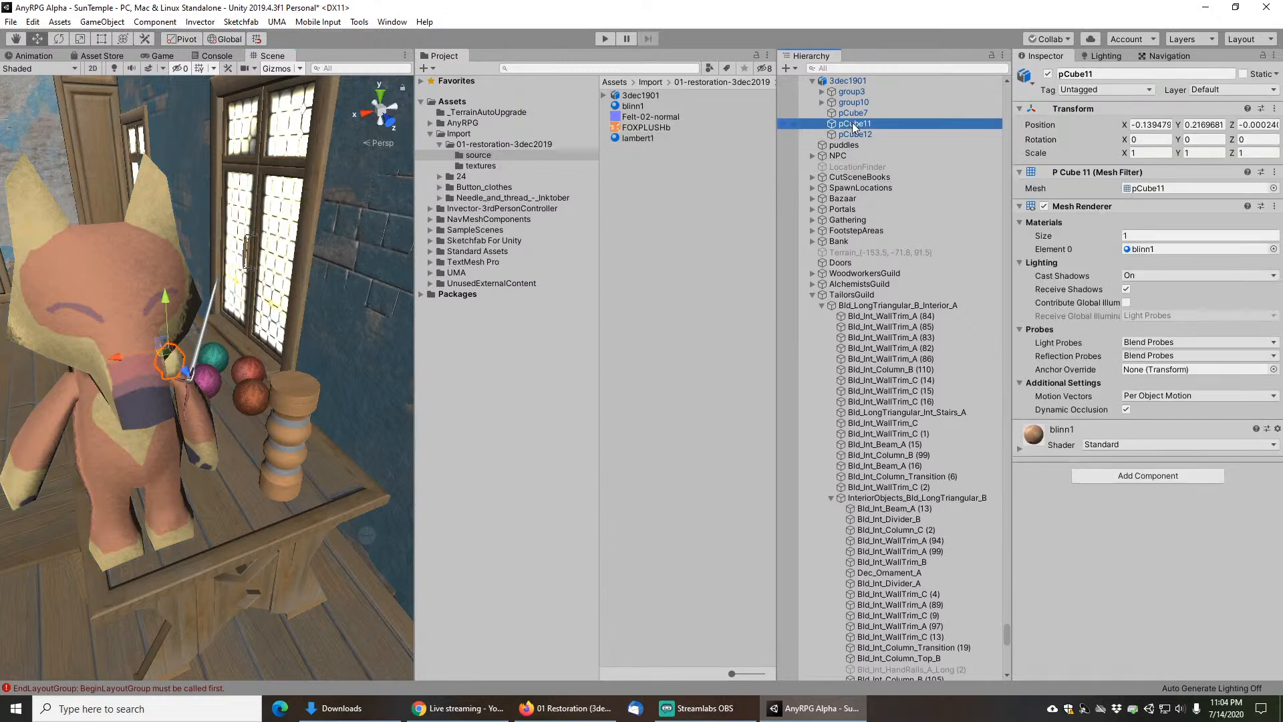
drag(853, 114, 852, 102)
click(852, 102)
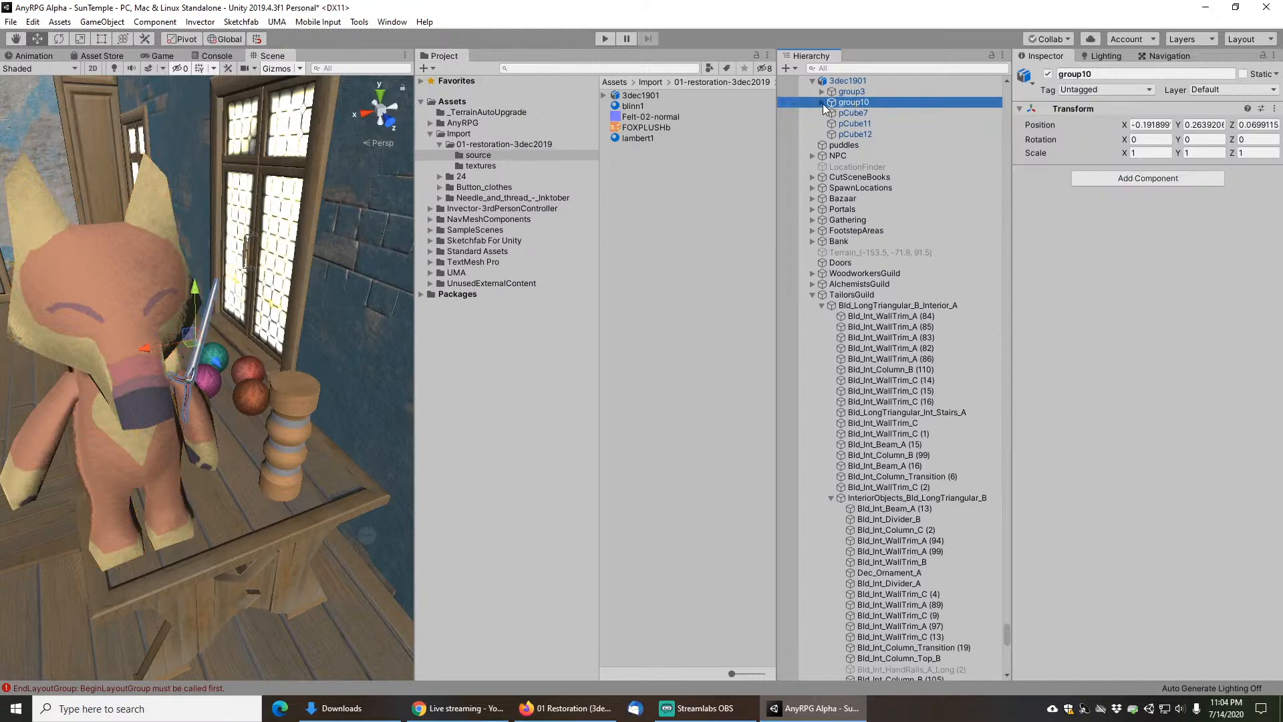
click(822, 102)
click(865, 114)
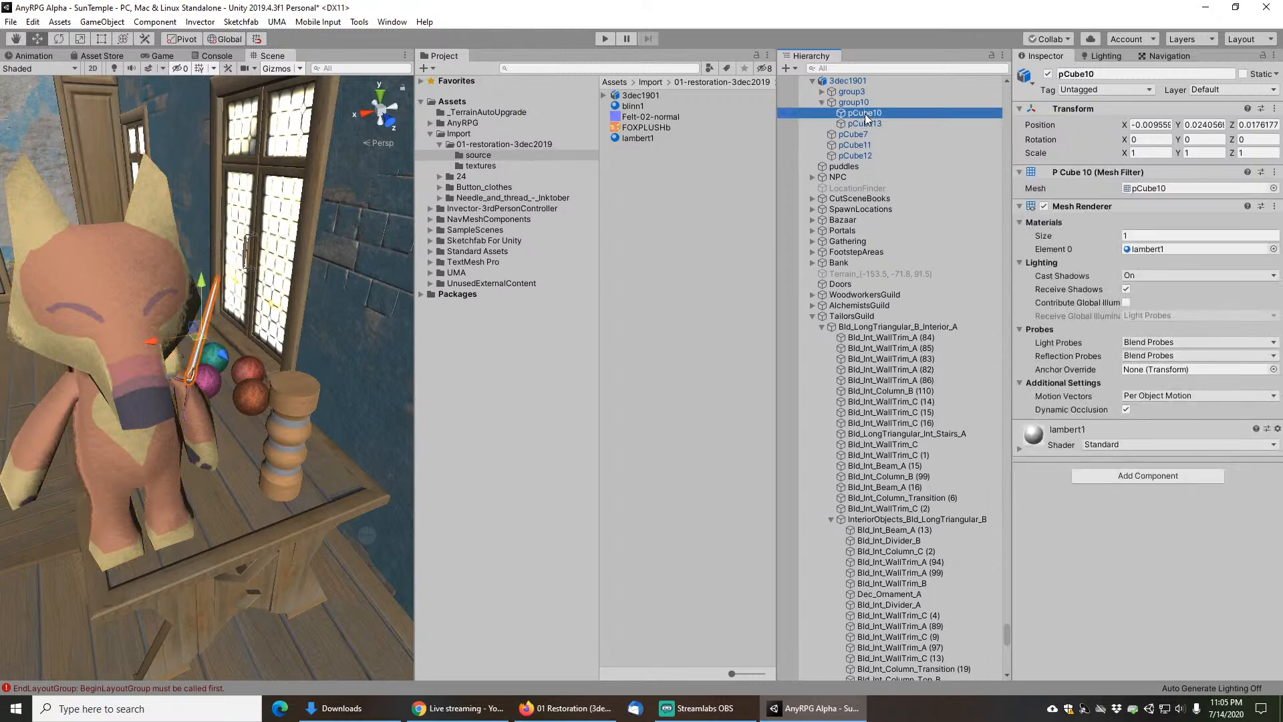
Step: Try to extract pCube10 from the fox instance as an asset, and save 3dec1901 as an original prefab in the source folder
drag(876, 111, 654, 219)
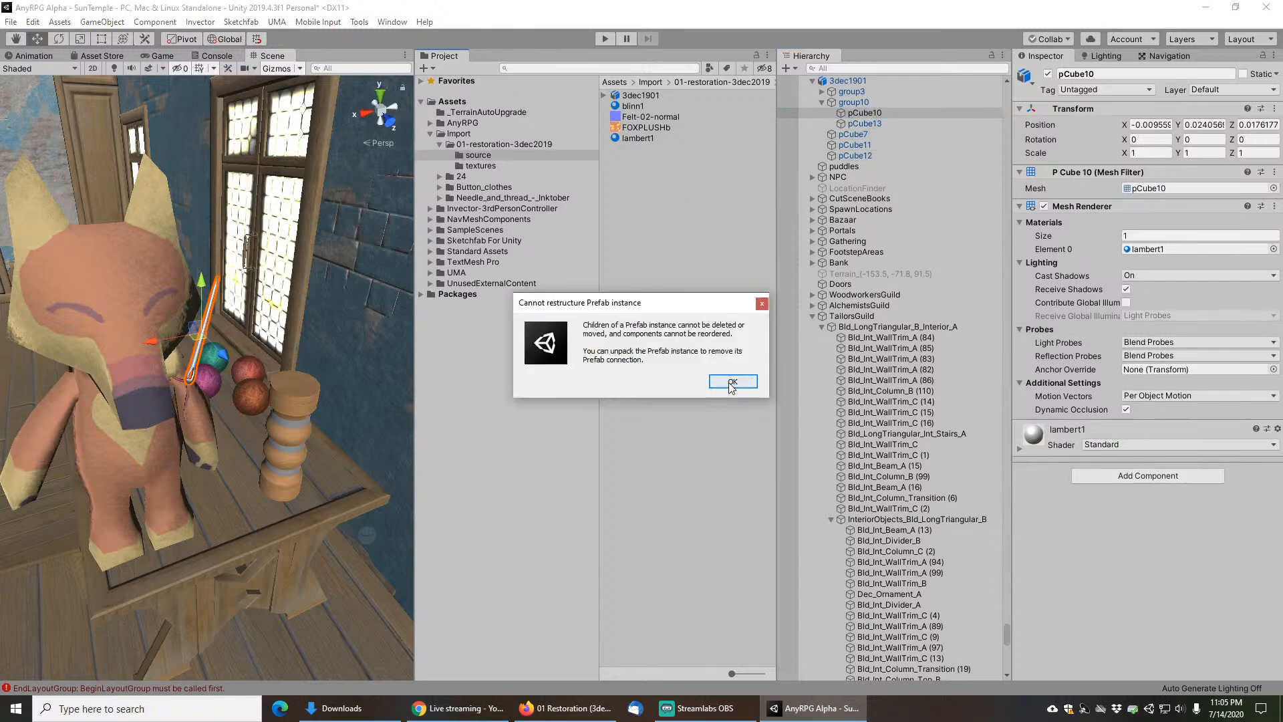
click(731, 382)
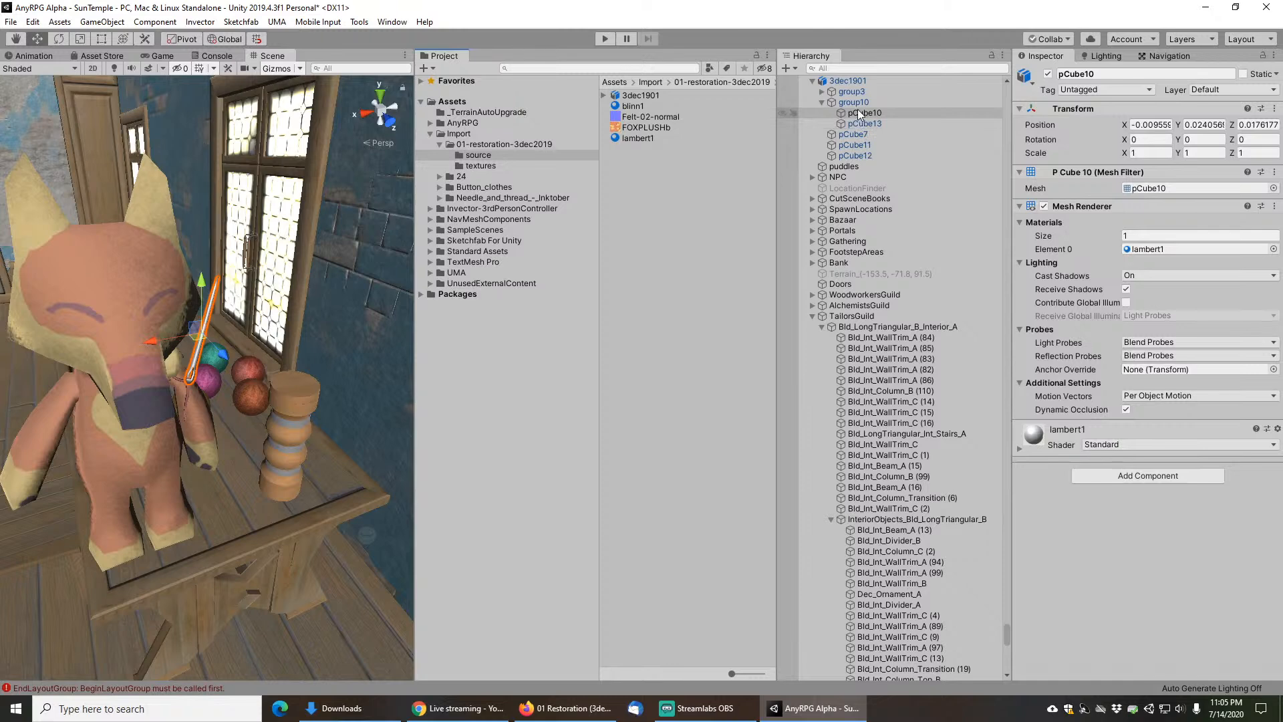
drag(847, 85, 629, 211)
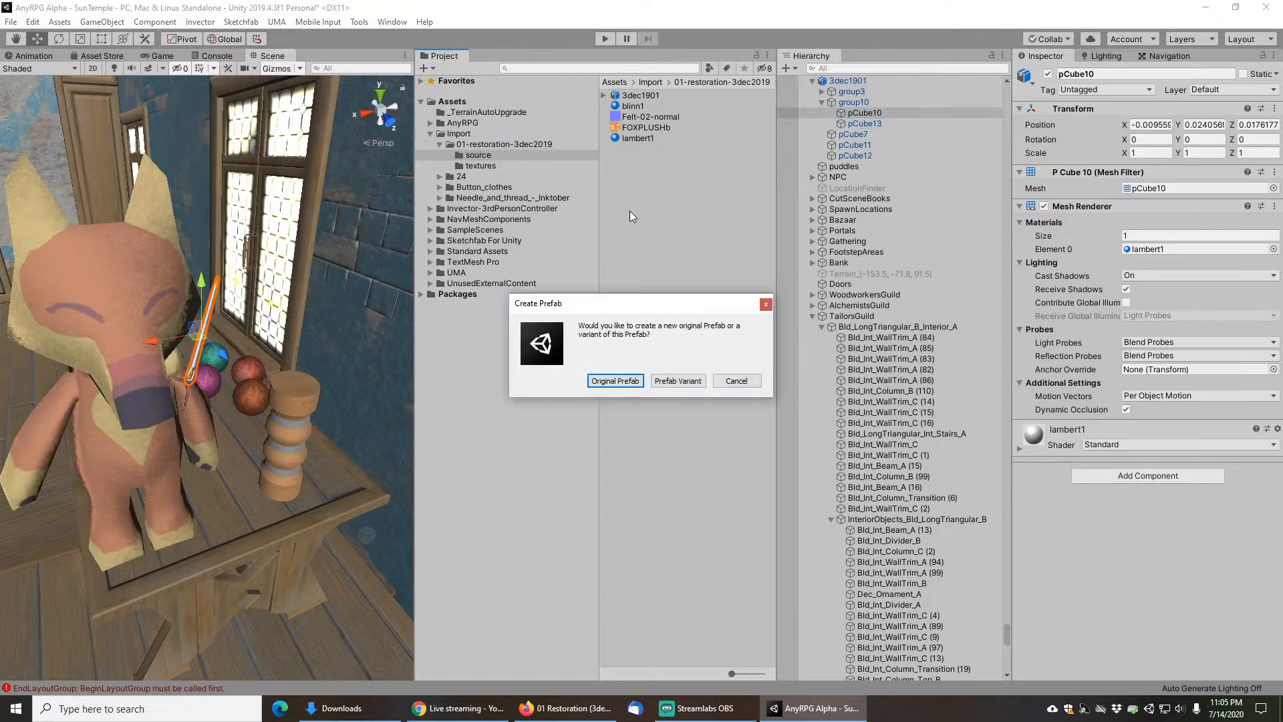
click(616, 381)
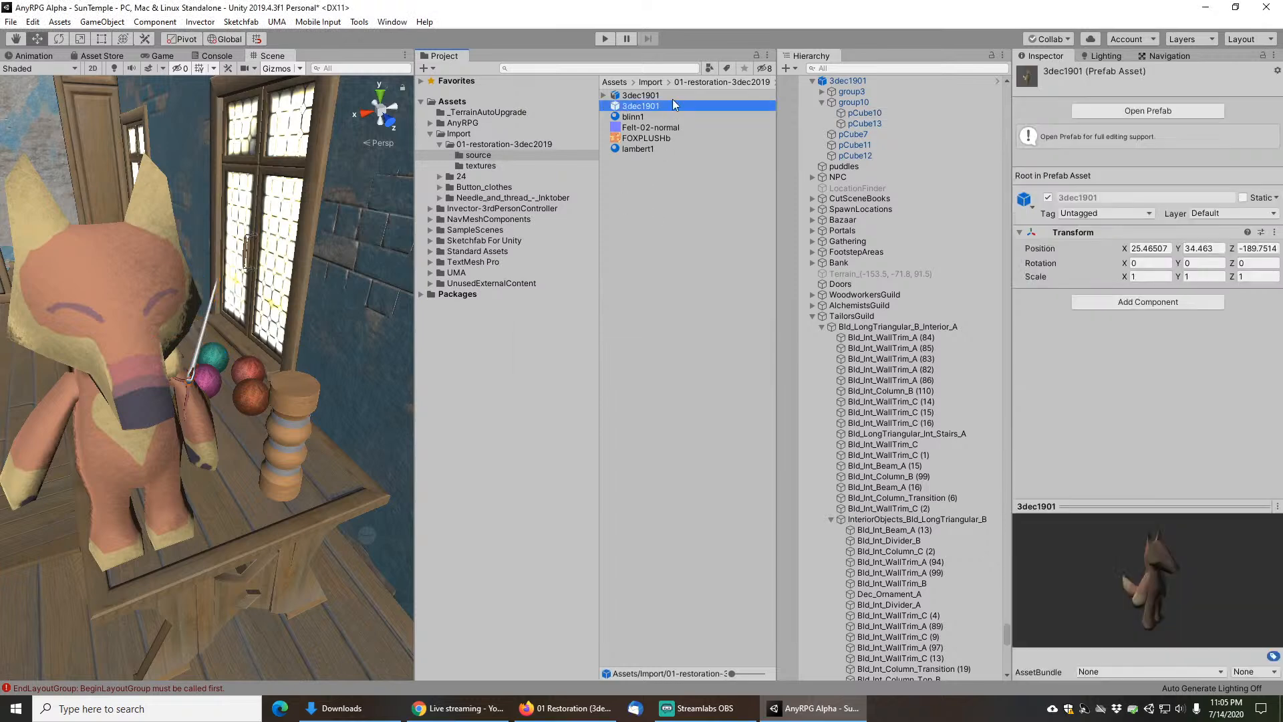
Step: Open the 3dec1901 prefab for editing and save its needle object pCube10 as a separate prefab in the source folder
drag(855, 103, 635, 257)
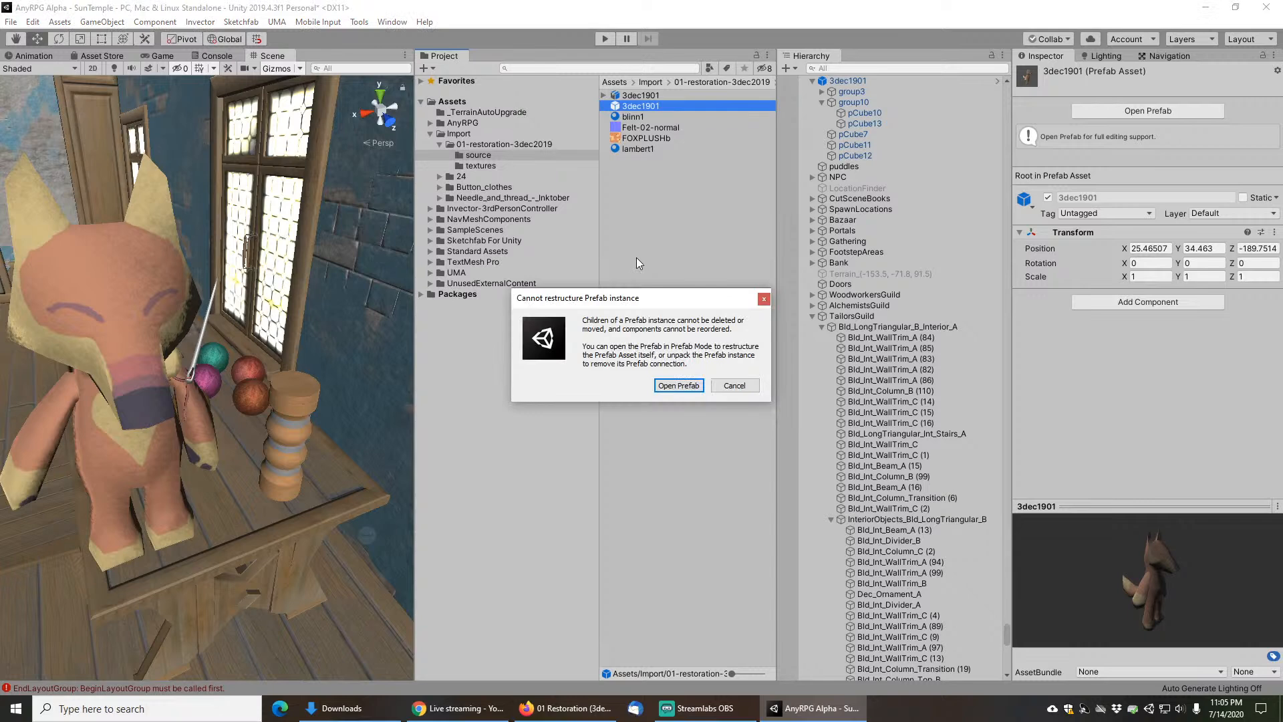
click(682, 387)
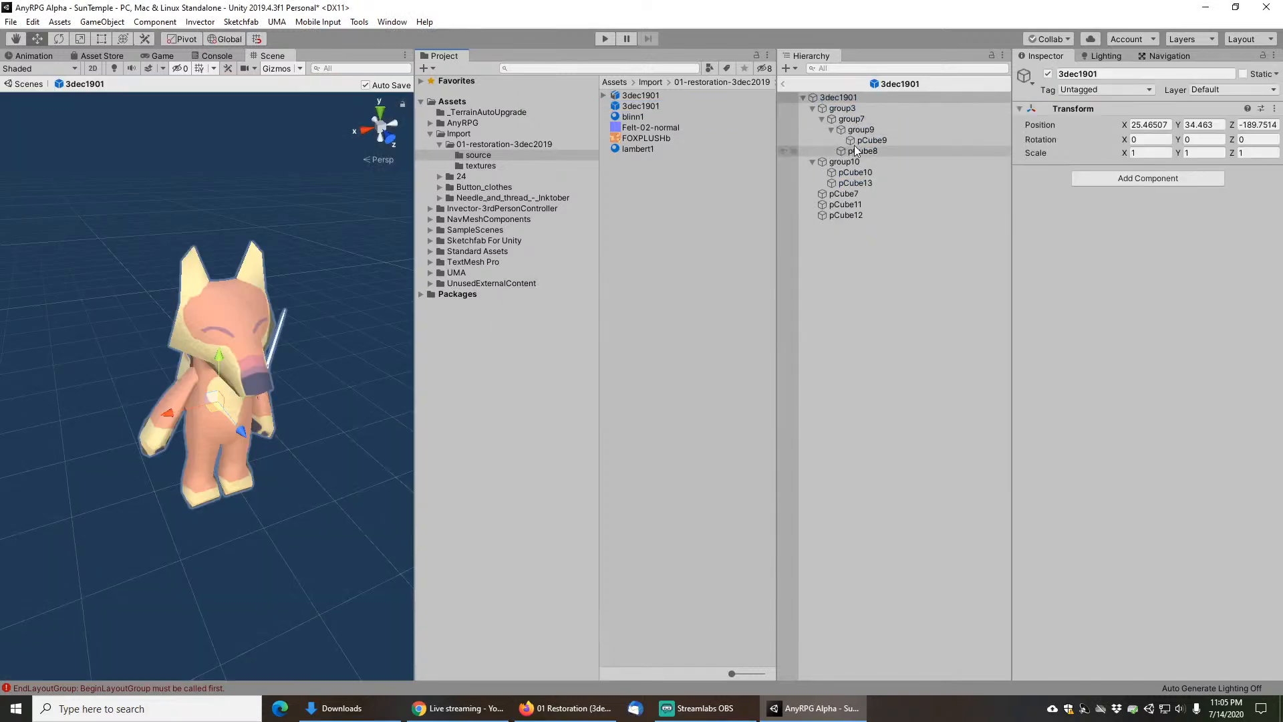
click(854, 174)
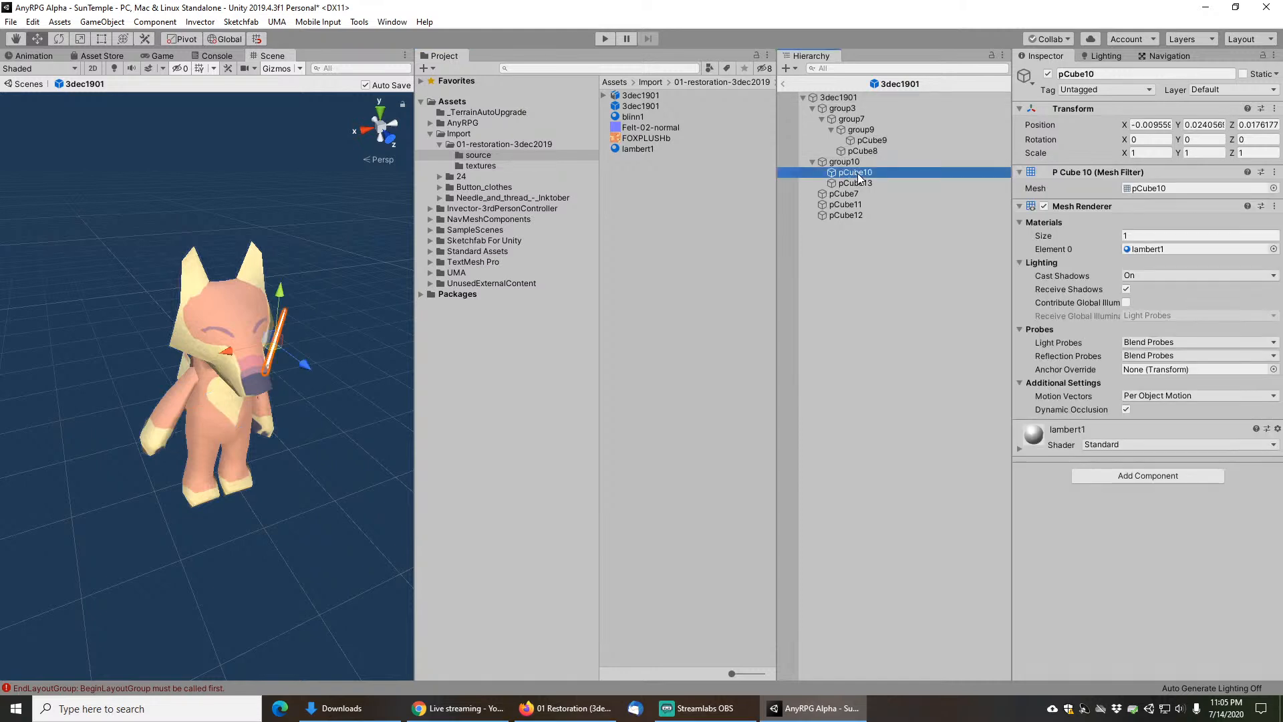
click(642, 272)
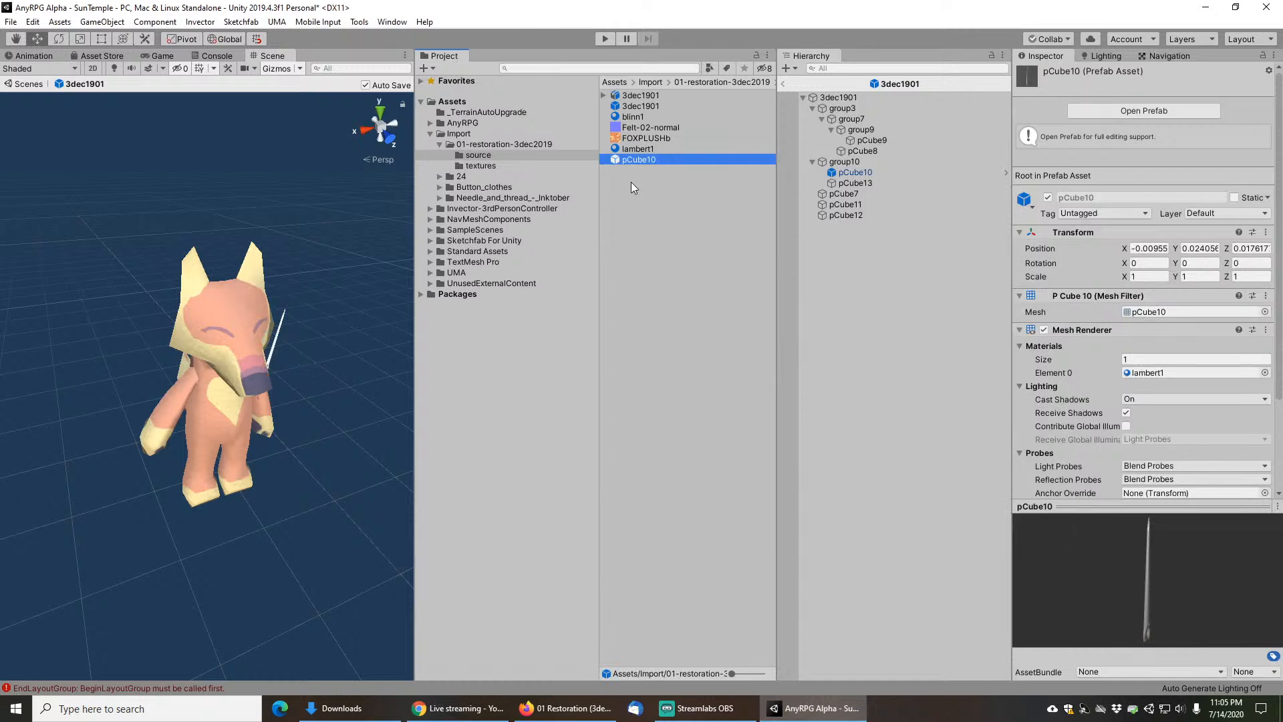
Step: Examine the needle prefab pCube10 and its source mesh in enlarged, rotated previews
double_click(1112, 507)
drag(587, 311, 1104, 63)
click(1206, 30)
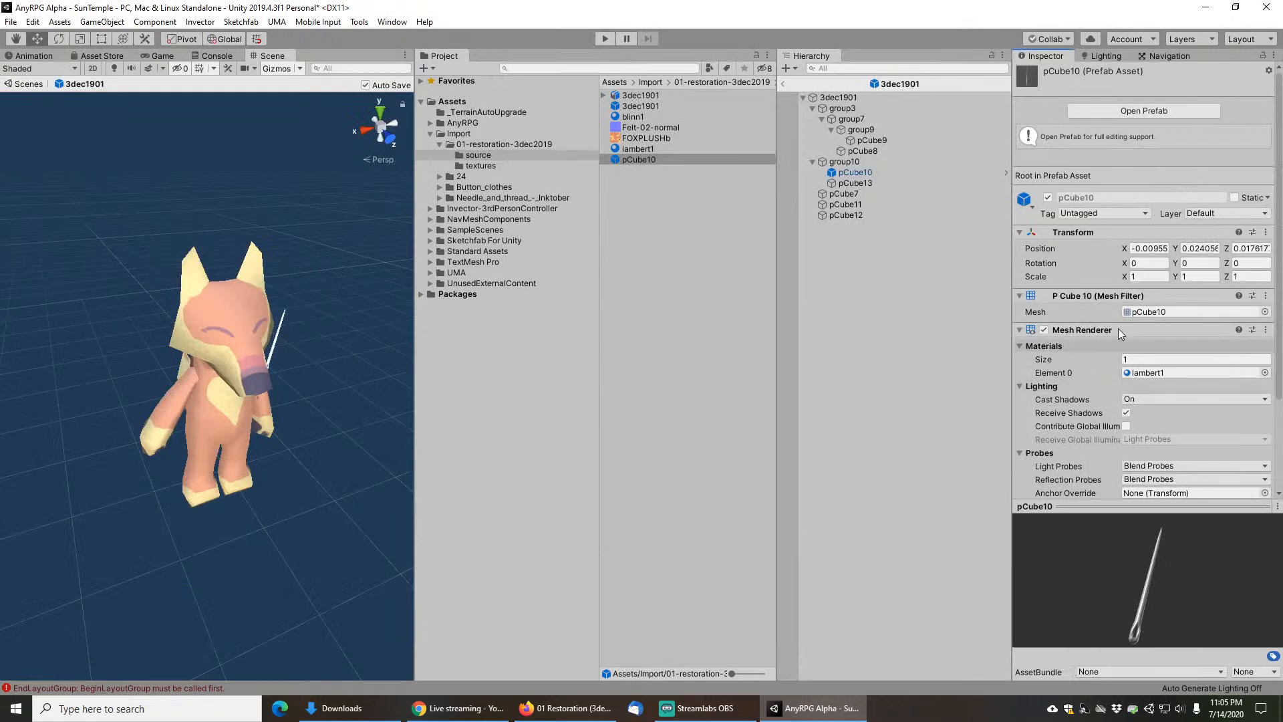
click(1150, 312)
click(644, 191)
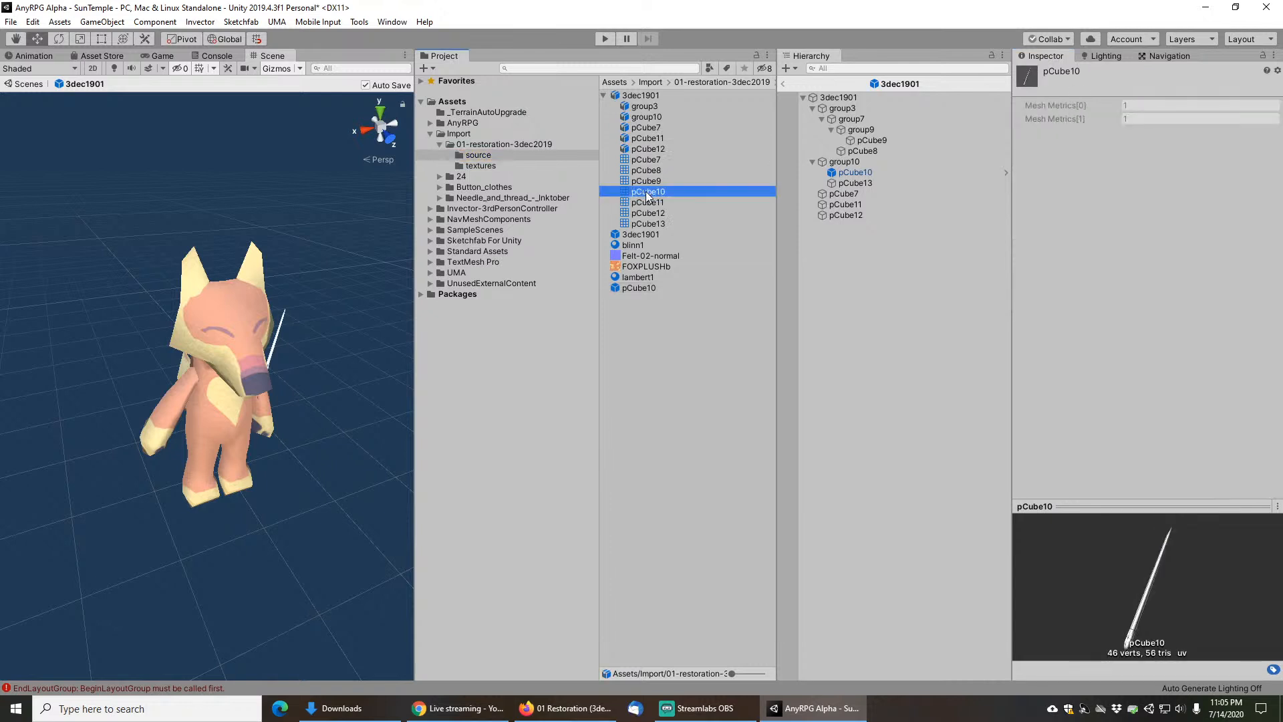
right_click(1107, 507)
drag(590, 468, 822, 381)
click(1205, 30)
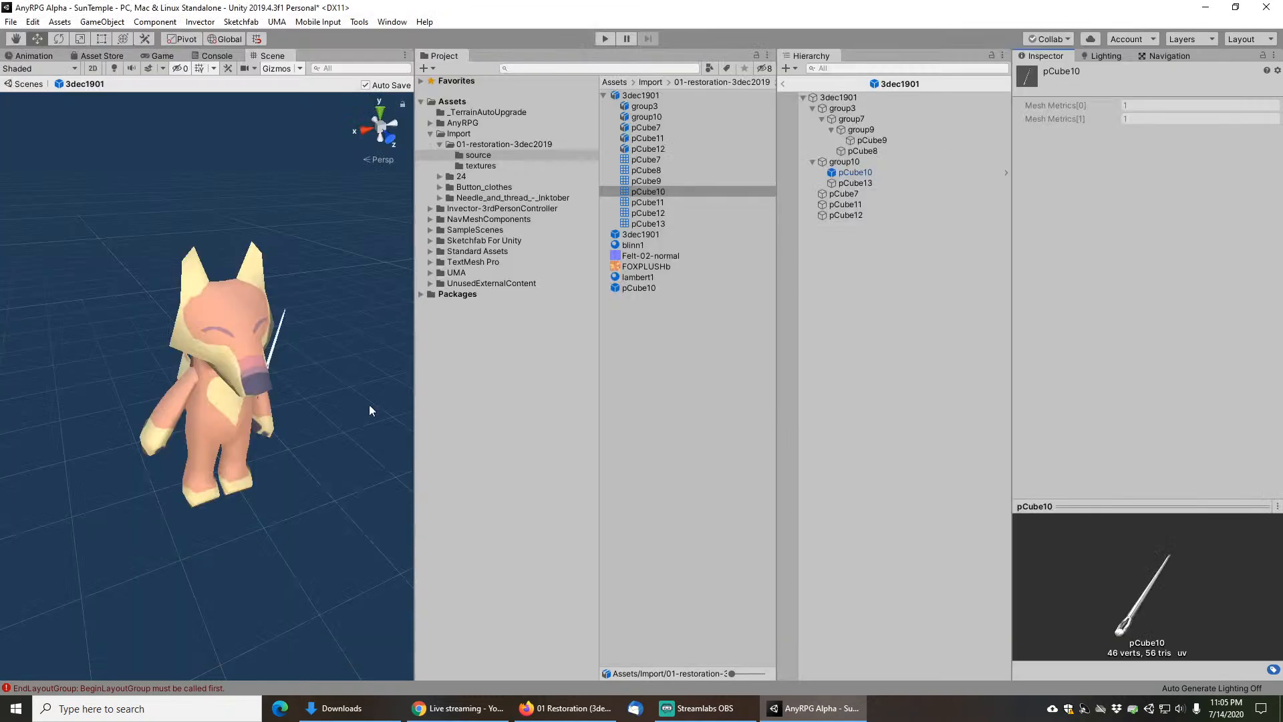
Step: Leave prefab editing and delete the 3dec1901 fox from the SunTemple scene
click(784, 84)
scroll(859, 148, up, 2)
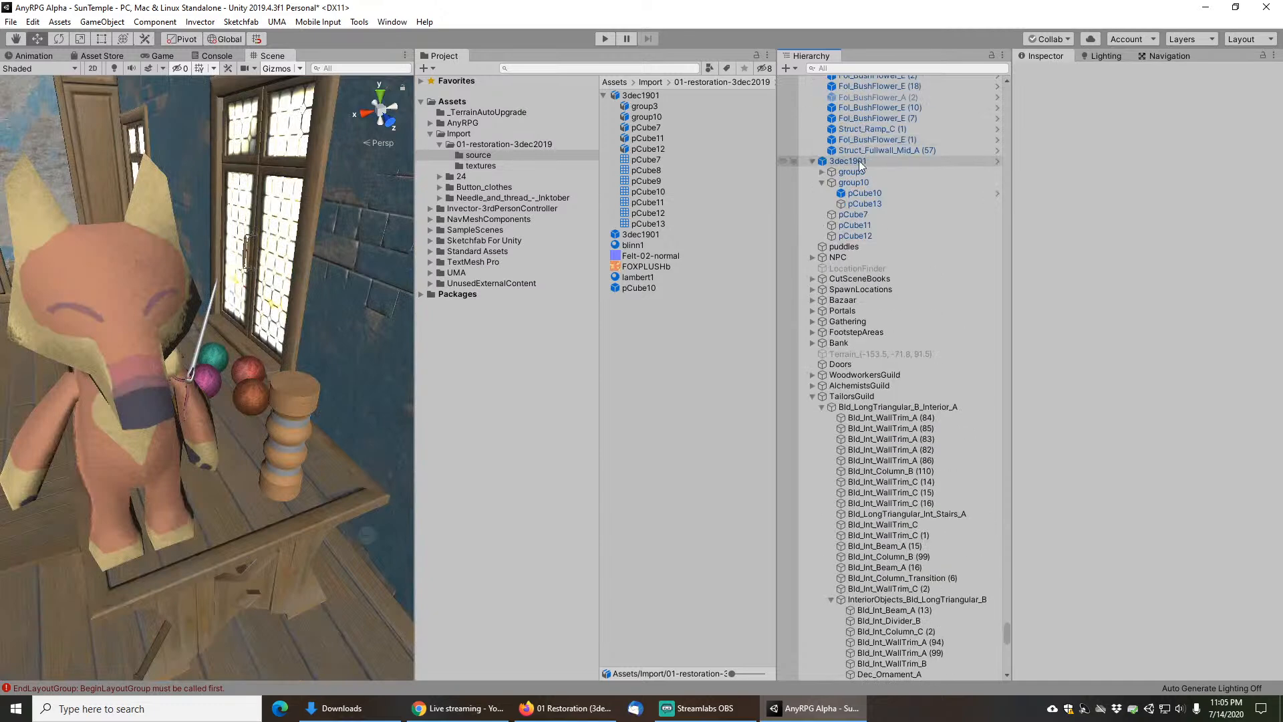
click(843, 162)
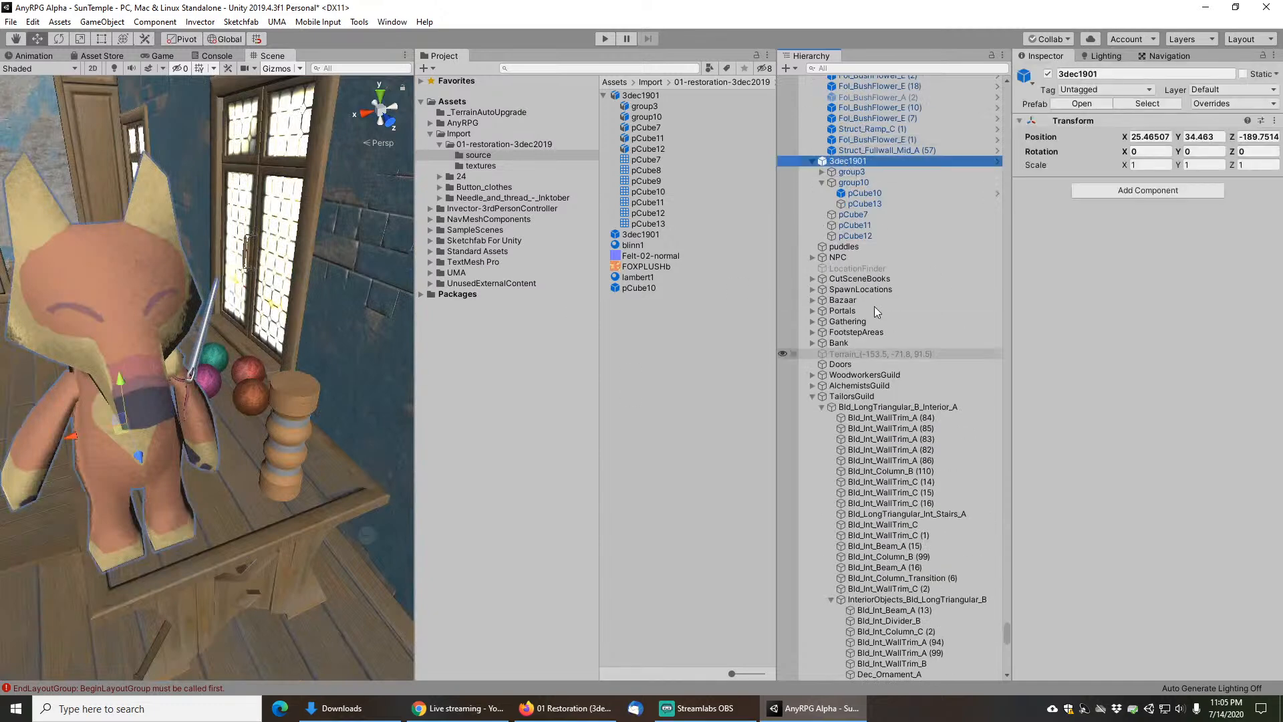
key(Delete)
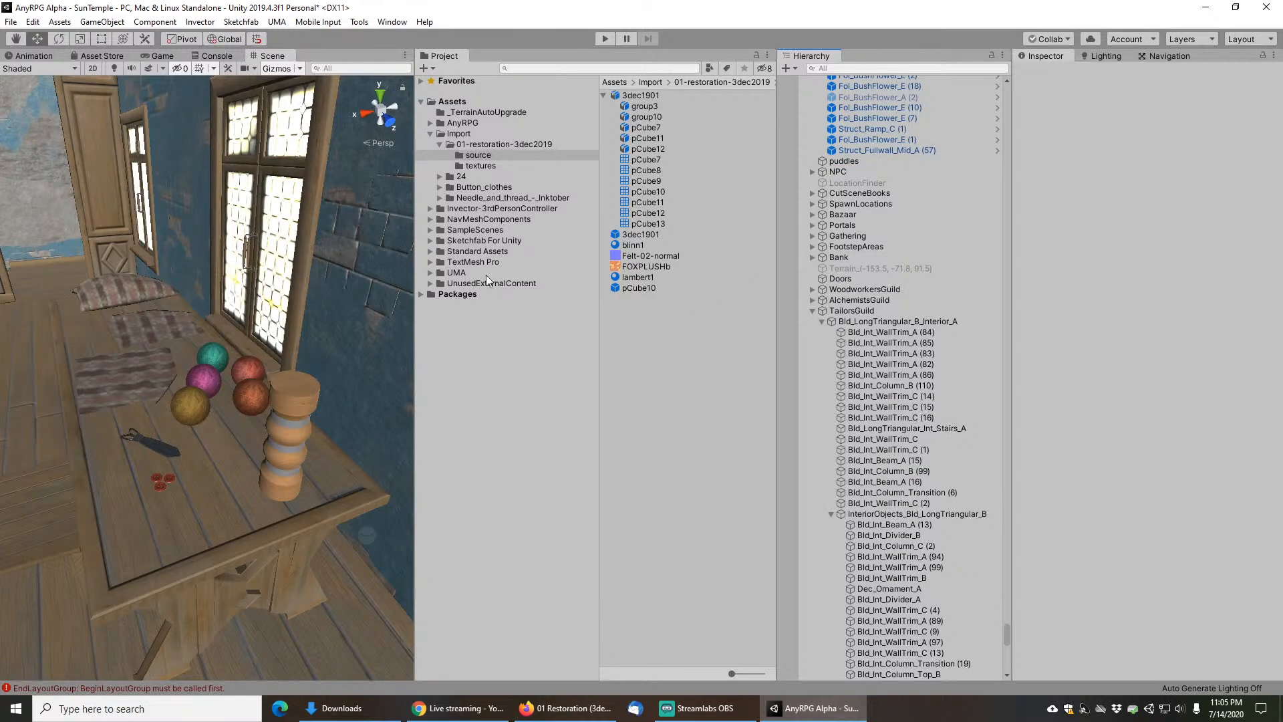
Step: Delete the 01-restoration-3dec2019 folder from the Import folder
click(604, 95)
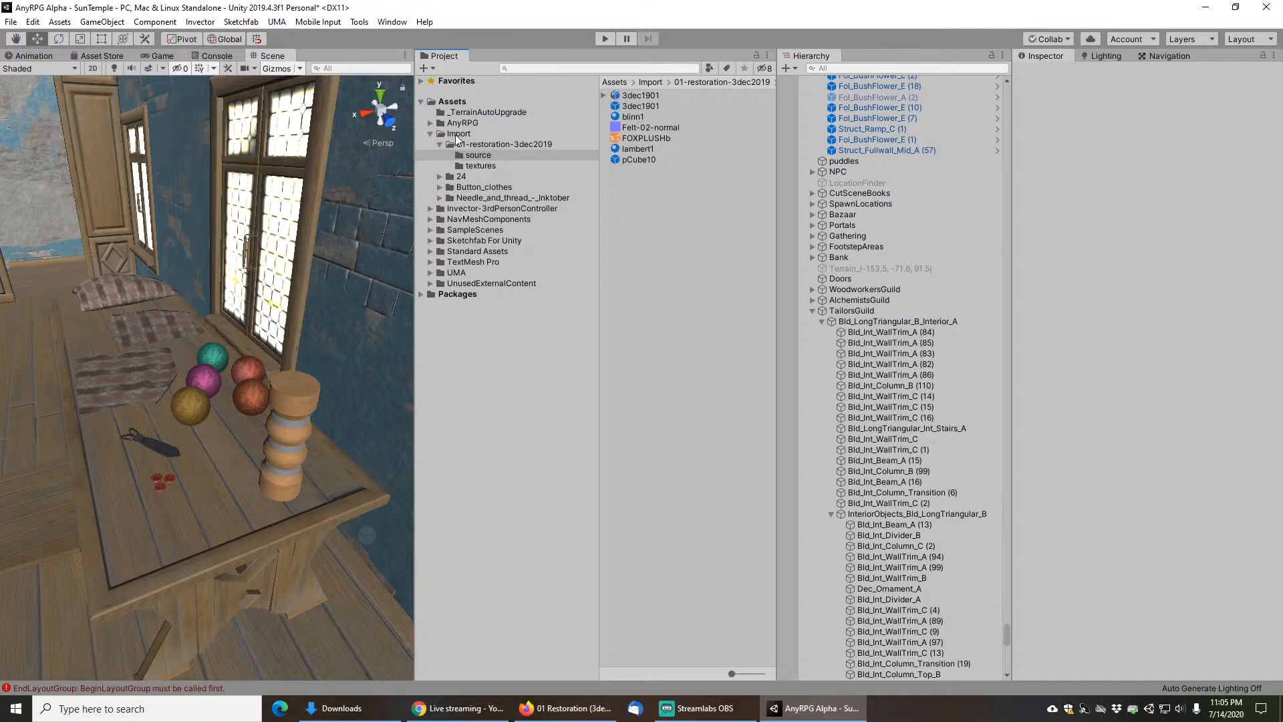
click(460, 136)
click(660, 98)
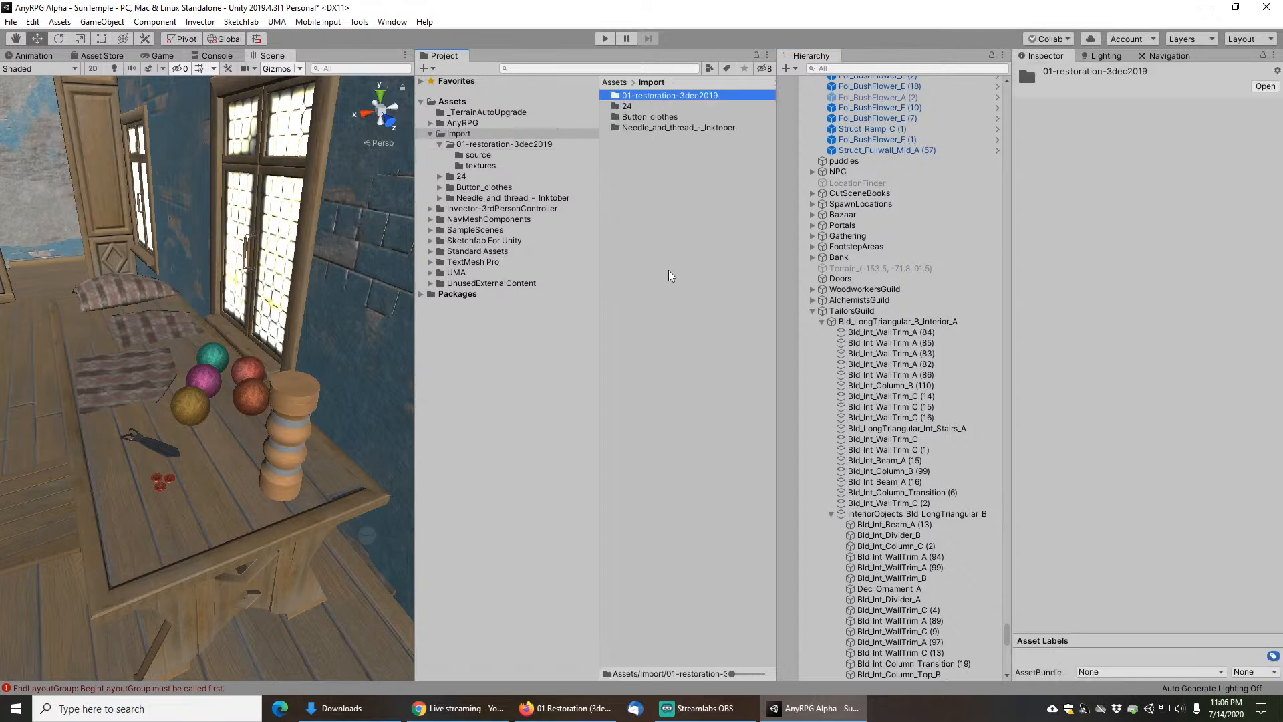
key(Delete)
click(697, 376)
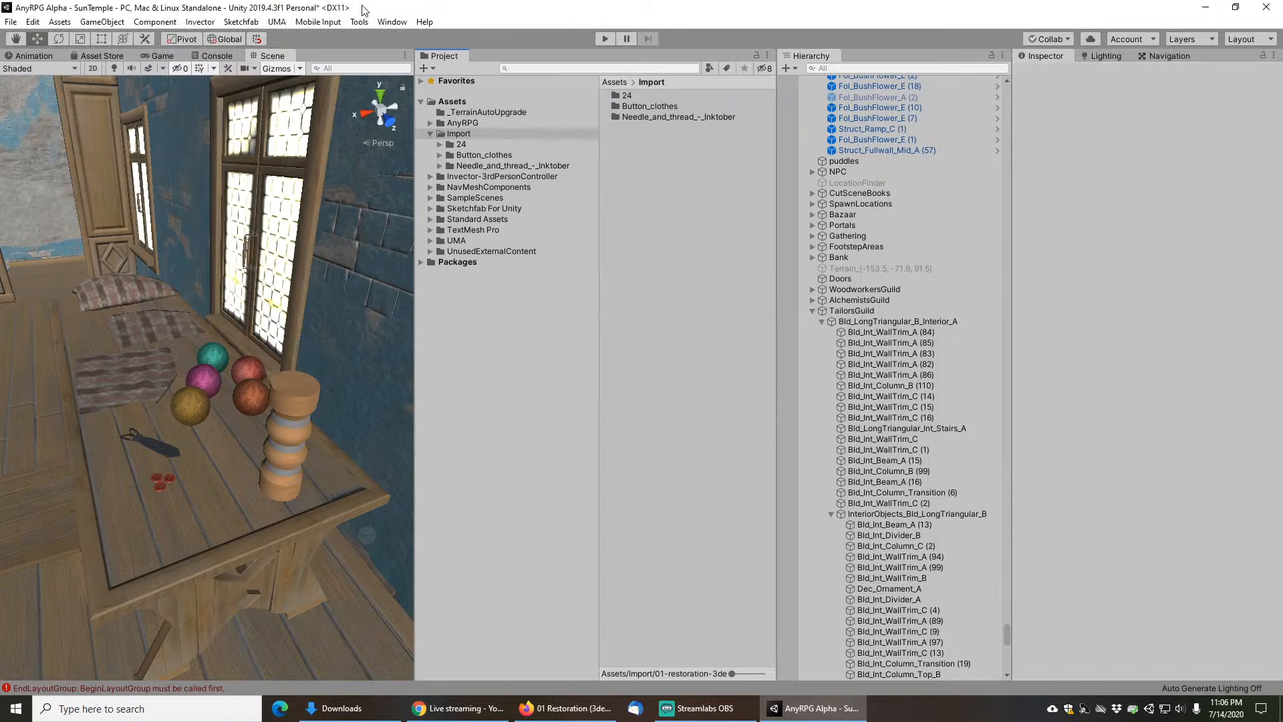
Step: Browse Sketchfab inside Unity and search for "needle" with the Staff Picked filter turned off
click(241, 22)
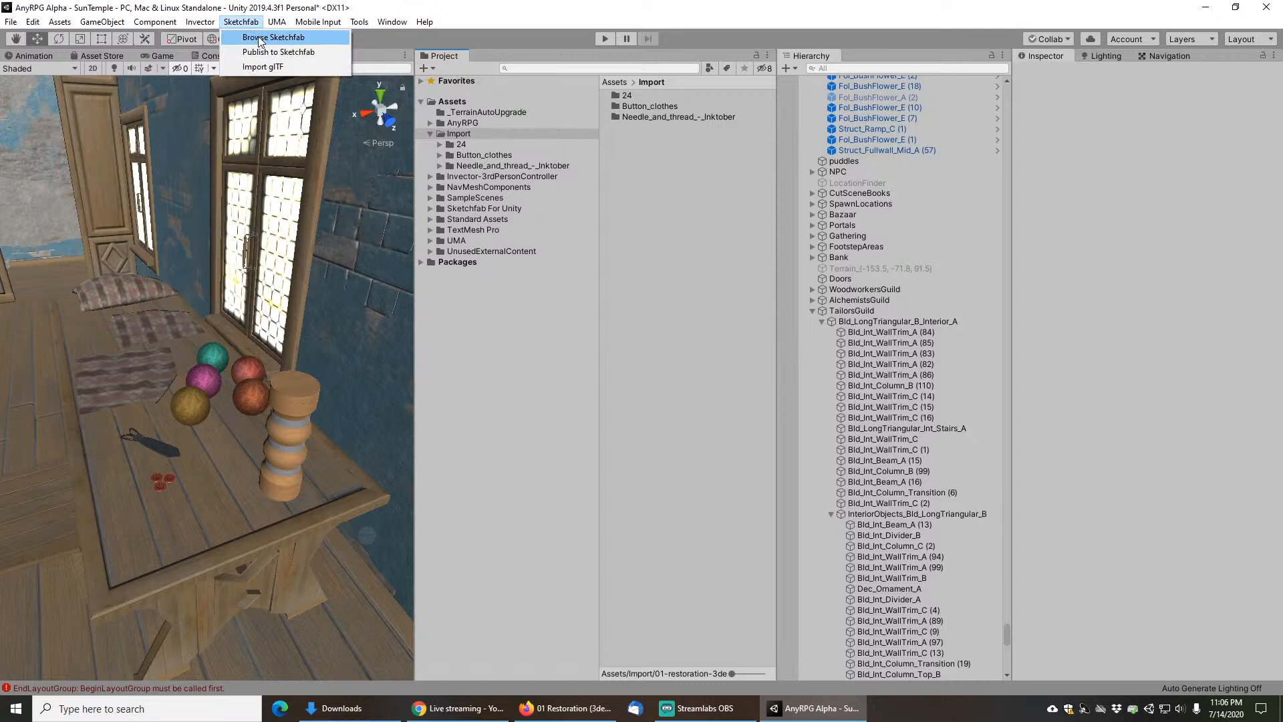
click(260, 38)
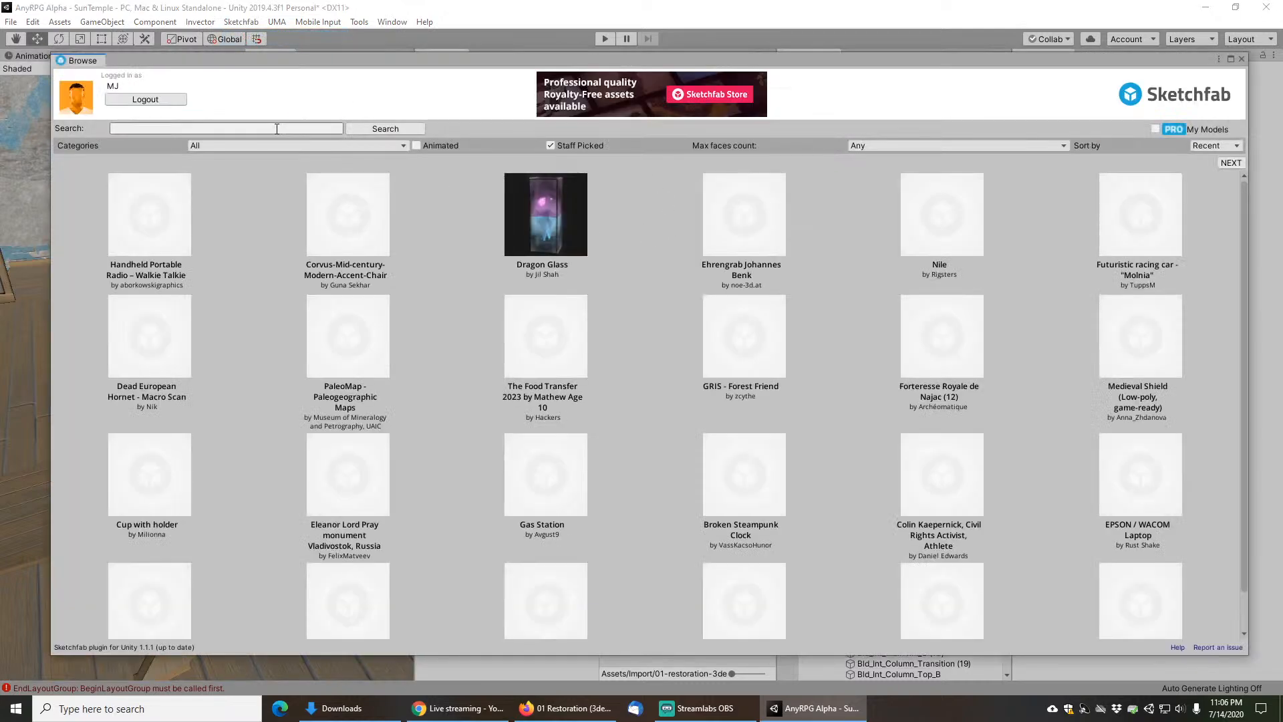
text(needle)
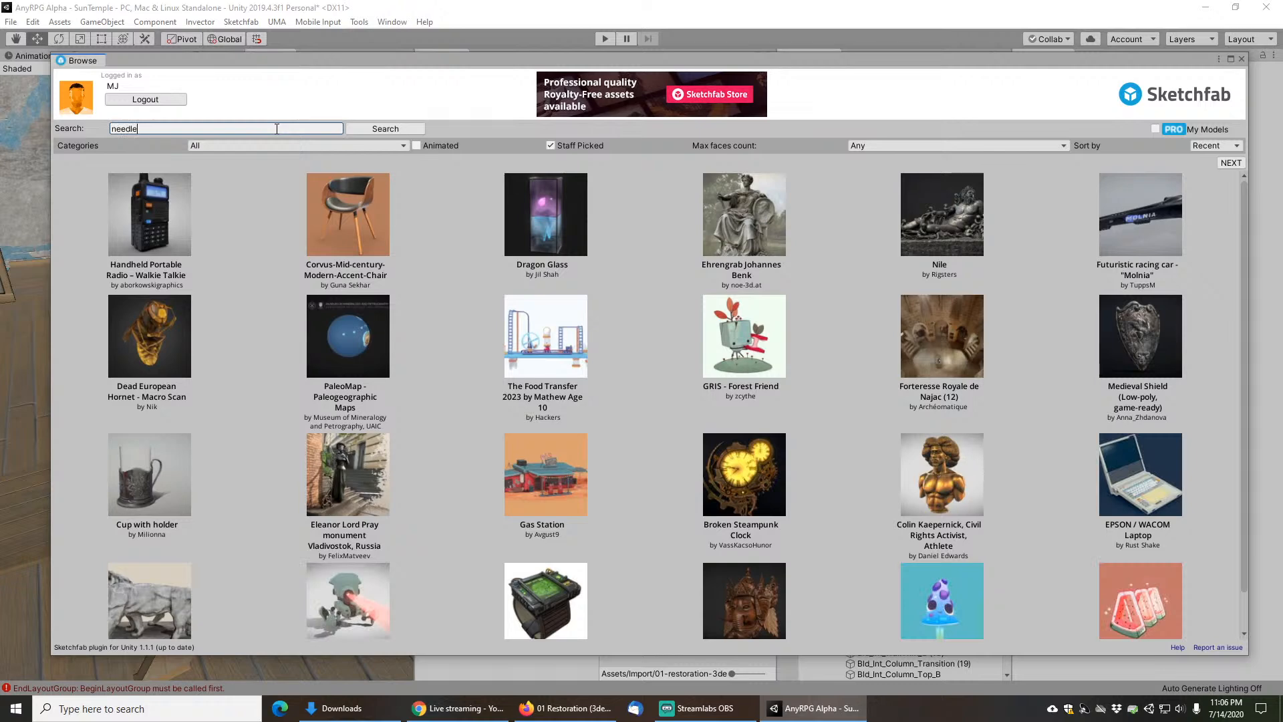
key(Return)
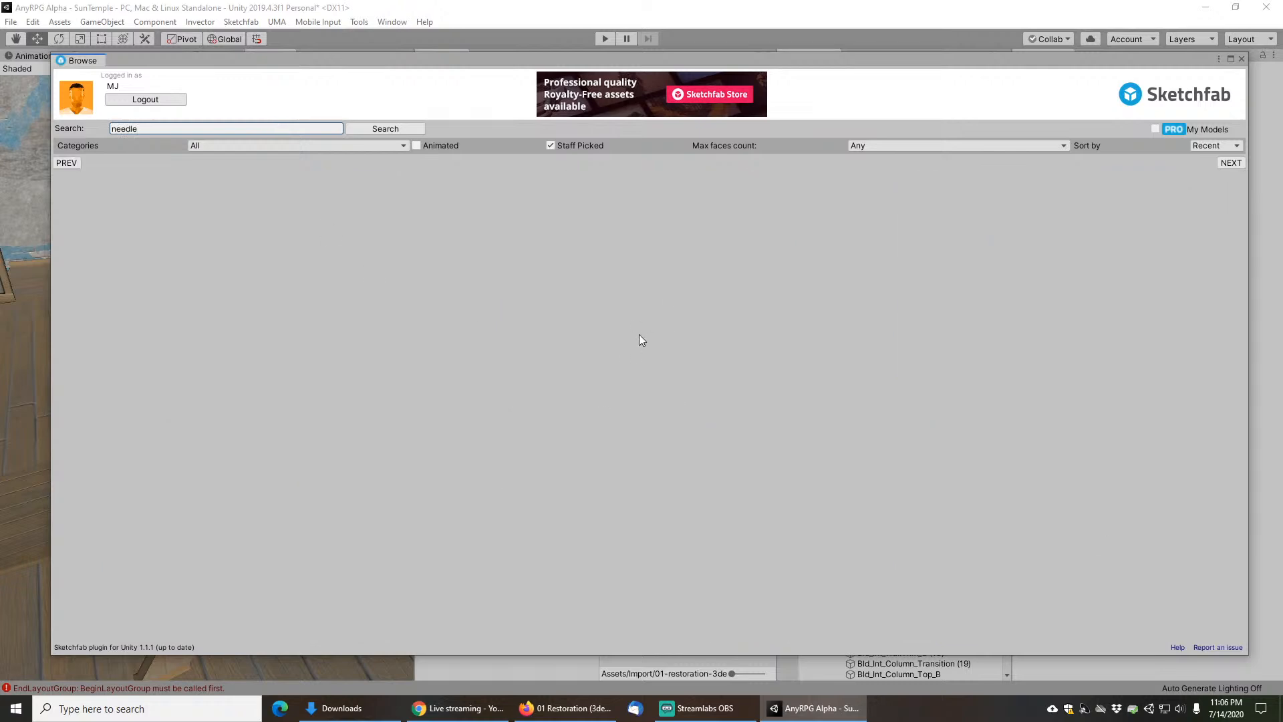
click(550, 146)
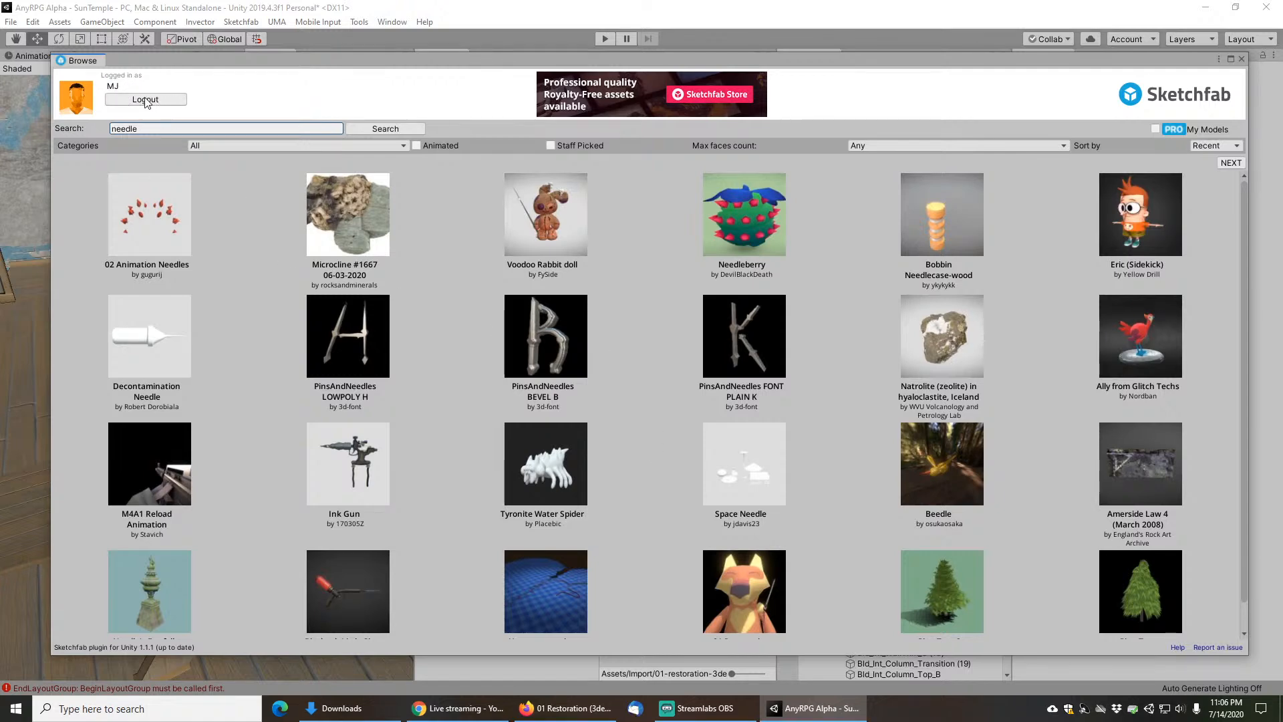
scroll(808, 560, down, 1)
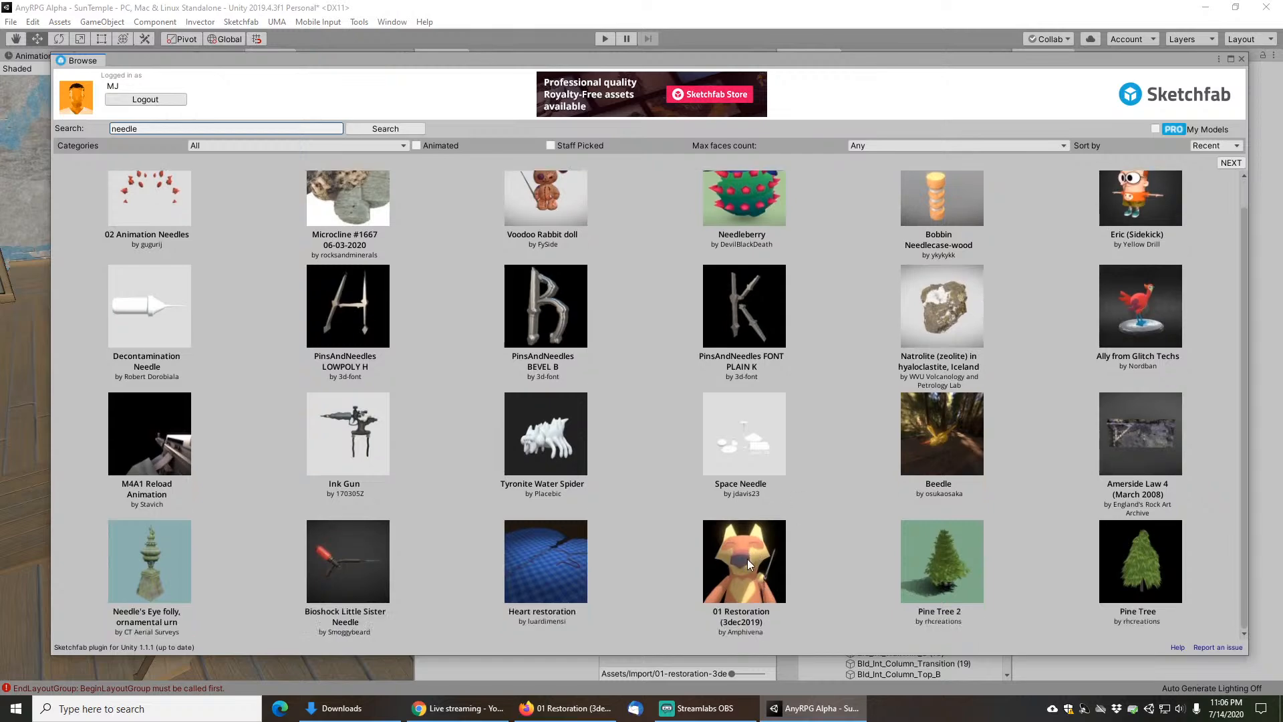
Step: Download the 01 Restoration (3dec2019) fox model into Assets/Import/01_Restoration_(3dec2019) and close the Sketchfab browser
click(747, 559)
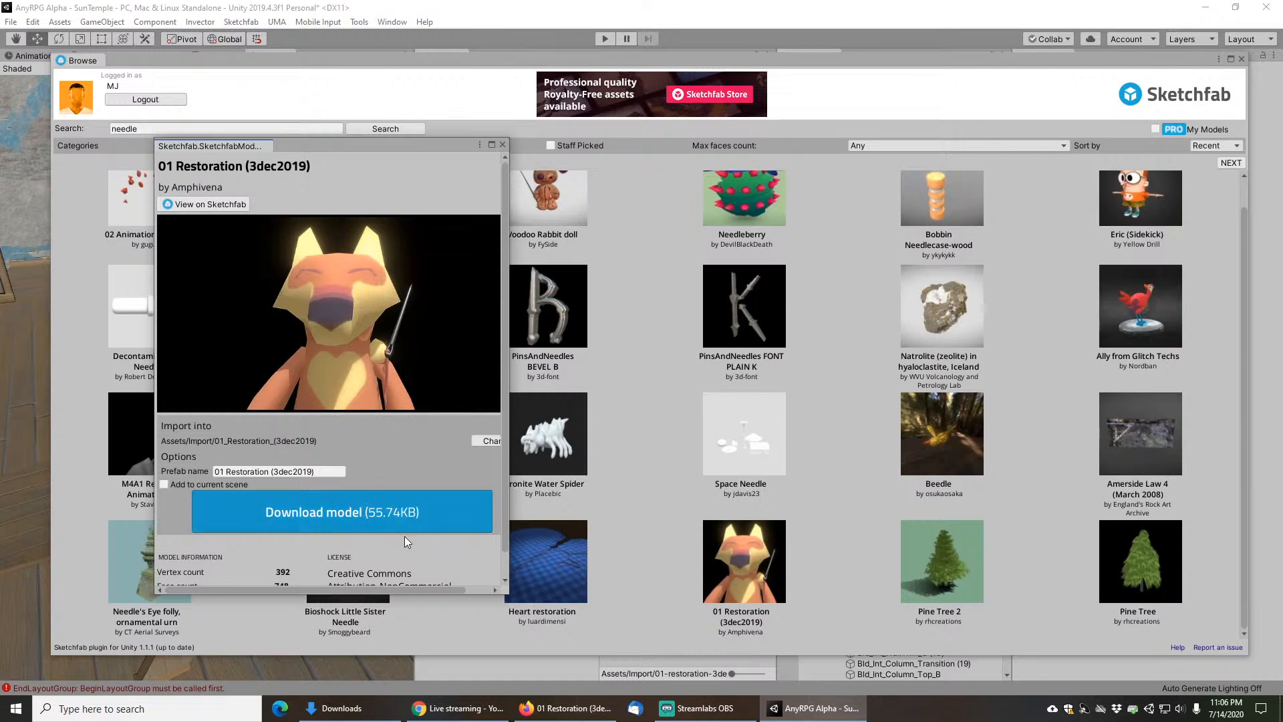
click(350, 515)
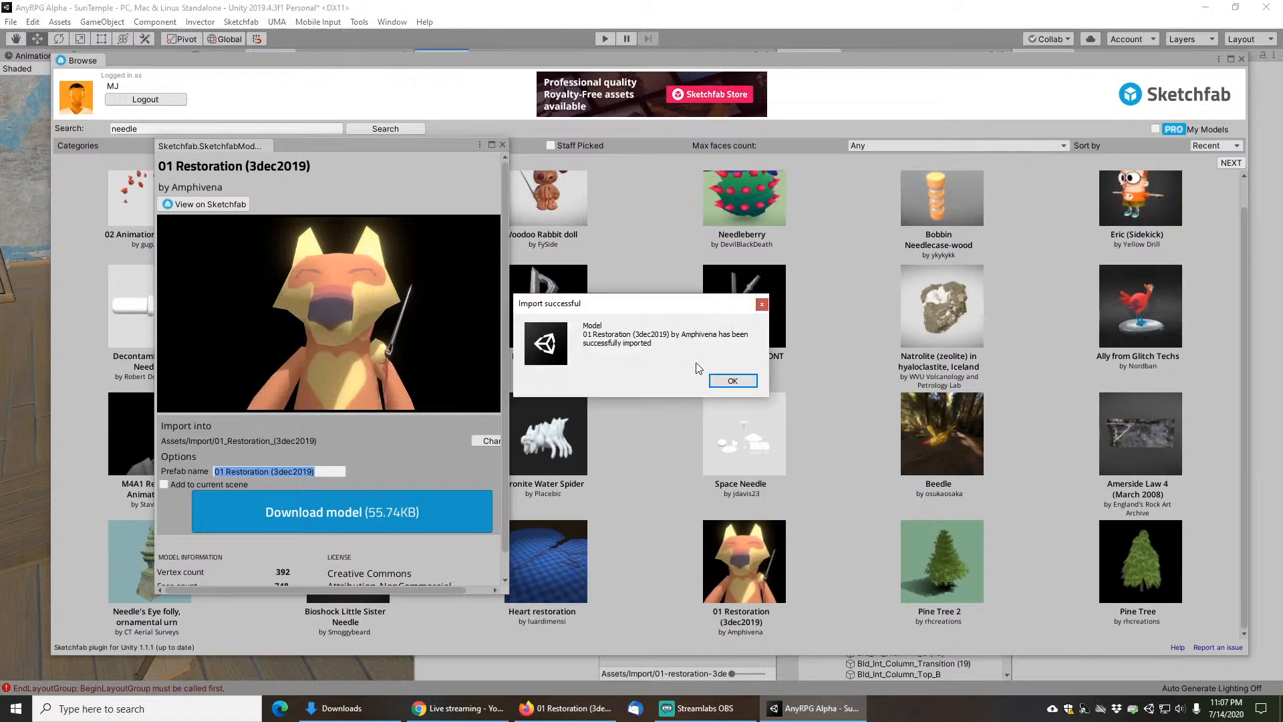
click(733, 381)
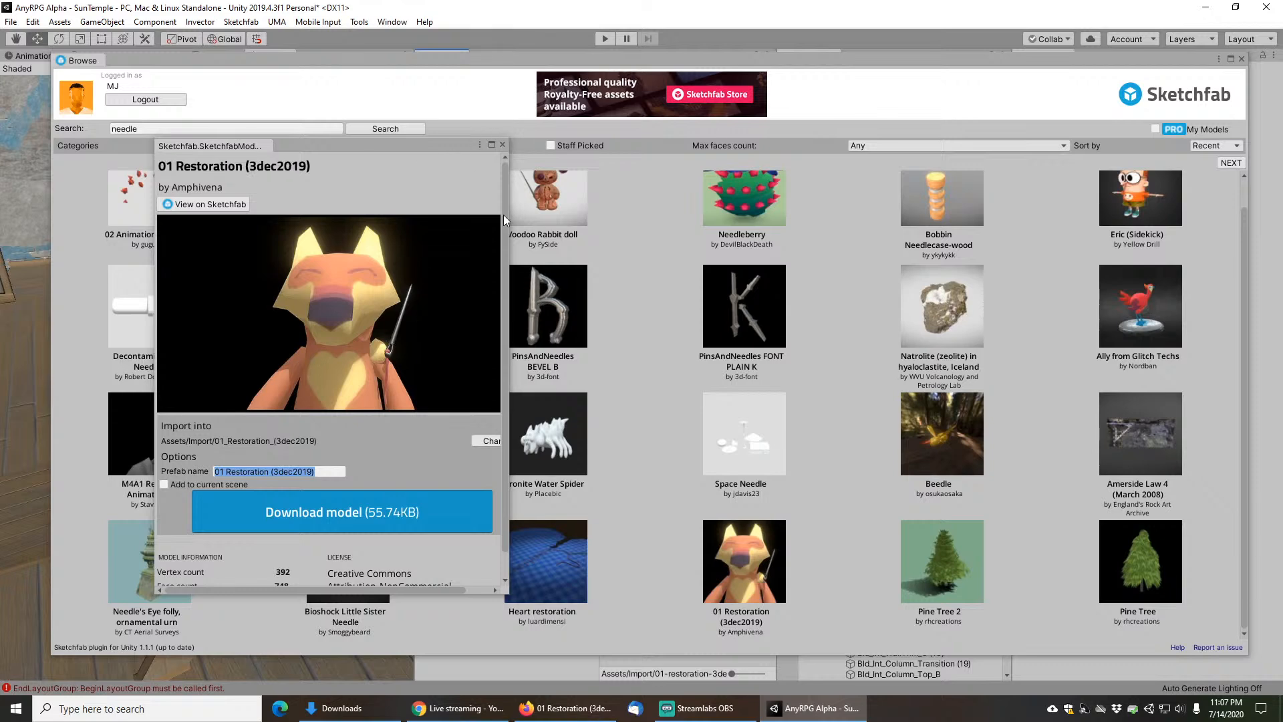
click(502, 145)
click(1242, 59)
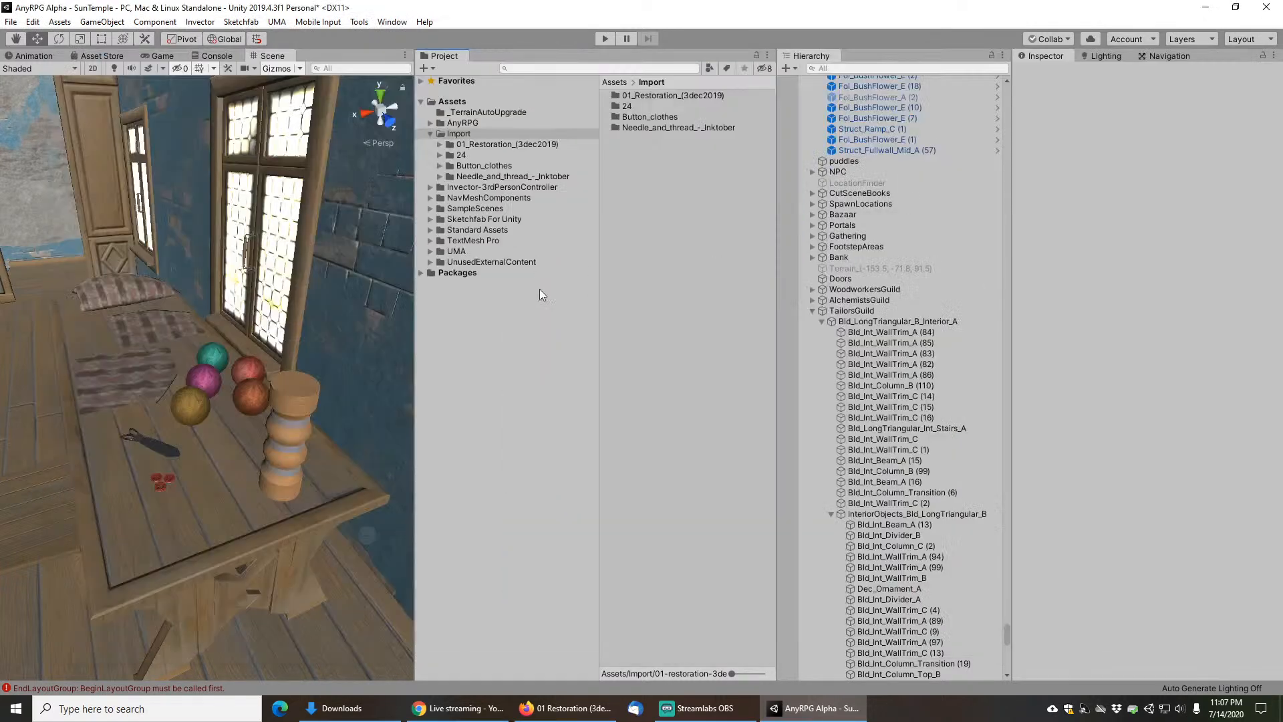
Step: Place the 01 Restoration (3dec2019) prefab from its import folder on the tailor's table in the scene
click(487, 146)
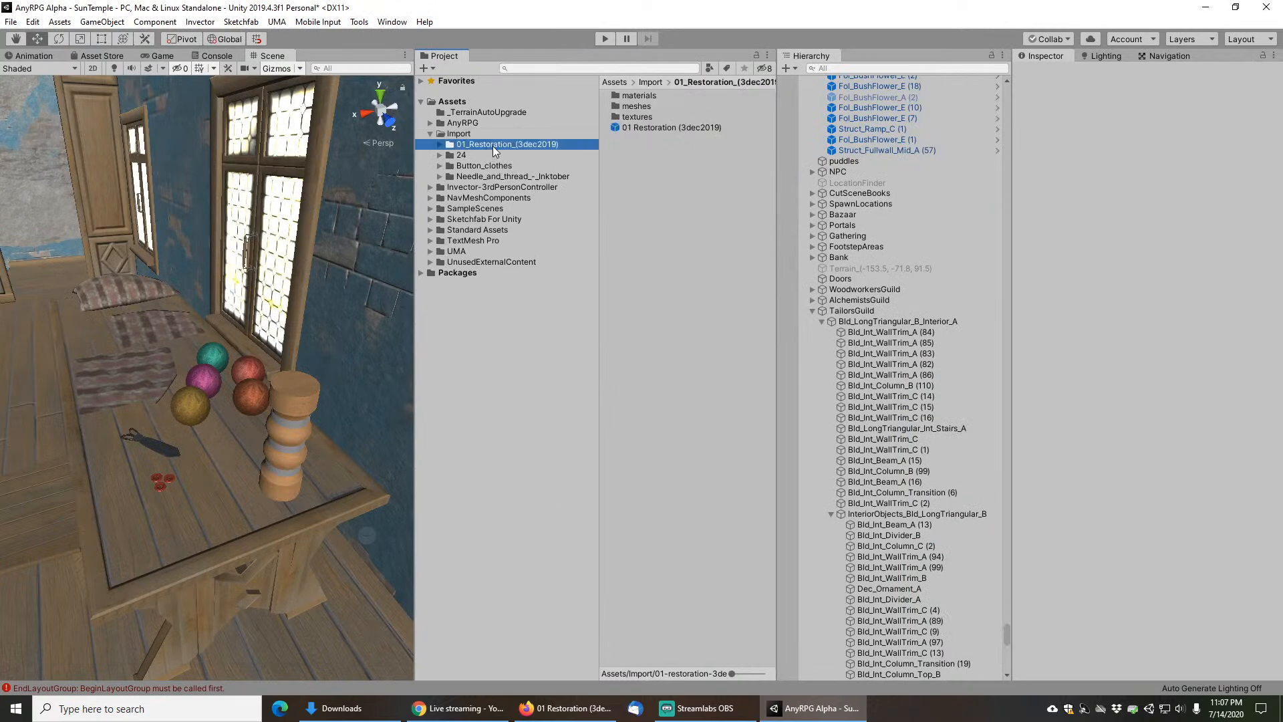
click(656, 127)
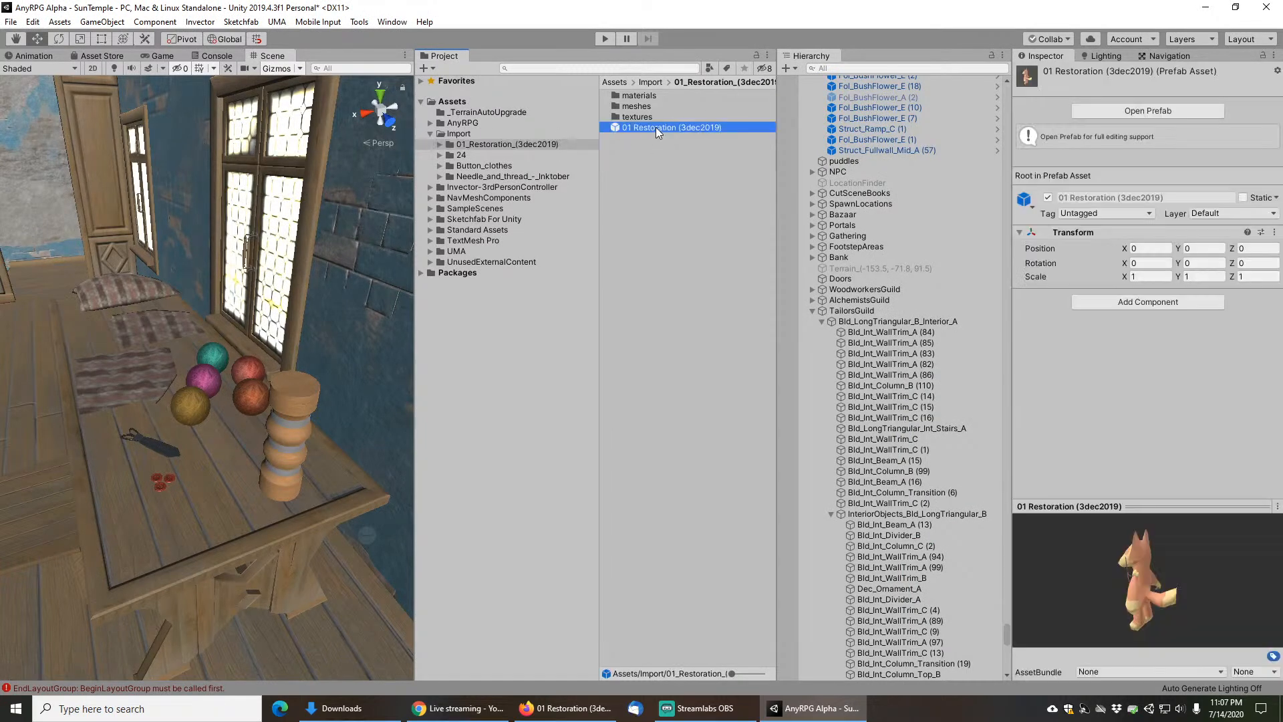
drag(667, 130, 207, 473)
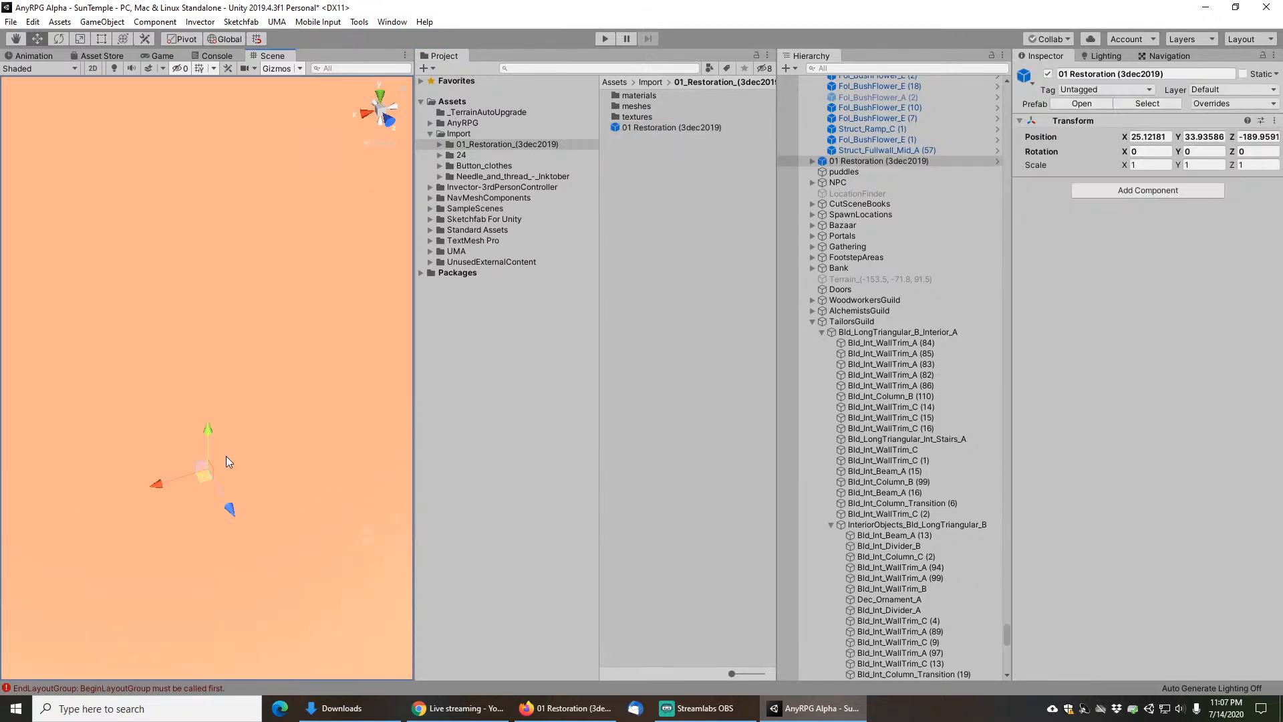
scroll(266, 431, down, 5)
scroll(221, 333, up, 5)
middle_drag(219, 331, 249, 334)
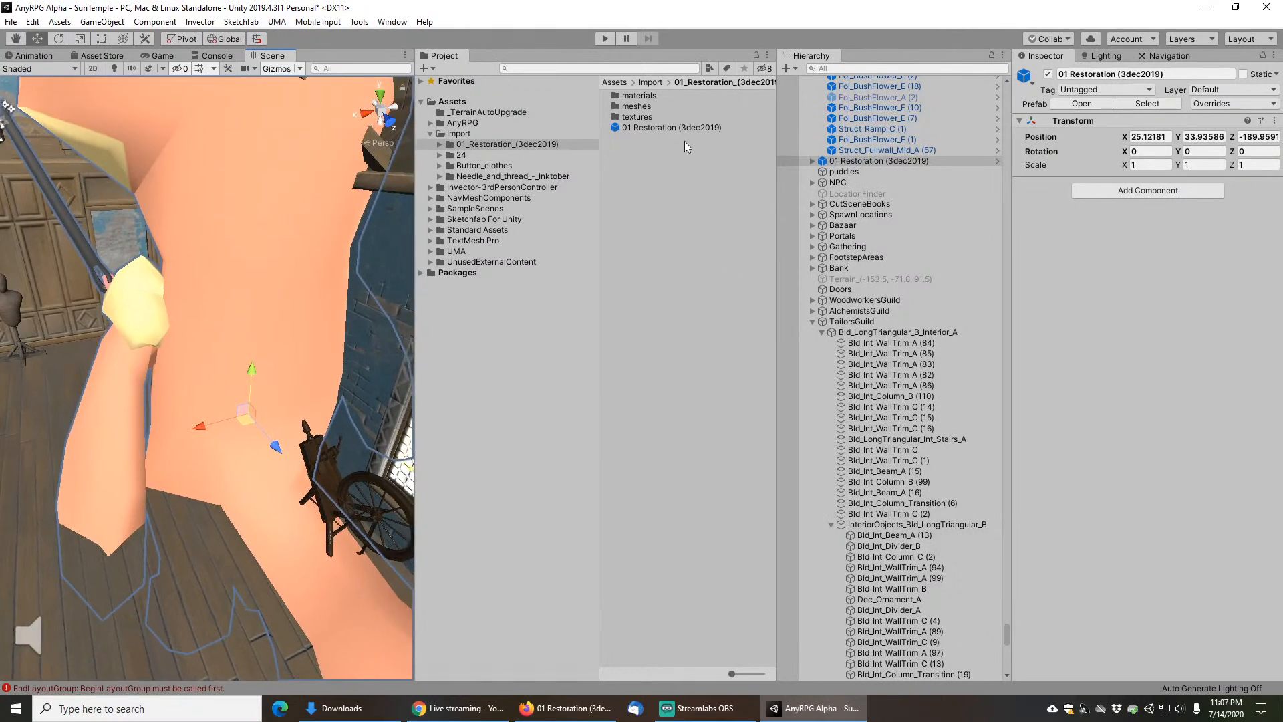
Step: Set the 01 Restoration (3dec2019) prefab asset's scale to 0.1 on the X, Y and Z axes
click(662, 128)
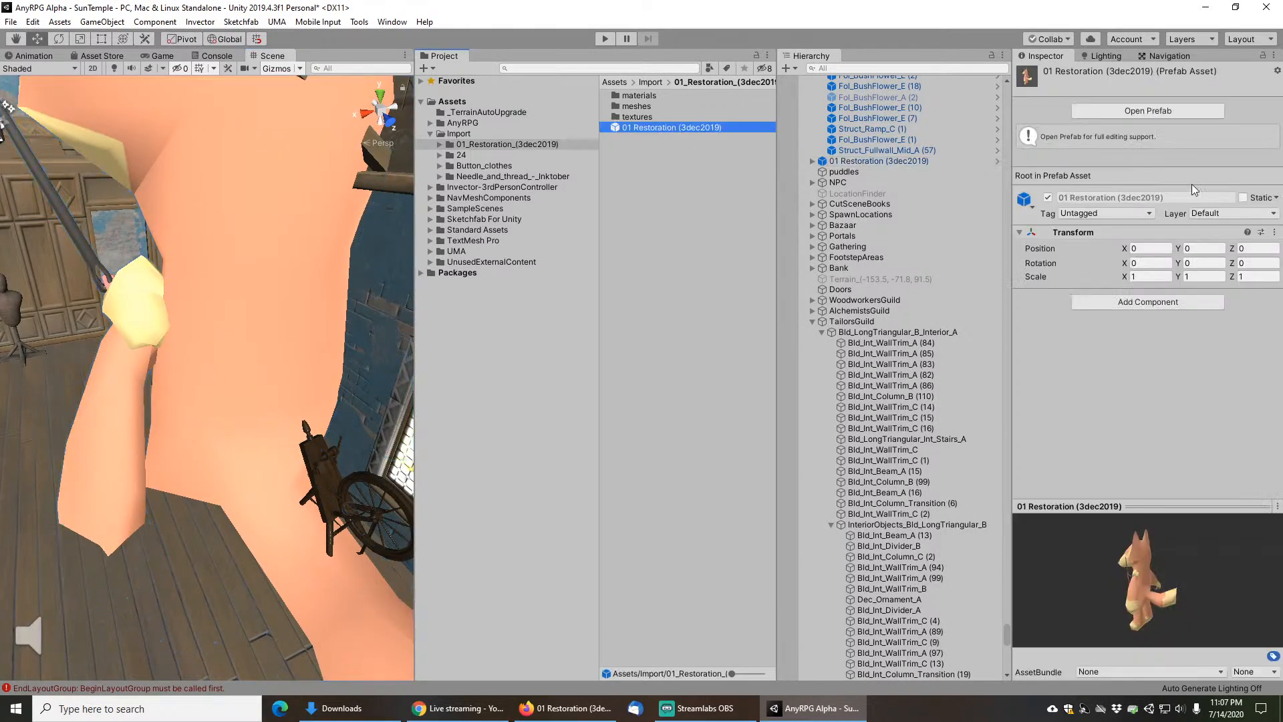
click(1151, 276)
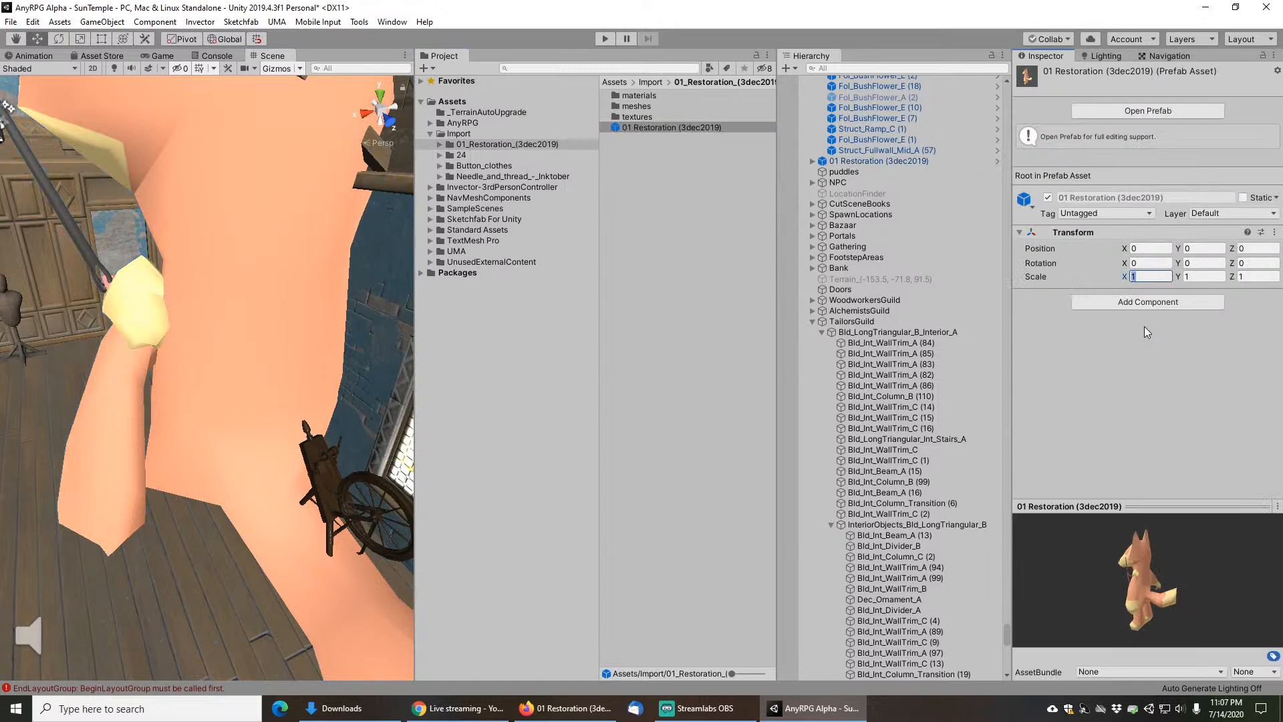
text(0.1)
key(Tab)
key(Tab)
text(0.1)
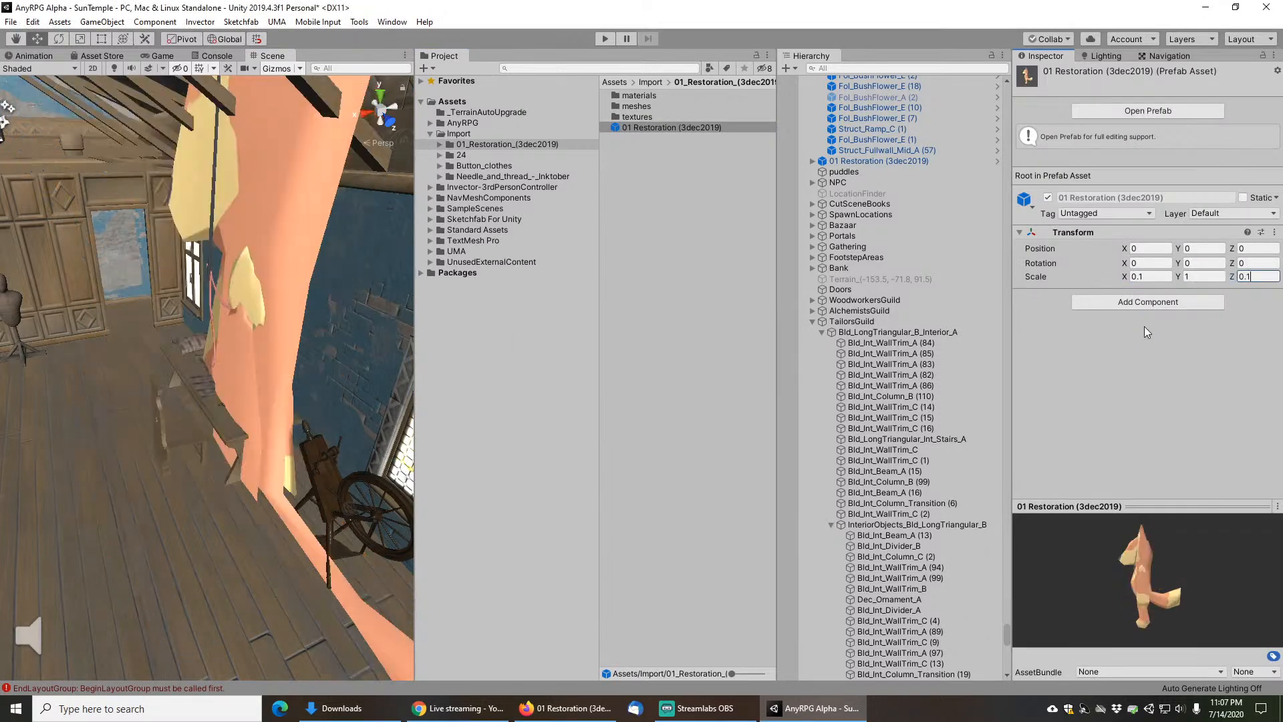
key(shift+Tab)
text(0)
key(Tab)
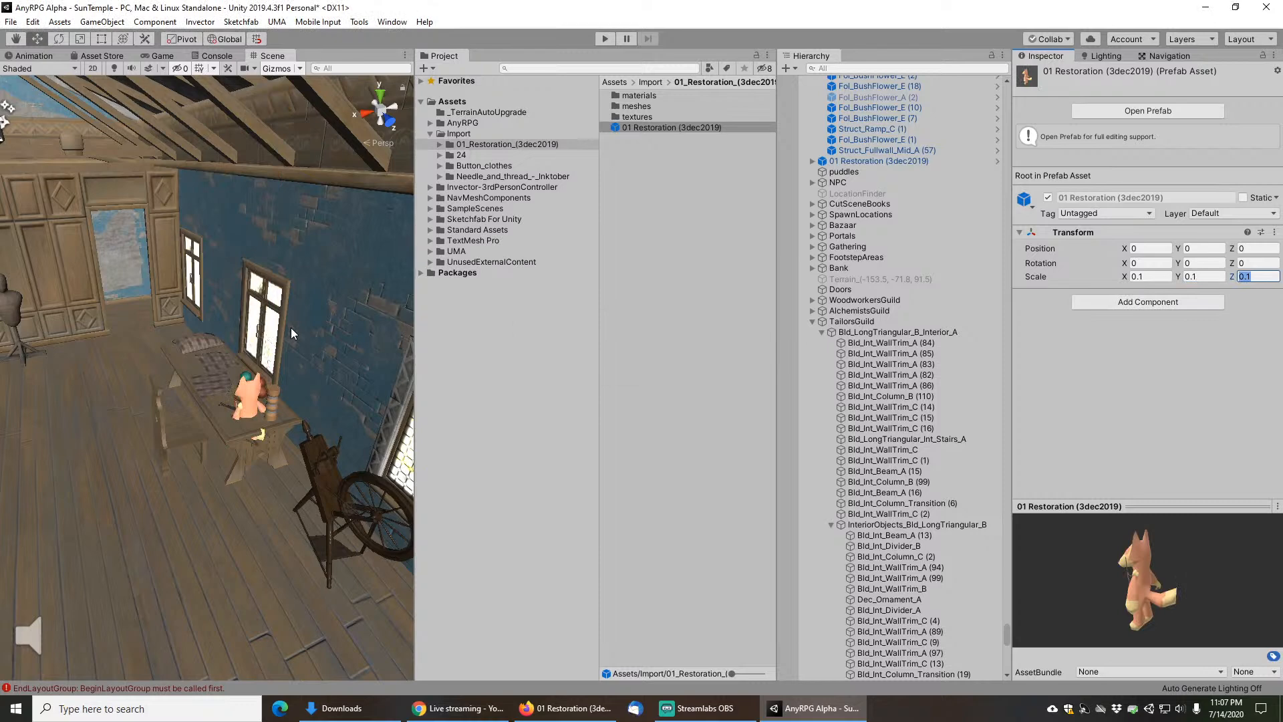
Step: Select the fox model on the tailor's table and view the needle in its hand up close
scroll(248, 404, up, 8)
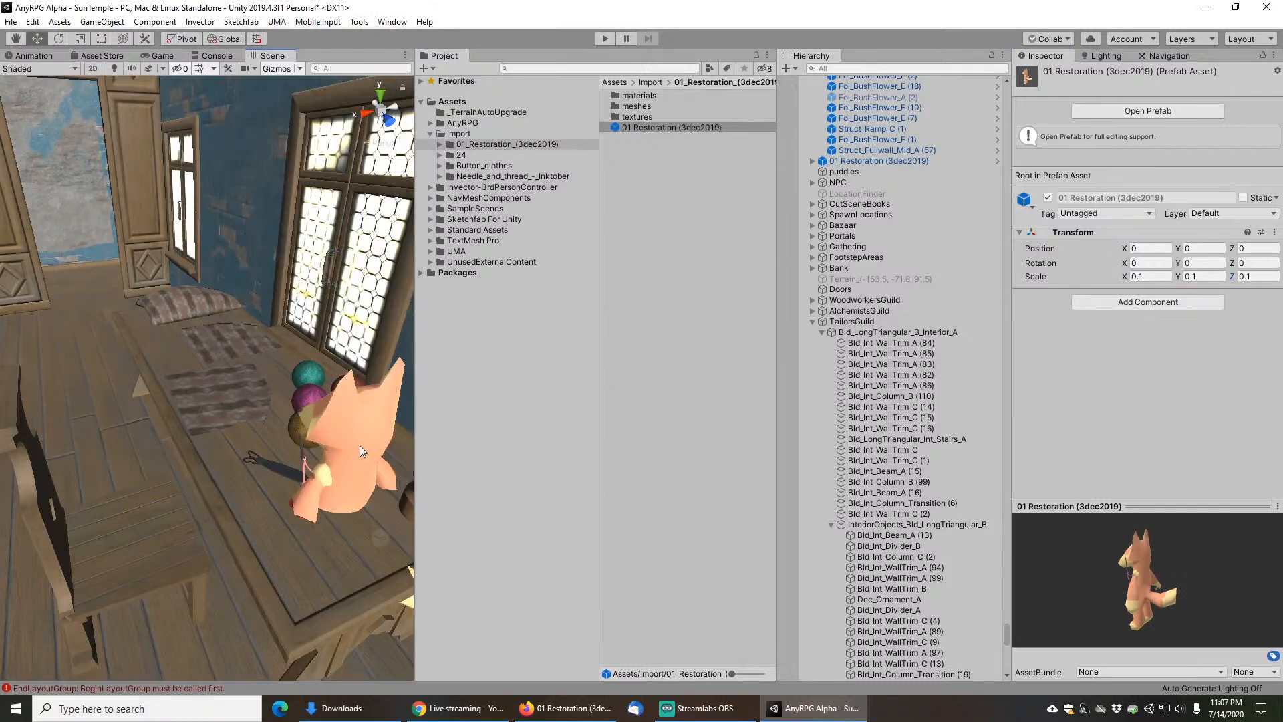
click(360, 447)
drag(356, 455, 373, 371)
right_drag(280, 388, 251, 428)
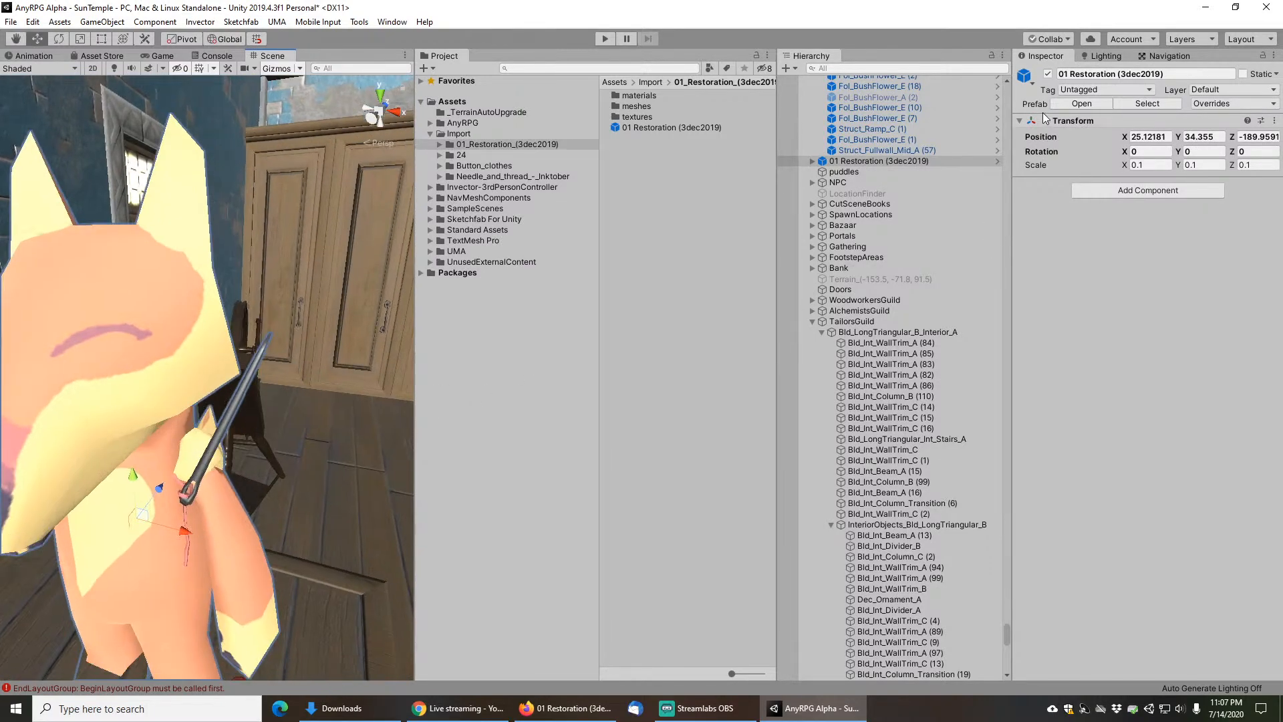
Step: Open the 01 Restoration (3dec2019) prefab for editing and expand its hierarchy through RootNode and group10 down to the mesh under pCube10
click(817, 163)
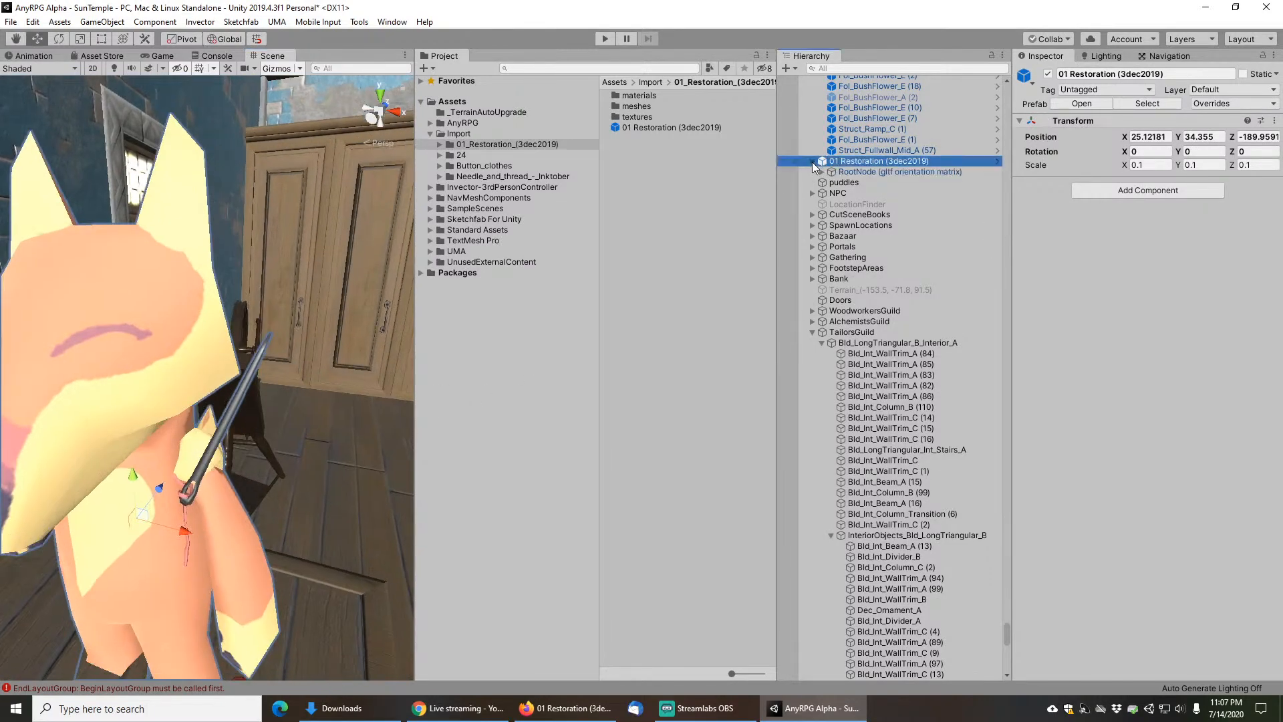
click(813, 161)
click(1081, 102)
click(804, 97)
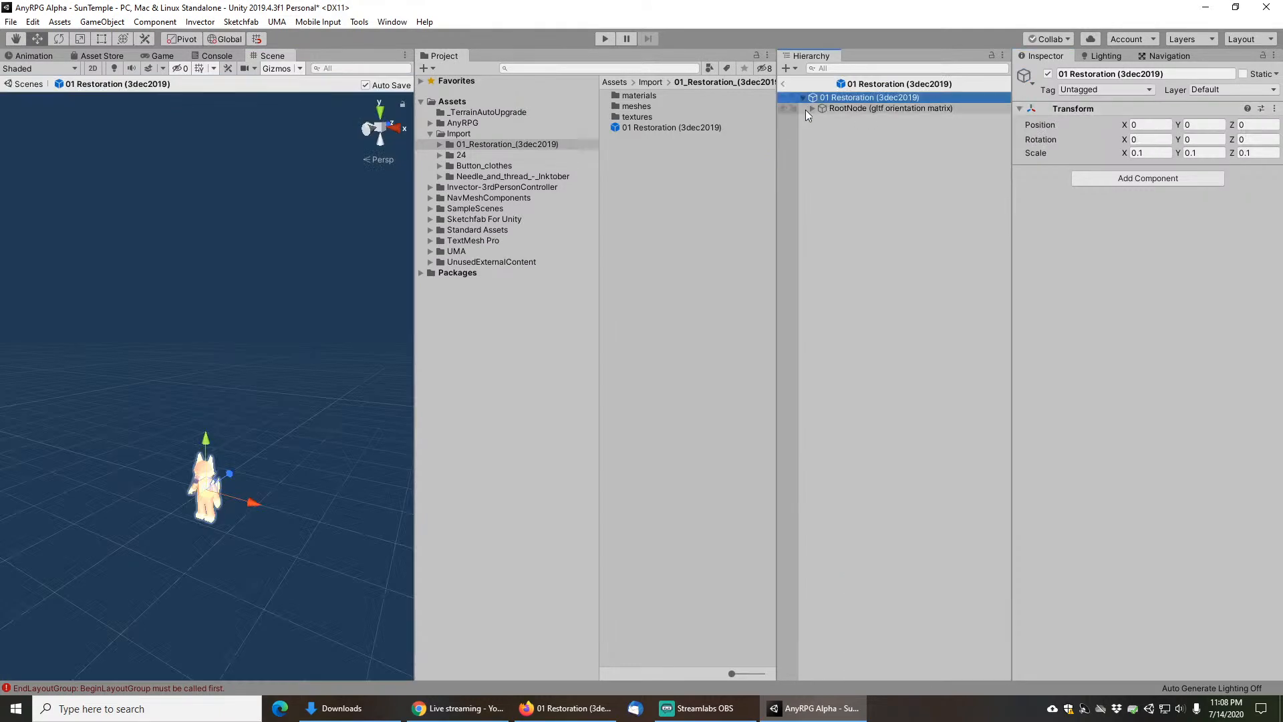
click(812, 109)
click(822, 119)
click(832, 130)
click(840, 141)
click(850, 193)
click(859, 215)
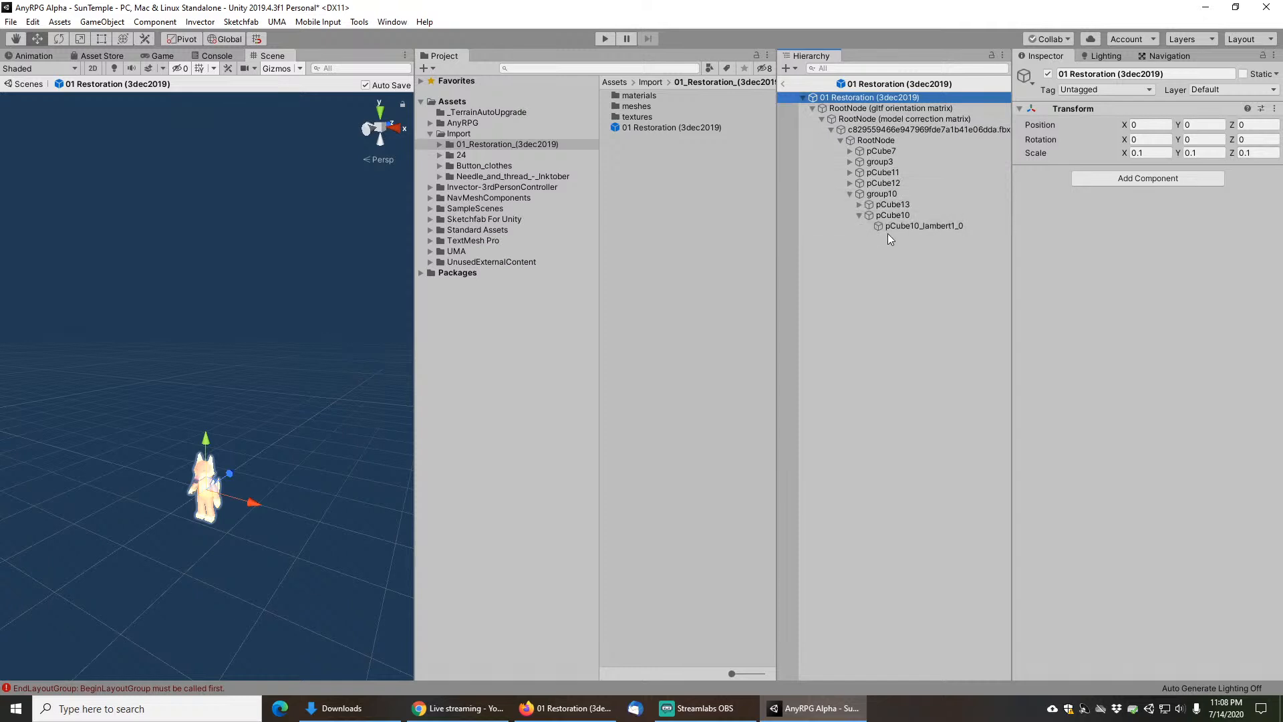
Step: Save the needle mesh object pCube10_lambert1_0 as a separate prefab in the 01_Restoration_(3dec2019) import folder
click(903, 226)
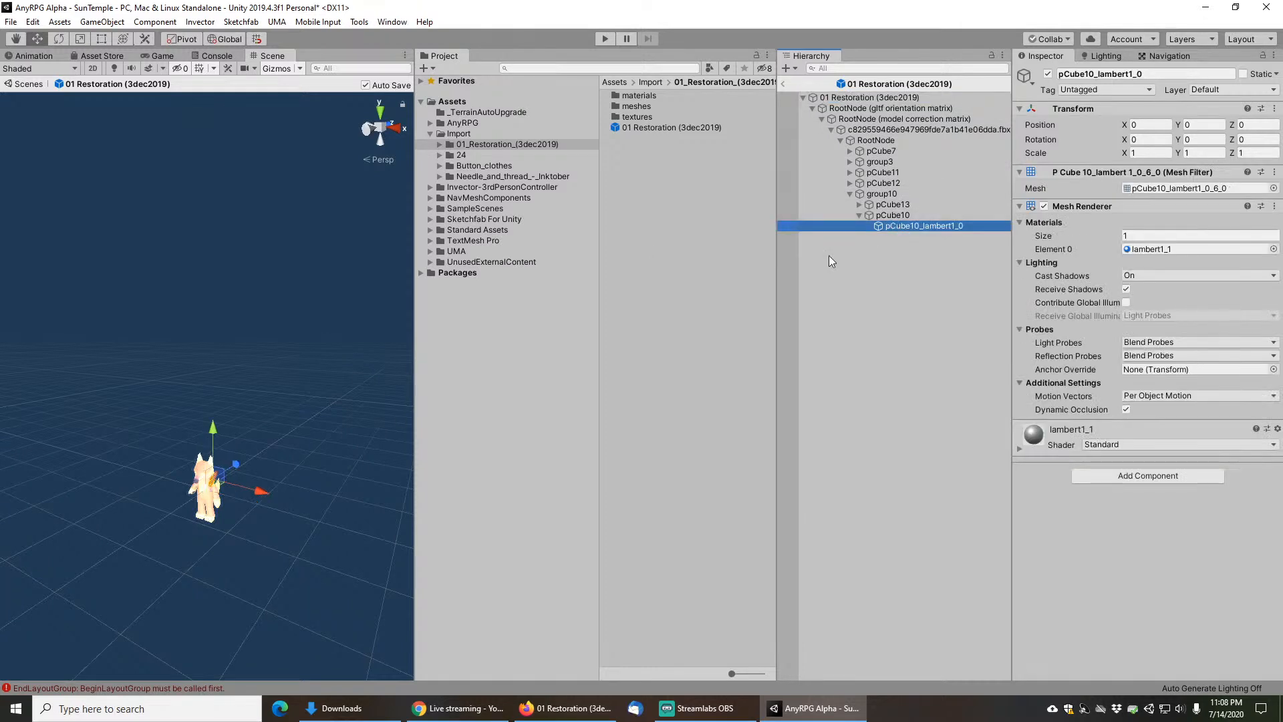
click(893, 215)
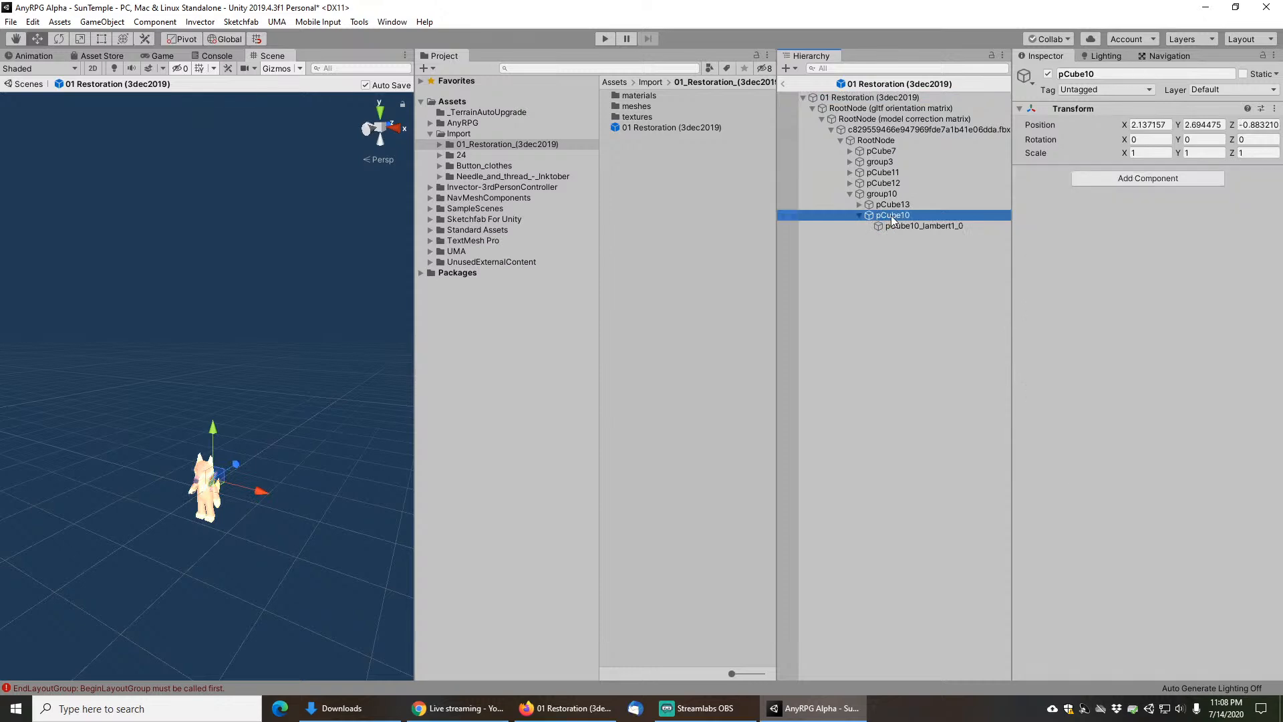
click(903, 226)
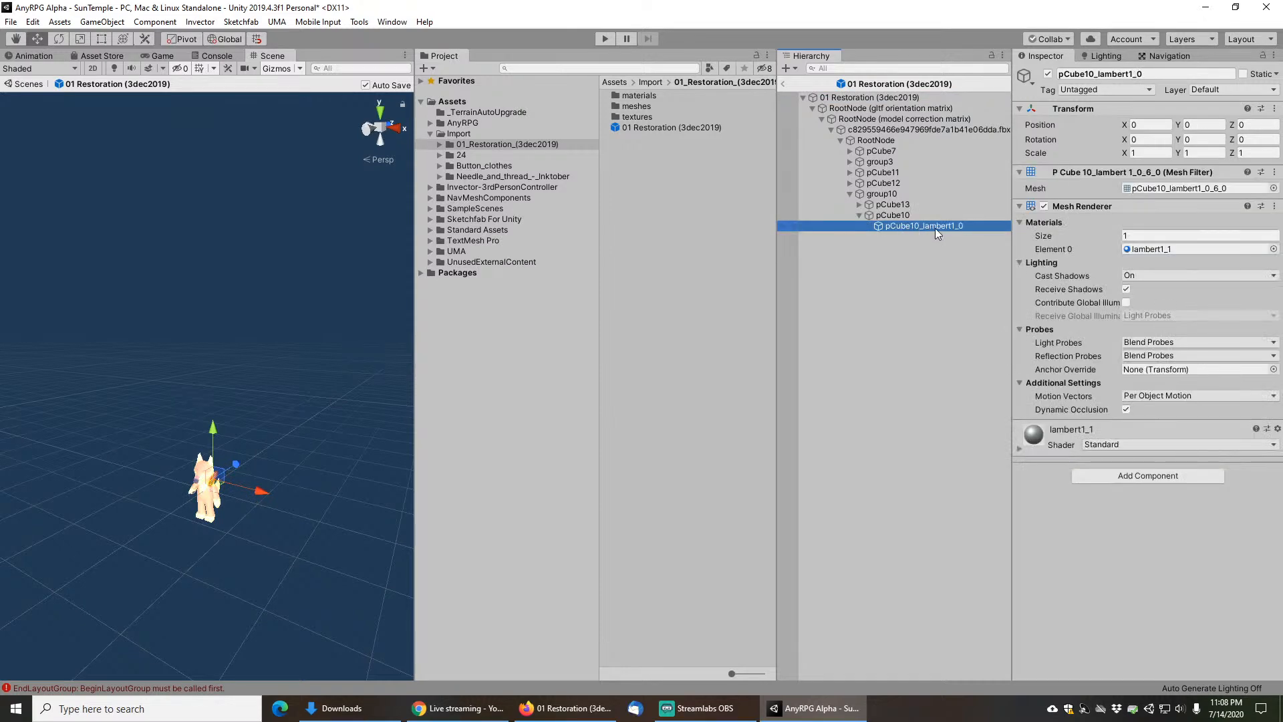
click(660, 242)
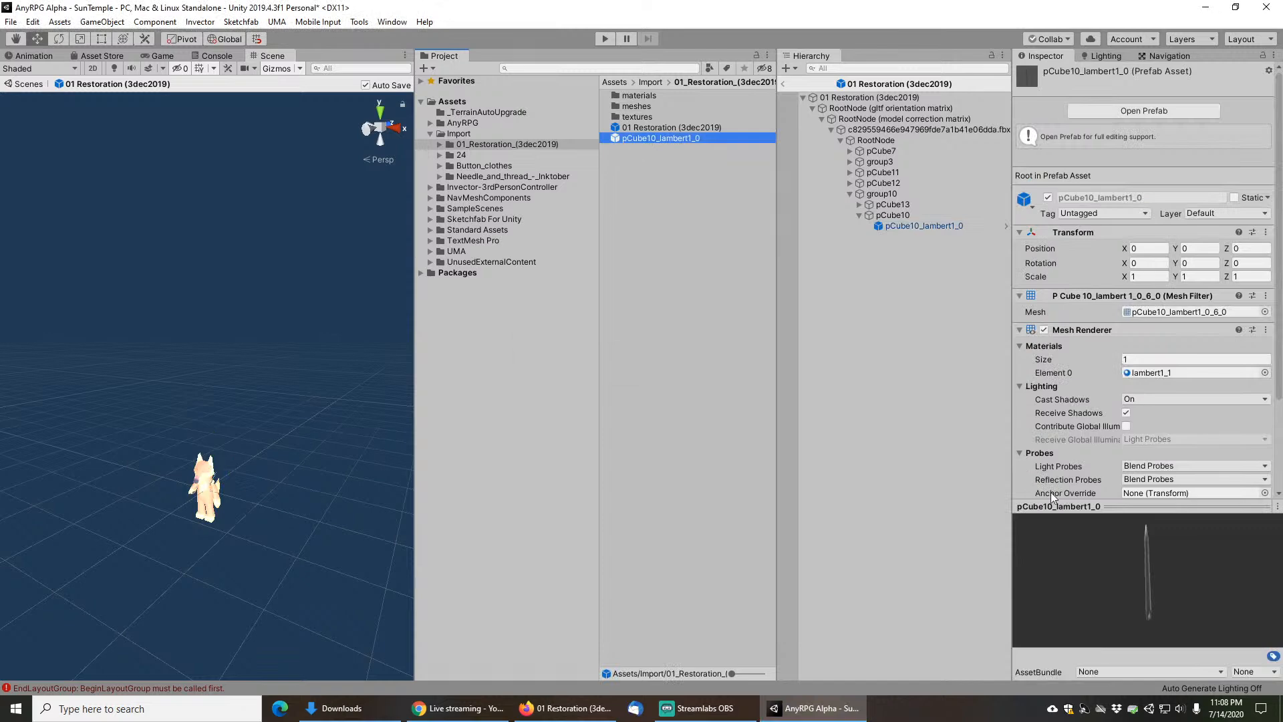
Step: Inspect the pCube10_lambert1_0 needle prefab from another angle in an enlarged preview, and close the preview
drag(1090, 506, 512, 351)
drag(349, 216, 612, 193)
click(1204, 30)
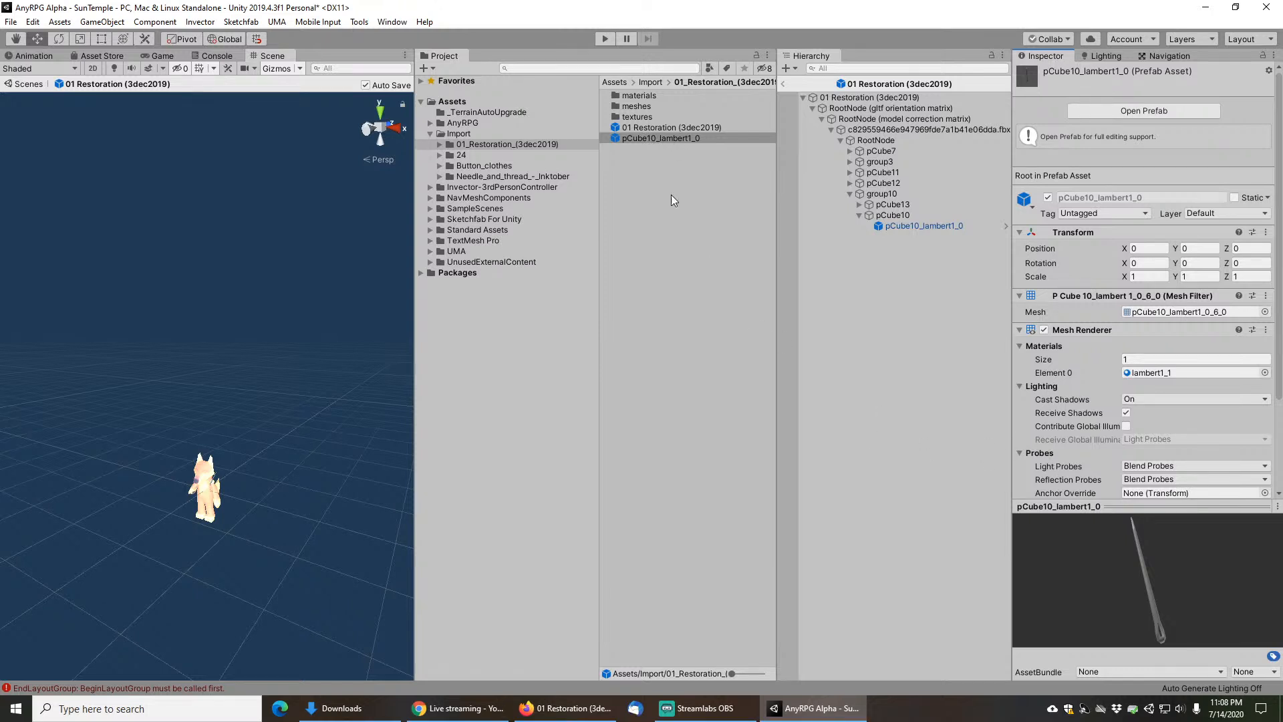
Step: Delete the 01_Restoration_(3dec2019) folder from Assets/Import
click(461, 133)
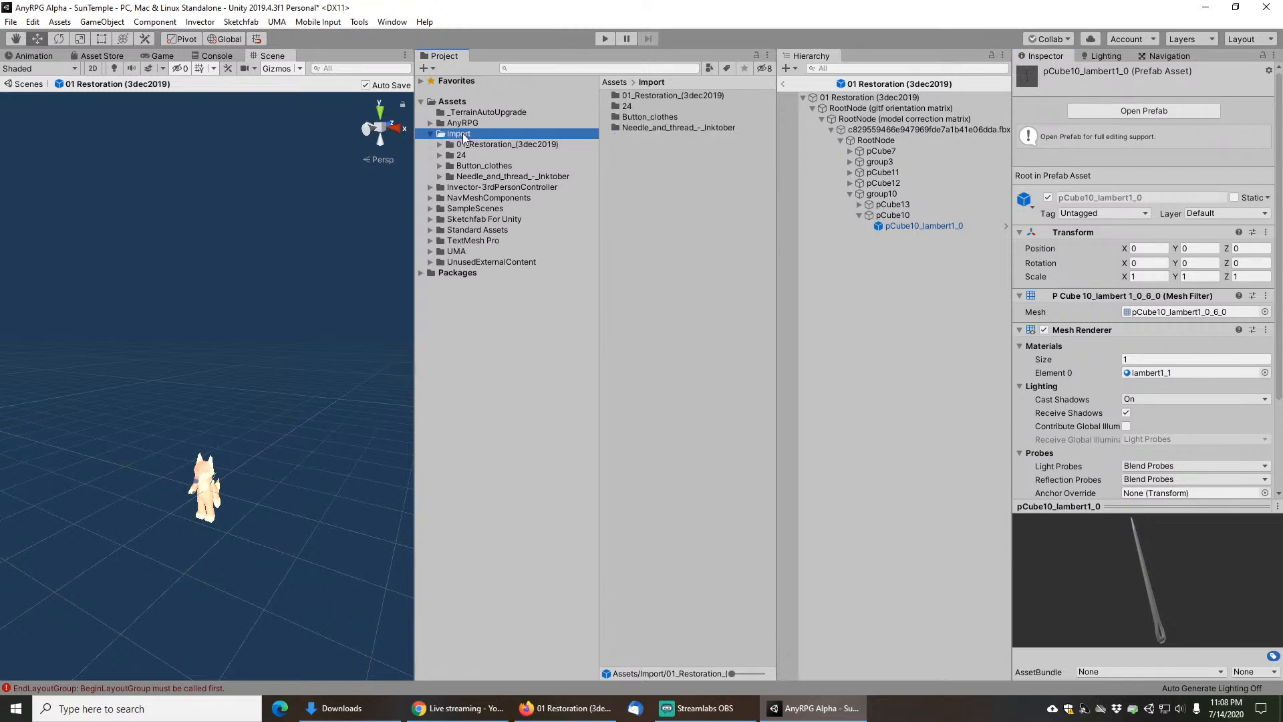
click(642, 94)
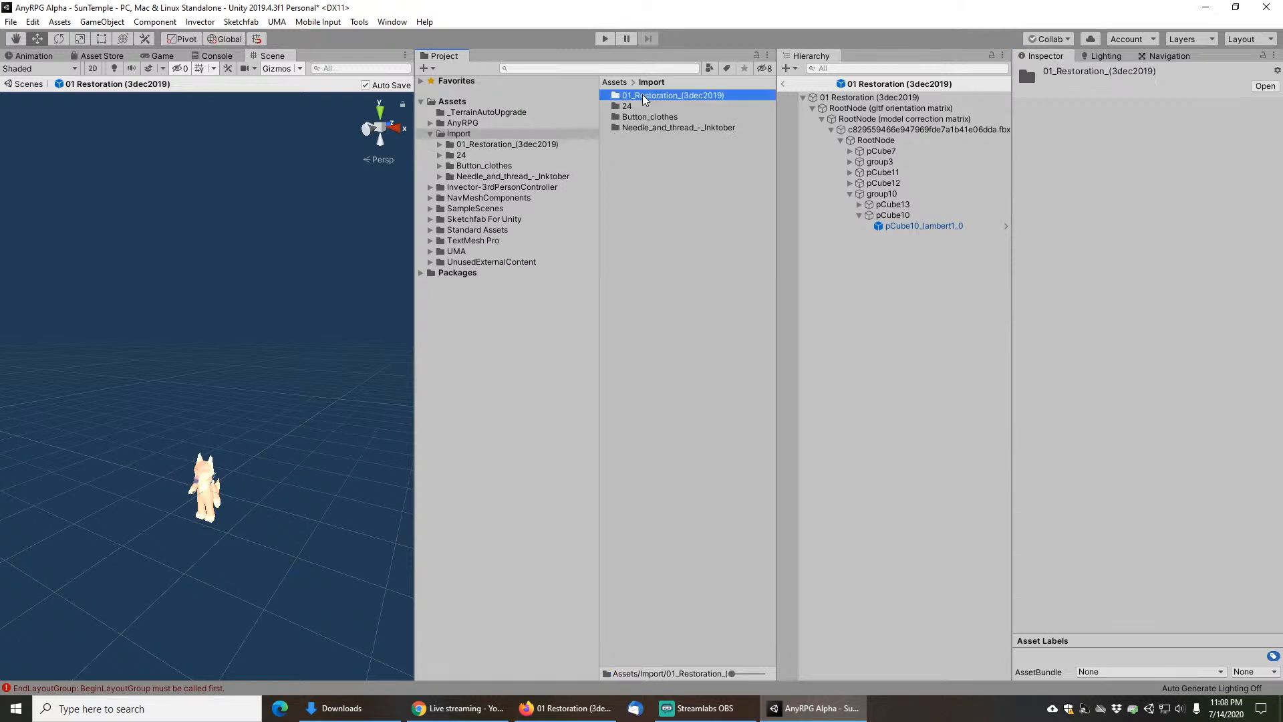
key(Delete)
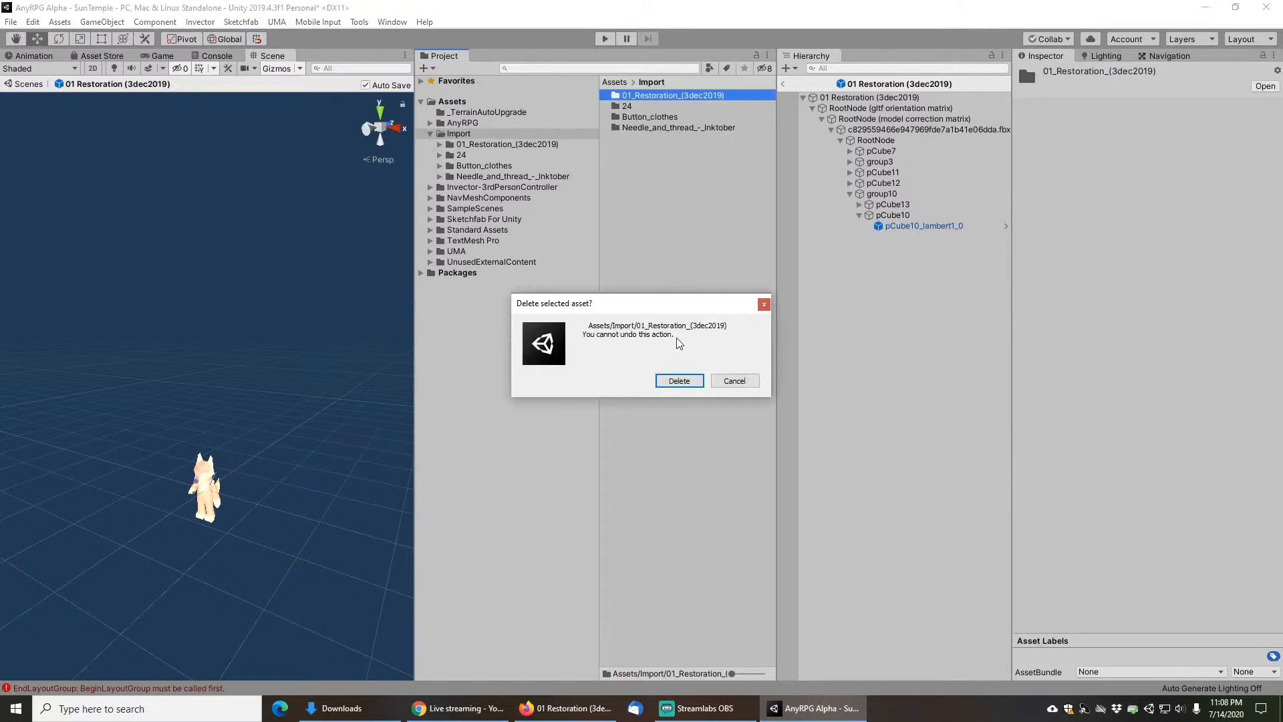
click(680, 380)
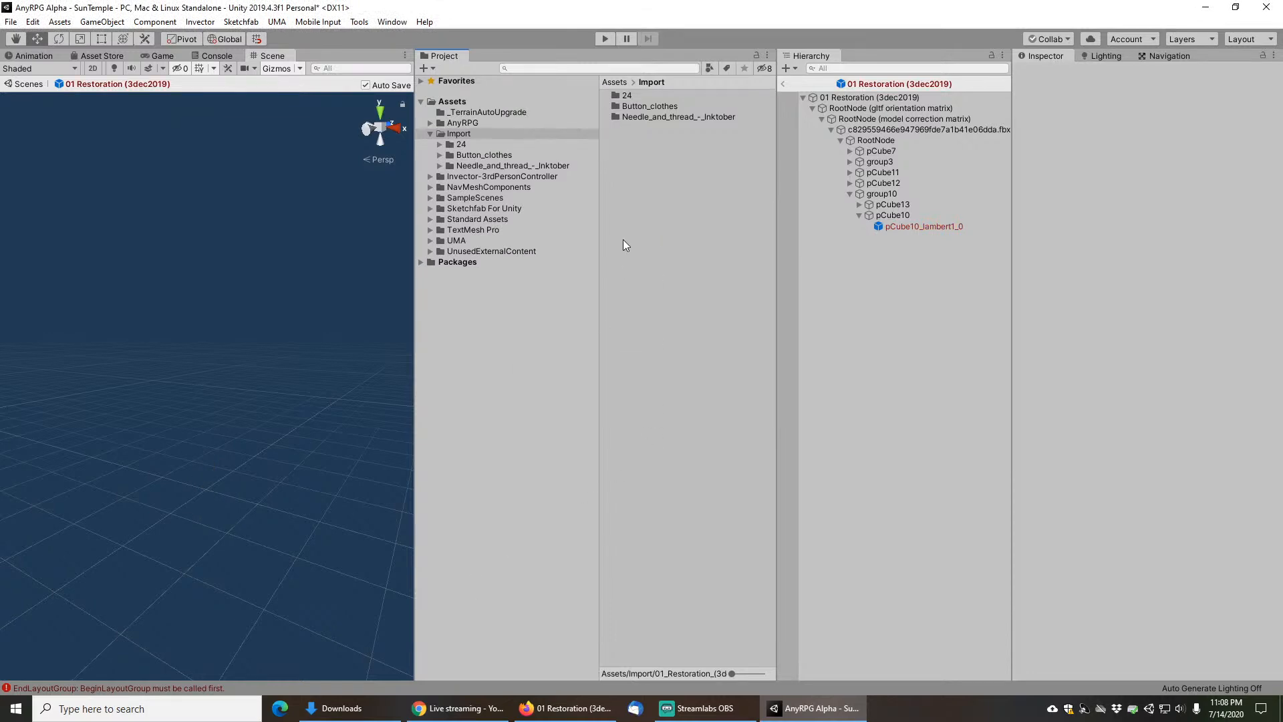
Step: Switch to the browser and examine the Tower Tenant character model and its details on Sketchfab
click(367, 706)
drag(605, 277, 505, 377)
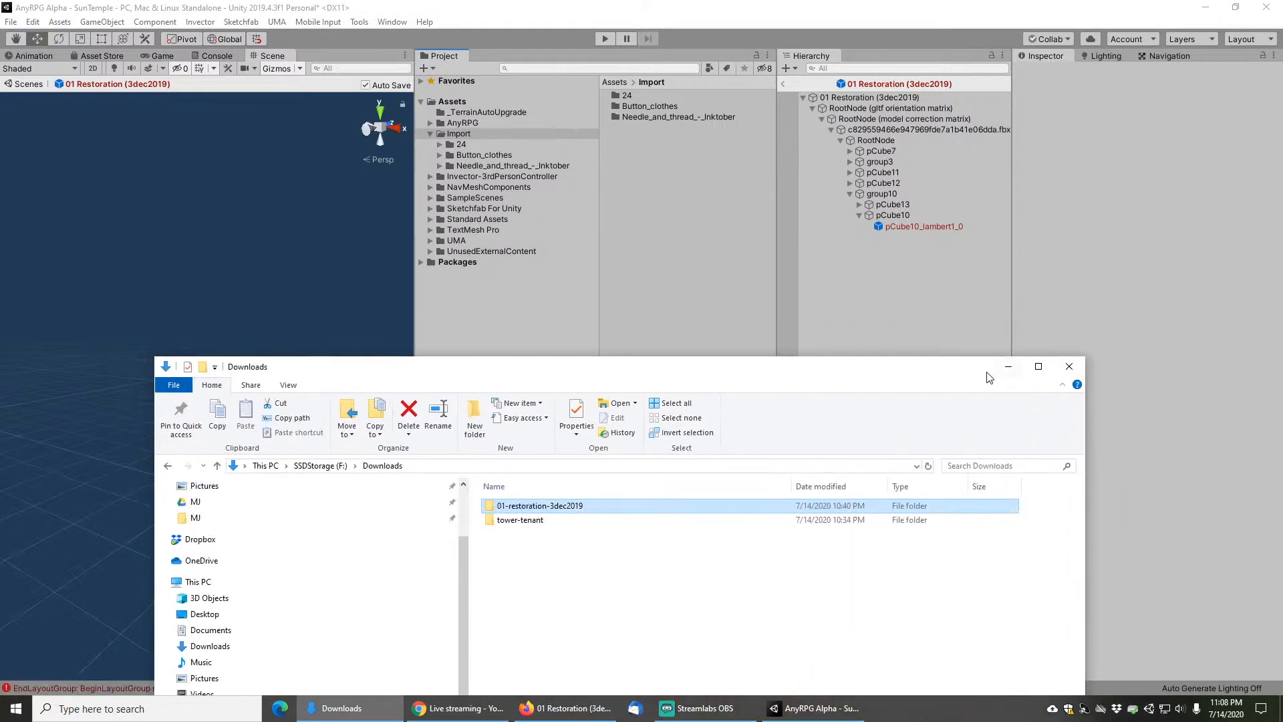
click(1009, 366)
click(1207, 11)
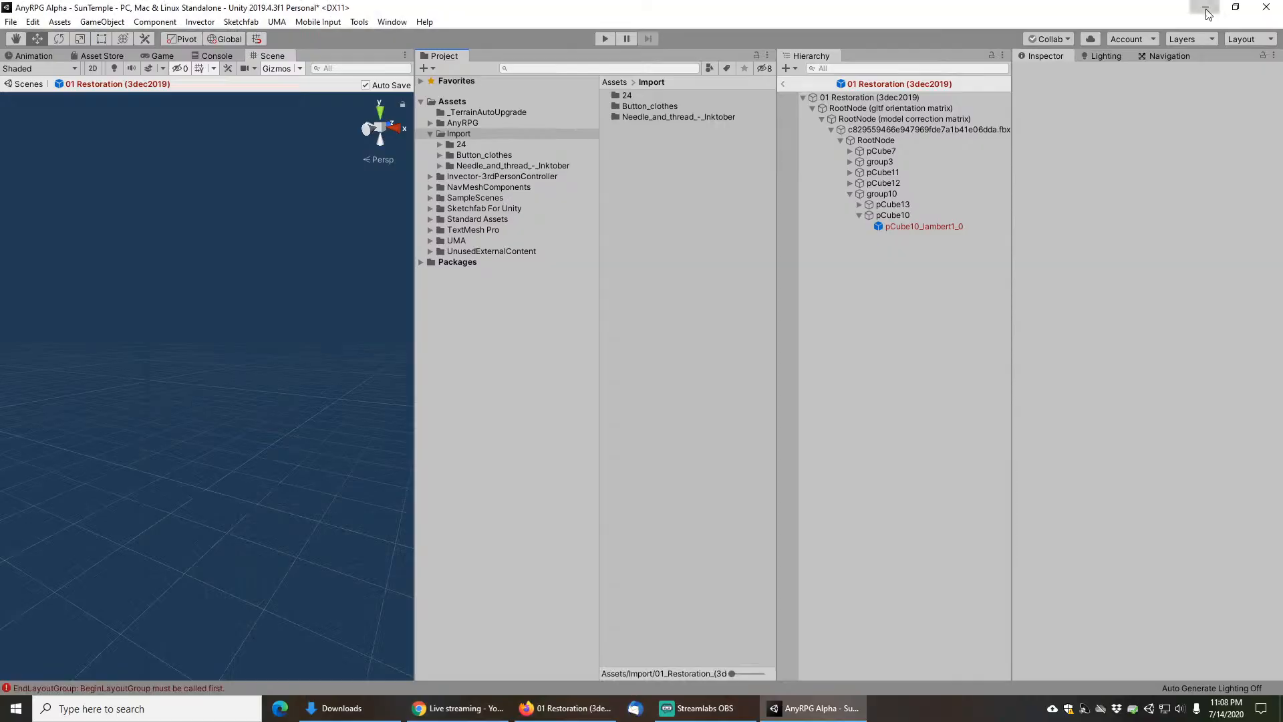
click(1096, 30)
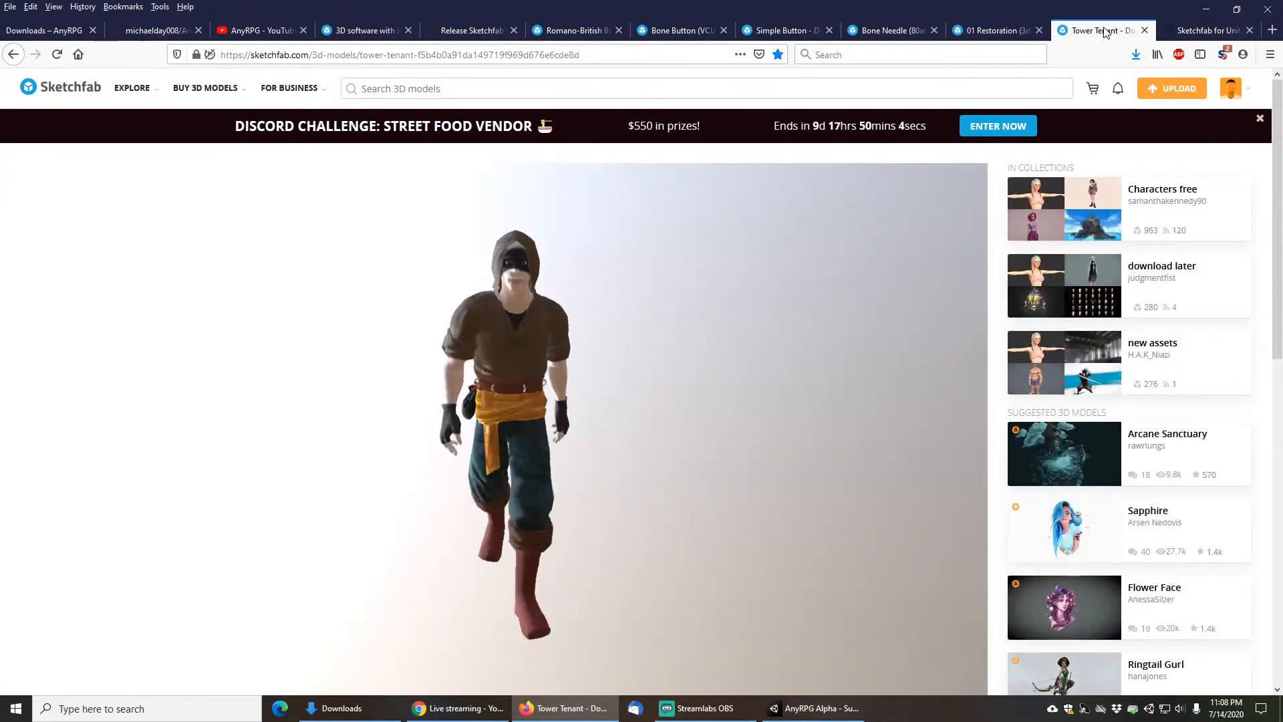
mouse_move(561, 375)
mouse_down()
mouse_move(650, 401)
mouse_move(802, 401)
mouse_move(546, 424)
mouse_move(576, 404)
mouse_move(653, 401)
mouse_move(540, 412)
mouse_move(621, 408)
mouse_move(562, 416)
mouse_move(616, 410)
mouse_move(588, 401)
mouse_up()
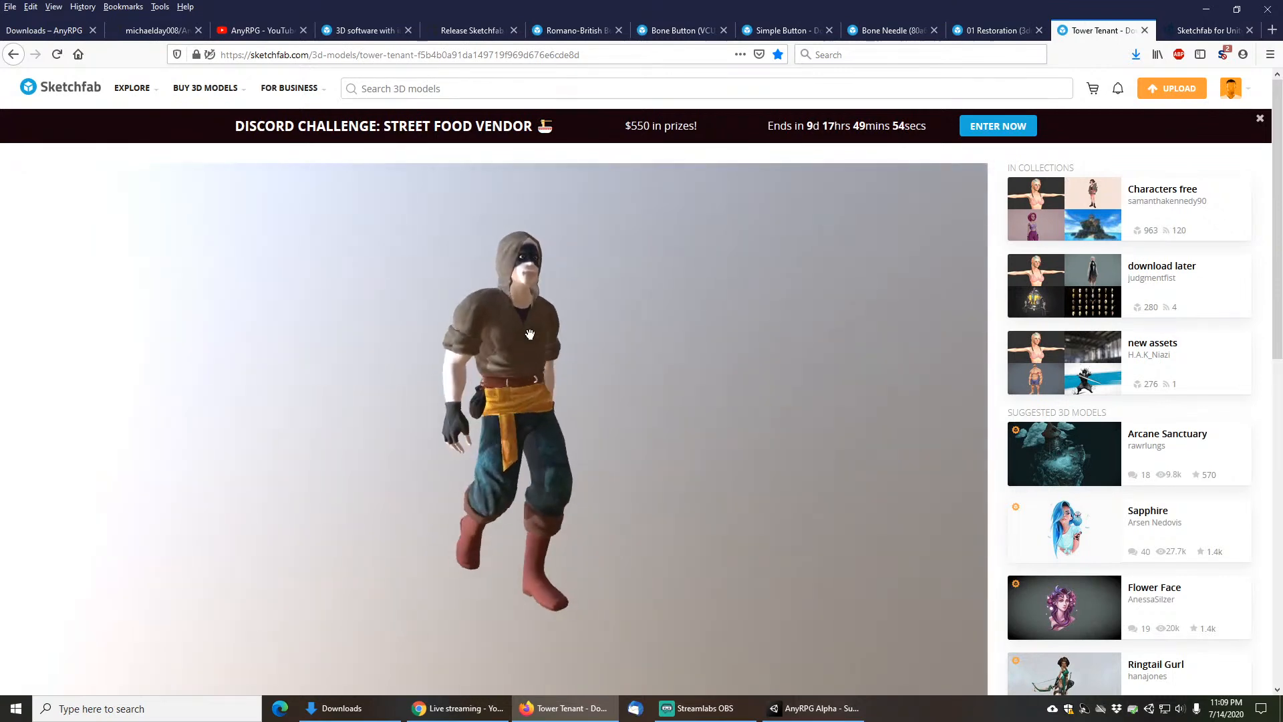
scroll(544, 303, up, 5)
scroll(544, 303, down, 5)
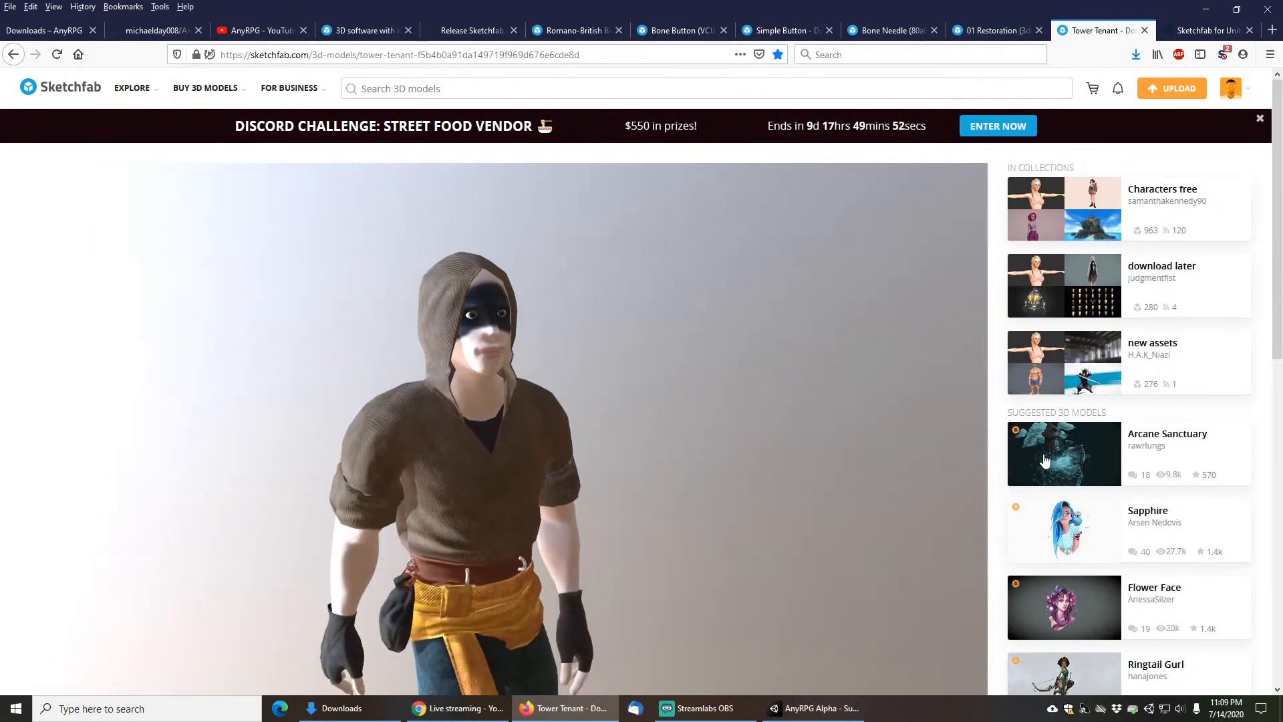
scroll(994, 457, down, 2)
scroll(997, 456, down, 2)
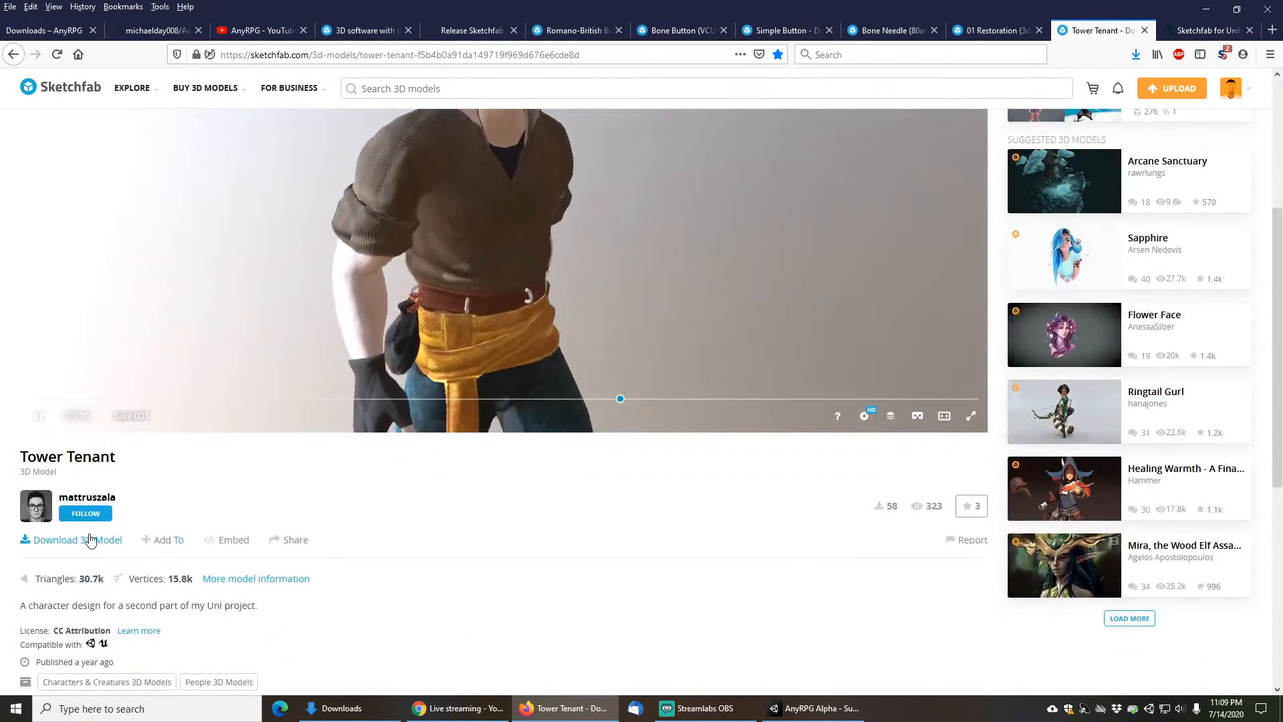
Step: Import the tower-tenant folder from Downloads into Unity's Assets/Import folder and fix the normal map setting of default_normal.png
click(352, 708)
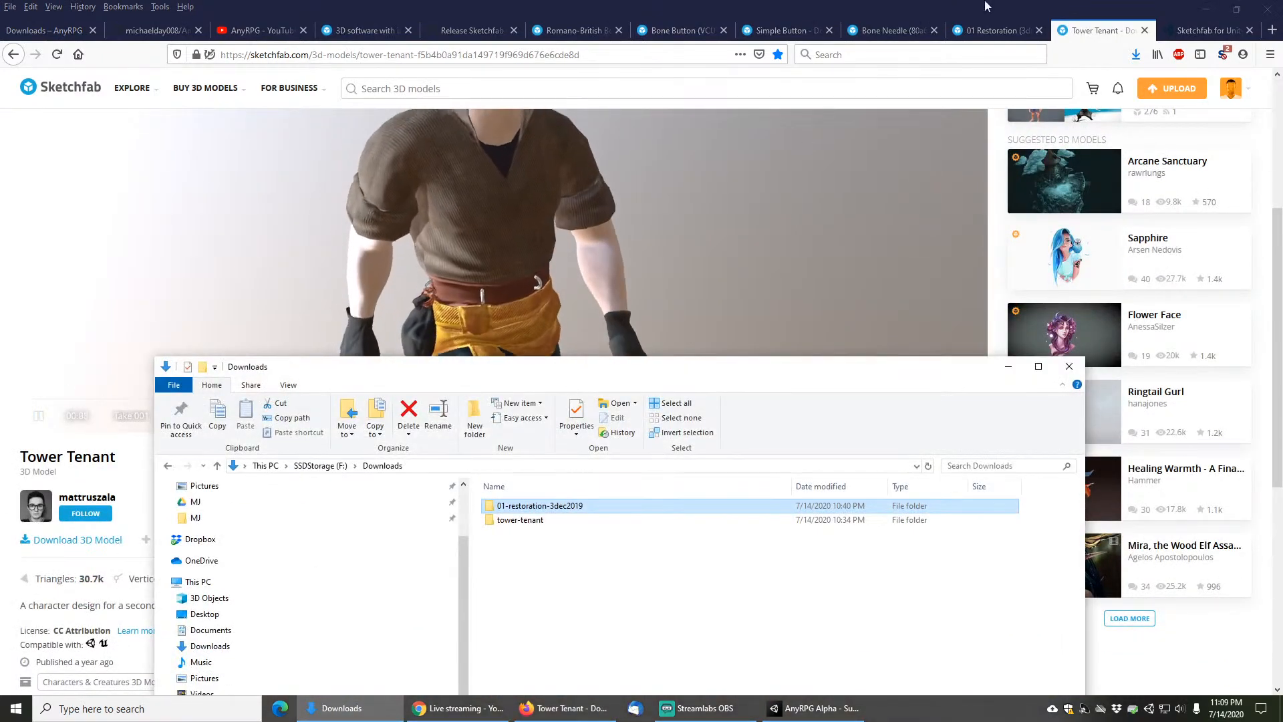
click(1205, 7)
click(1205, 7)
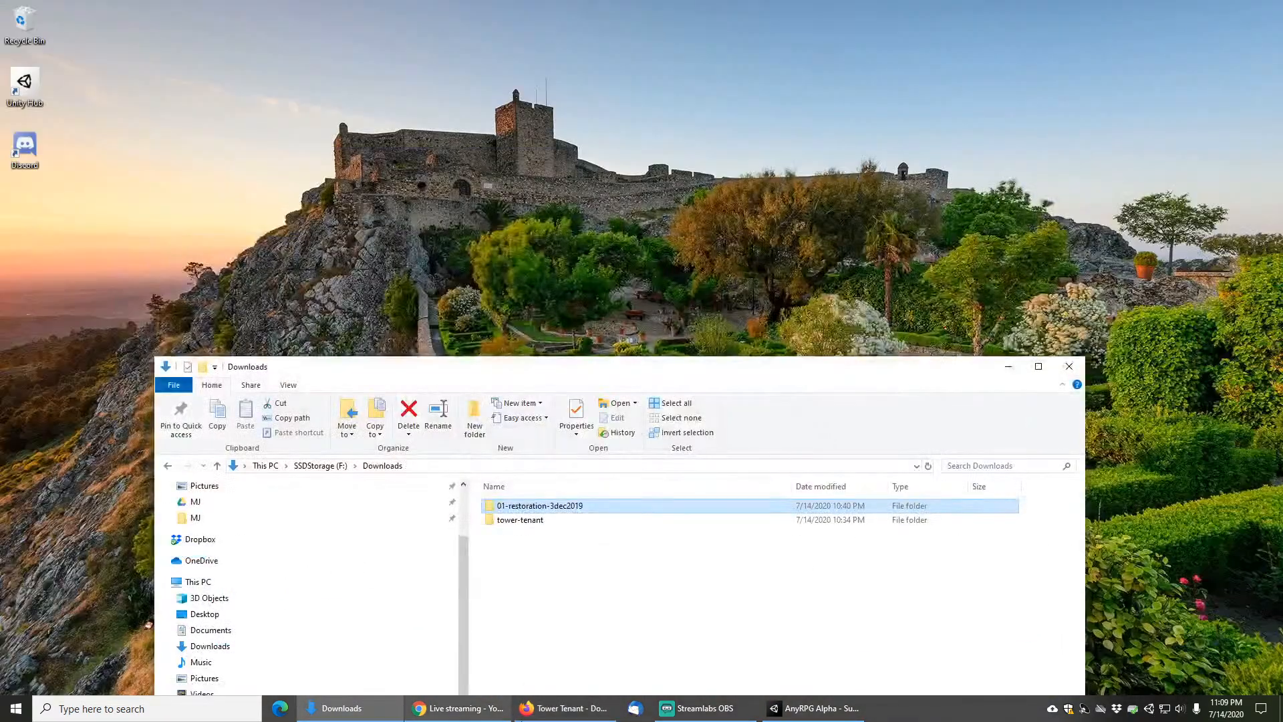
click(822, 708)
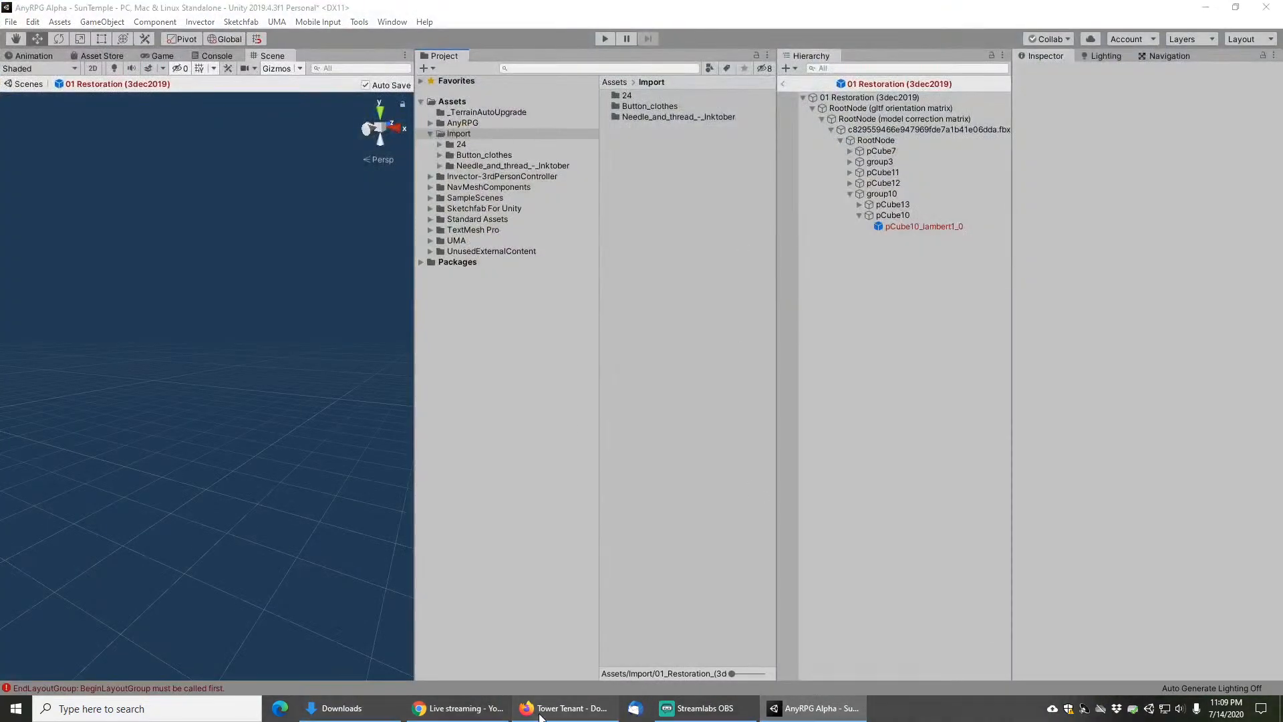
click(565, 709)
click(1205, 8)
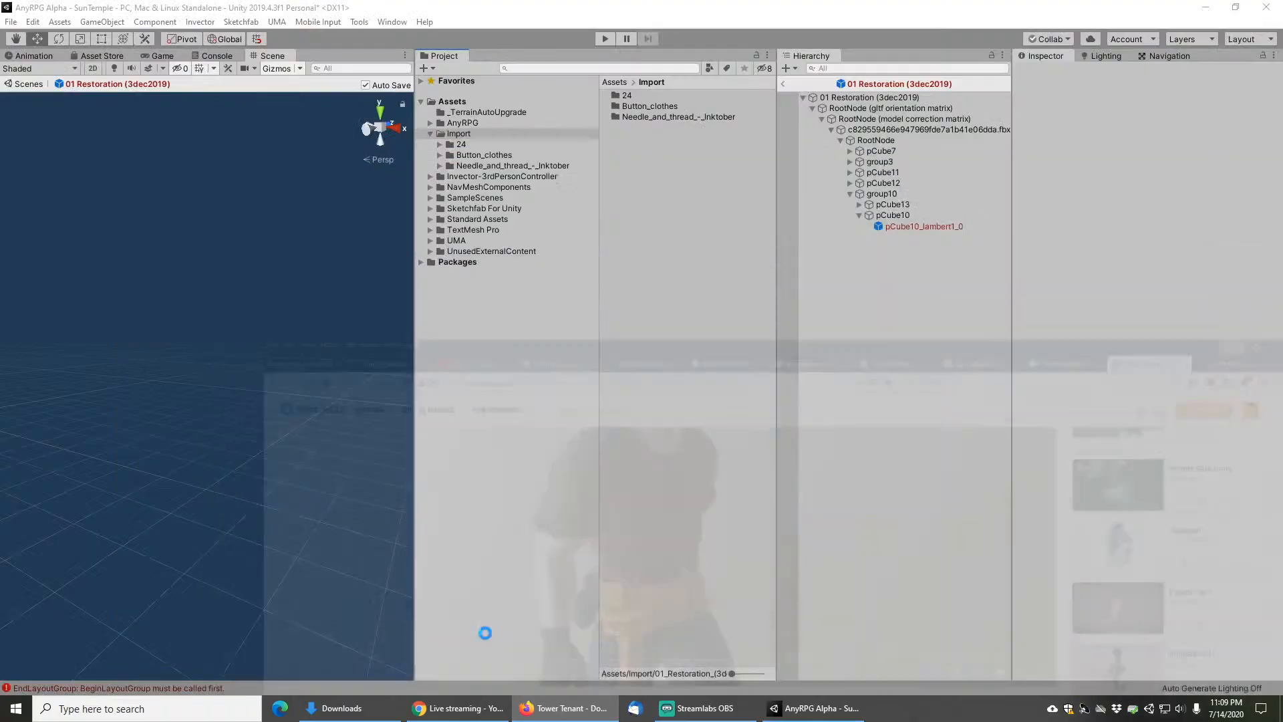
click(326, 711)
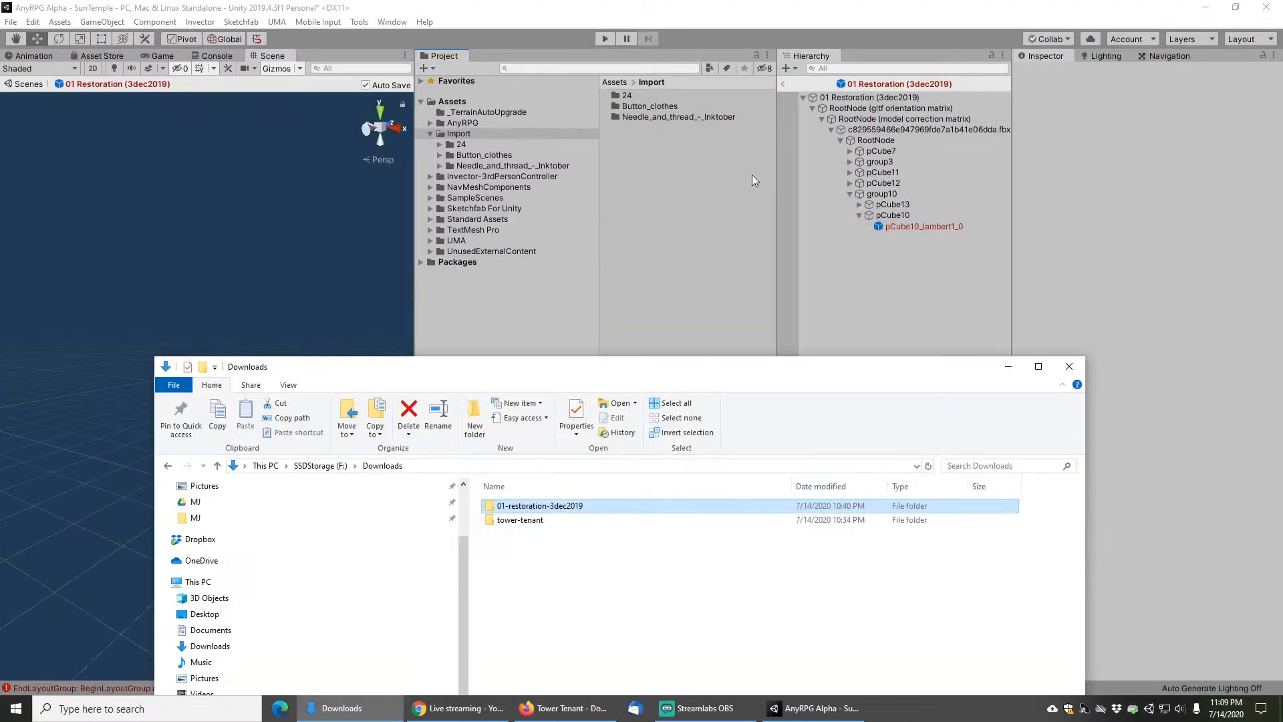
click(522, 523)
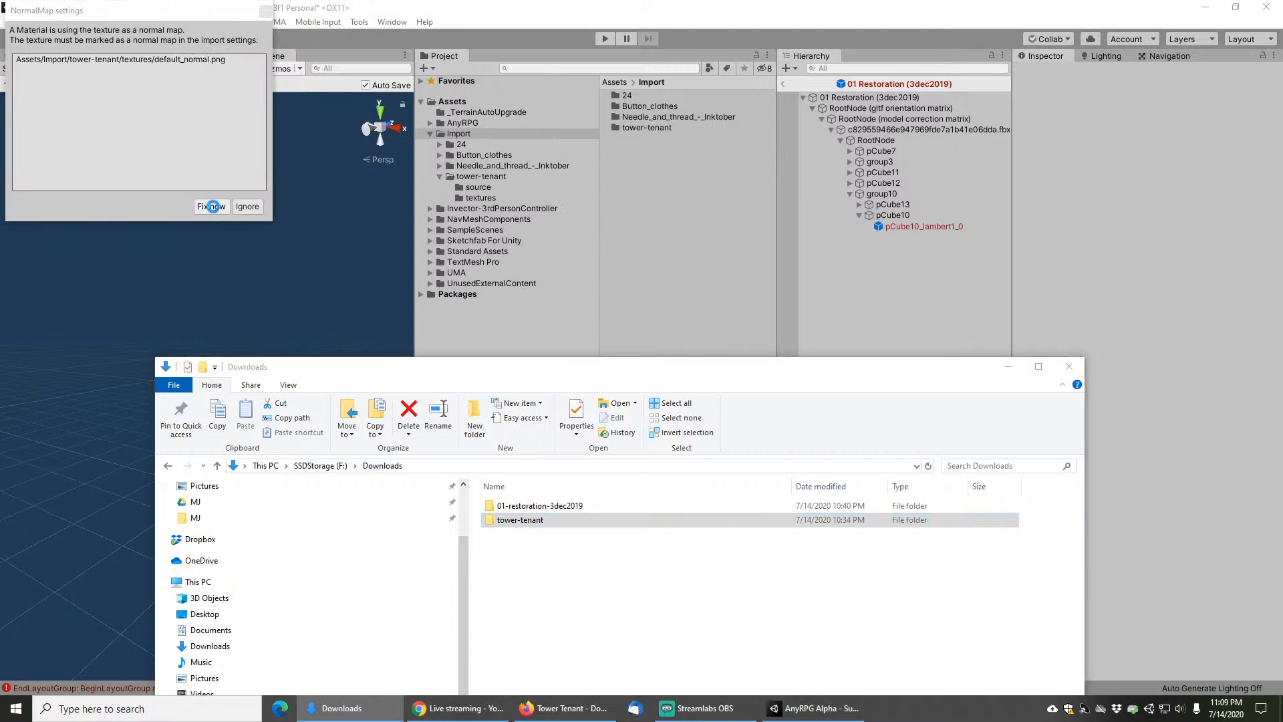
click(440, 202)
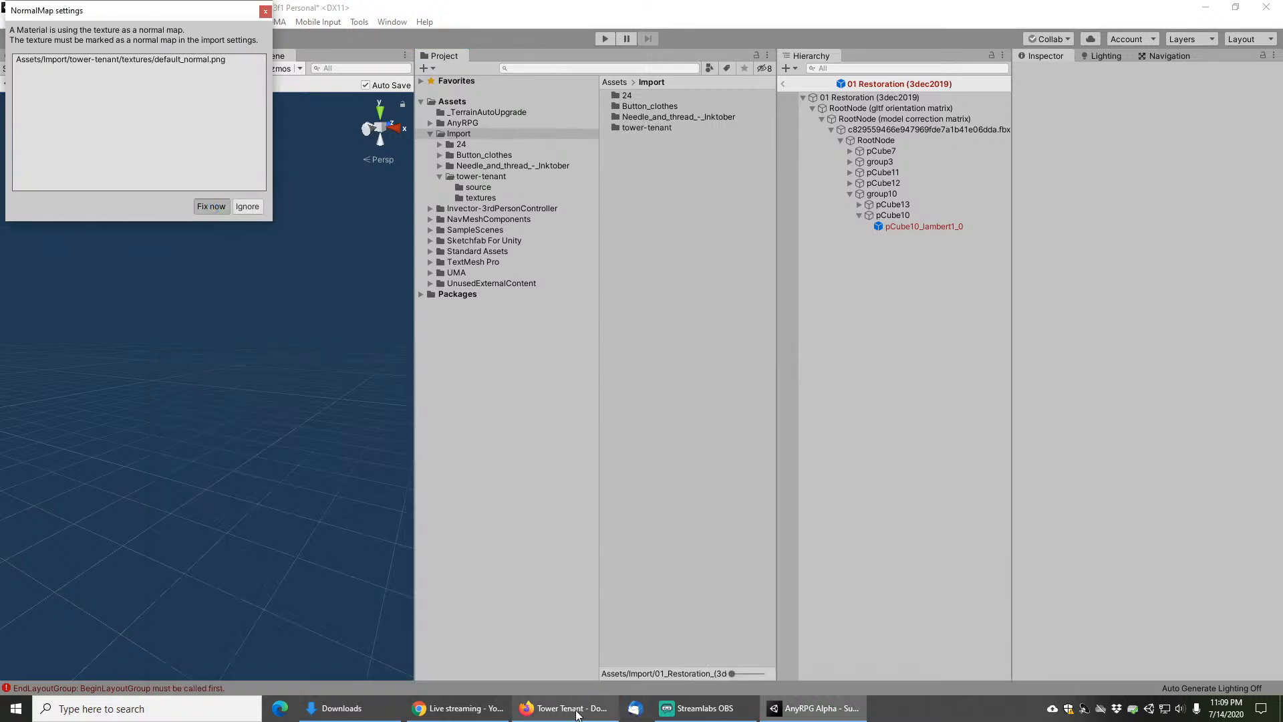
Step: Check the available download formats for Tower Tenant on its Sketchfab page and return to Unity
click(564, 708)
click(98, 545)
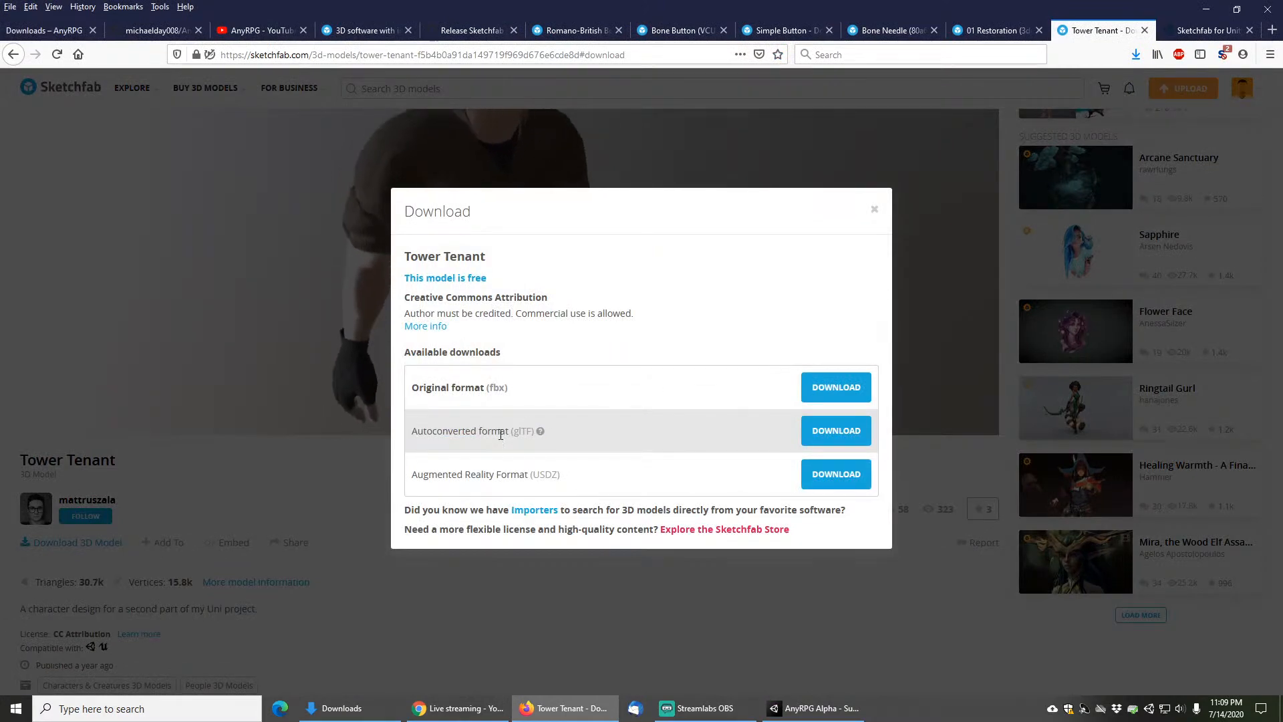
click(874, 210)
key(alt+Tab)
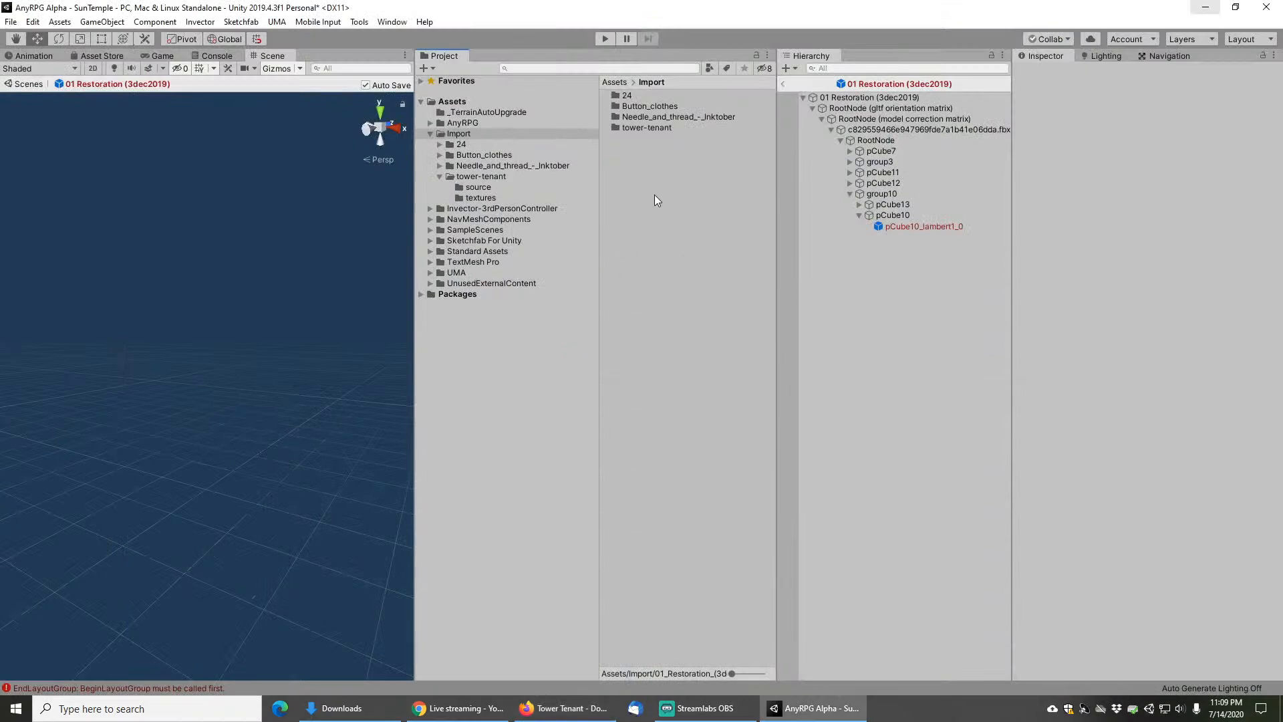
Step: Select the Ready Tower Tenant walk model in the tower-tenant source folder and inspect it from the front in an enlarged preview
click(481, 177)
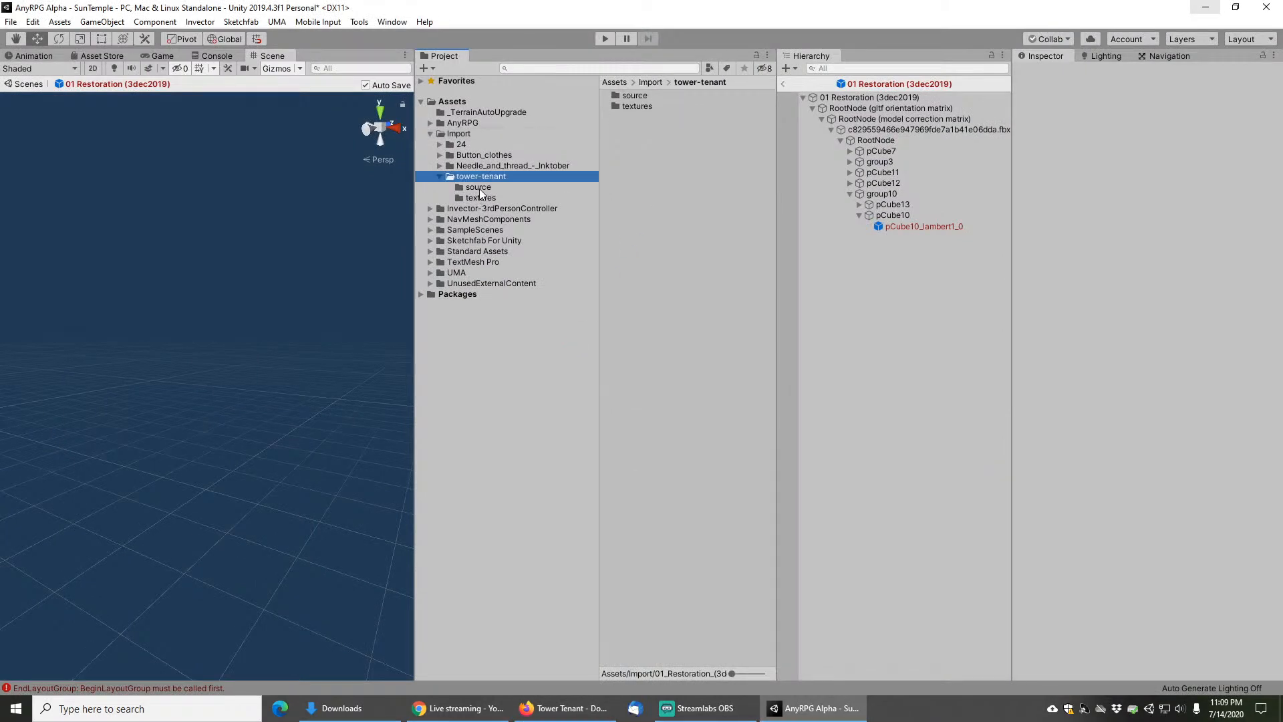
click(479, 187)
click(661, 97)
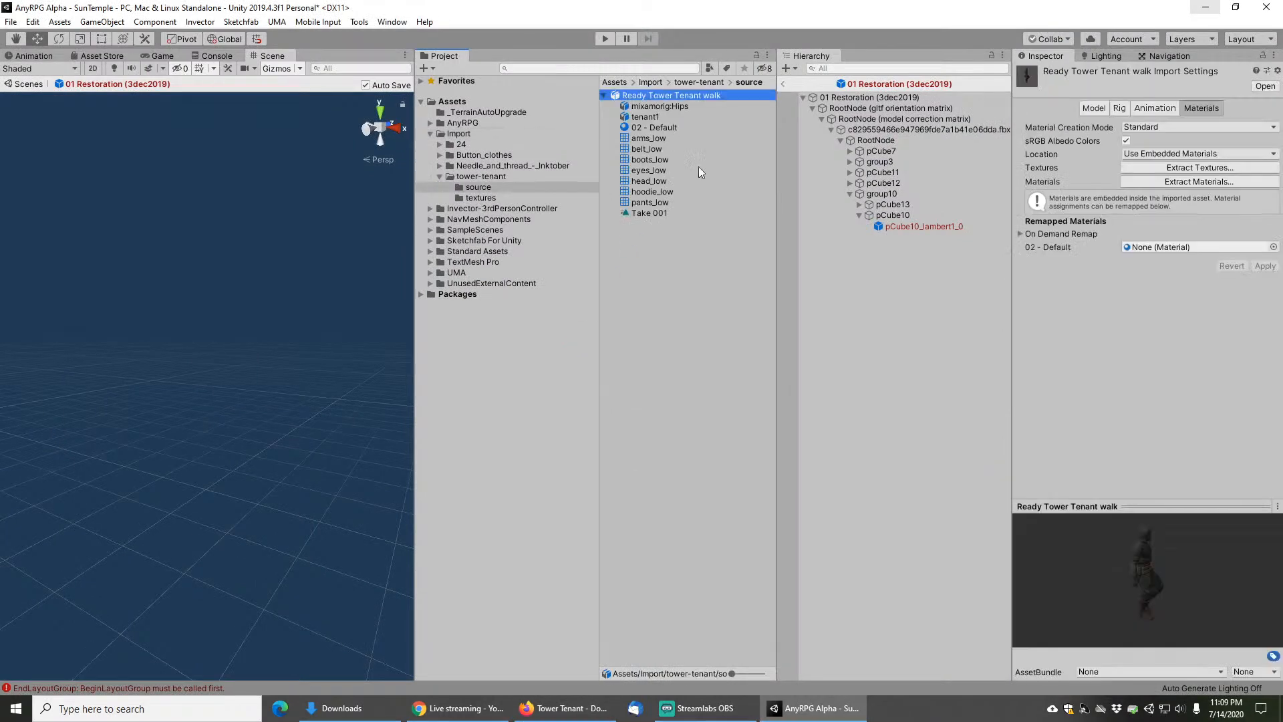
right_click(1082, 510)
drag(590, 299, 339, 319)
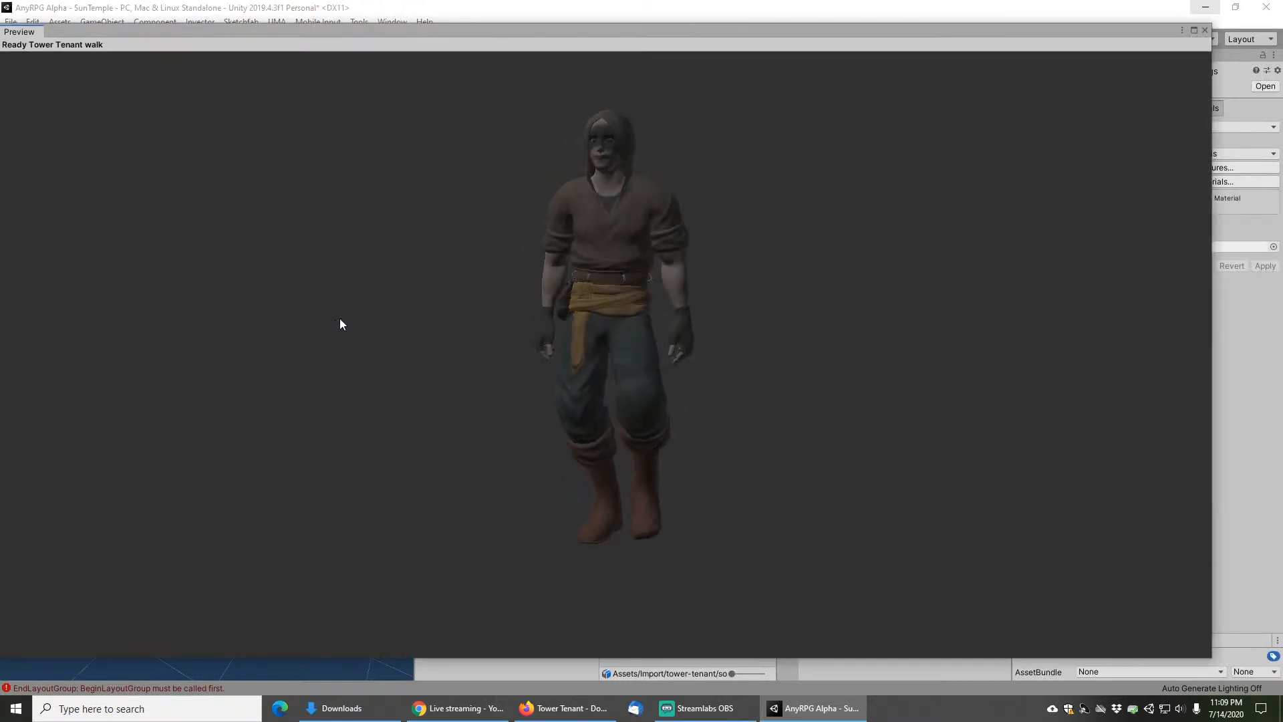
click(1206, 31)
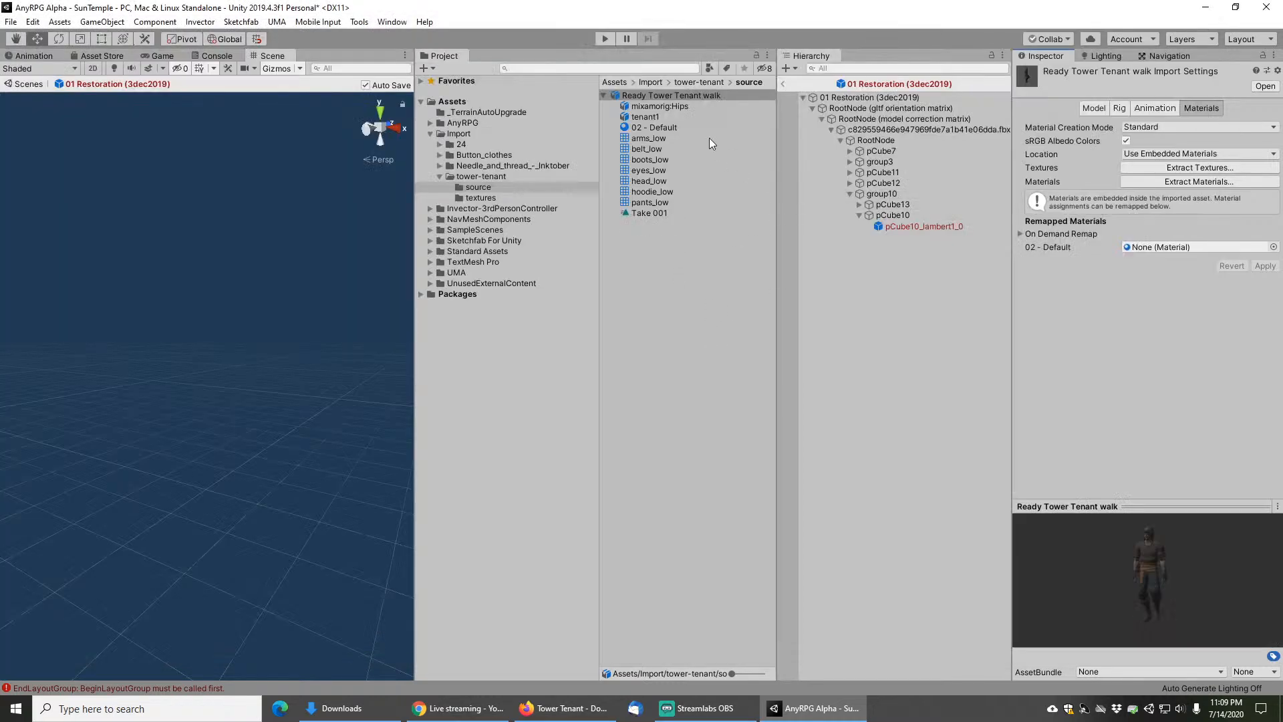
Step: Set the Ready Tower Tenant walk model's rig animation type to Humanoid and apply the import settings
click(1118, 109)
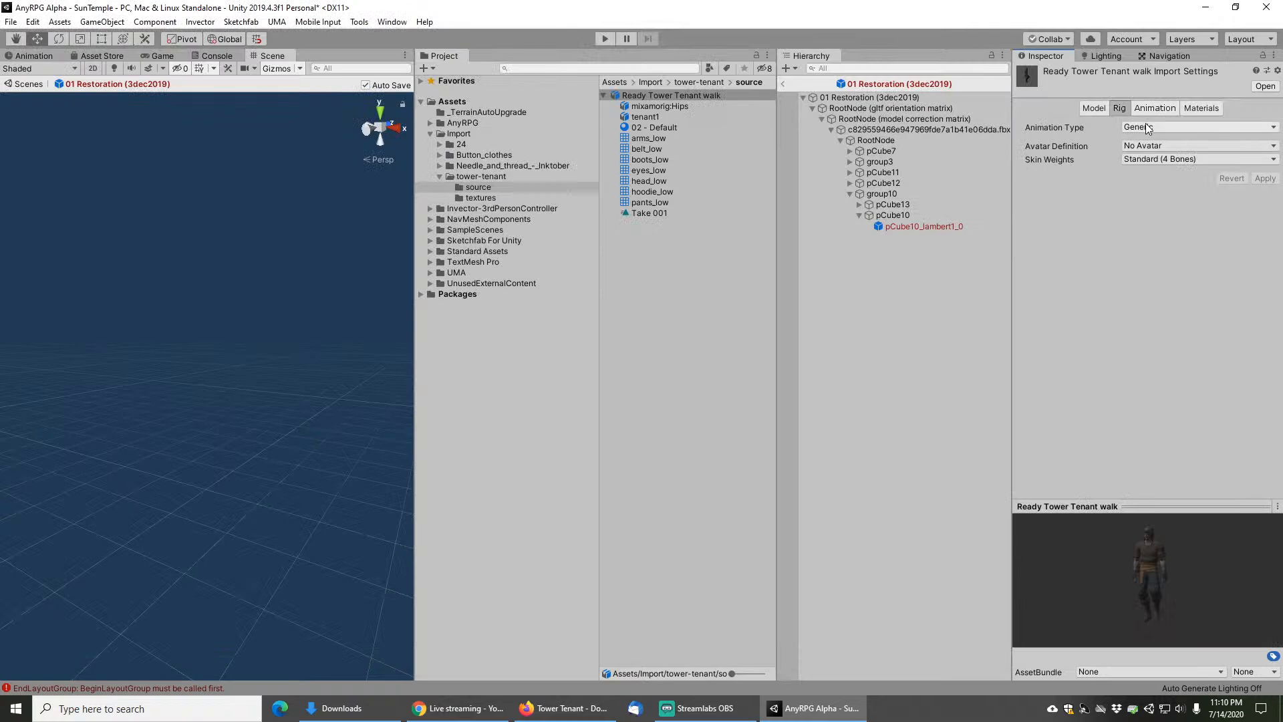
click(1147, 127)
click(1164, 186)
click(1265, 224)
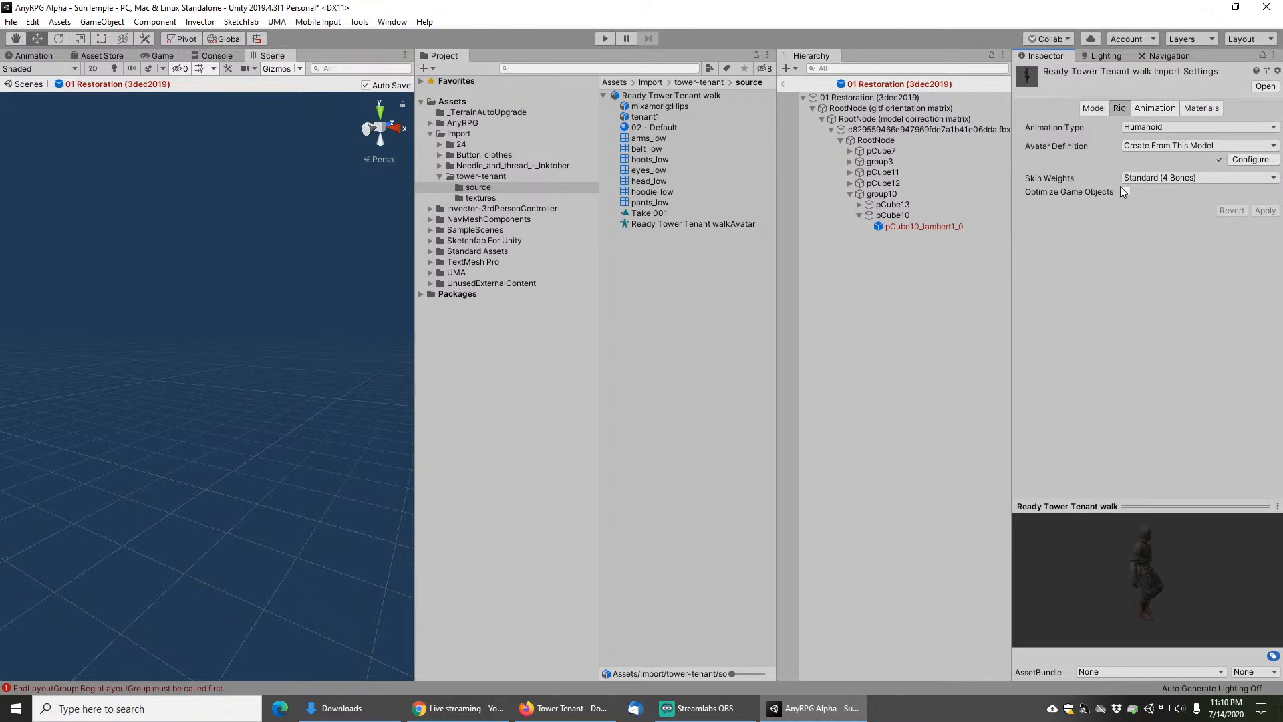
Step: Play the Ready Tower Tenant walk model's Take 001 clip in an enlarged preview and stop the playback
click(1158, 109)
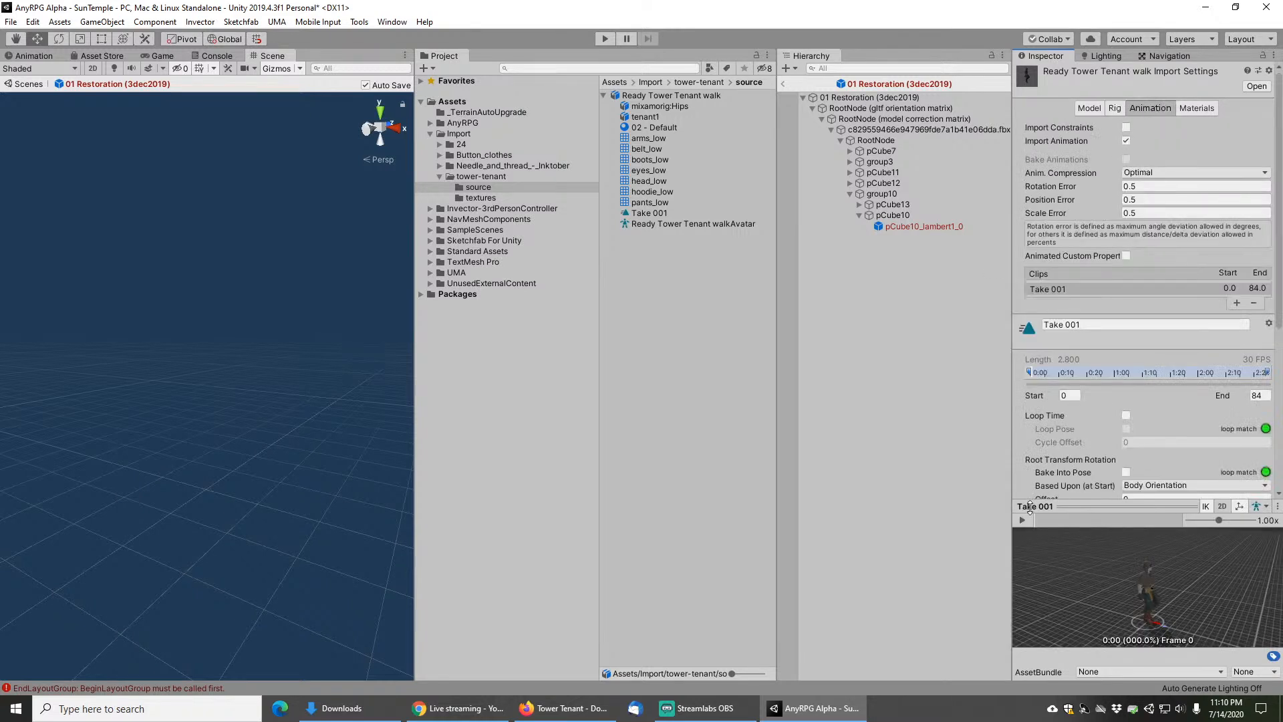
click(1022, 520)
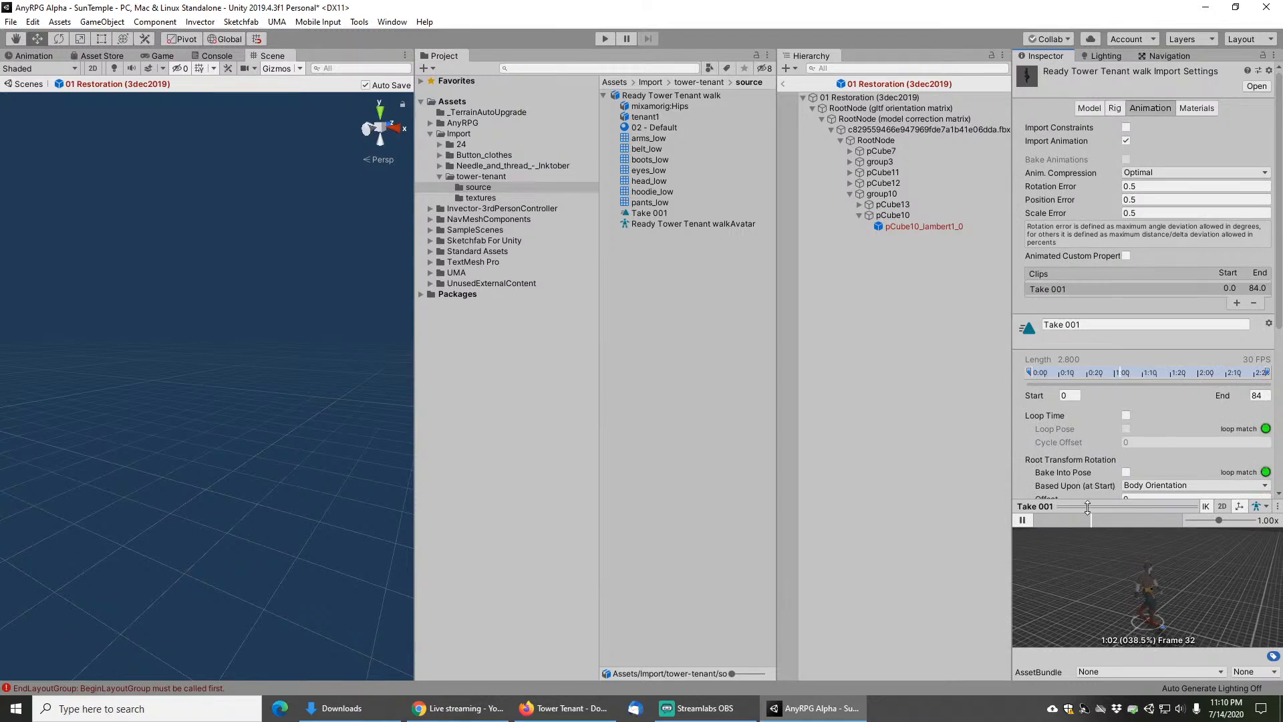
double_click(1088, 506)
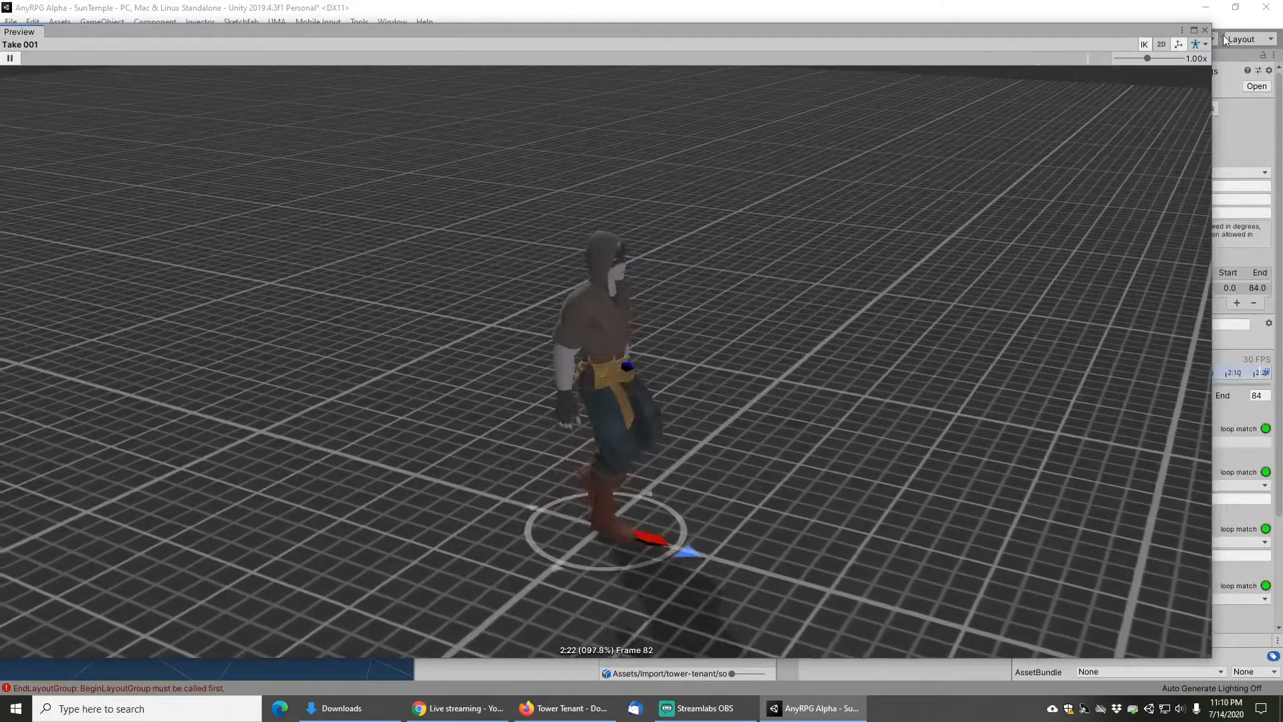
click(1205, 30)
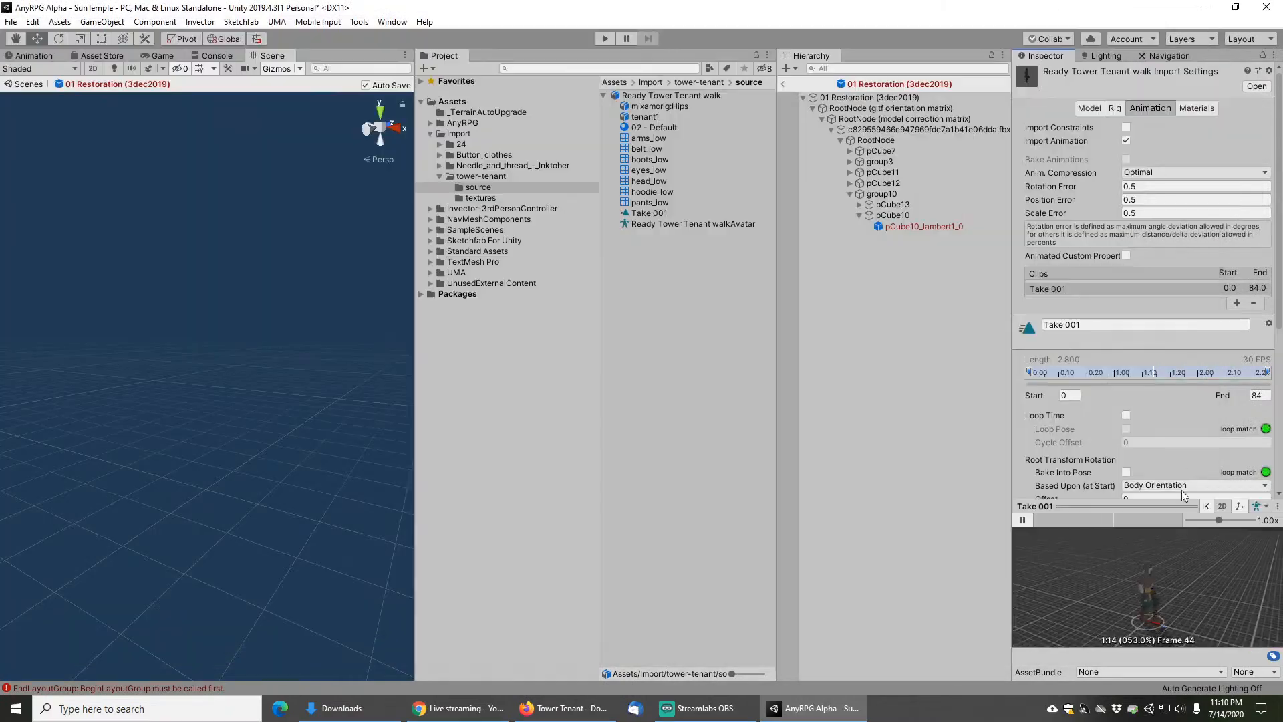
click(1026, 521)
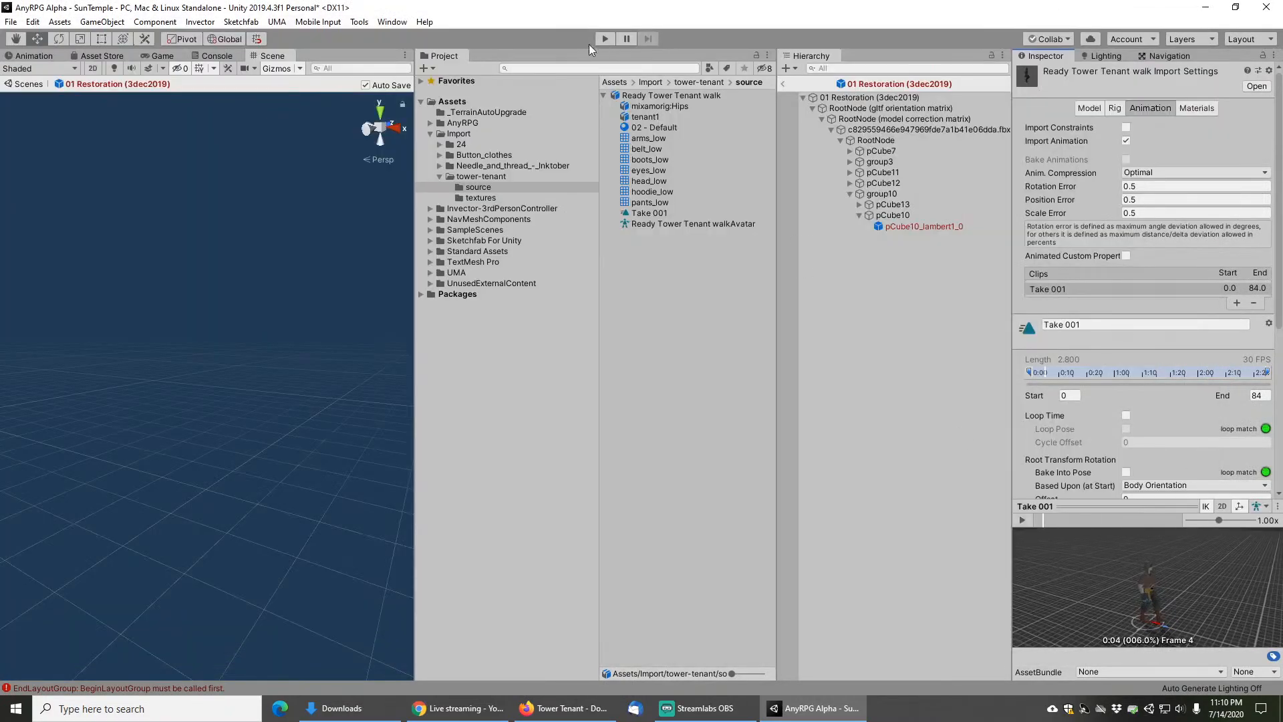
Step: Search the project for "idlen" and play the AnyRPGIdleNeutral animation on the default character in an enlarged preview
click(570, 69)
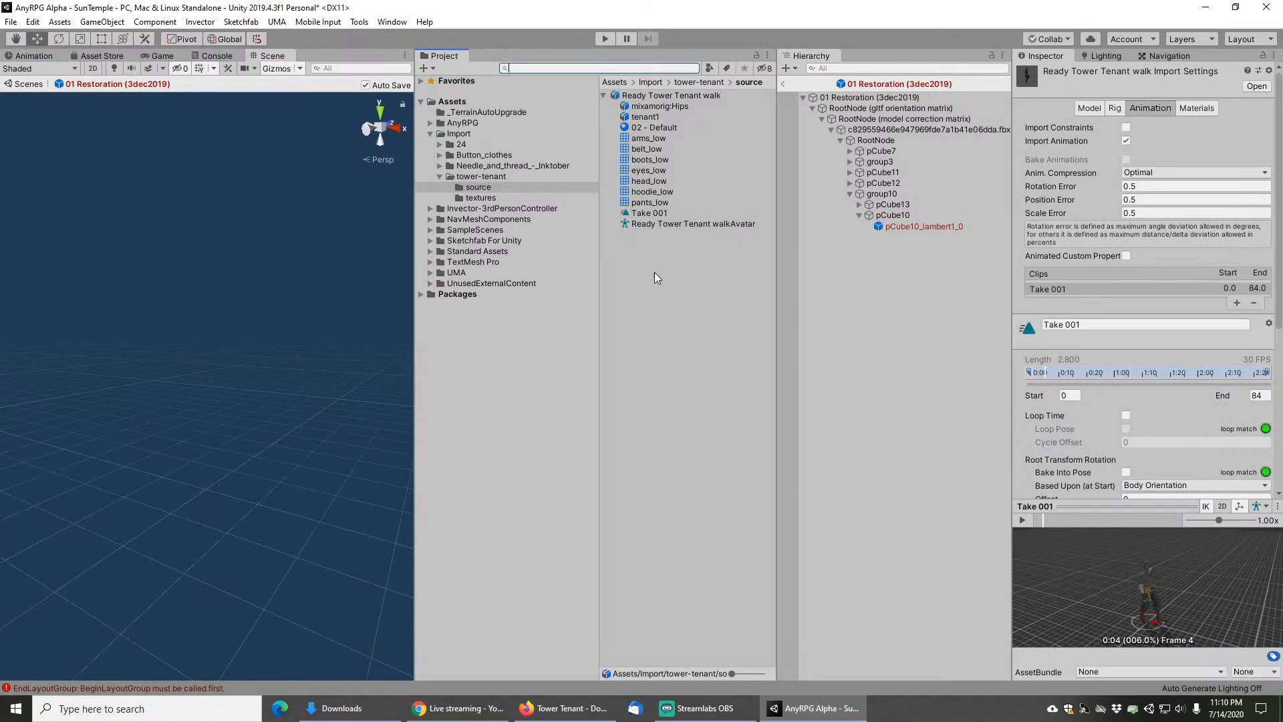
text(idle)
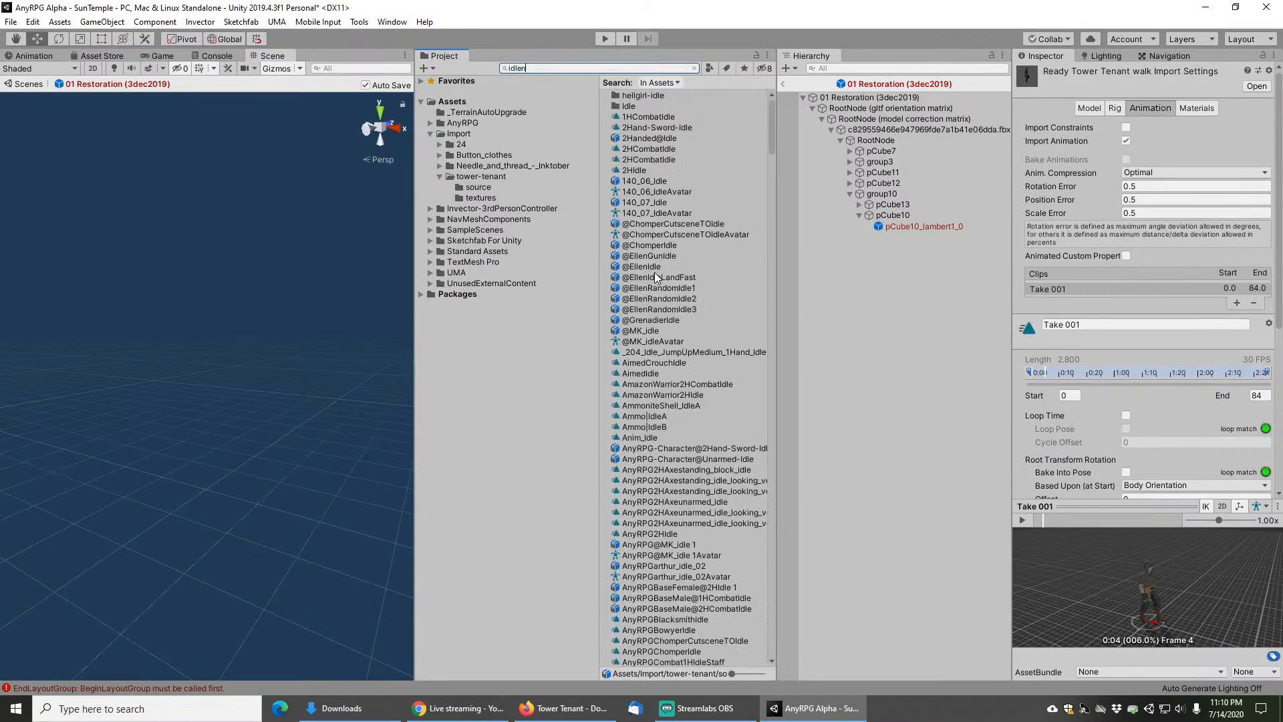
text(n)
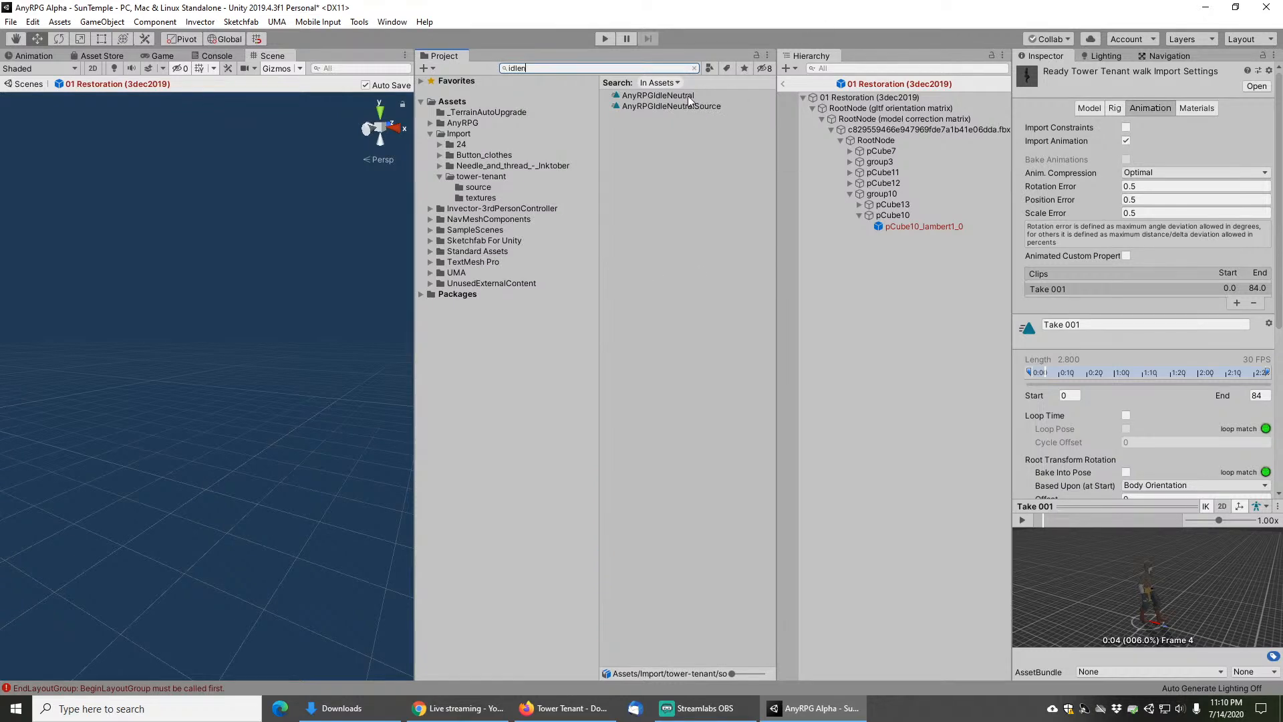
click(667, 97)
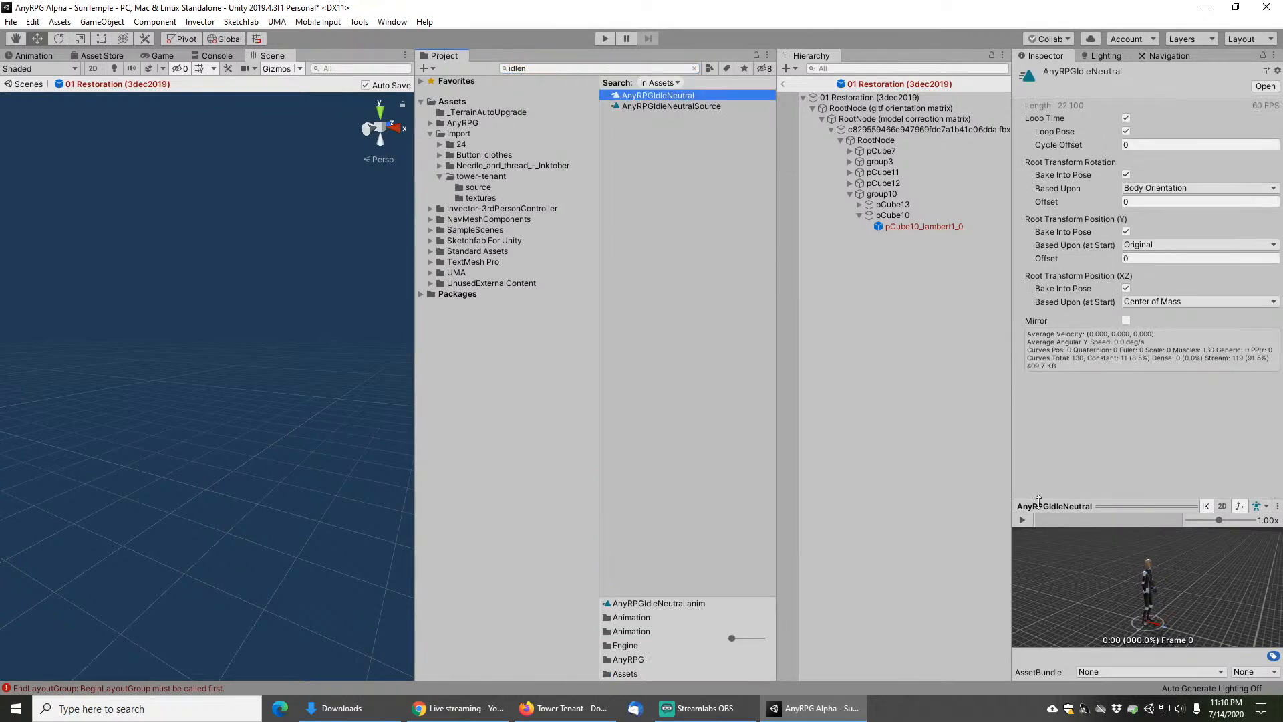
right_click(1101, 506)
click(9, 58)
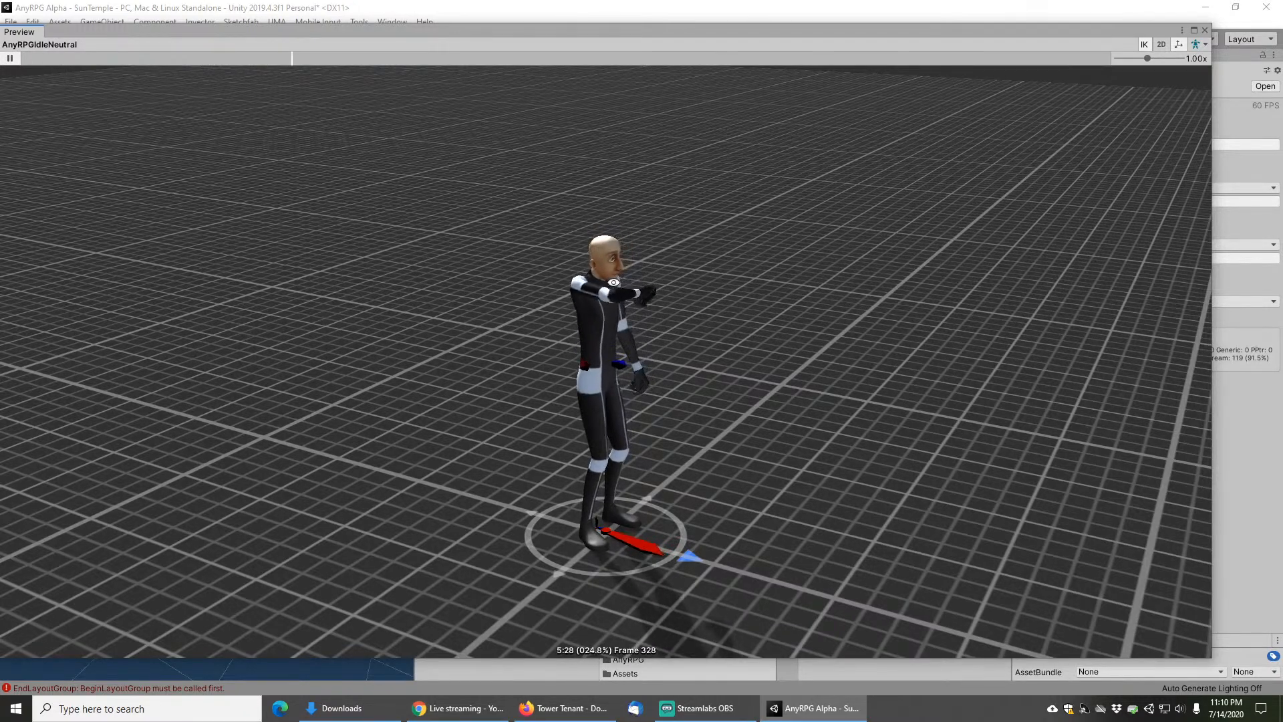
click(10, 58)
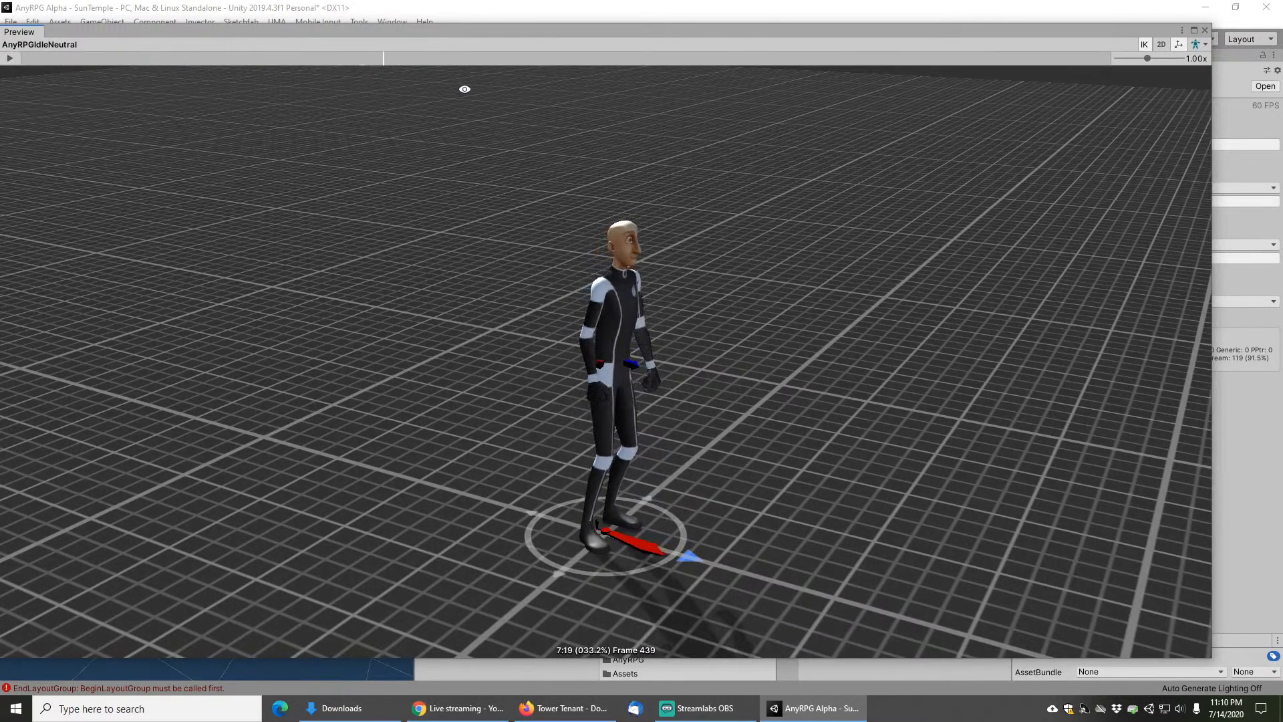
click(1205, 30)
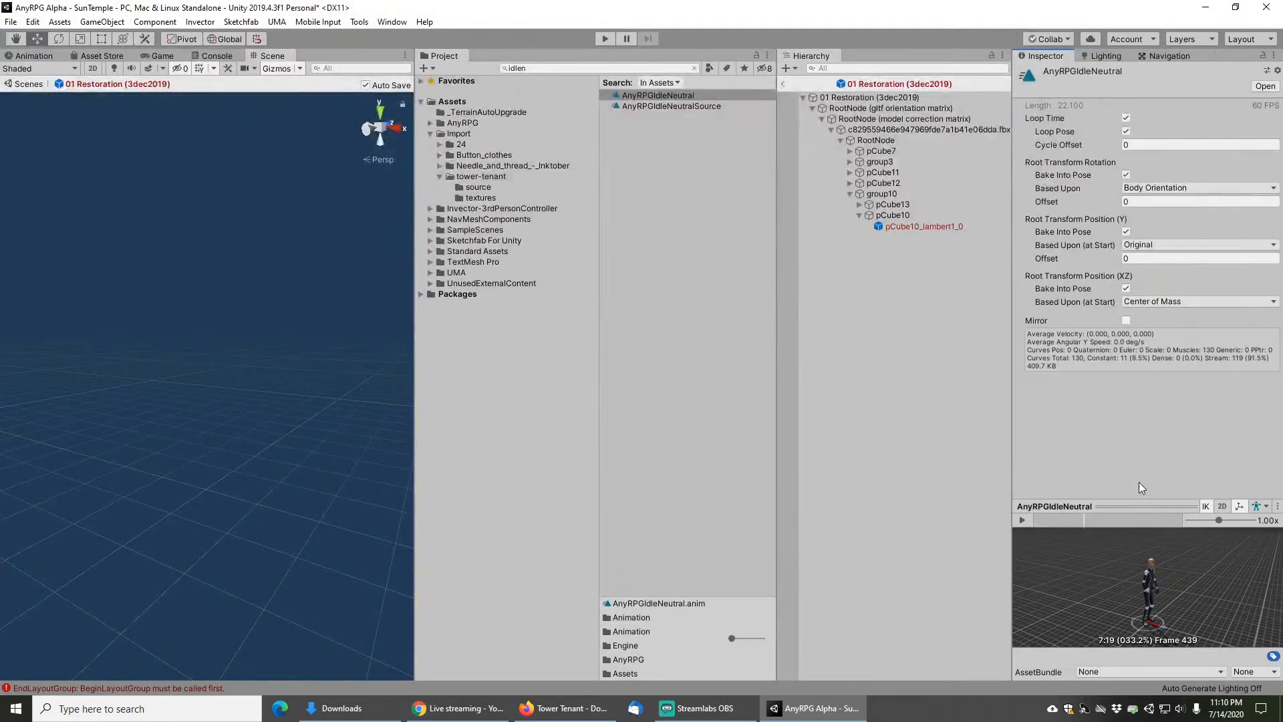
Step: Use the Ready Tower Tenant walk model as the AnyRPGIdleNeutral preview character and inspect the idle animation enlarged
click(480, 188)
drag(640, 96, 1164, 589)
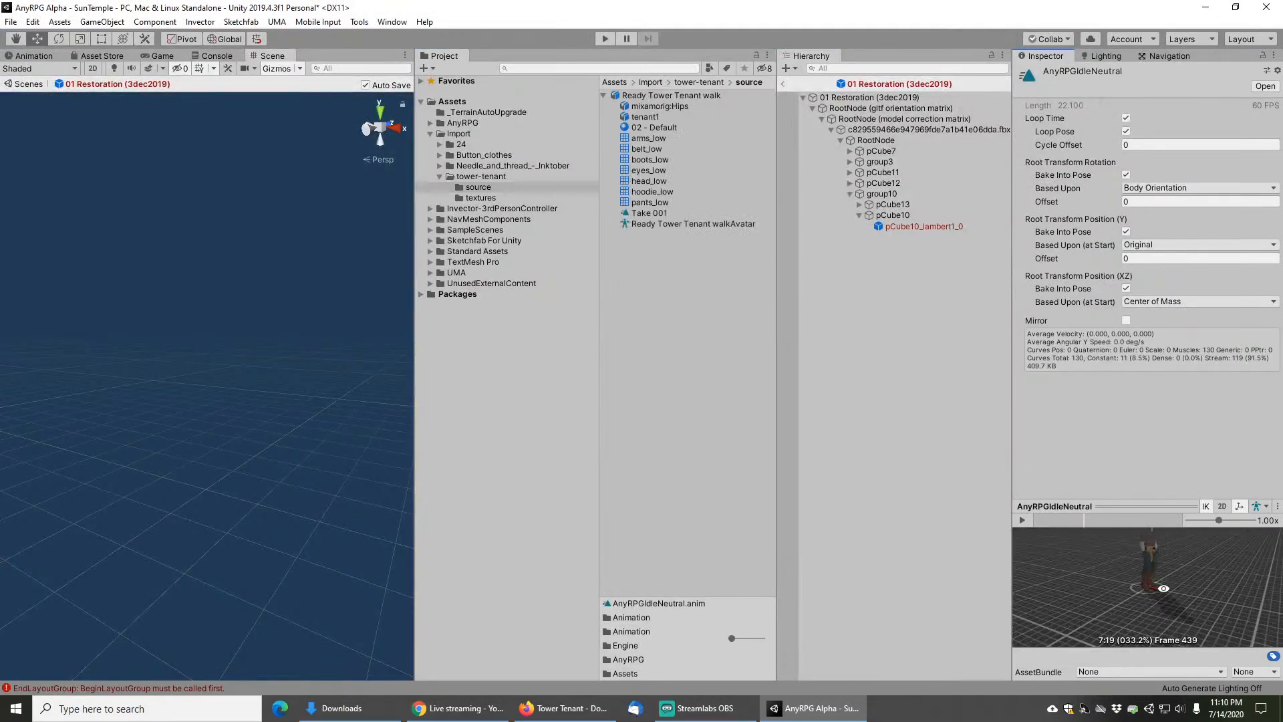
right_click(1106, 506)
drag(583, 185, 591, 219)
mouse_move(711, 302)
mouse_down()
mouse_move(716, 226)
mouse_move(722, 306)
mouse_up()
middle_drag(722, 306, 689, 276)
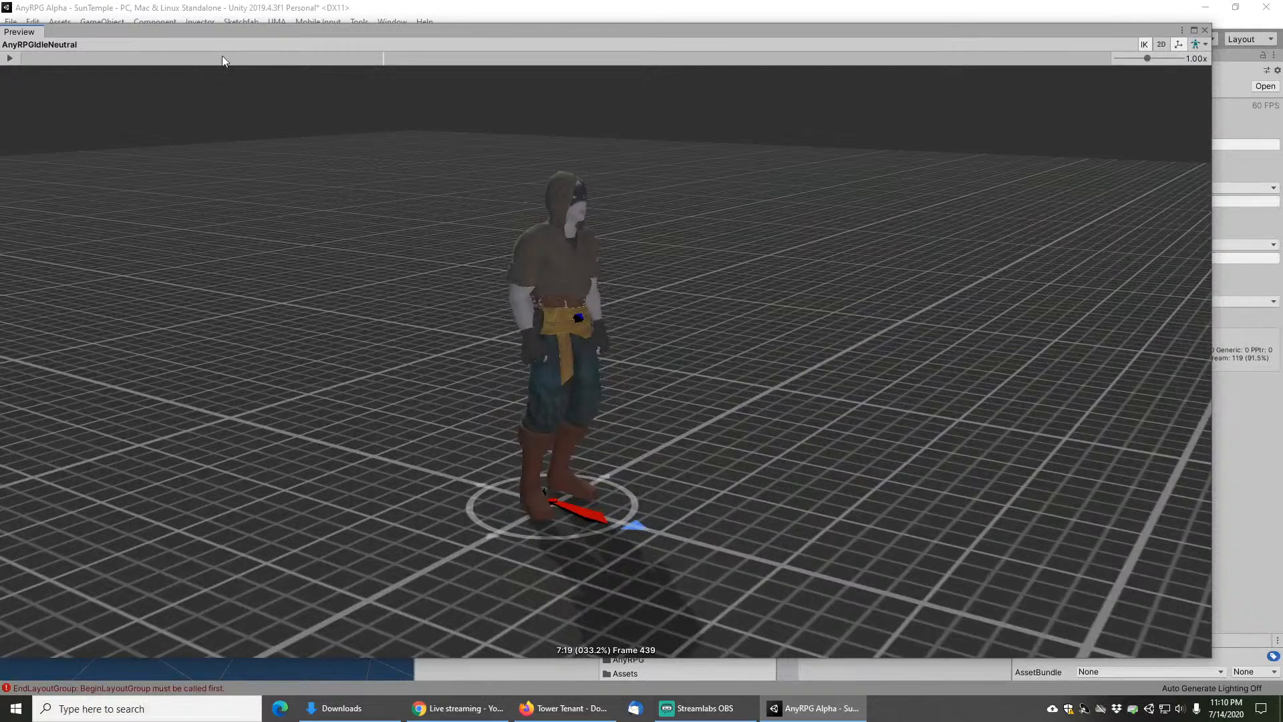
click(10, 58)
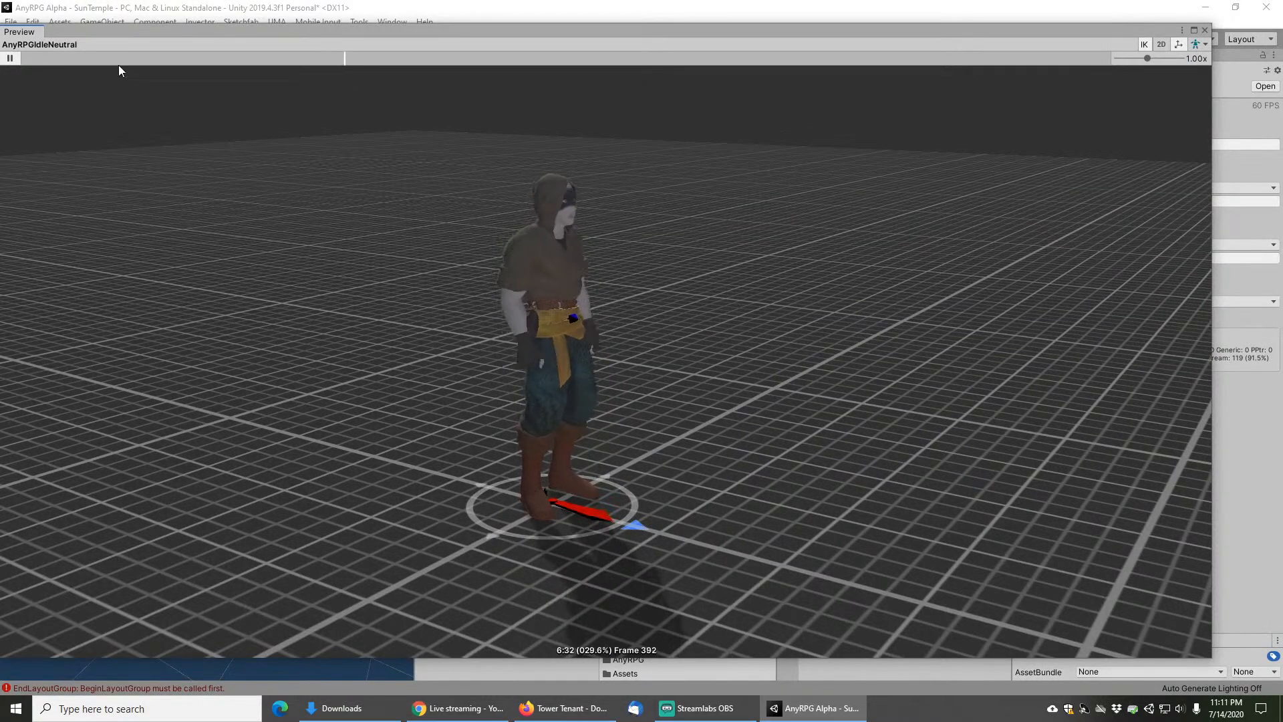
click(9, 58)
drag(690, 323, 659, 330)
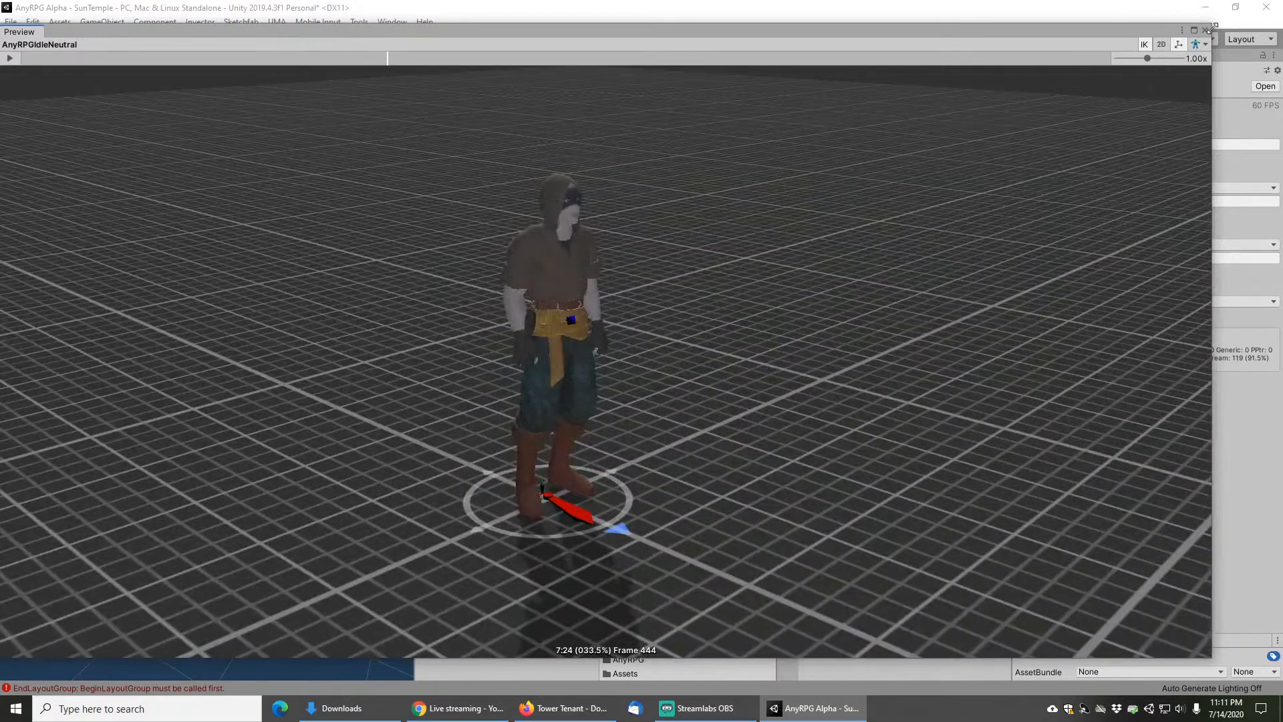
click(1206, 30)
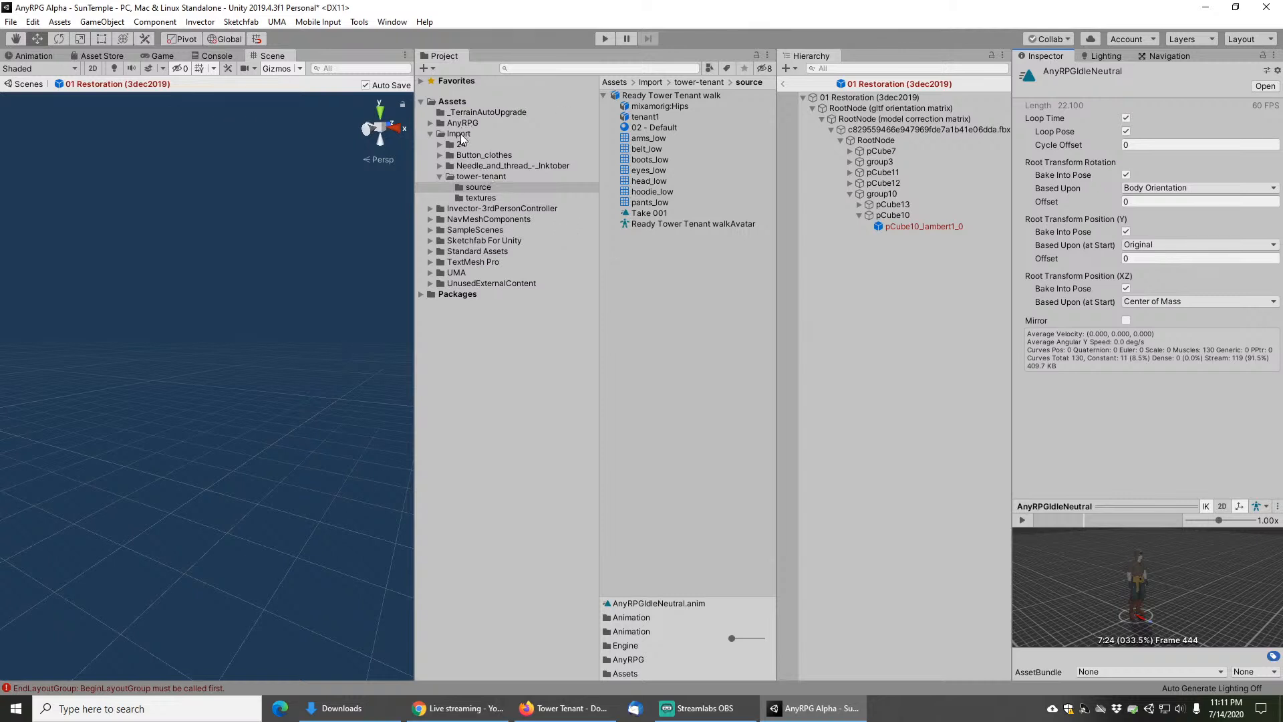
Step: Leave the 01 Restoration prefab for the main scene and delete the tower-tenant folder from Assets/Import
click(459, 134)
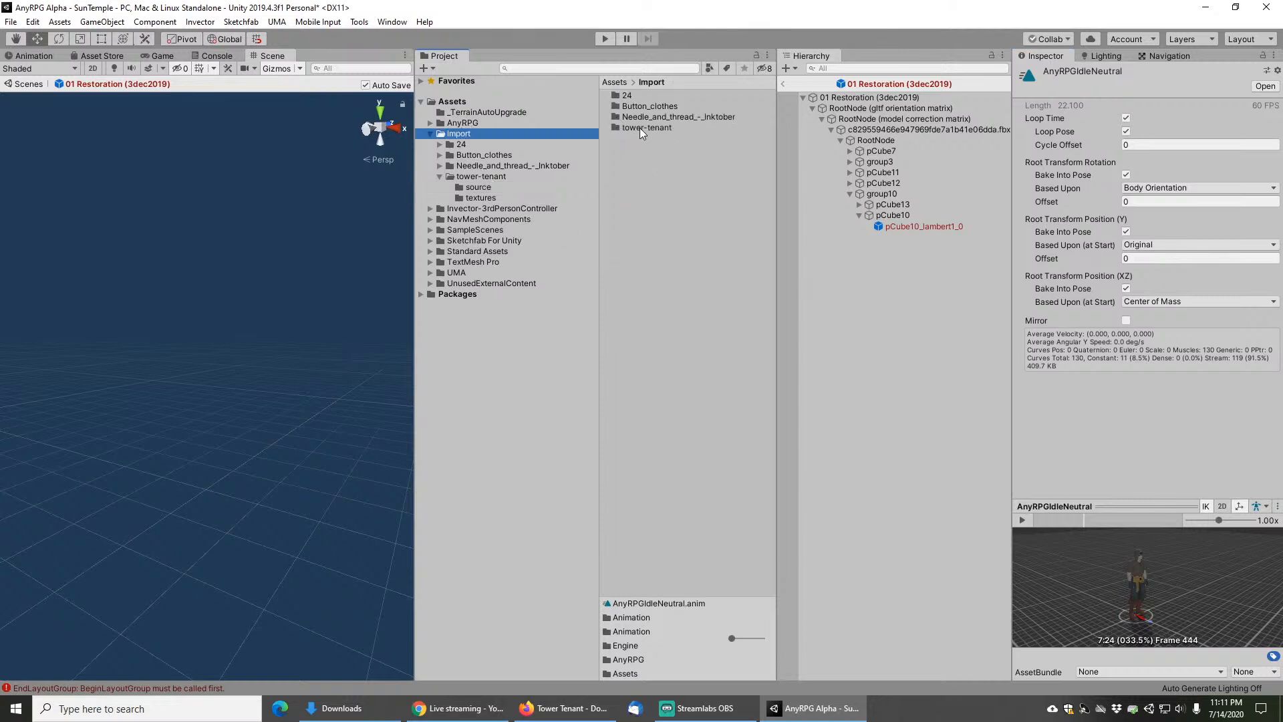
click(783, 84)
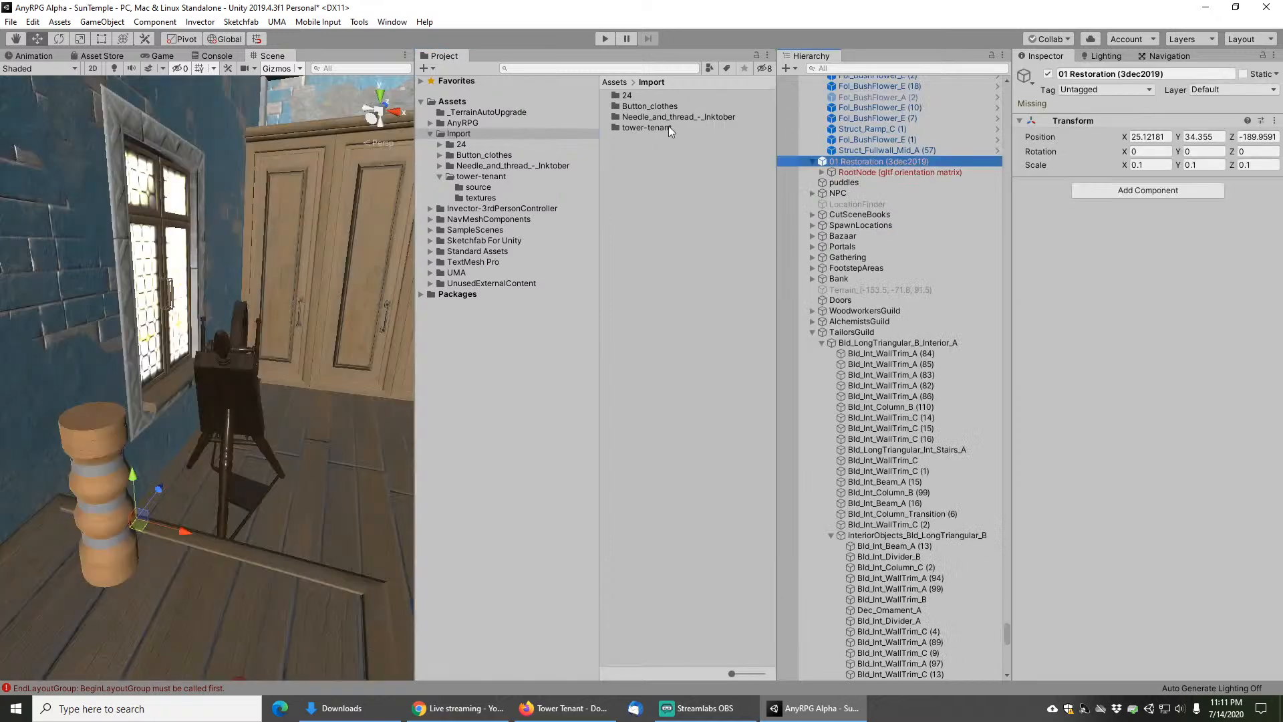
click(635, 127)
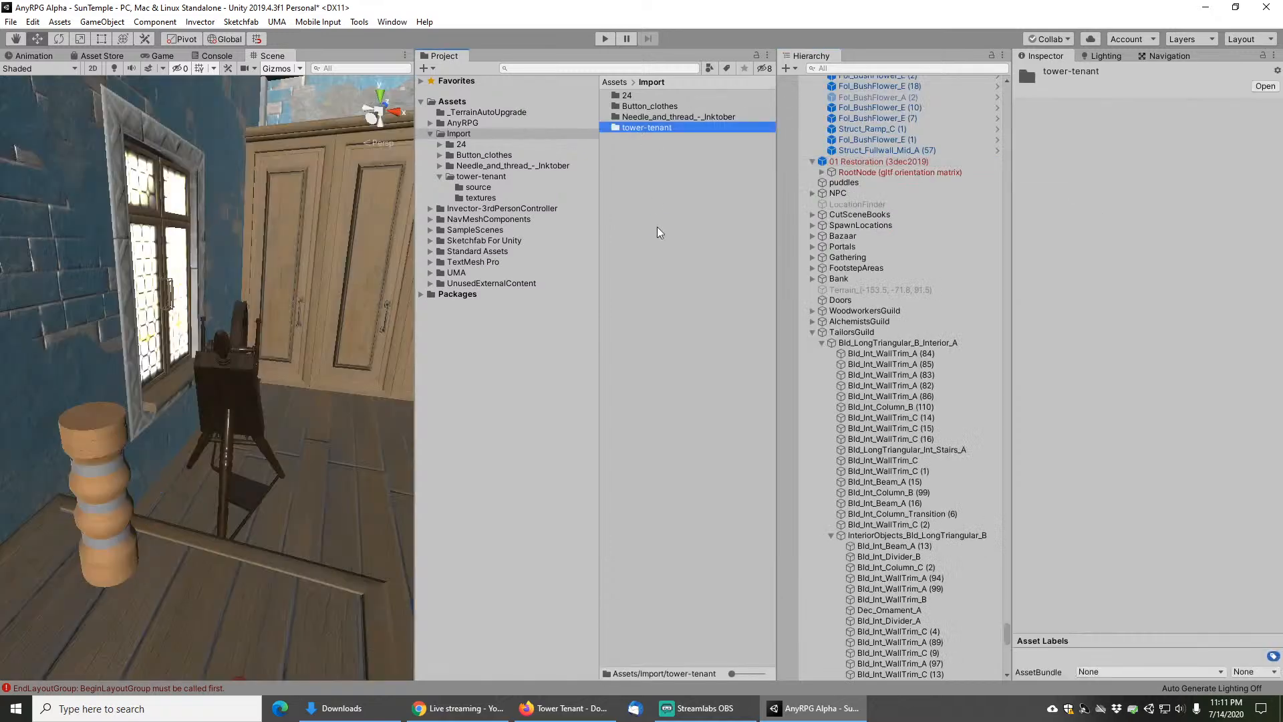
key(Delete)
click(679, 382)
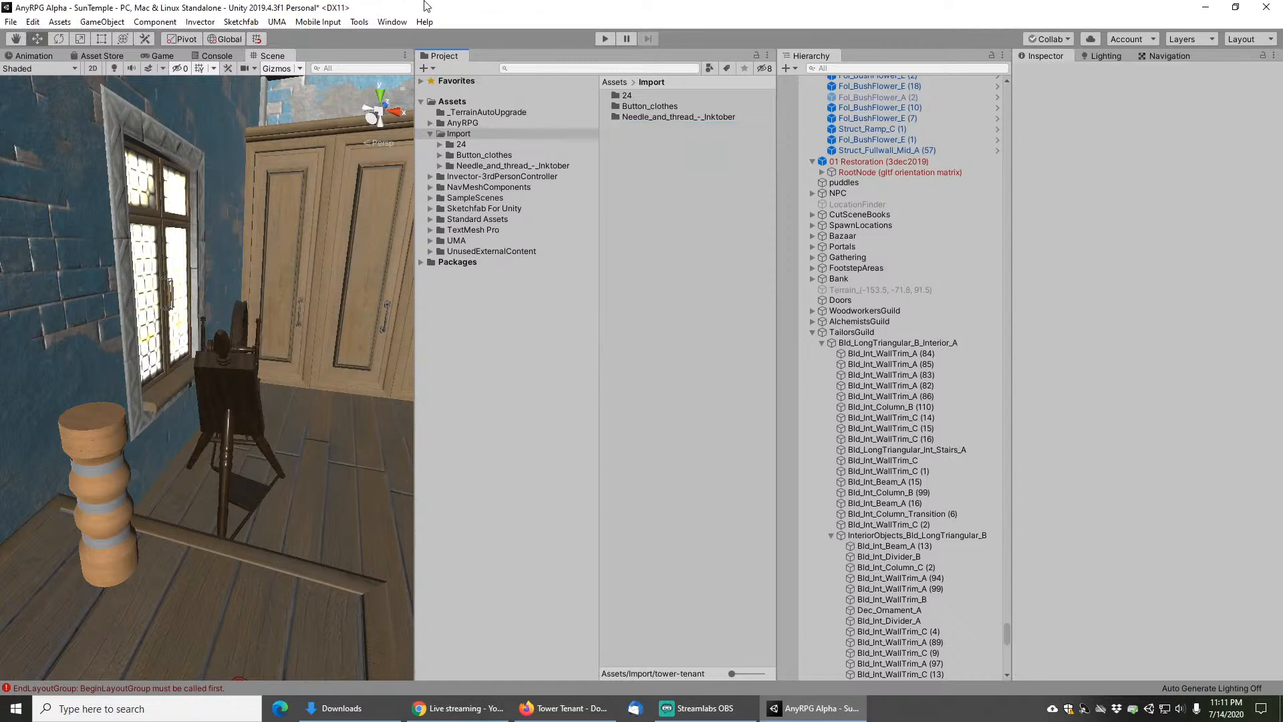
Step: Search the Sketchfab model browser in Unity for "tower tenant" with the Staff Picked filter turned off
click(360, 23)
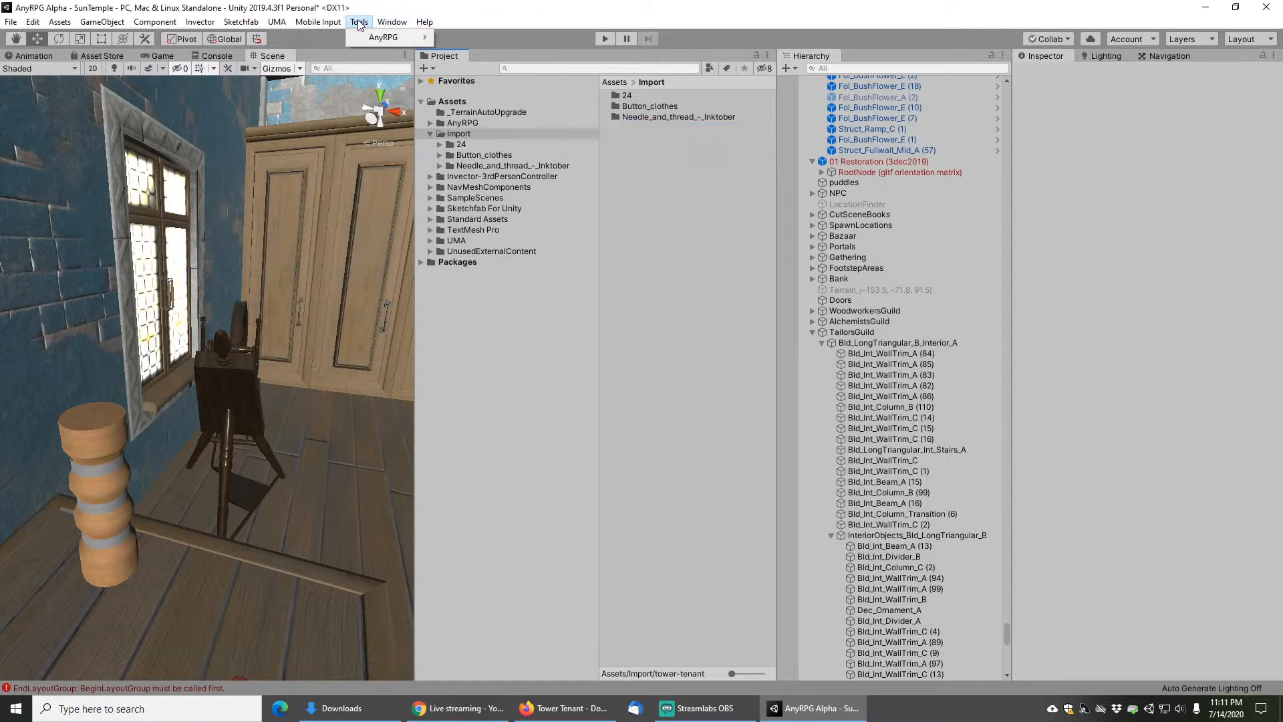
mouse_move(242, 22)
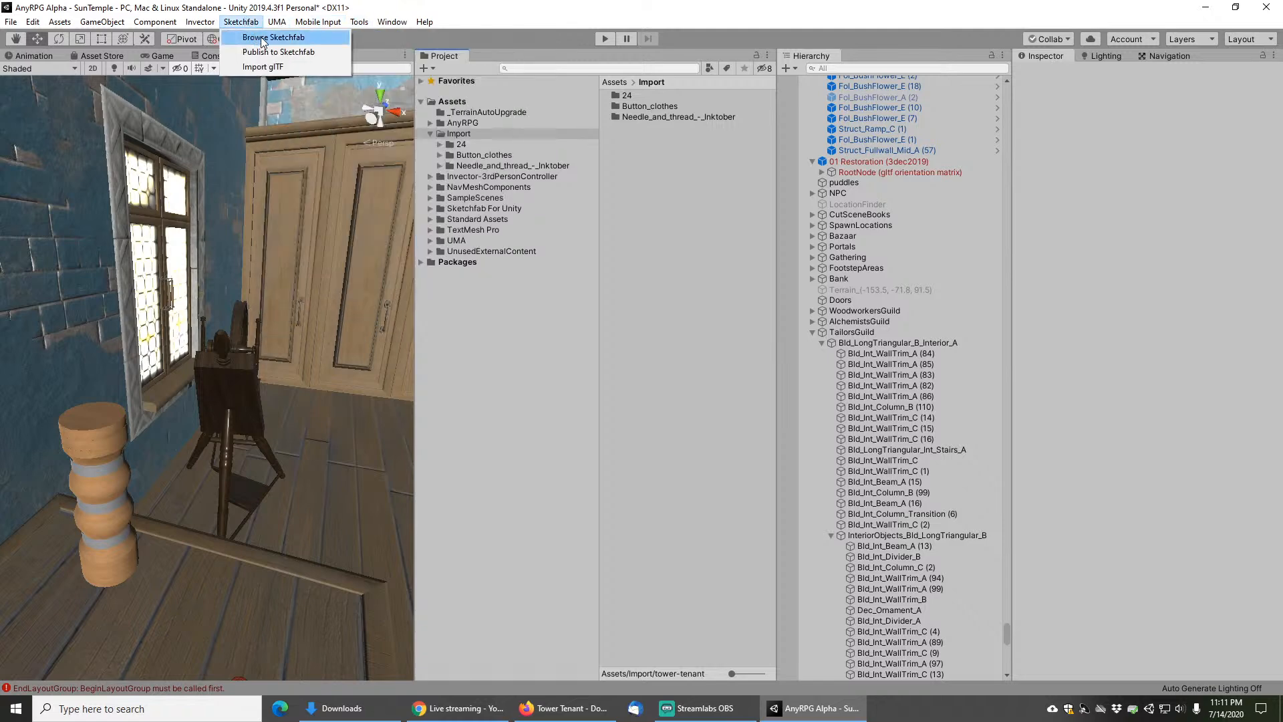
click(262, 39)
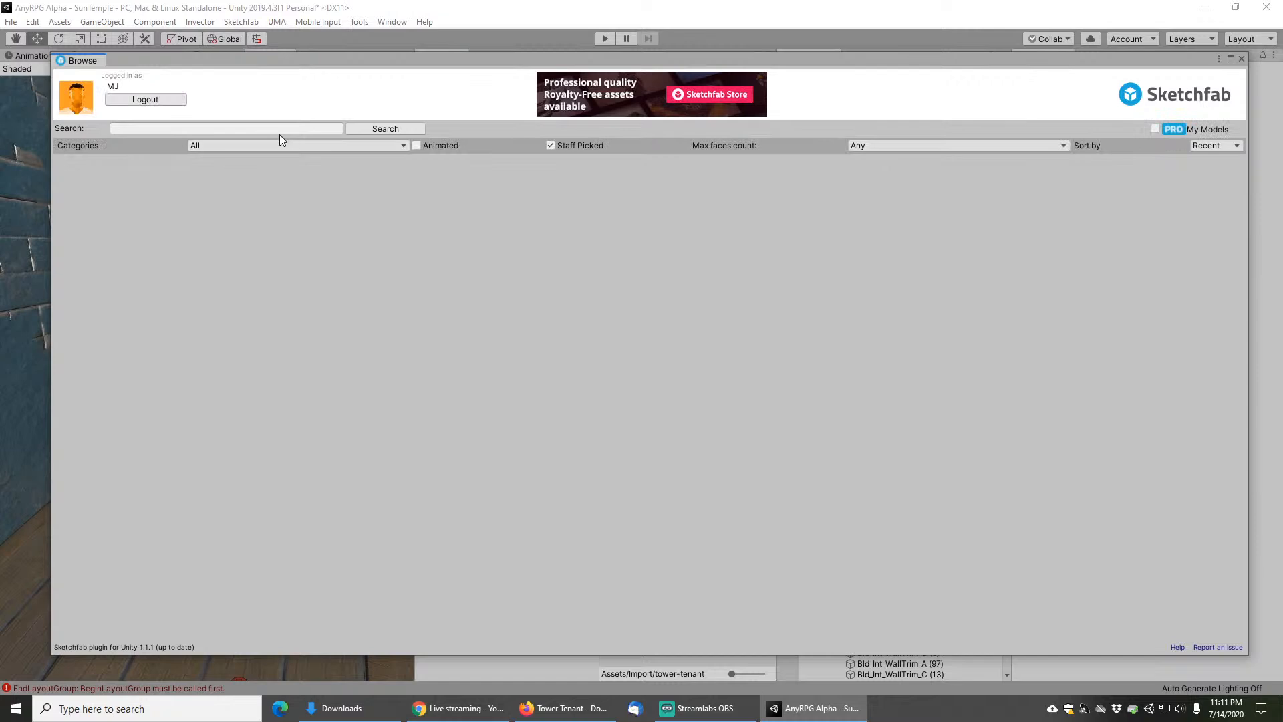
click(273, 129)
text(tower tenant)
key(Return)
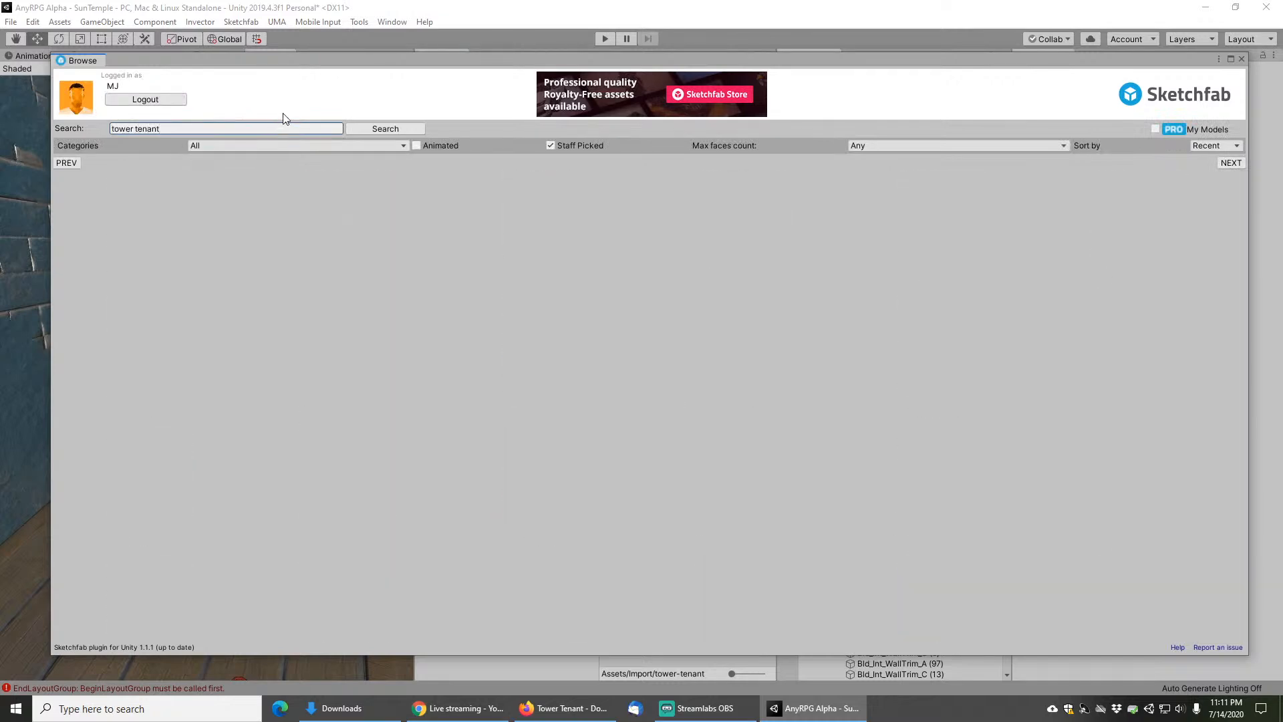
click(549, 146)
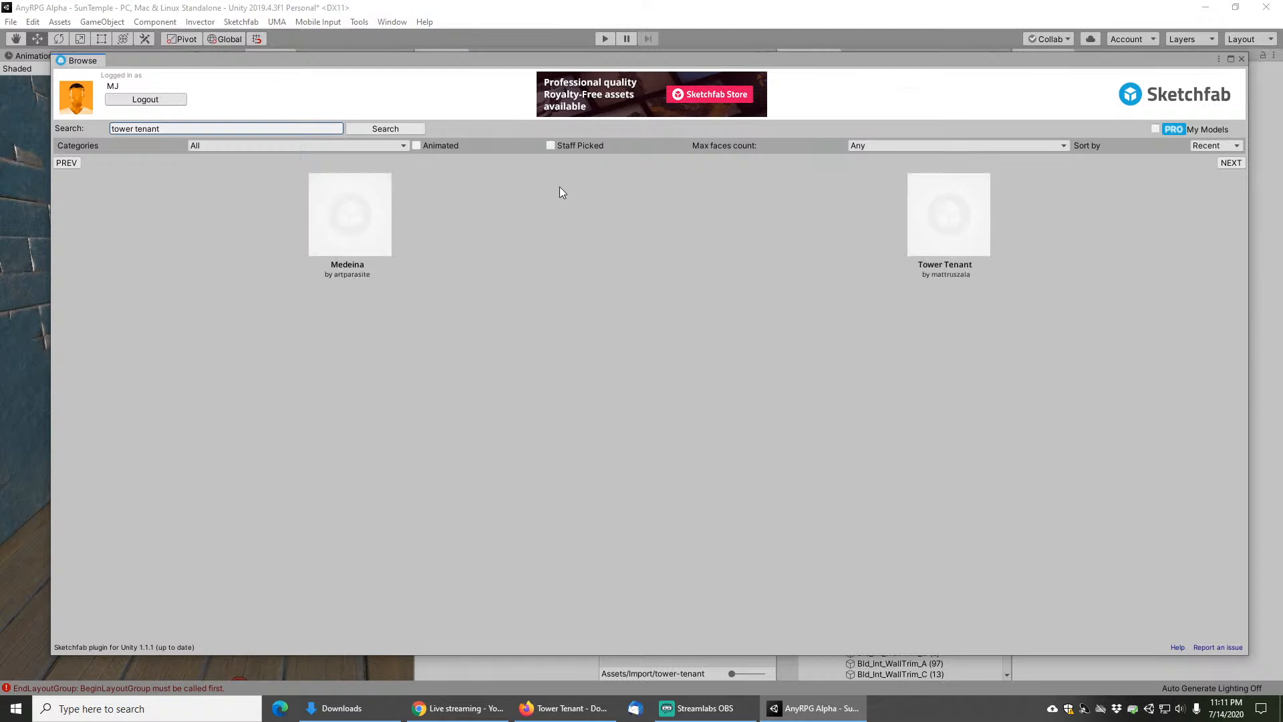
Step: Download the Tower Tenant model into Assets/Import/Tower_Tenant without adding it to the current scene, and close the Sketchfab windows
click(958, 207)
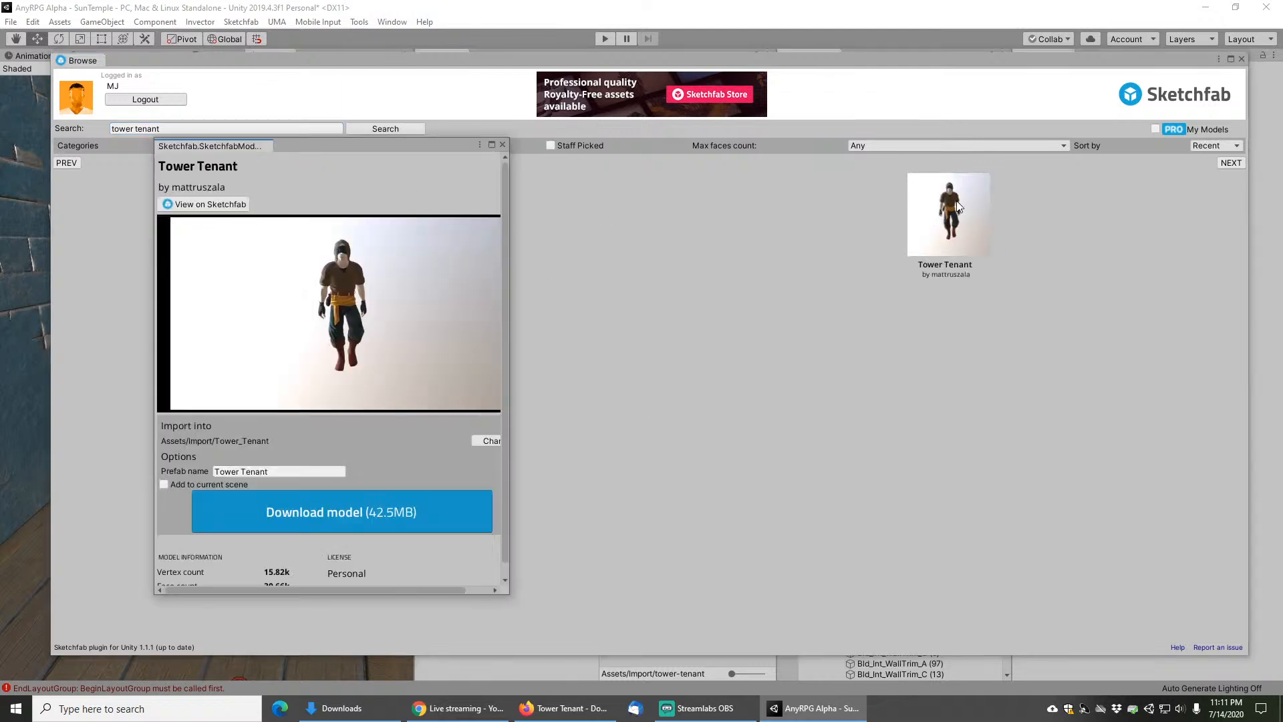
click(314, 515)
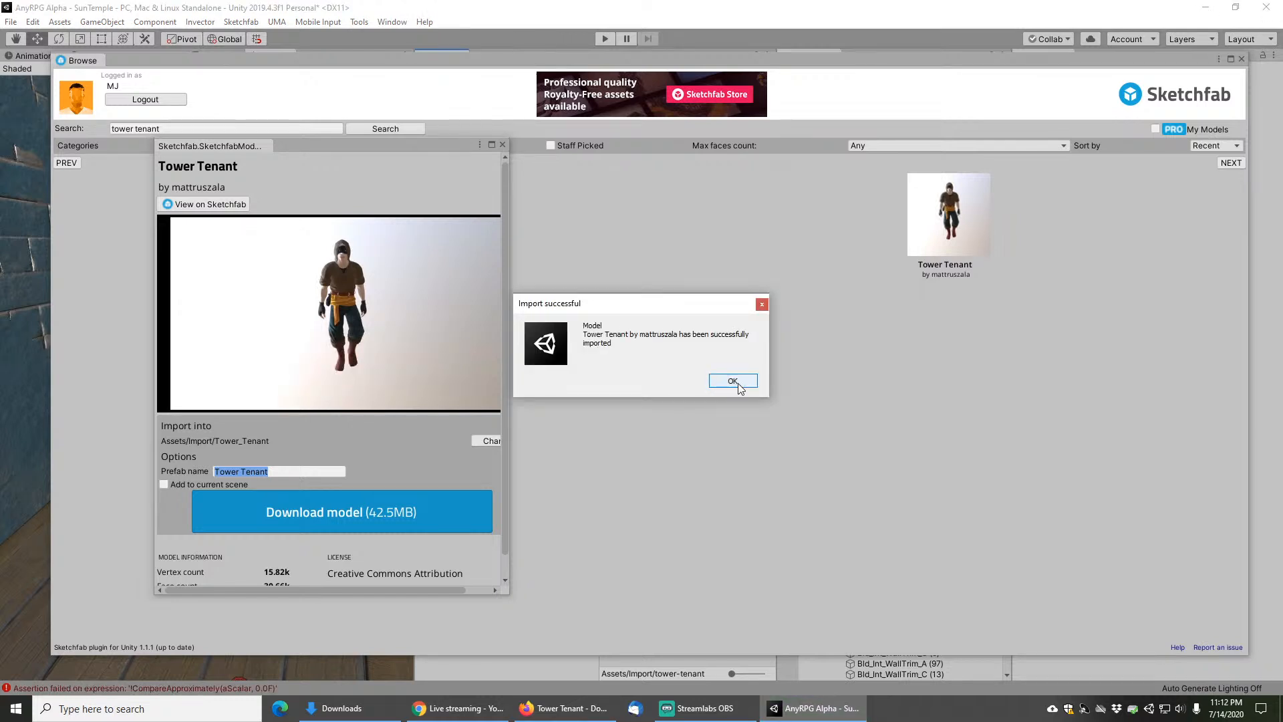
click(730, 386)
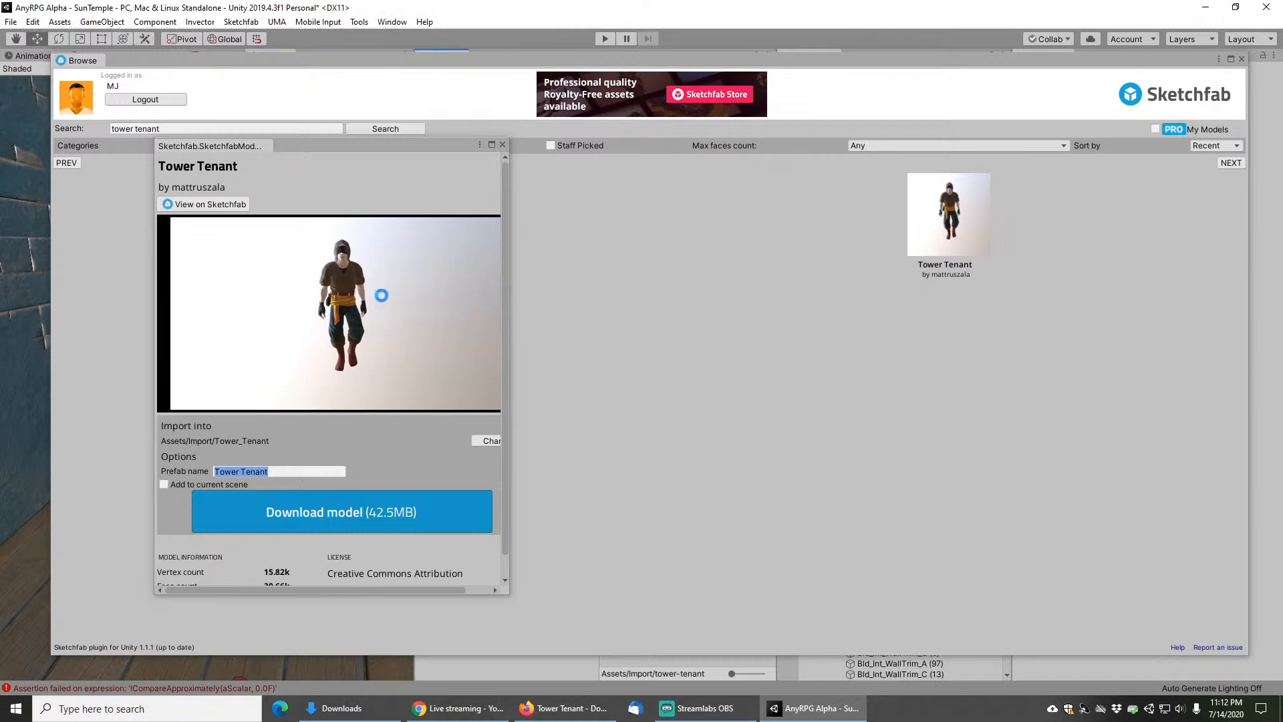
click(502, 145)
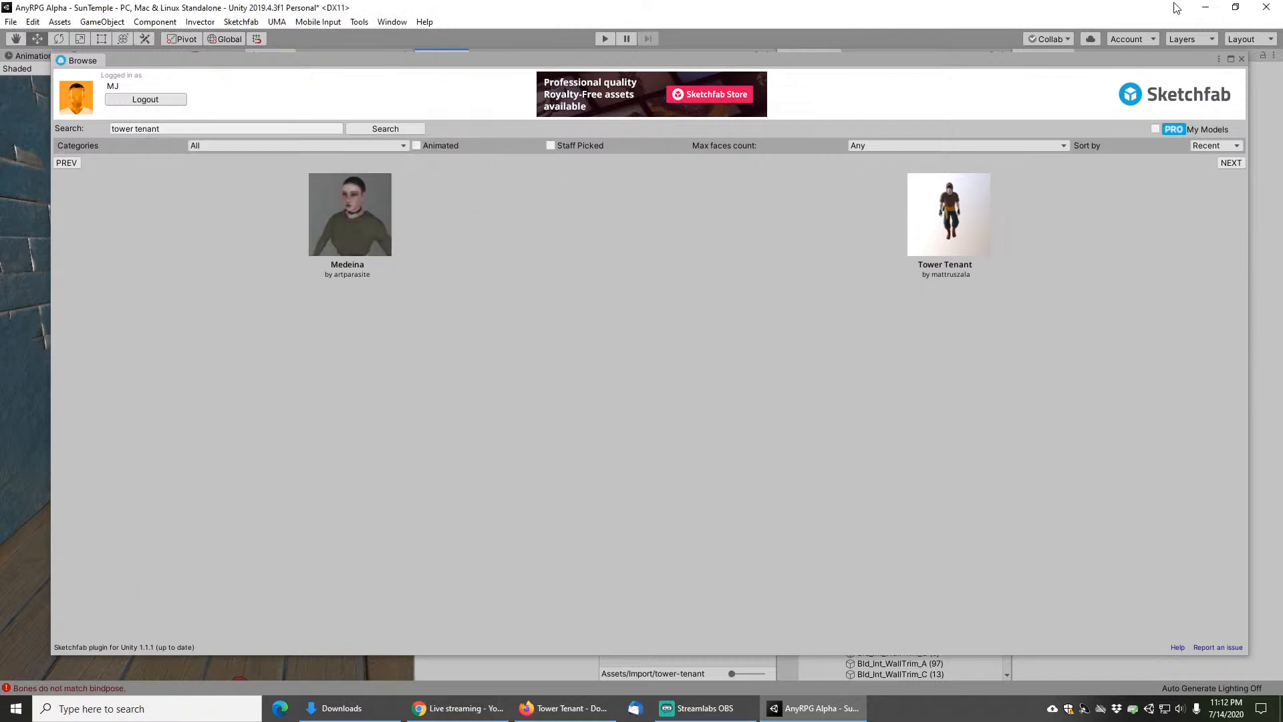
click(1242, 61)
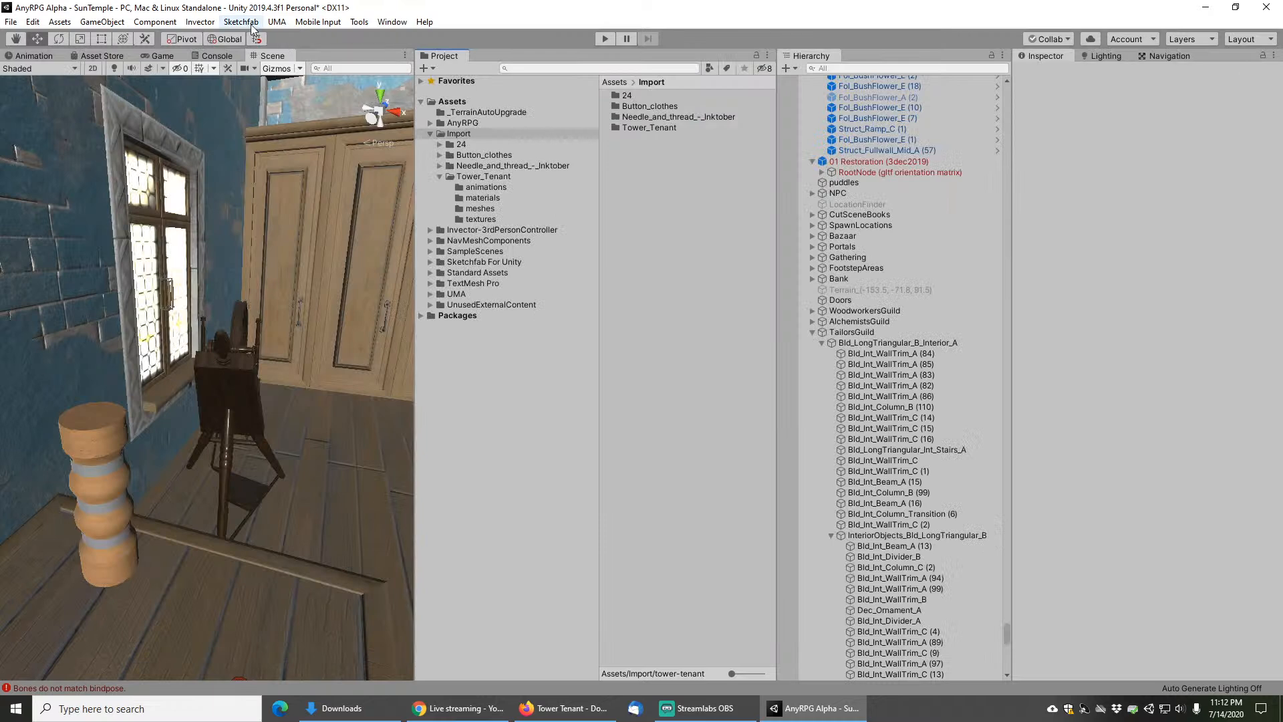
Step: Place the Tower Tenant prefab from the Tower_Tenant folder in the tailor's guild room and view it at full size
click(484, 177)
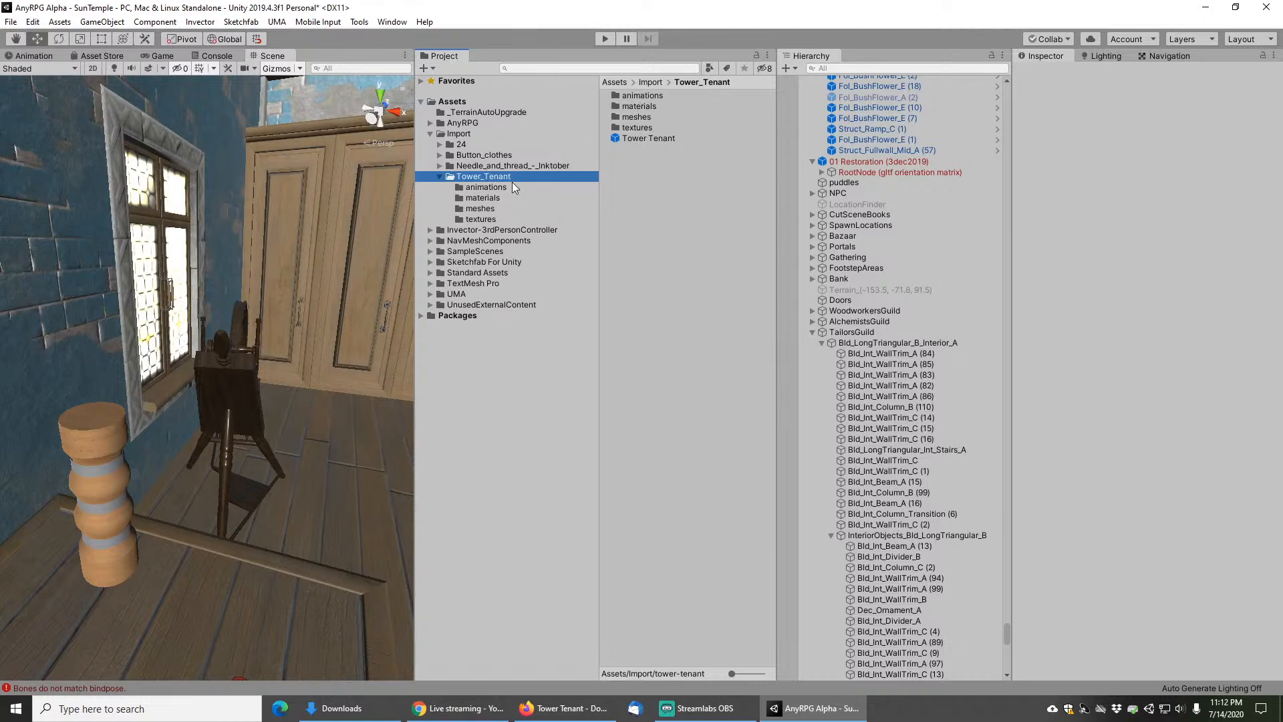
click(635, 141)
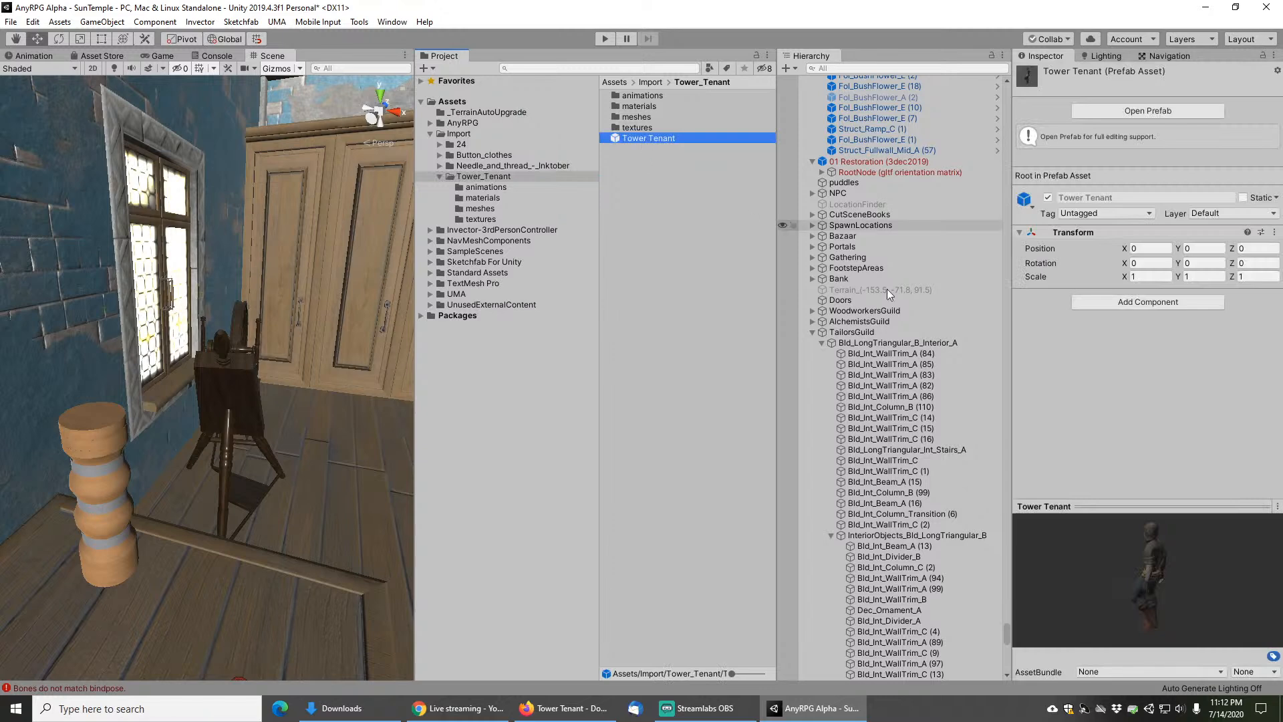
middle_drag(367, 357, 50, 401)
drag(668, 139, 228, 401)
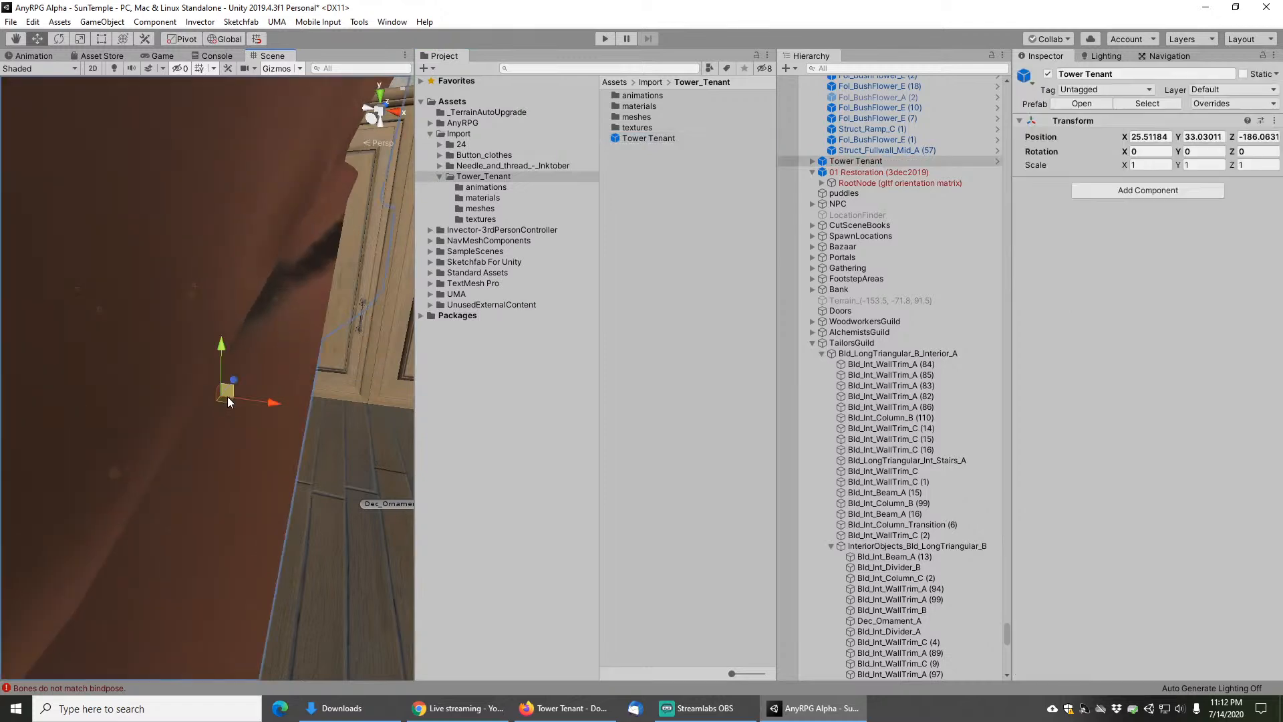
scroll(227, 401, down, 15)
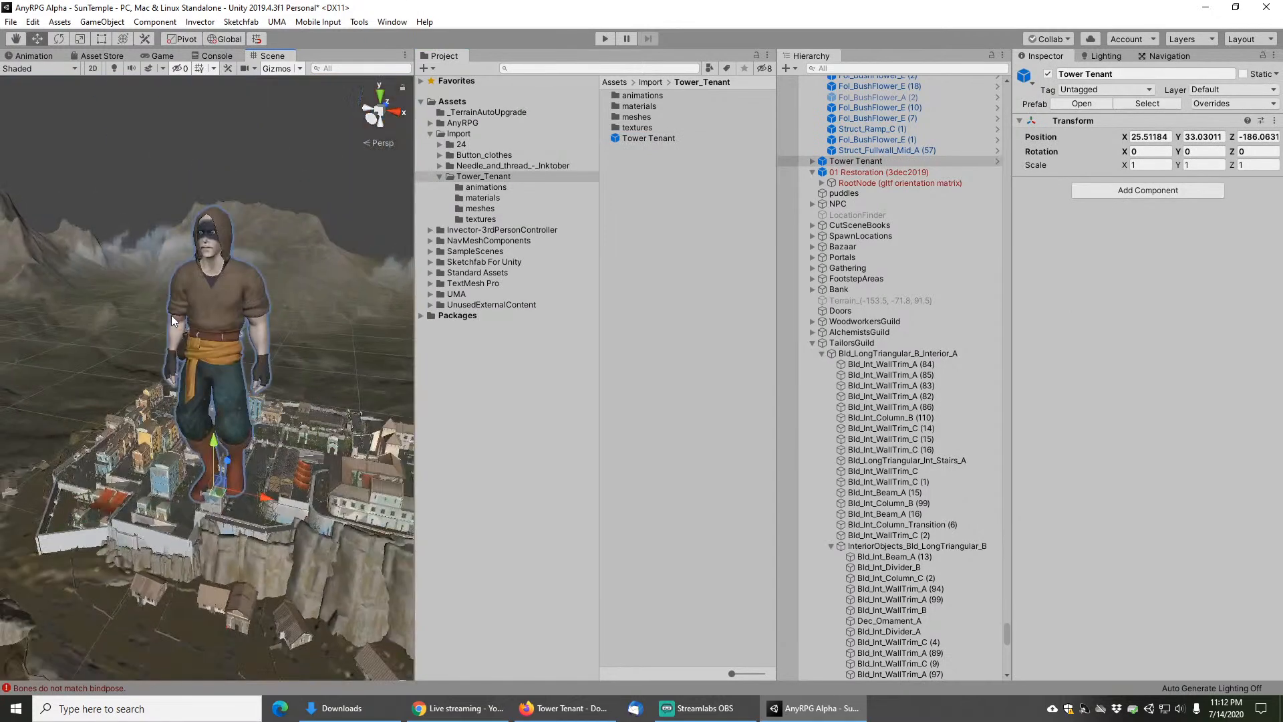
Step: Examine the placed Tower Tenant up close and its hierarchy down to the mixamorig_Hips_01 bone, then check the root object's components
scroll(253, 331, up, 2)
mouse_move(239, 346)
middle_down()
mouse_move(230, 161)
mouse_move(229, 365)
middle_up()
scroll(220, 315, up, 2)
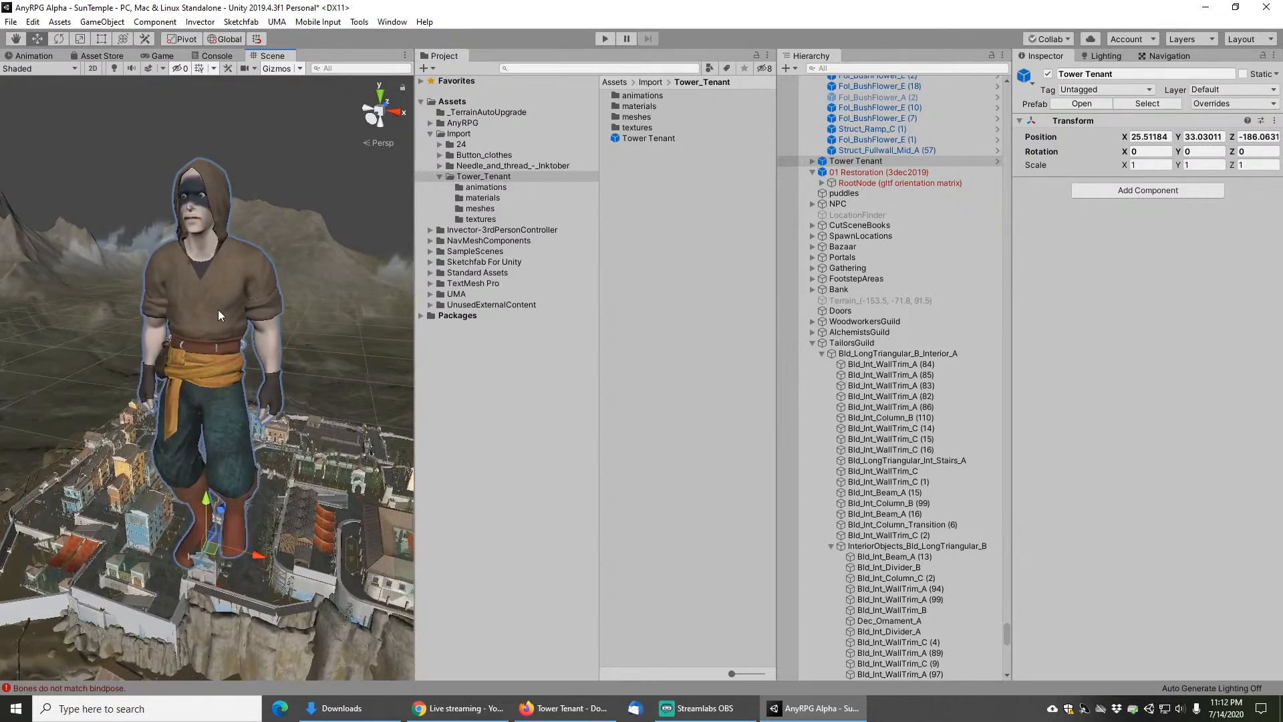
click(811, 162)
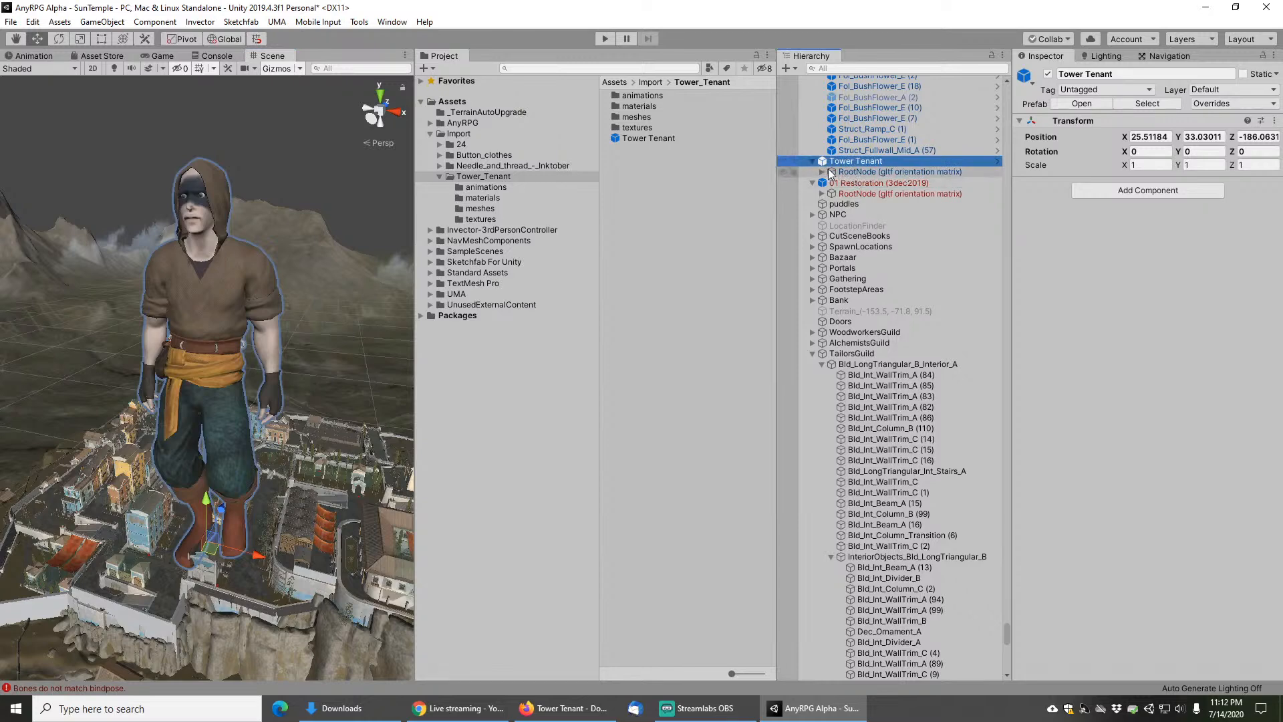
click(826, 172)
click(832, 183)
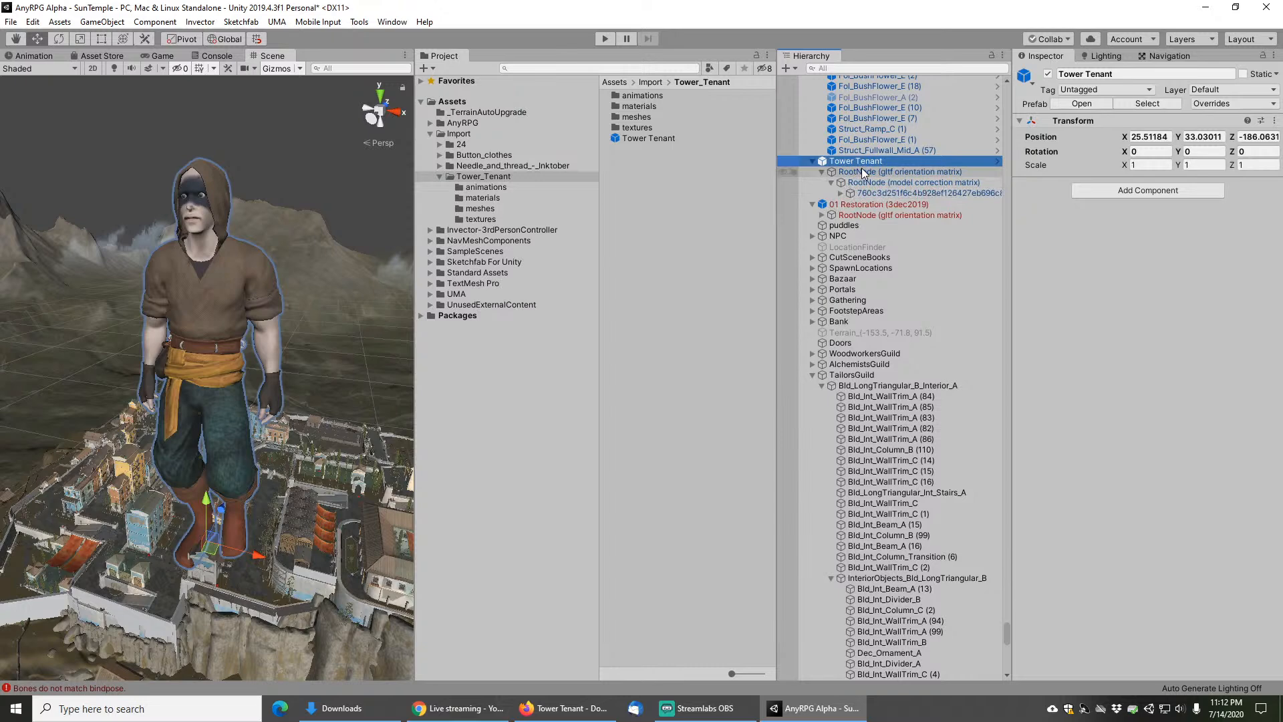
click(841, 193)
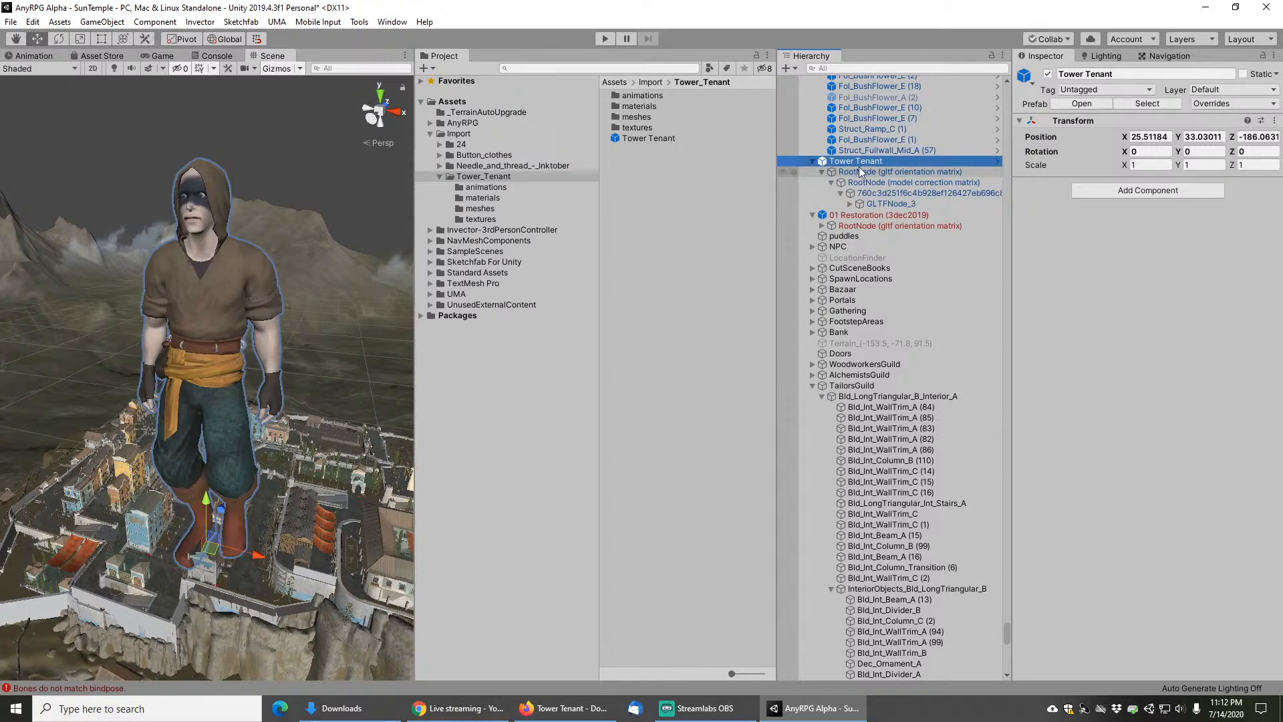
click(851, 204)
click(859, 215)
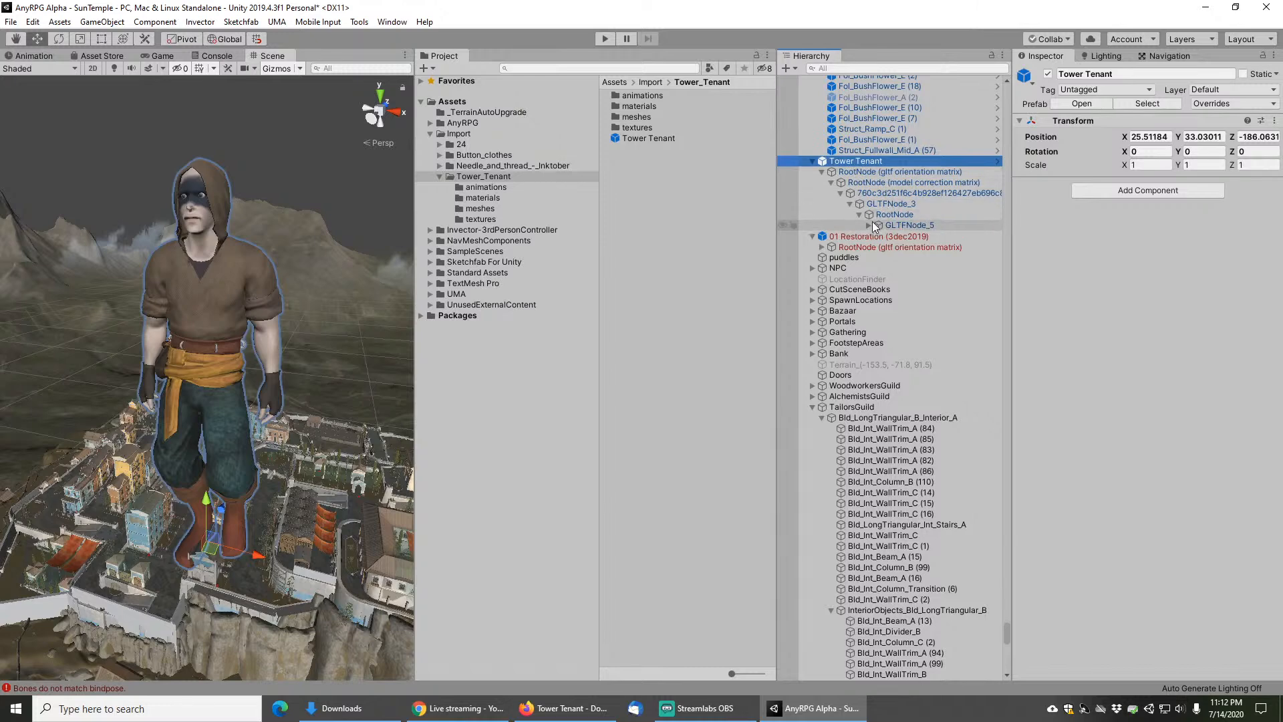
click(869, 226)
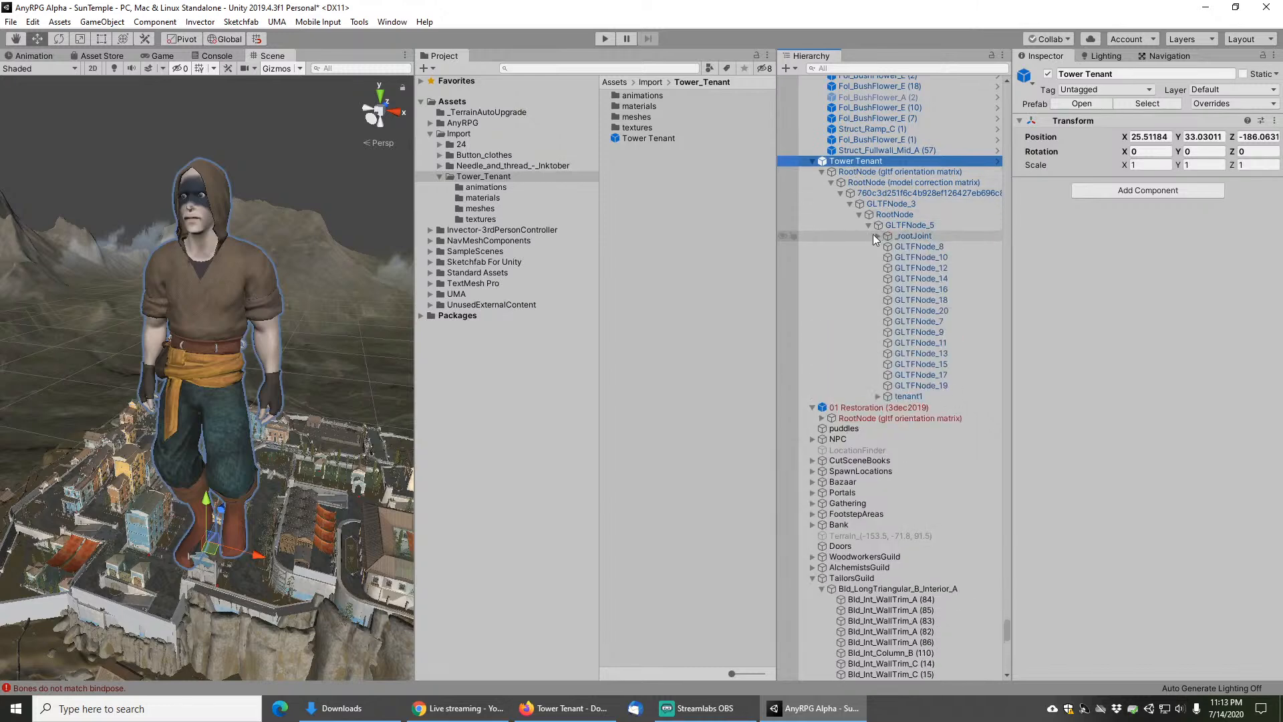
click(875, 238)
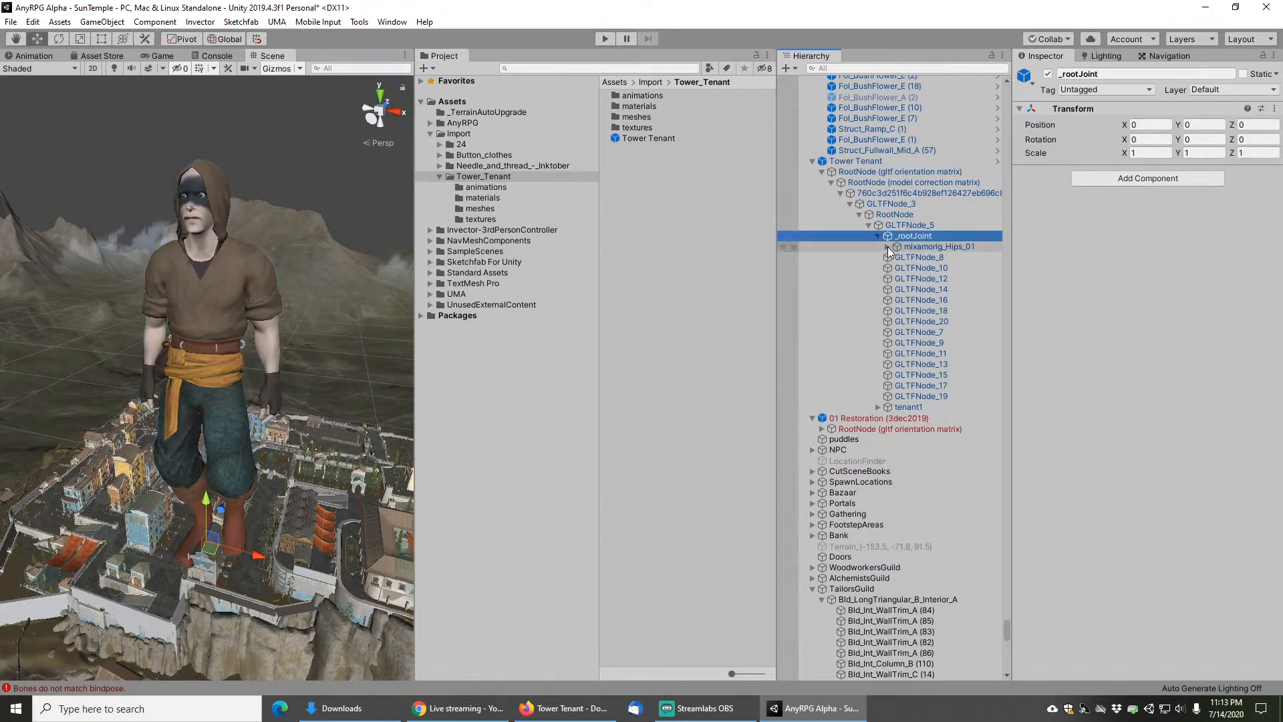
click(879, 237)
click(888, 247)
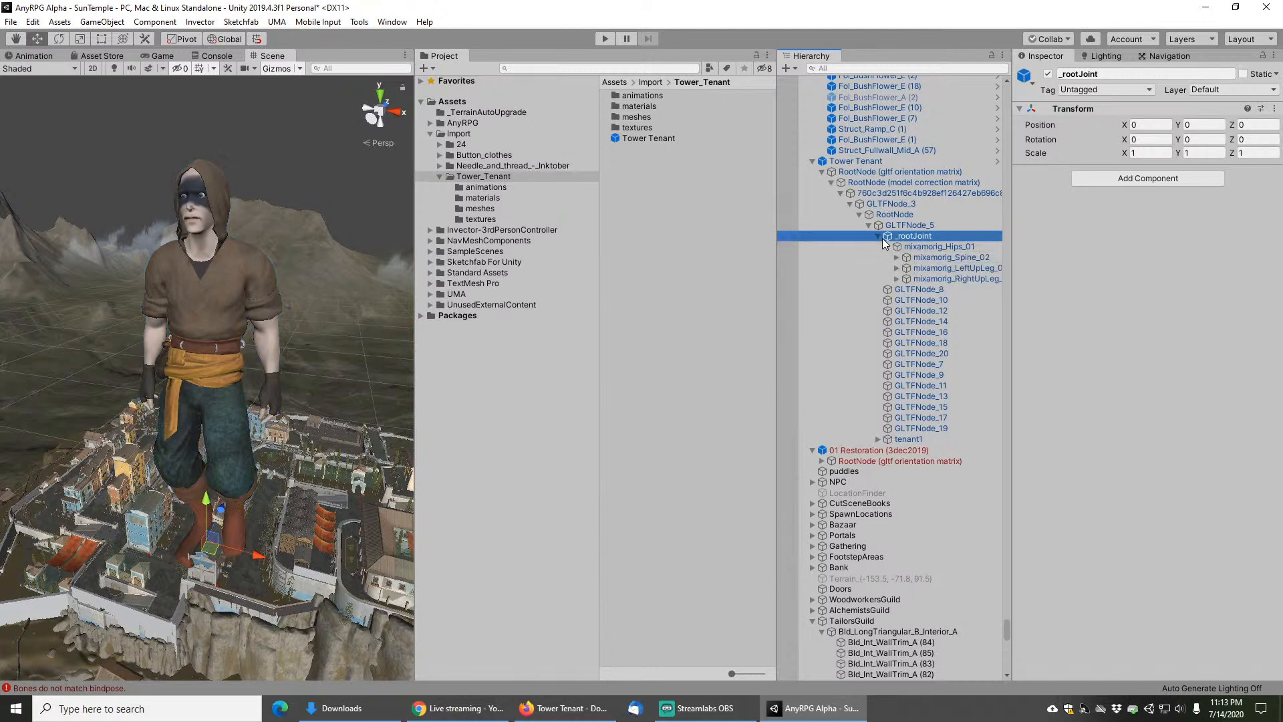
click(848, 162)
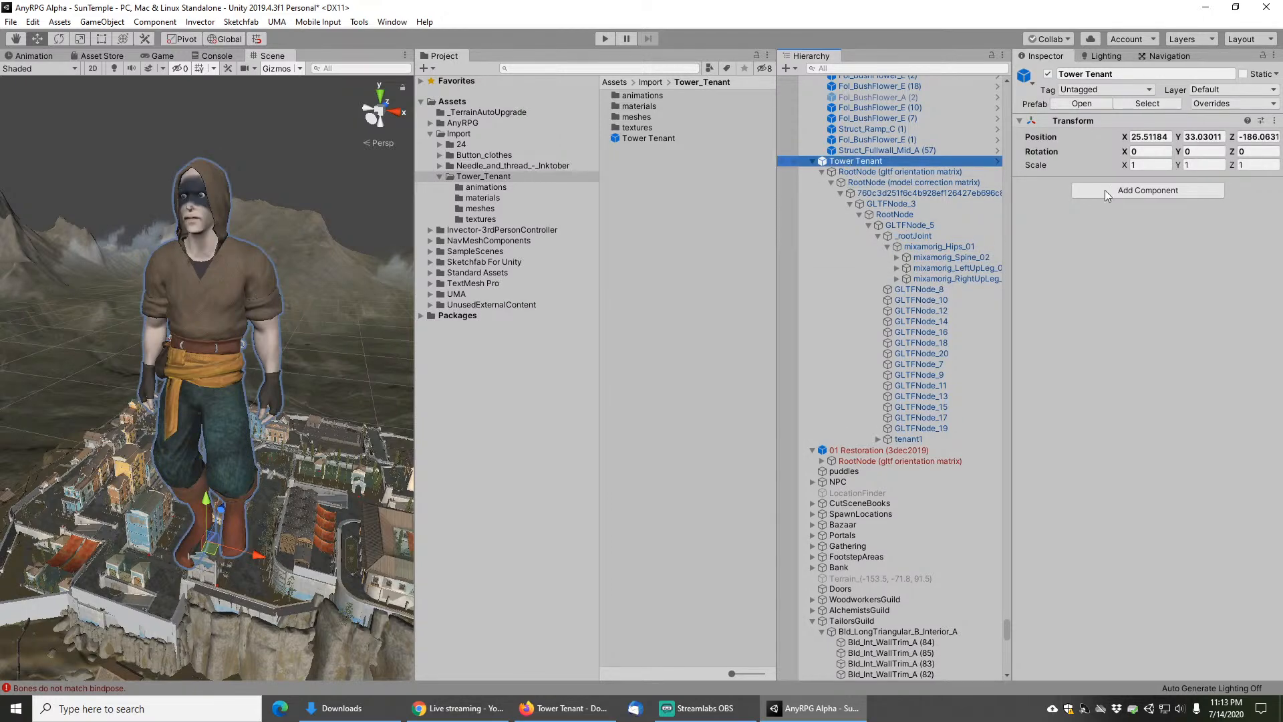
Step: Open the Tower Tenant prefab from the Tower_Tenant folder and expand its complete node hierarchy
click(646, 138)
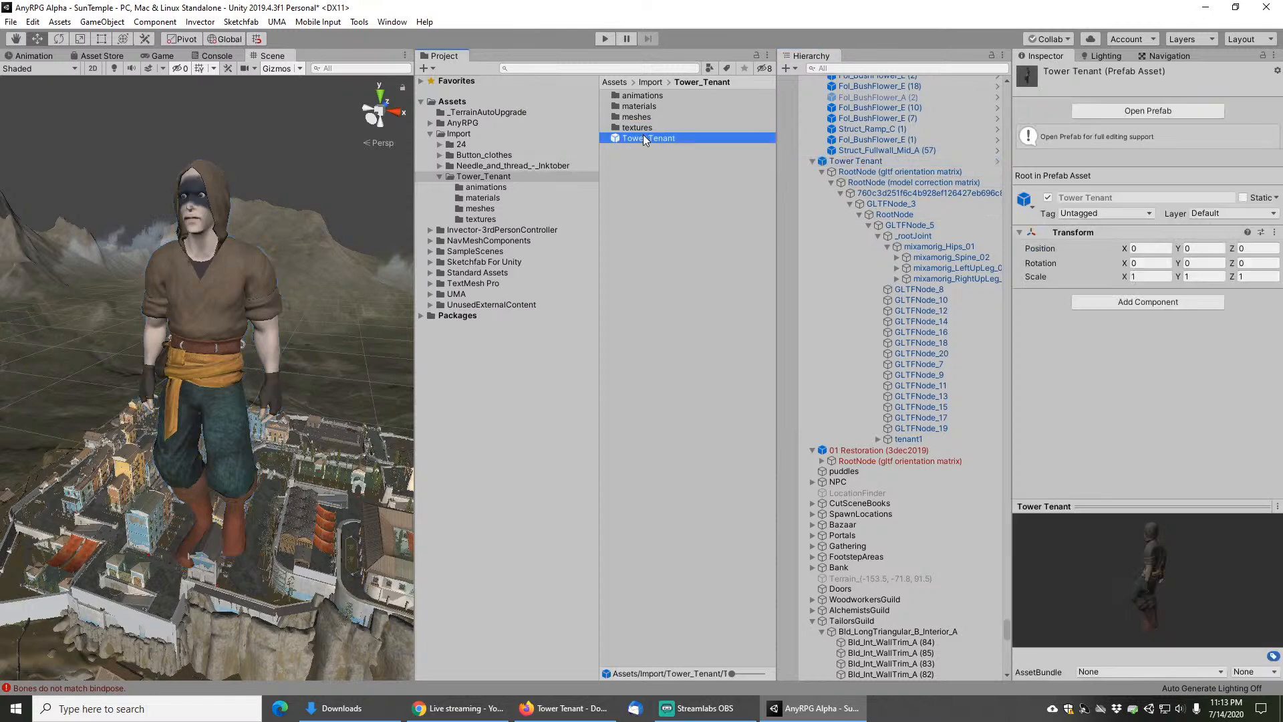
double_click(646, 138)
click(804, 98)
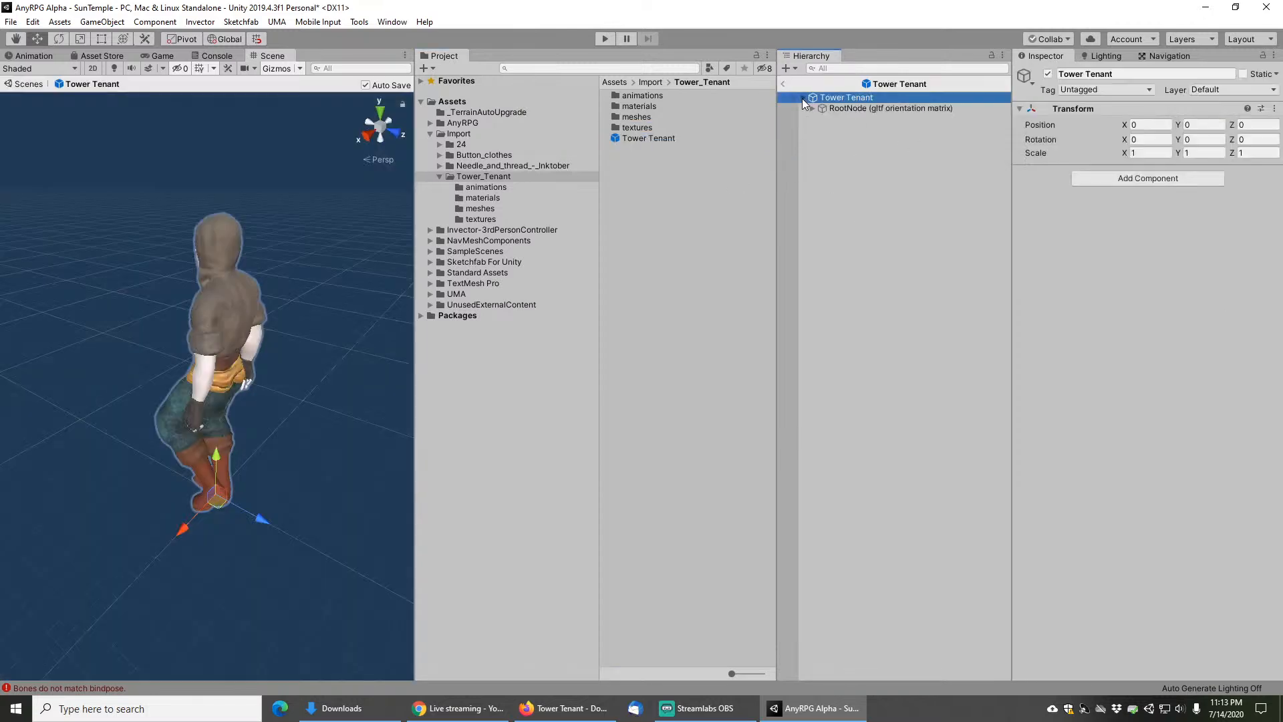
alt+click(803, 98)
alt+click(803, 98)
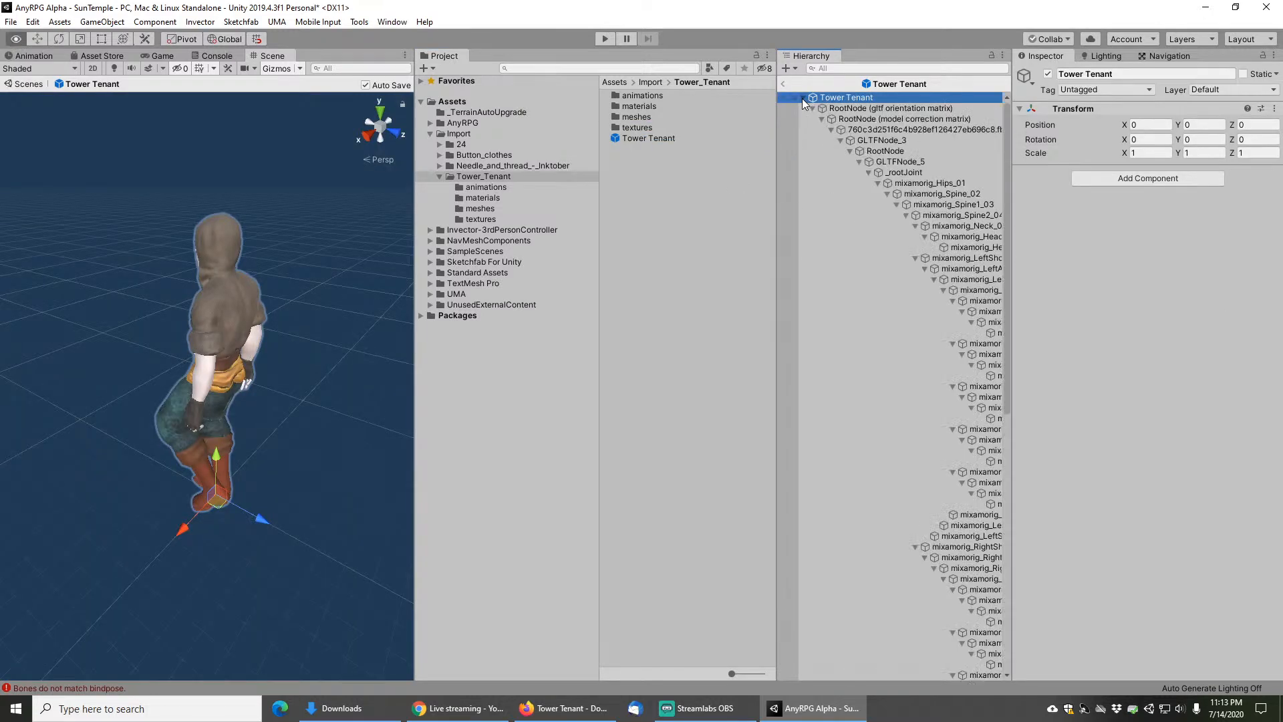
Step: Inspect the components on every Tower Tenant prefab node, from the gltf orientation RootNode through the bones to boots_low
click(851, 109)
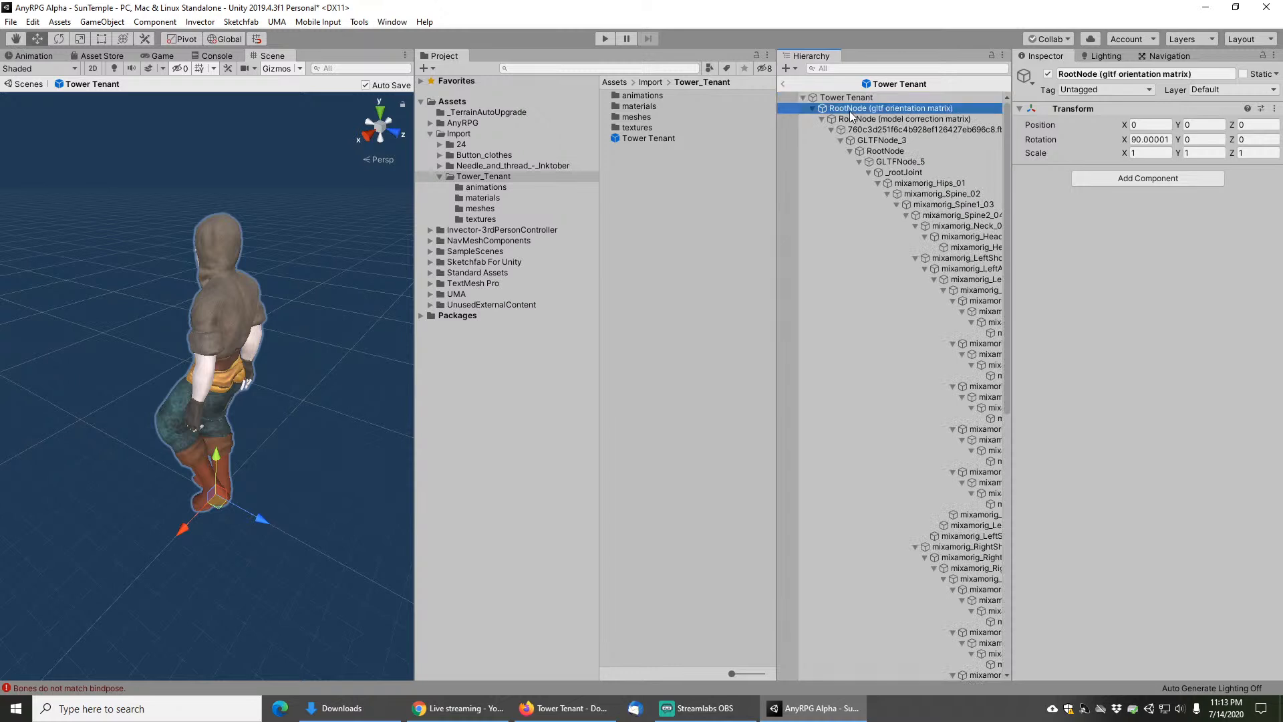
key(Down)
key(Down)
key(Down)
key(Down)
key(Down)
key(Down)
key(Down)
key(Down)
key(Down)
key(Down)
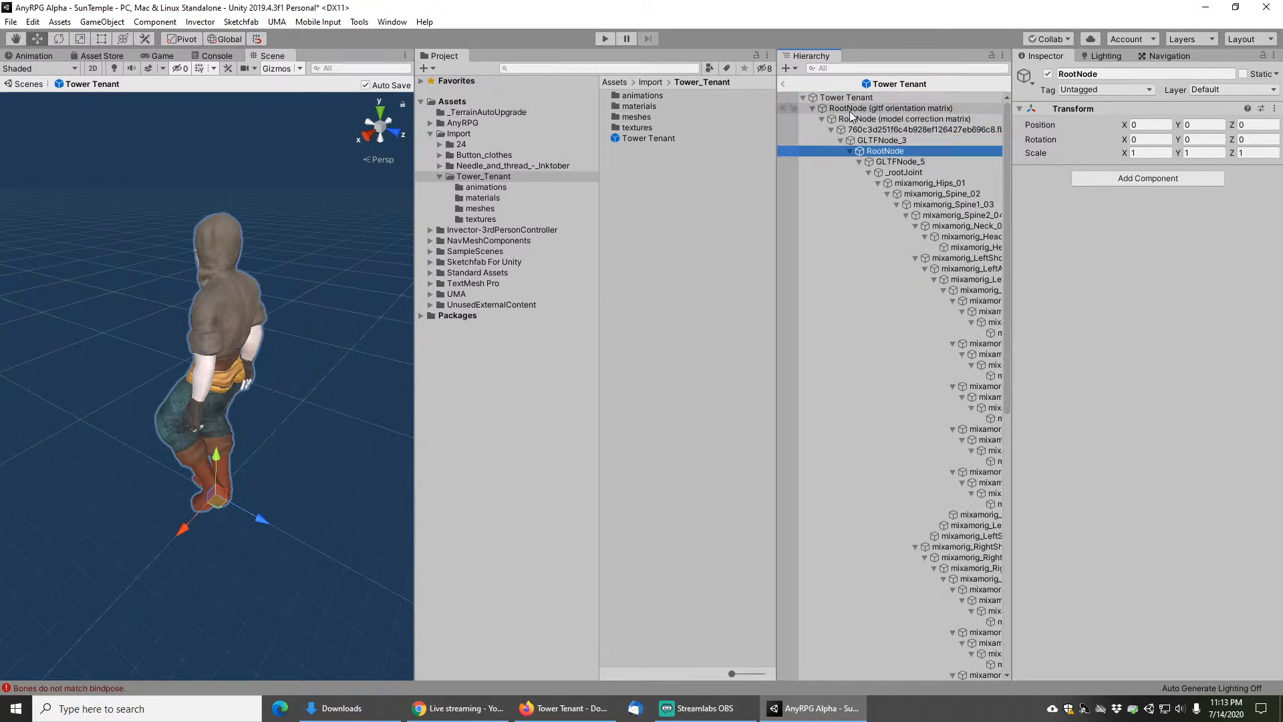
key(Down)
key(Down)
key(Down)
key(Down)
key(Down)
key(Down)
key(Down)
key(Down)
key(Down)
key(Down)
key(Down)
key(Down)
key(Down)
key(Down)
key(Down)
key(Down)
key(Down)
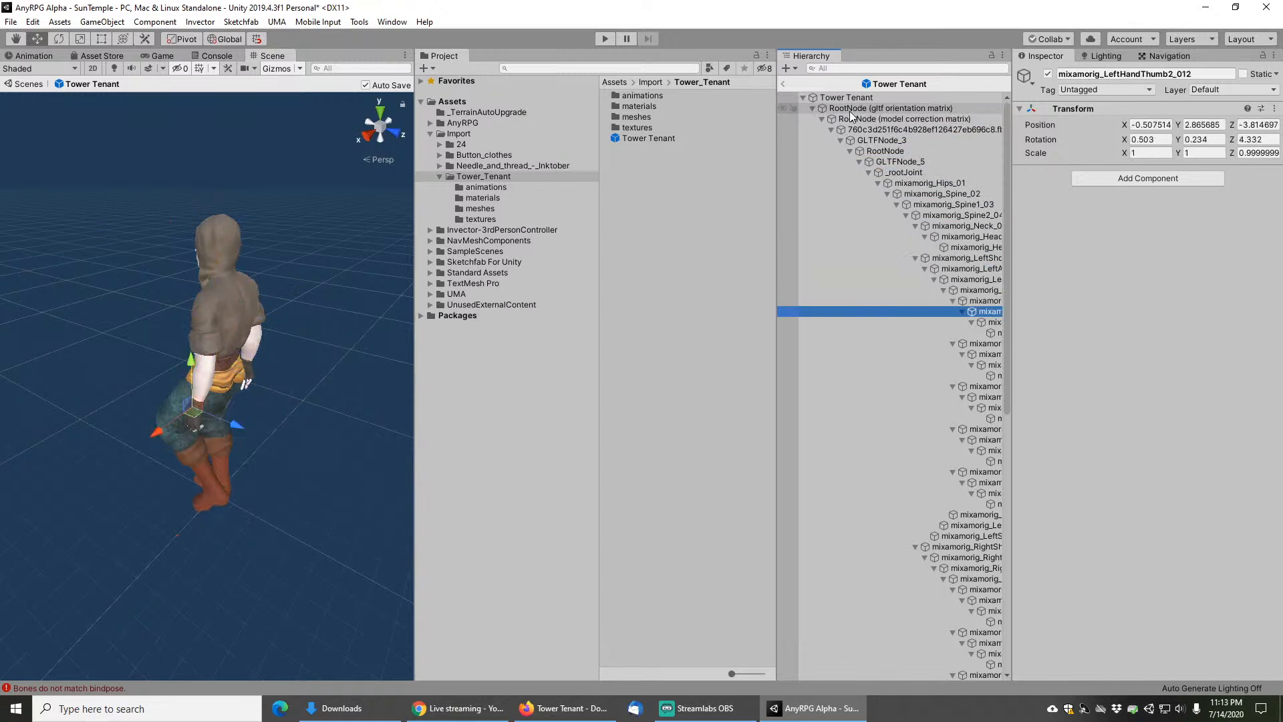
key(Down)
key(Down)
key(Down)
key(Down)
key(Down)
key(Down)
key(Down)
key(Down)
key(Down)
key(Down)
key(Down)
key(Down)
key(Down)
key(Down)
key(Down)
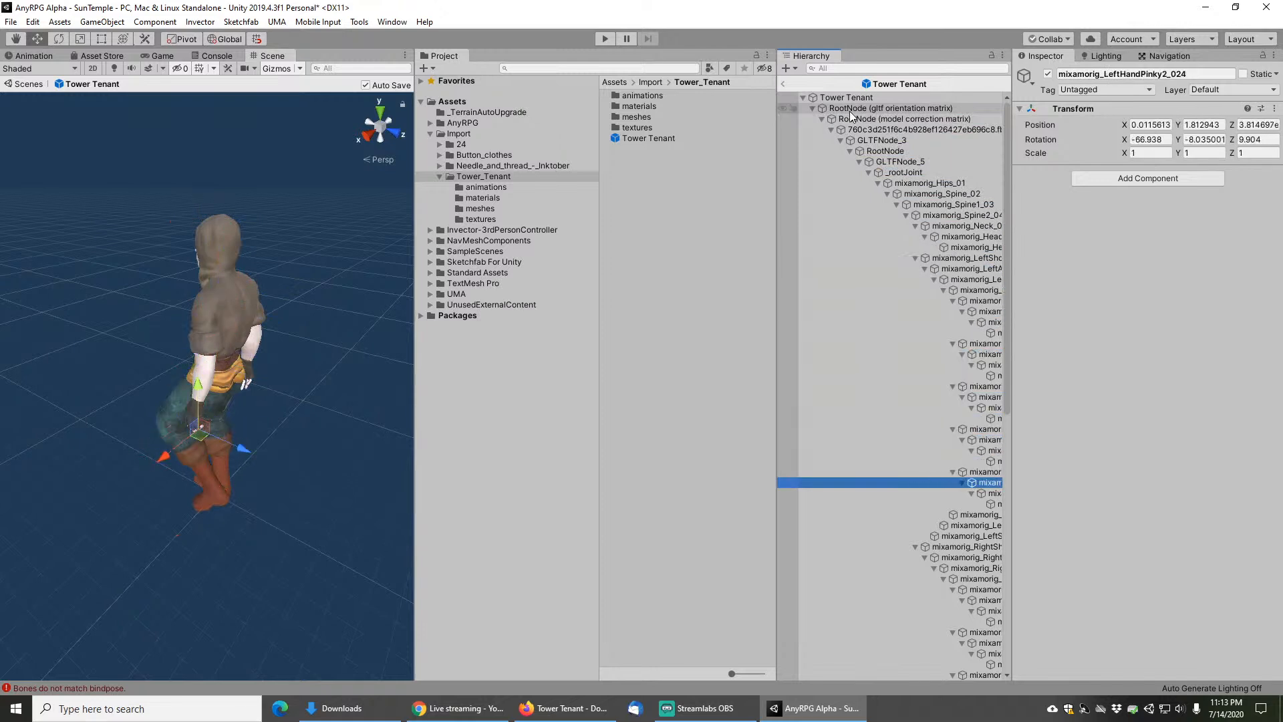
key(Down)
key(Down)
key(Down)
key(Down)
key(Down)
key(Down)
key(Down)
key(Down)
key(Down)
key(Down)
key(Down)
key(Down)
key(Down)
key(Down)
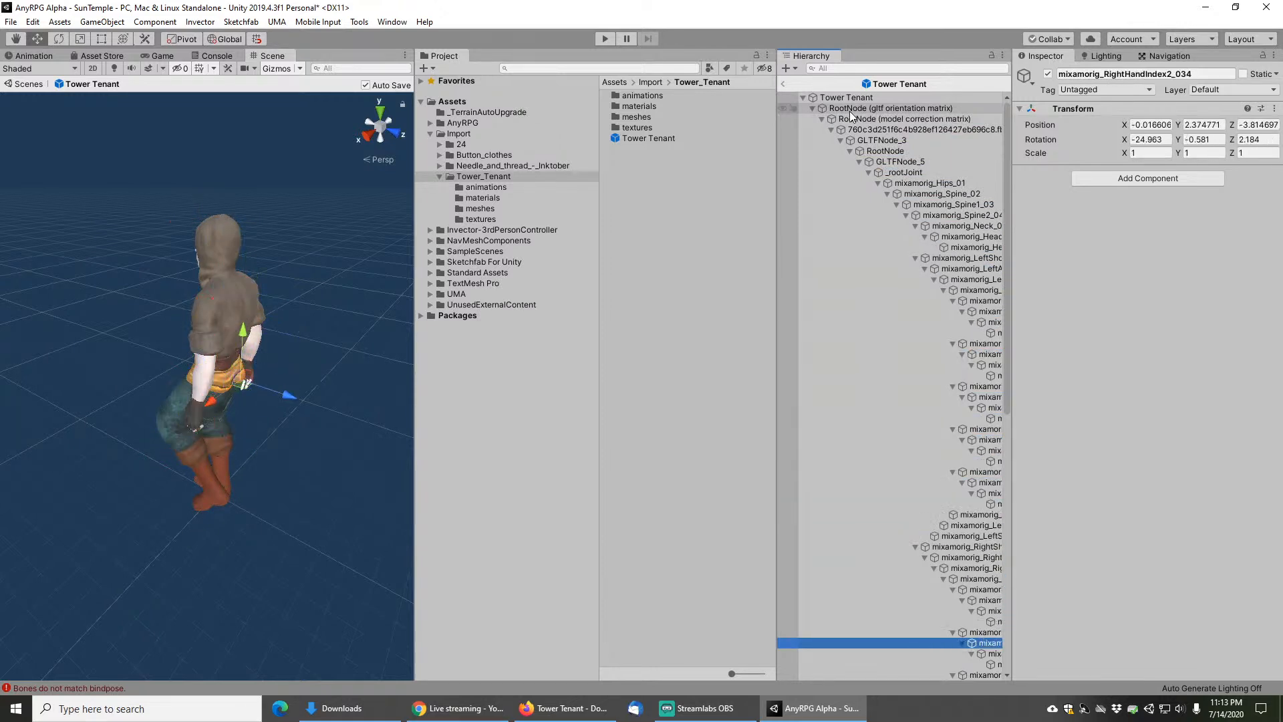
key(Down)
key(Down)
key(Down)
key(Down)
key(Down)
key(Down)
key(Down)
key(Down)
key(Down)
key(Down)
key(Down)
key(Down)
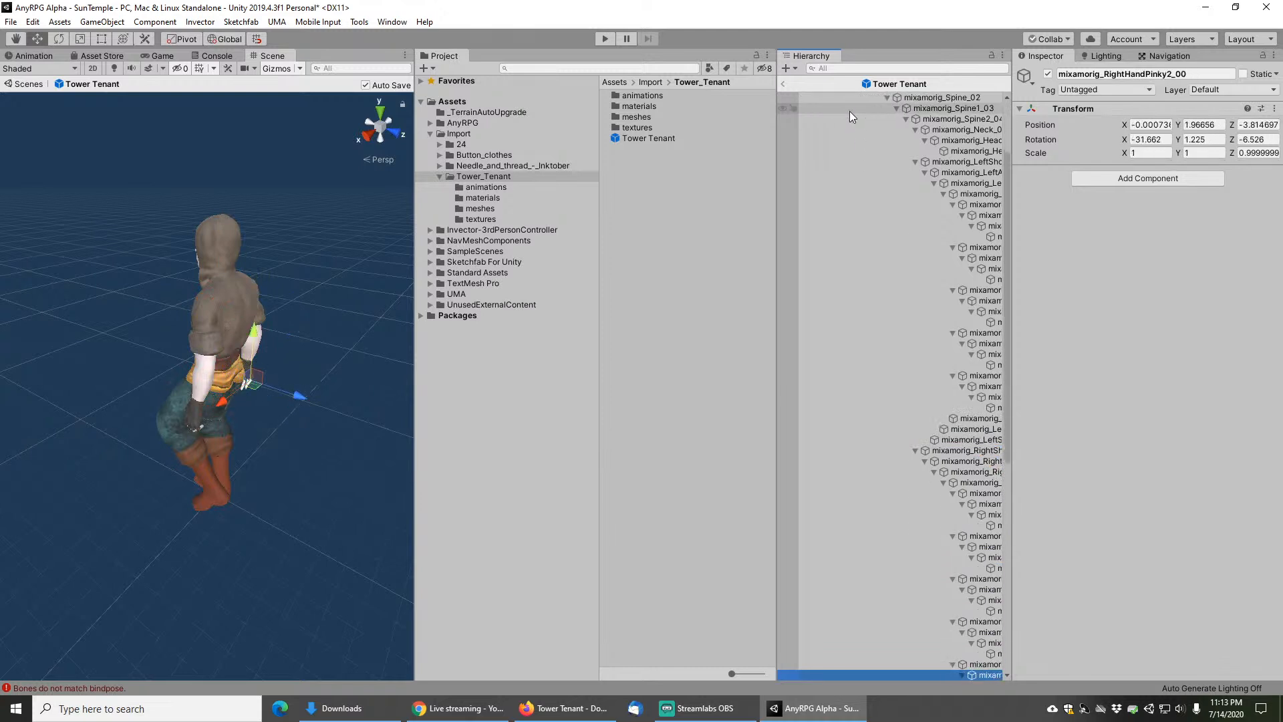
key(Down)
key(Down)
key(Down)
key(Down)
key(Down)
key(Down)
key(Down)
key(Down)
key(Down)
key(Down)
key(Down)
key(Down)
key(Down)
key(Down)
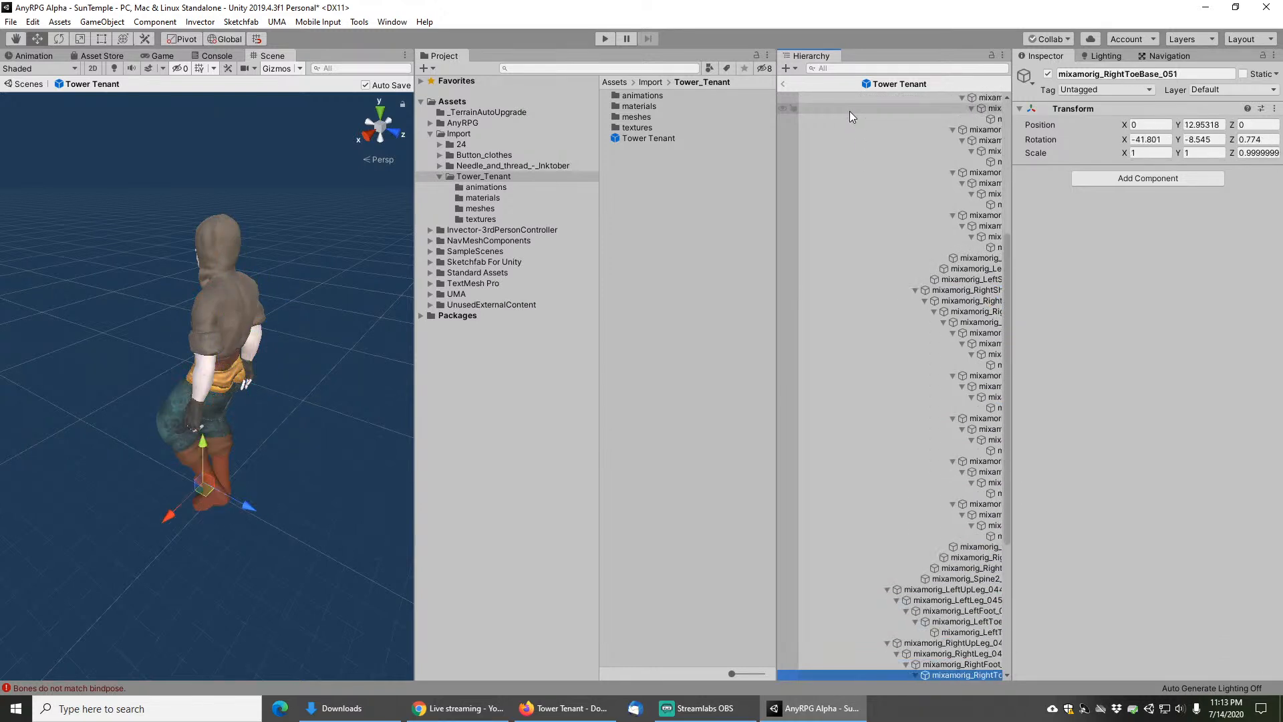
key(Down)
key(Down)
key(Down)
key(Down)
key(Down)
key(Down)
key(Down)
key(Down)
key(Down)
key(Down)
key(Down)
key(Down)
key(Down)
key(Down)
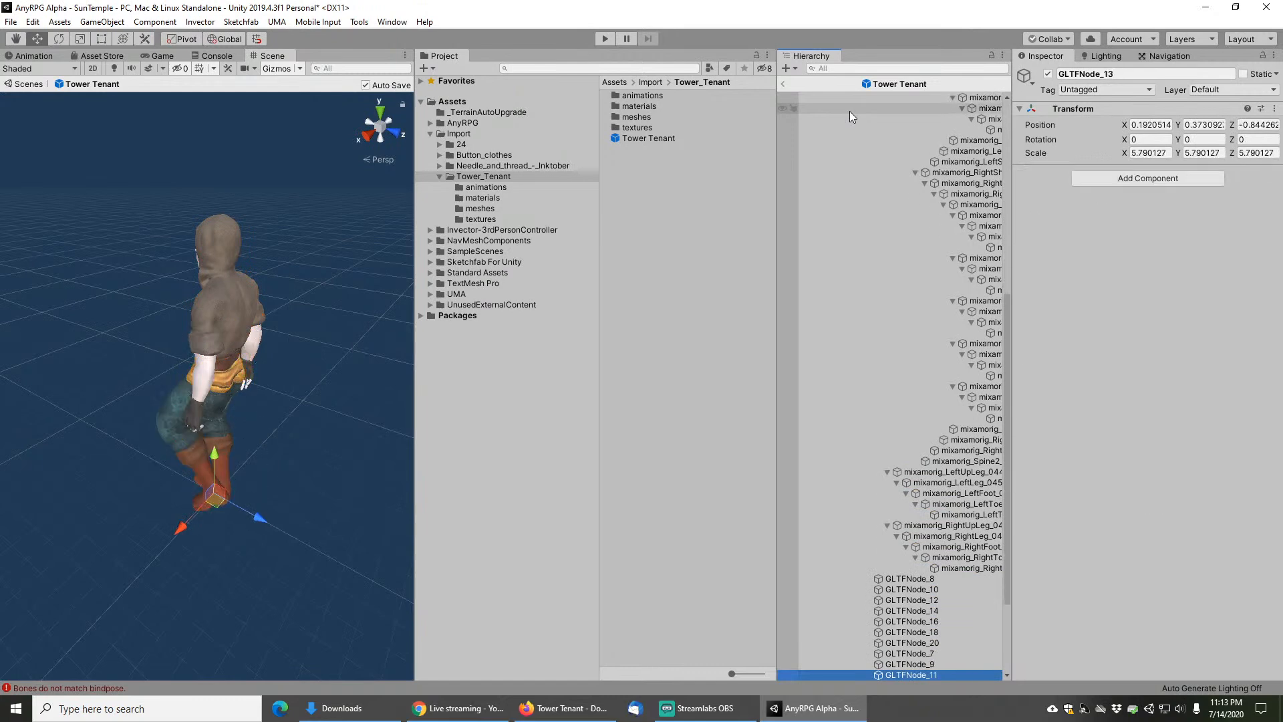
key(Down)
key(Down)
key(Down)
key(Down)
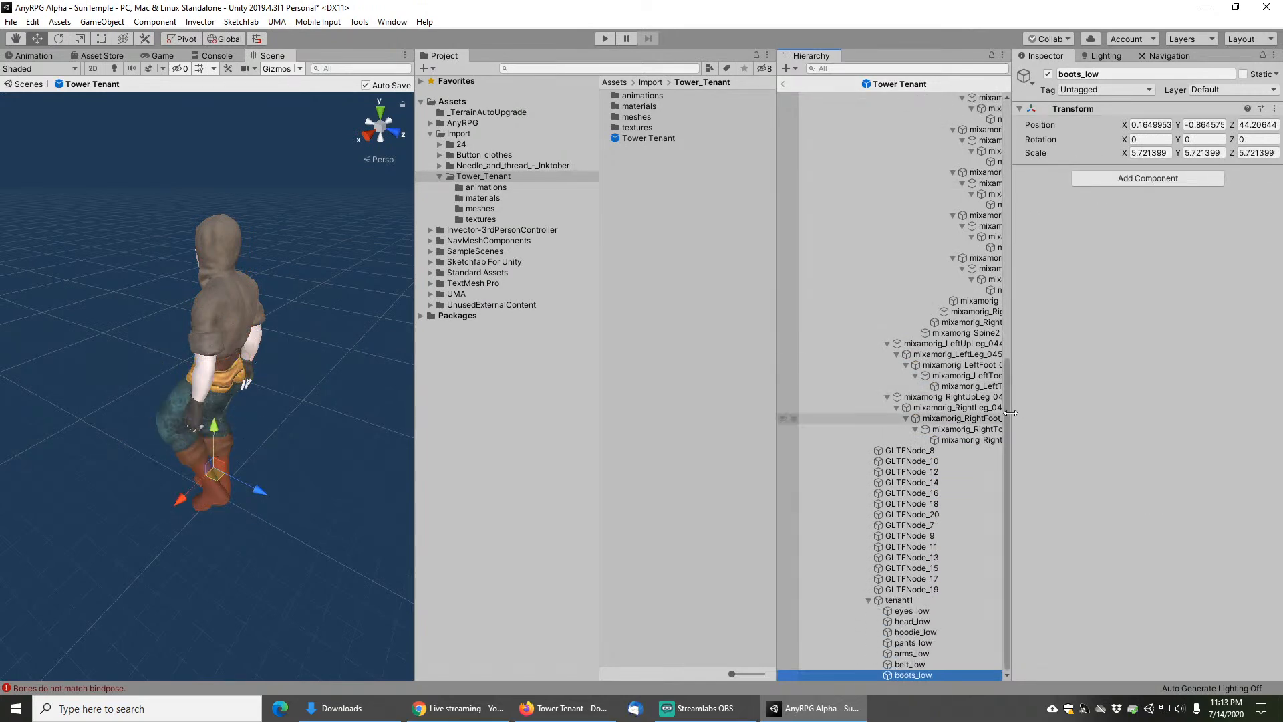
drag(1007, 413, 995, 127)
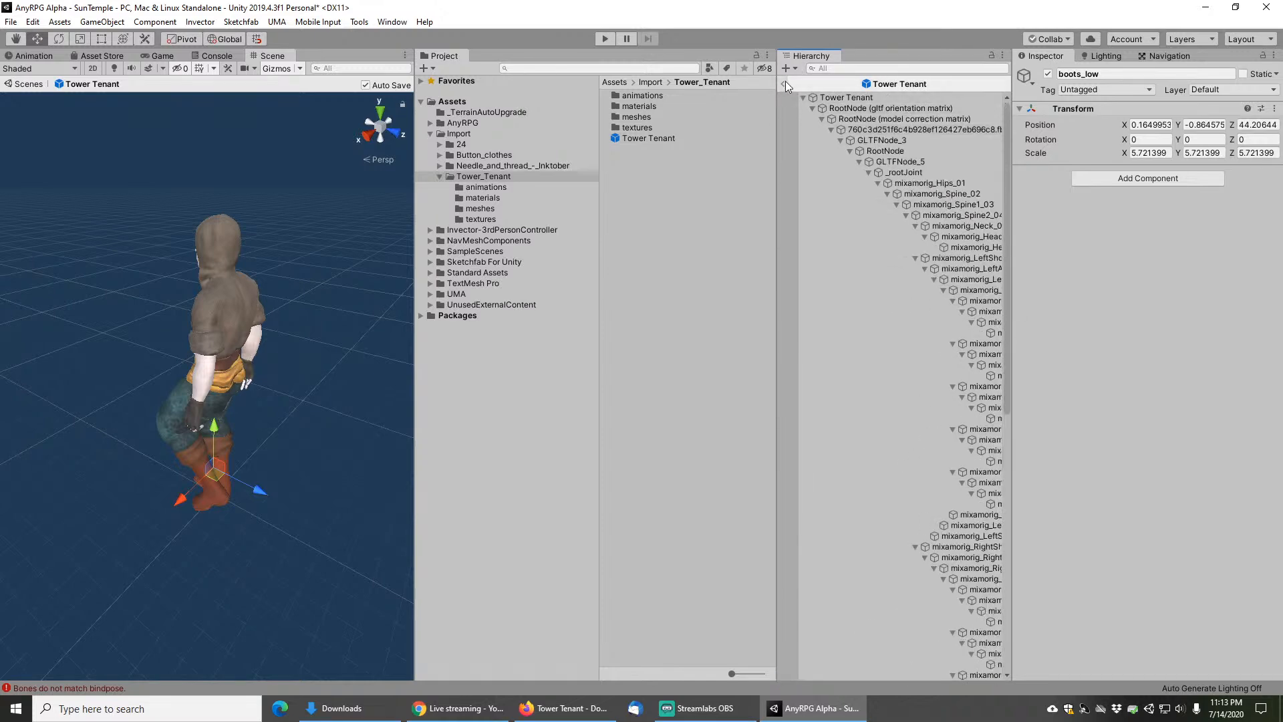
Step: Examine the Take 001 animation and the contents of Tower_Tenant's materials, meshes and textures folders, previewing the individual body meshes
click(511, 190)
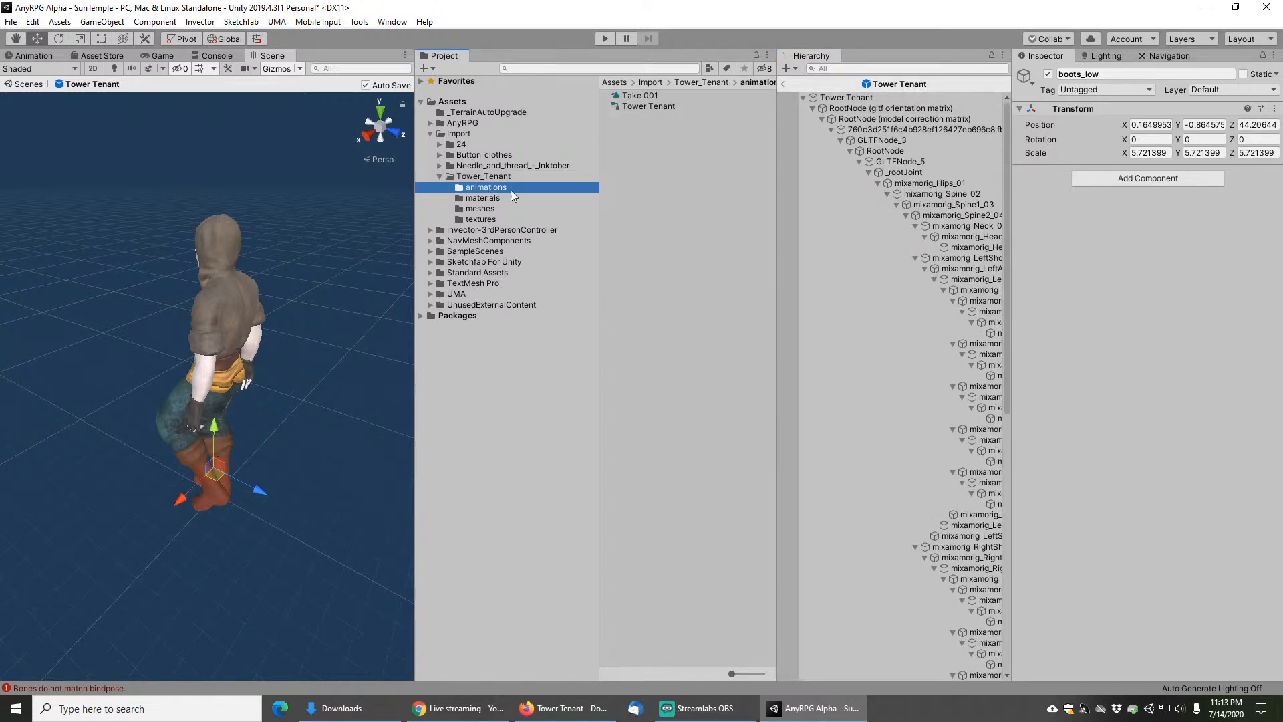
click(639, 97)
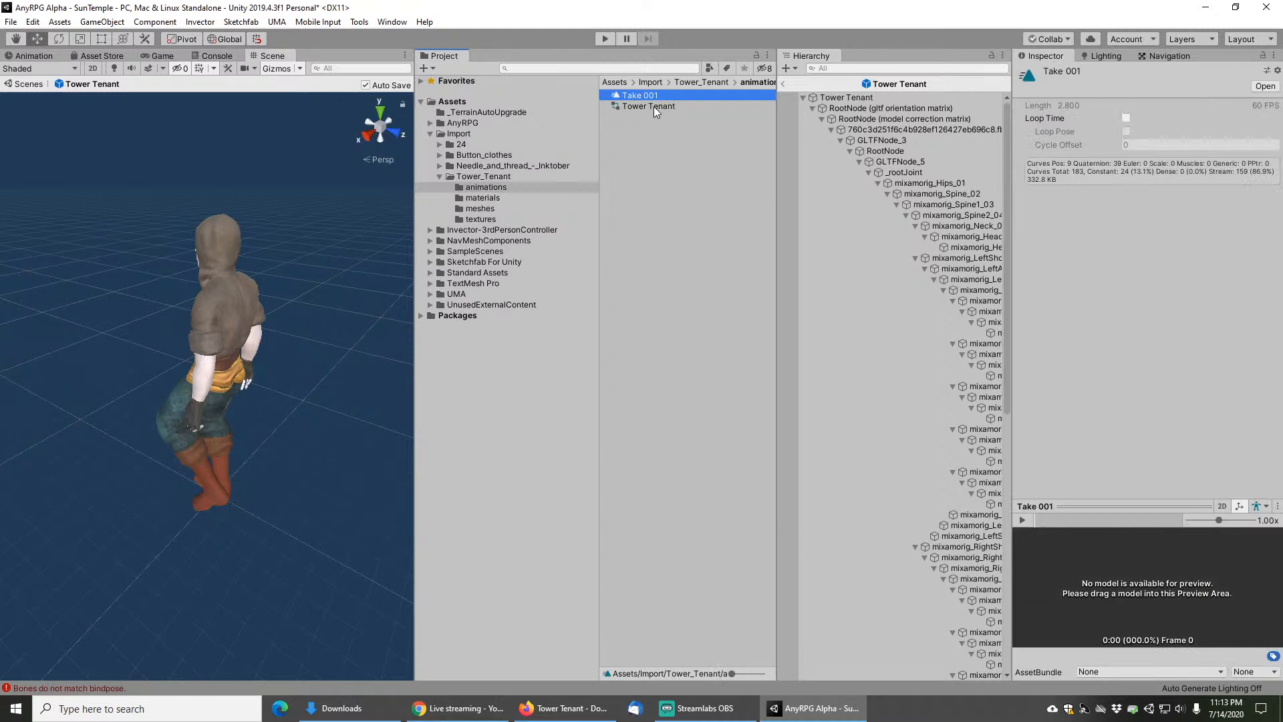
click(483, 198)
click(480, 209)
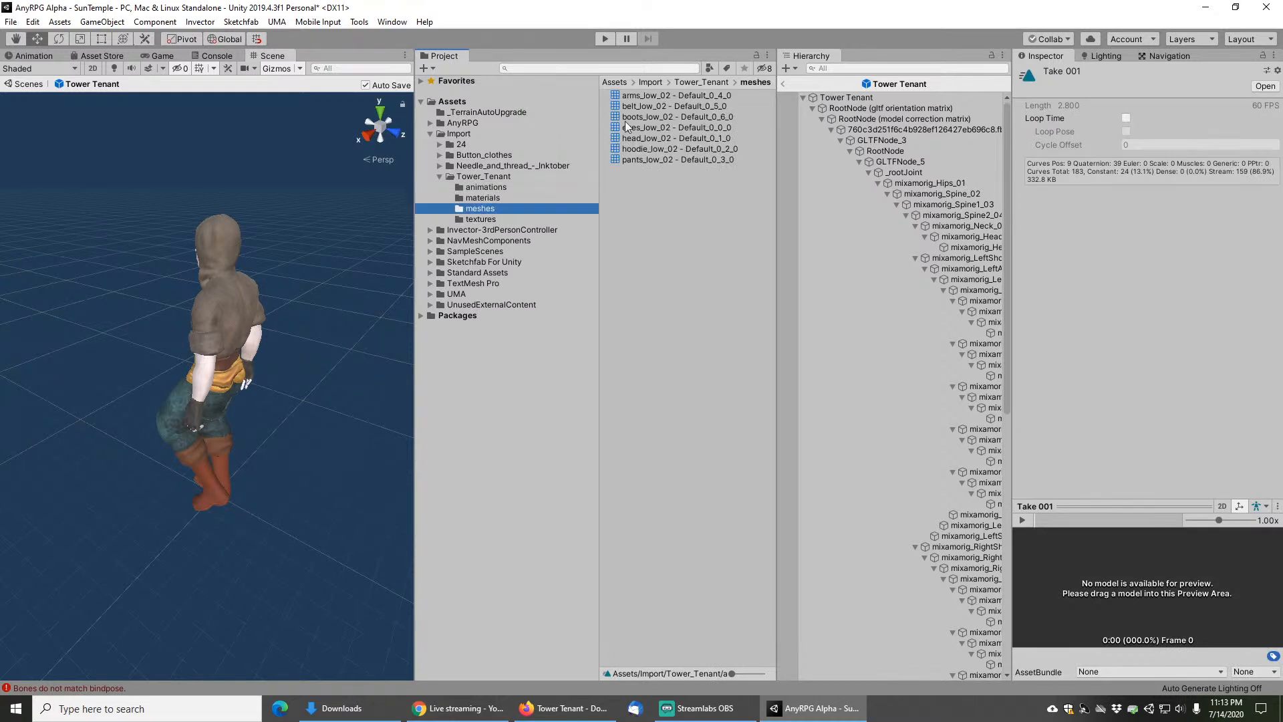
click(644, 96)
click(645, 106)
click(647, 117)
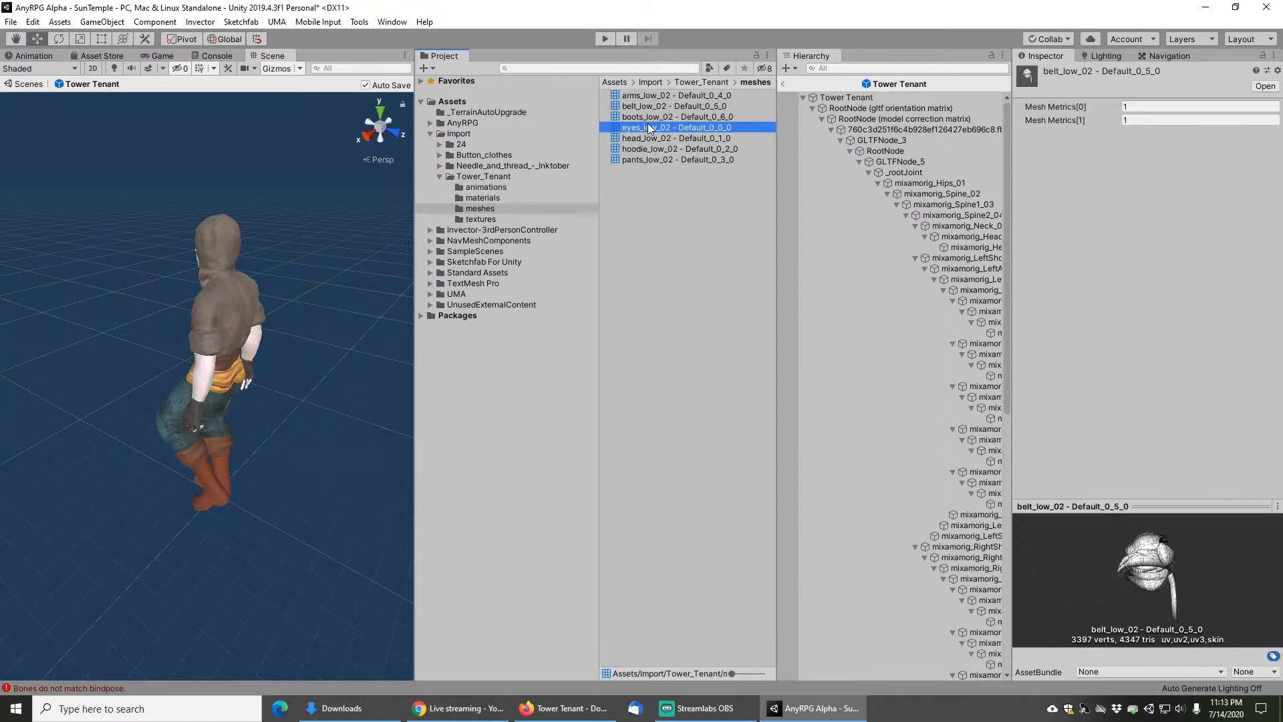
click(649, 148)
click(650, 160)
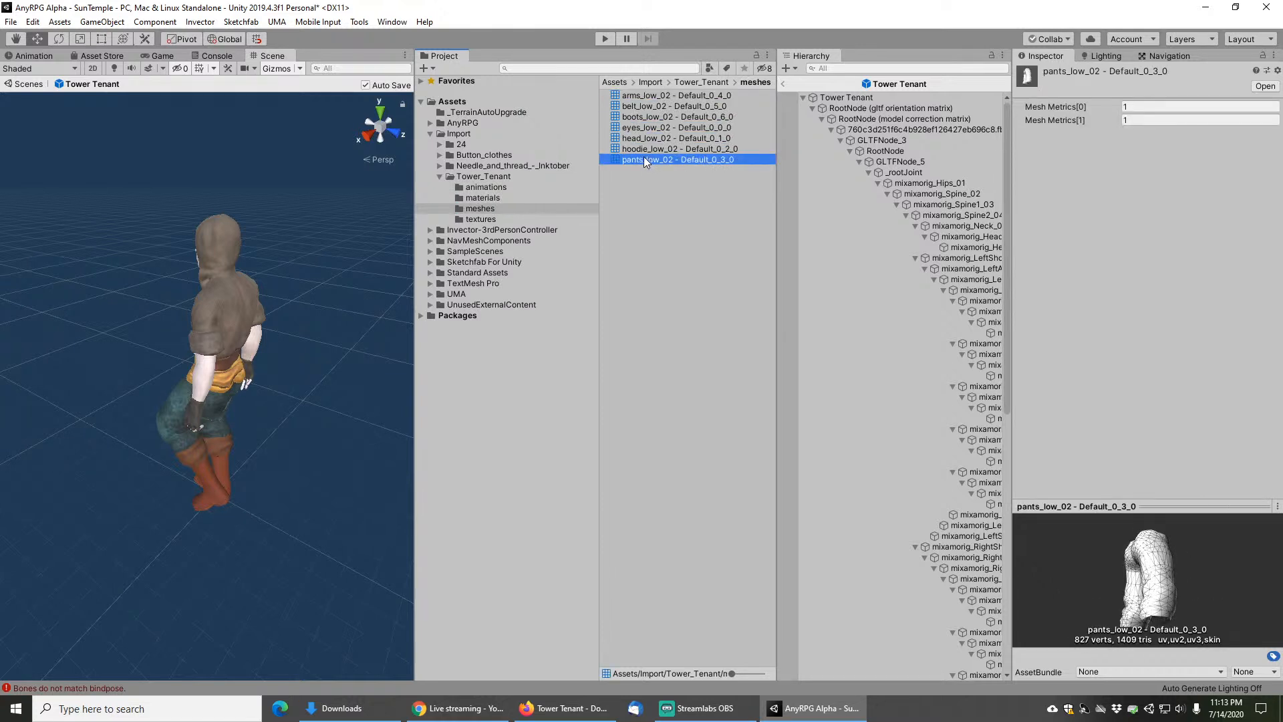
click(479, 219)
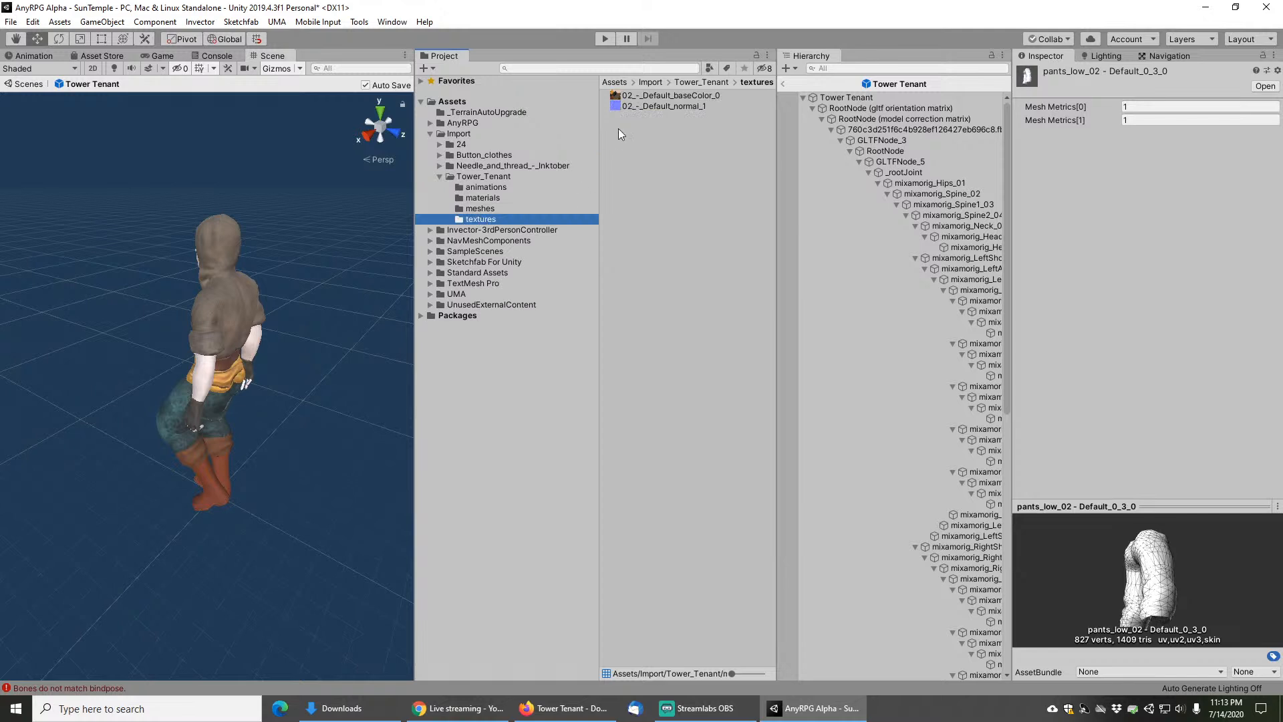
click(472, 176)
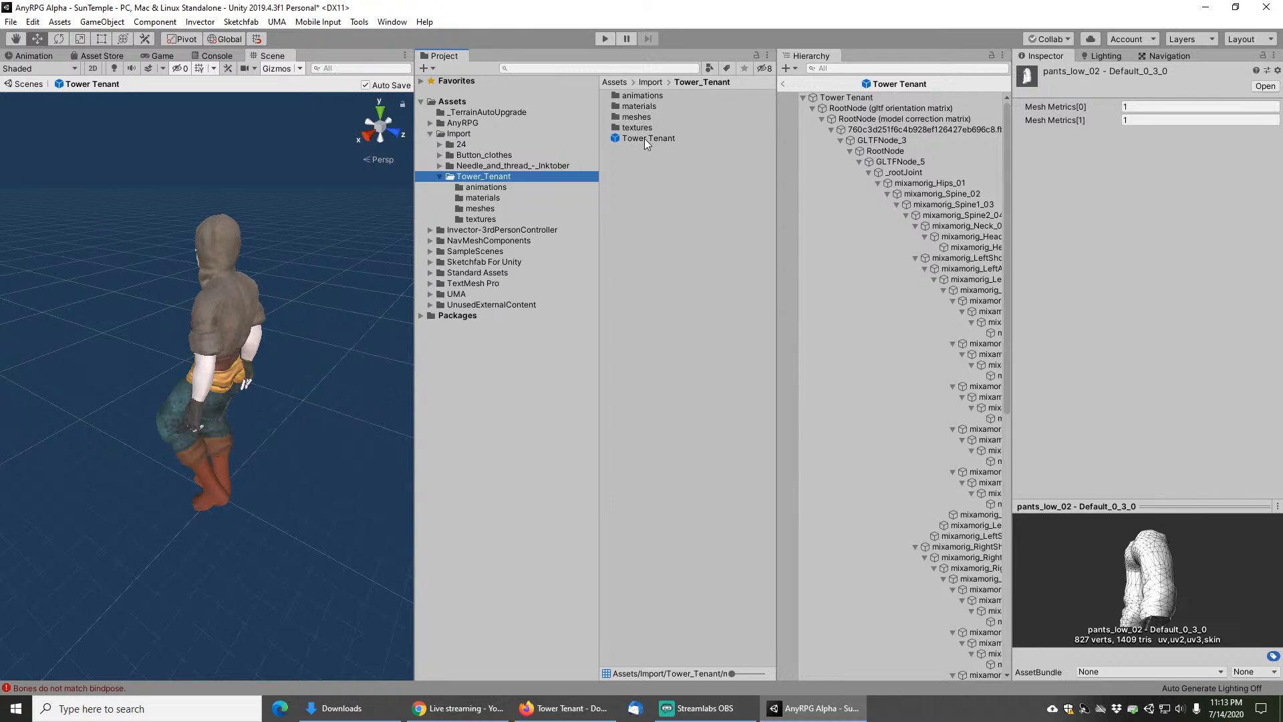
Step: Search the project for "idlen", play the AnyRPGIdleNeutral animation preview, and return to the Tower_Tenant folder
key(ctrl+f)
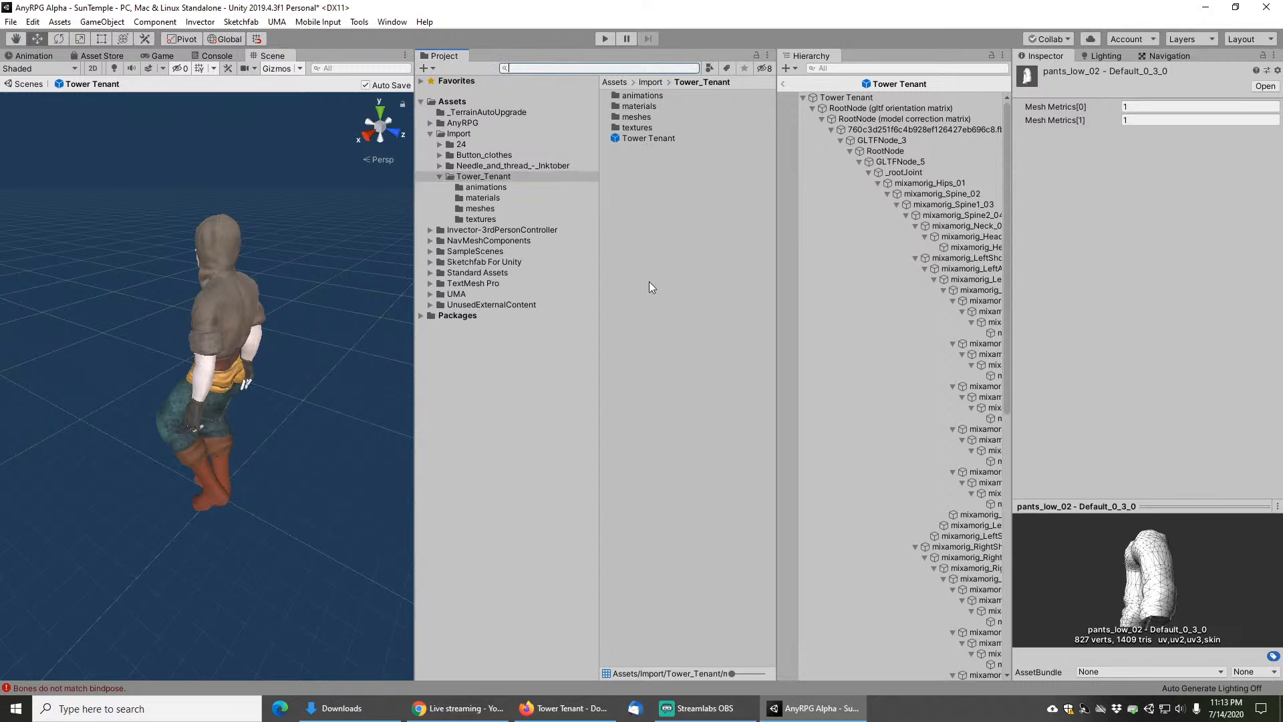
text(idlen)
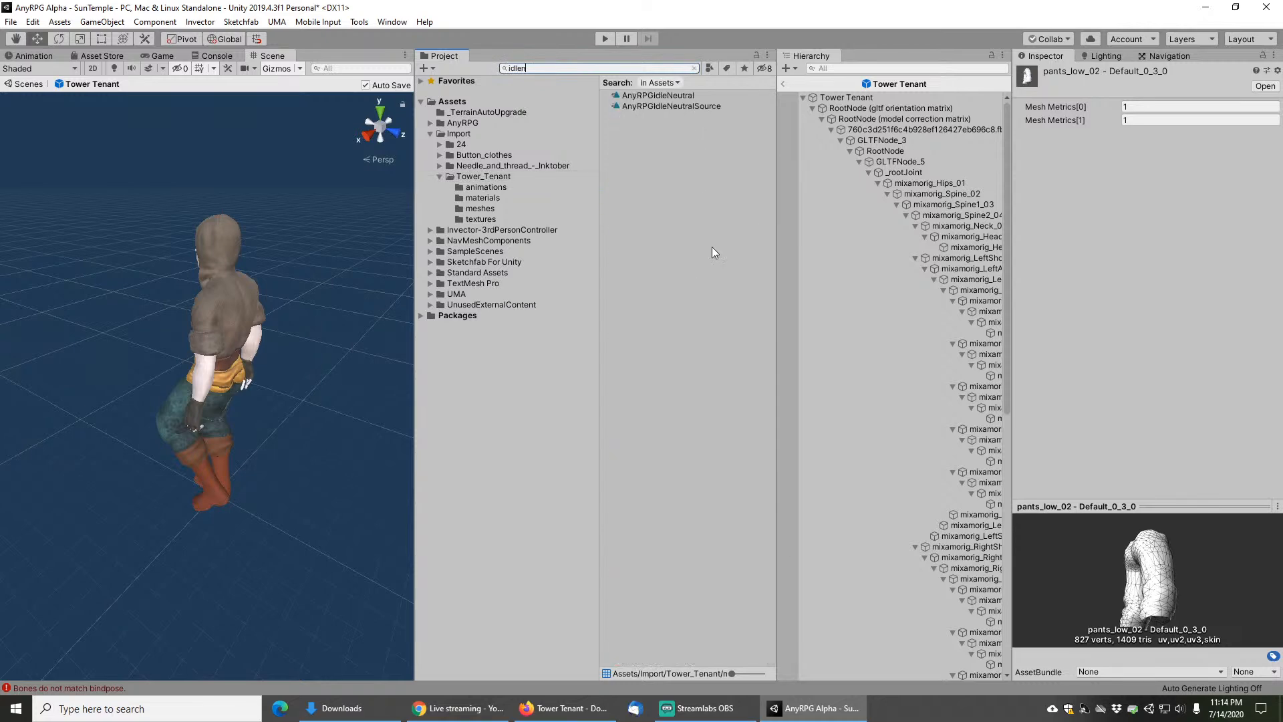
click(663, 96)
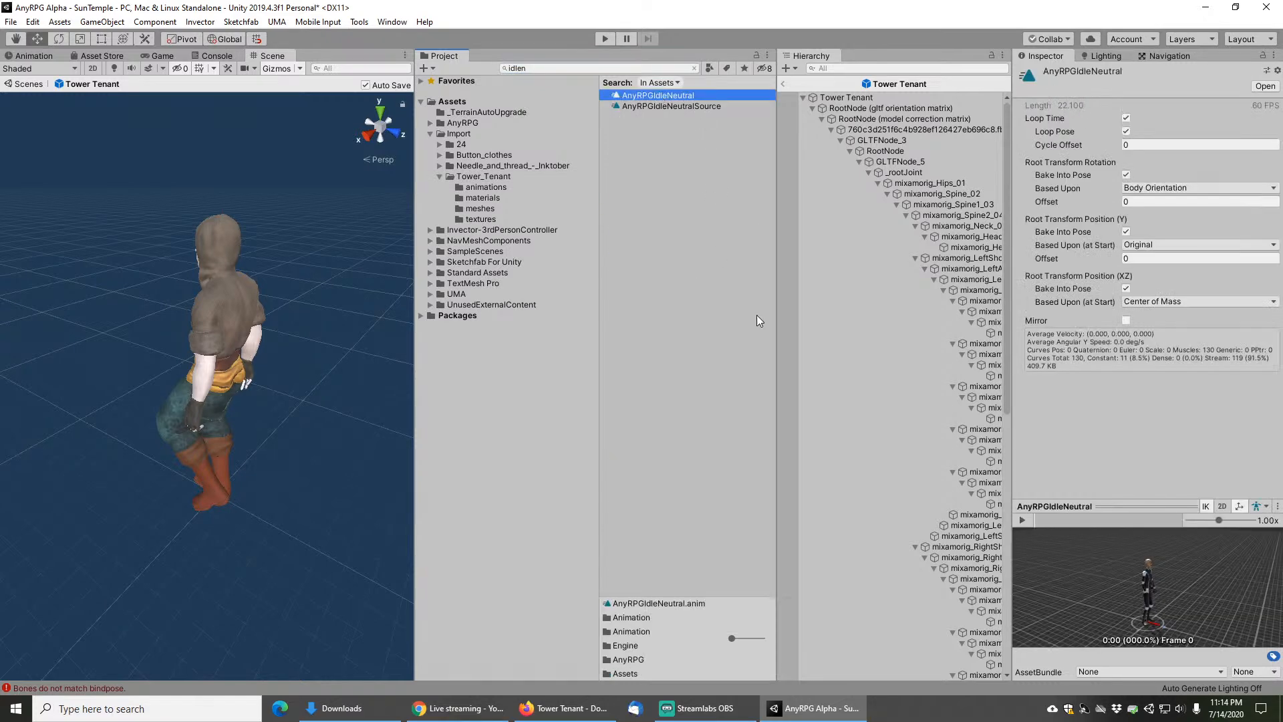
click(1022, 520)
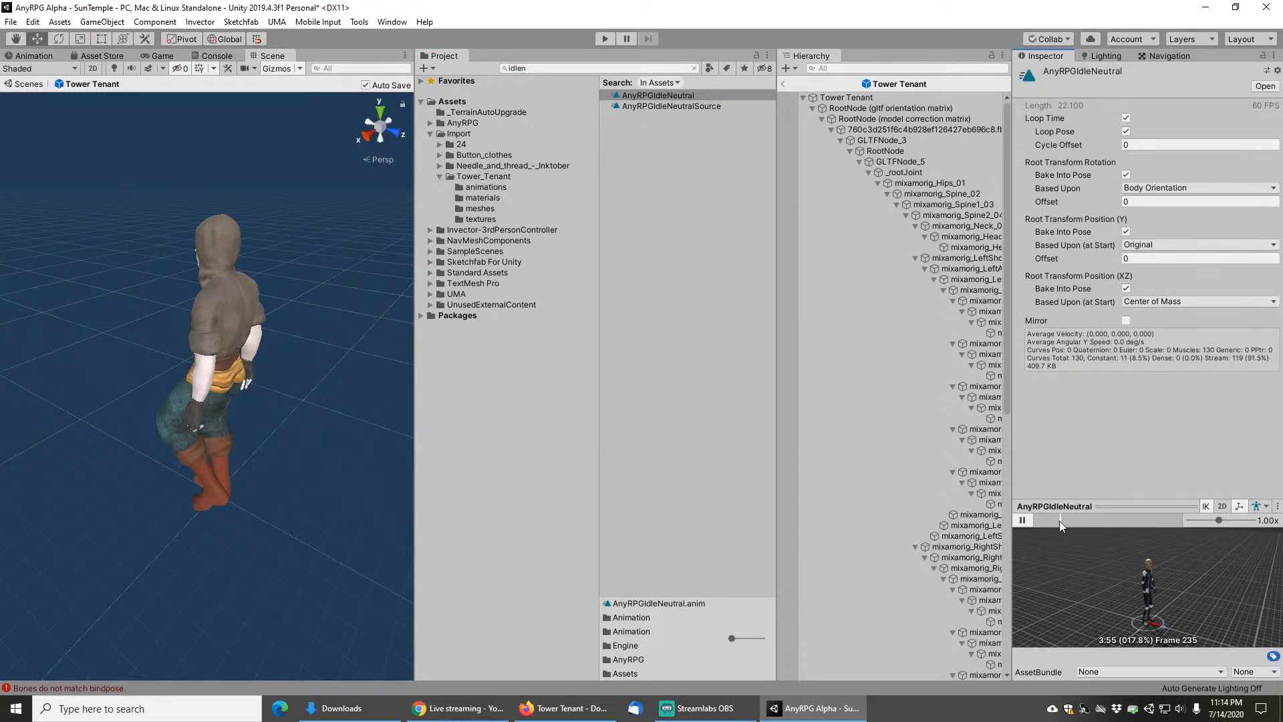
click(1024, 520)
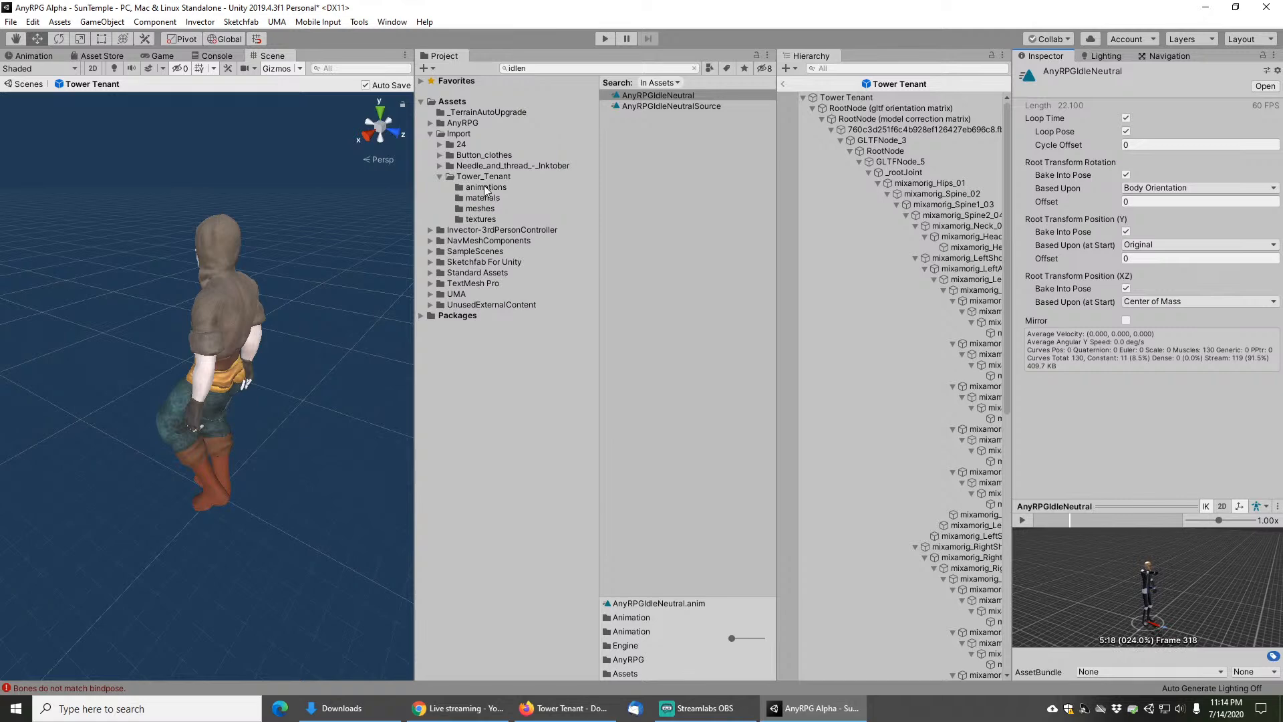
click(490, 177)
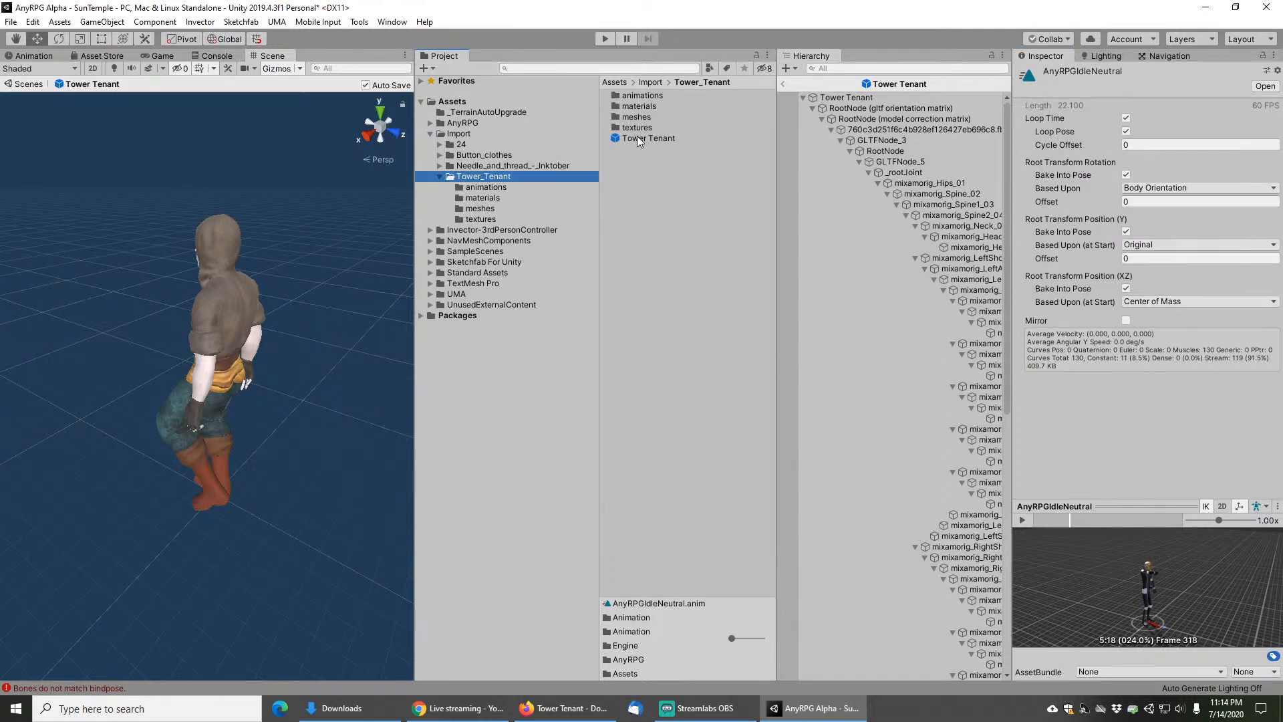
Step: Use the Tower Tenant prefab as the AnyRPGIdleNeutral preview model and show it from the front in a detached preview window
drag(637, 138, 1147, 579)
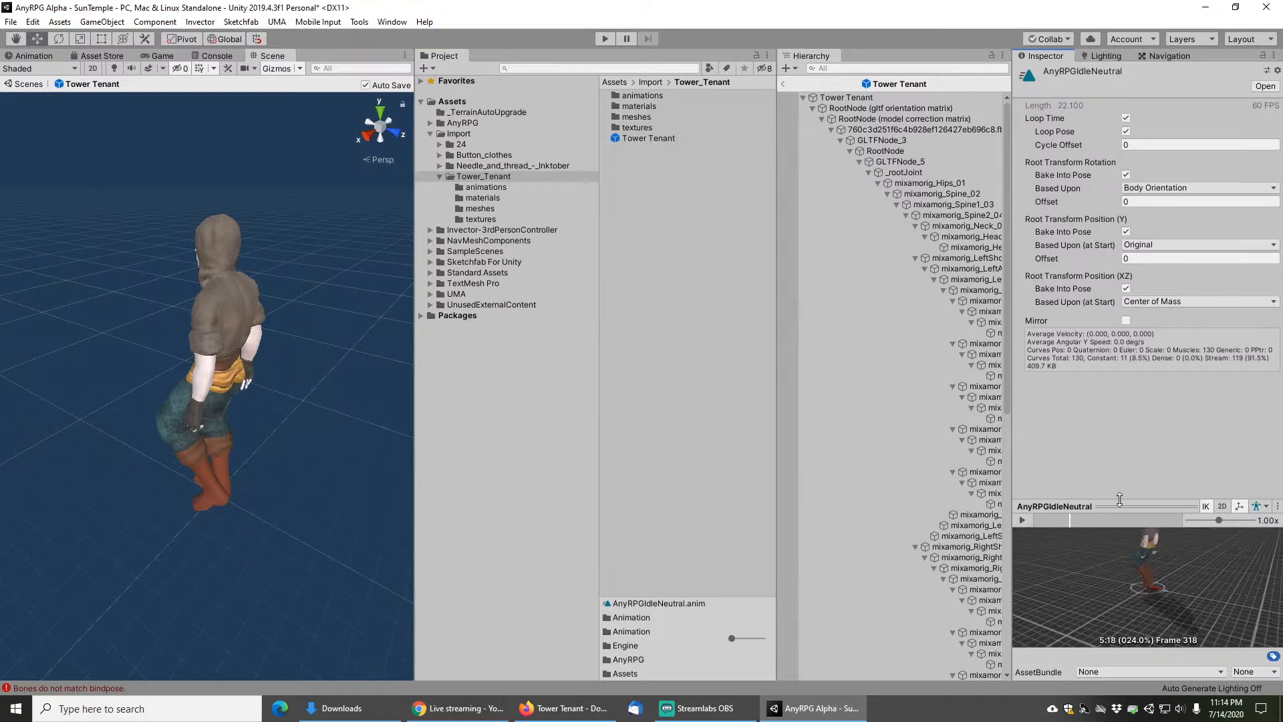
double_click(1123, 501)
drag(580, 179, 611, 199)
middle_drag(708, 358, 699, 400)
middle_drag(465, 336, 536, 336)
drag(438, 343, 874, 292)
middle_drag(790, 230, 787, 317)
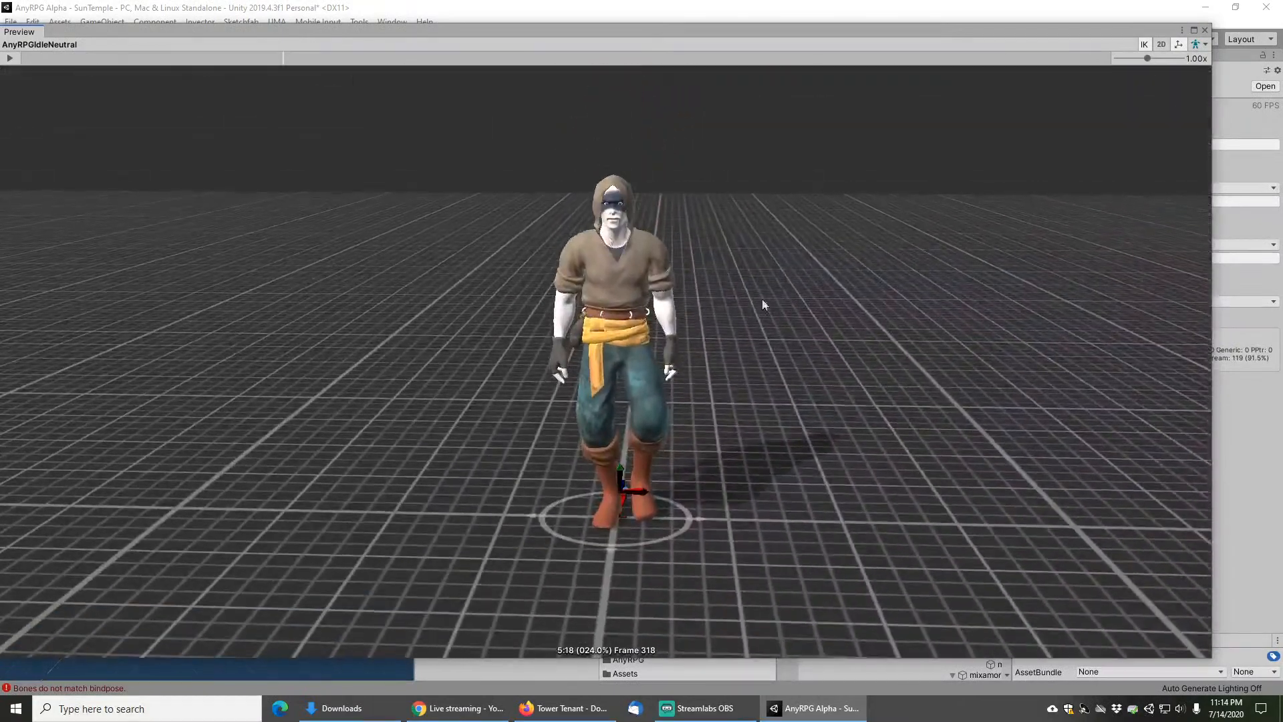
Step: Play and pause the AnyRPGIdleNeutral preview on Tower Tenant, close the preview window, and view the prefab's front in the scene
click(9, 58)
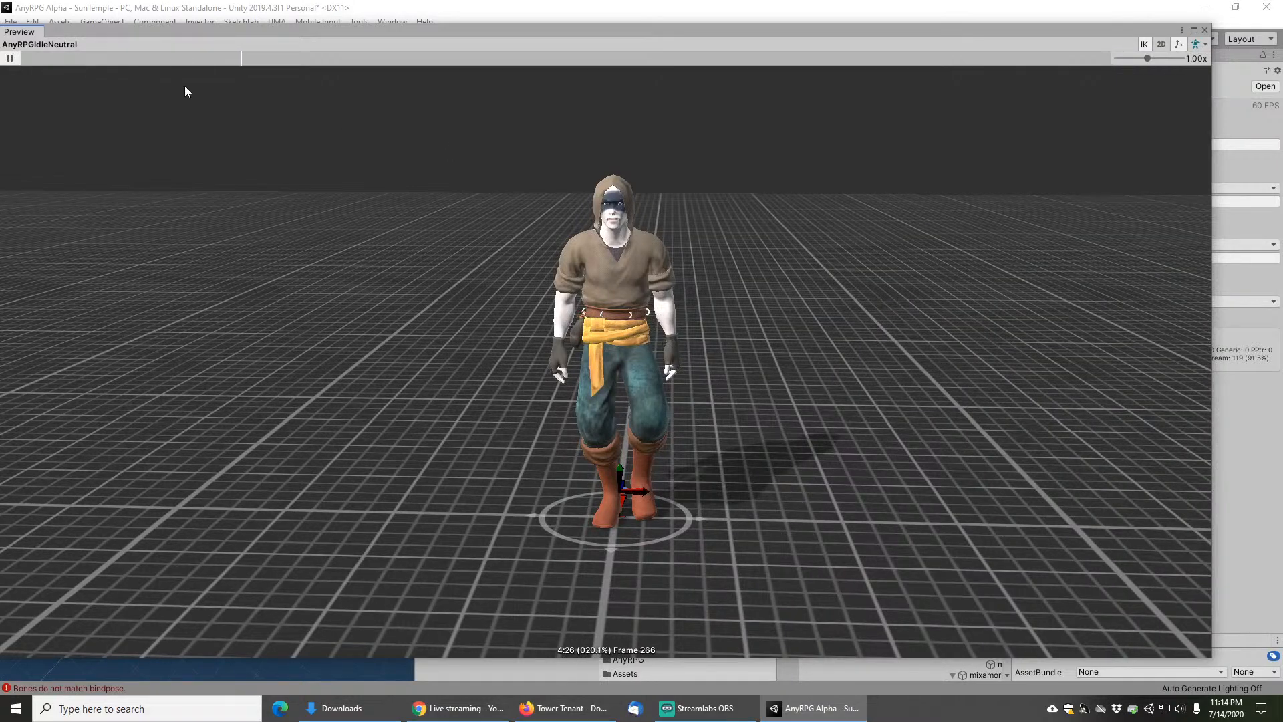
click(10, 58)
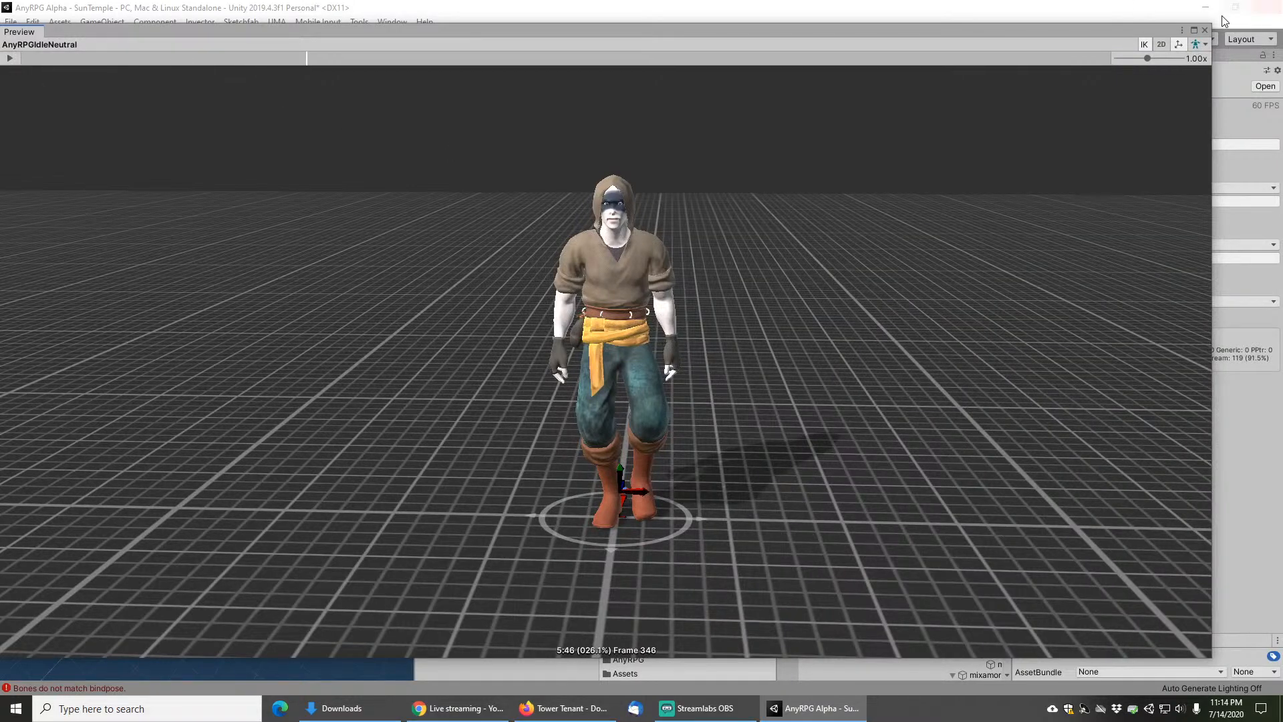
click(1205, 31)
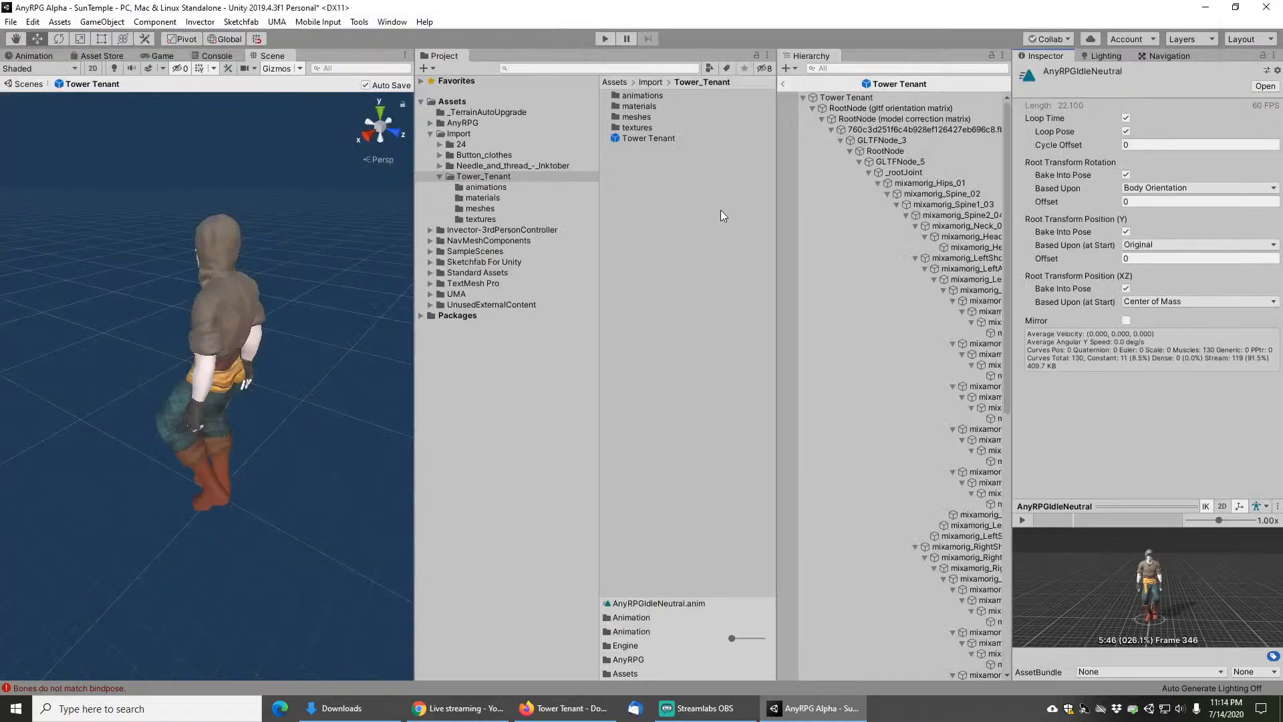
right_drag(137, 354, 221, 314)
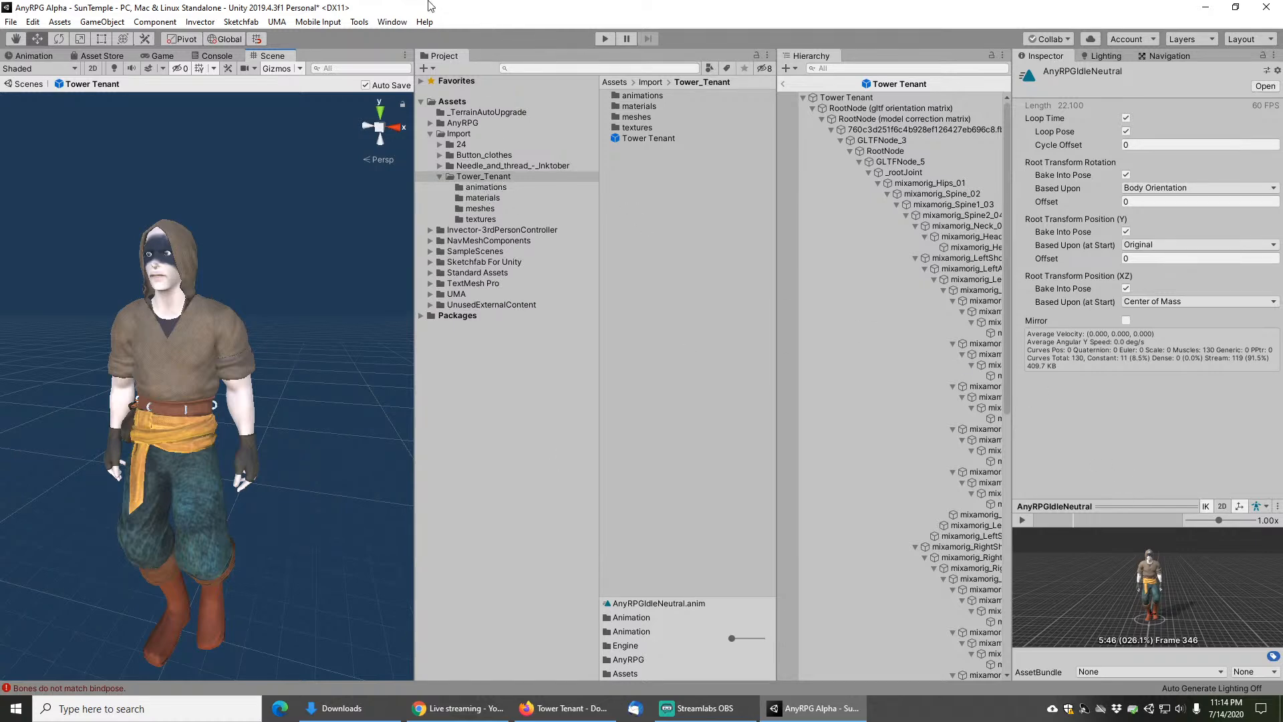
Step: Browse Sketchfab from within Unity and search for "needle" with the Staff Picked filter turned off
click(241, 22)
click(267, 34)
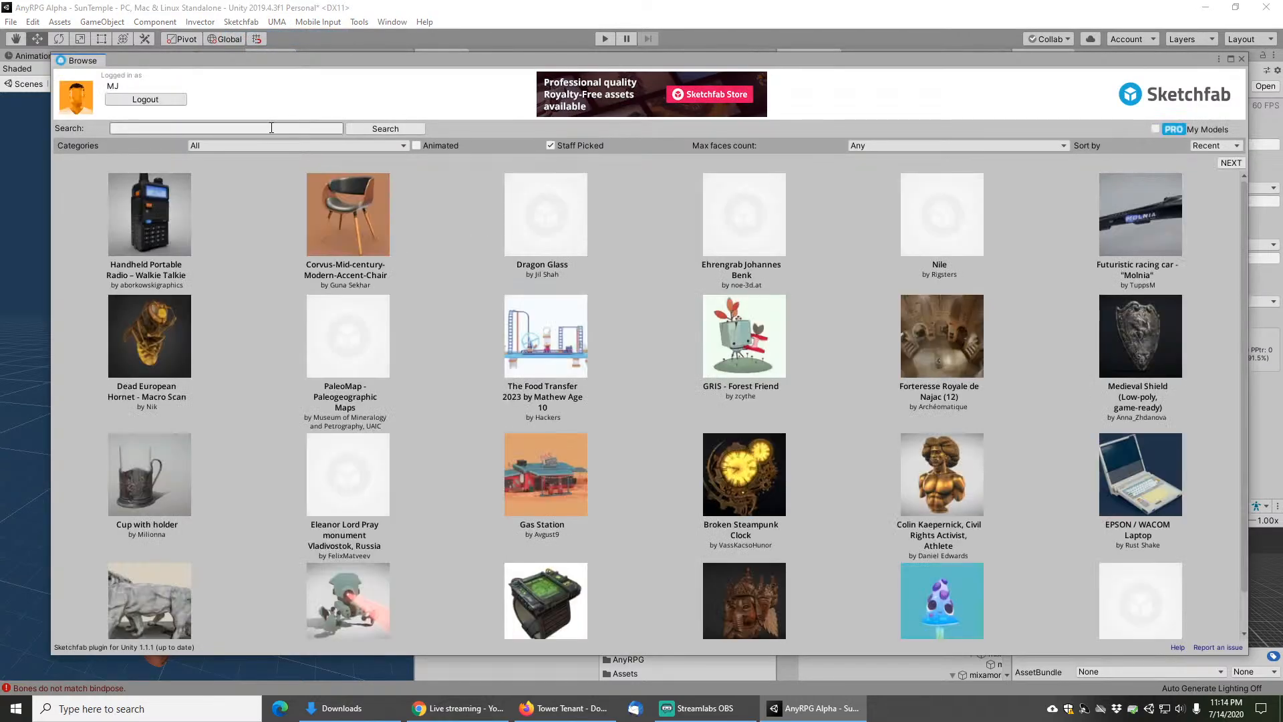
click(272, 127)
text(needle)
key(Return)
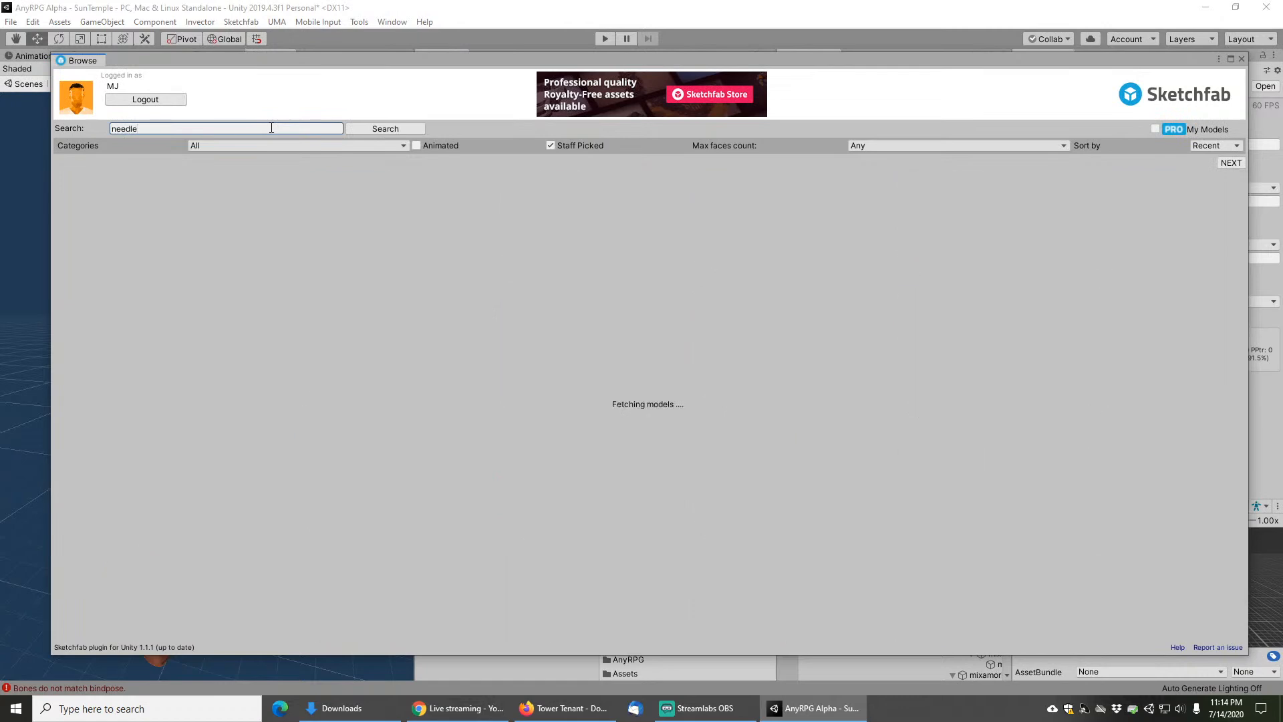
click(550, 146)
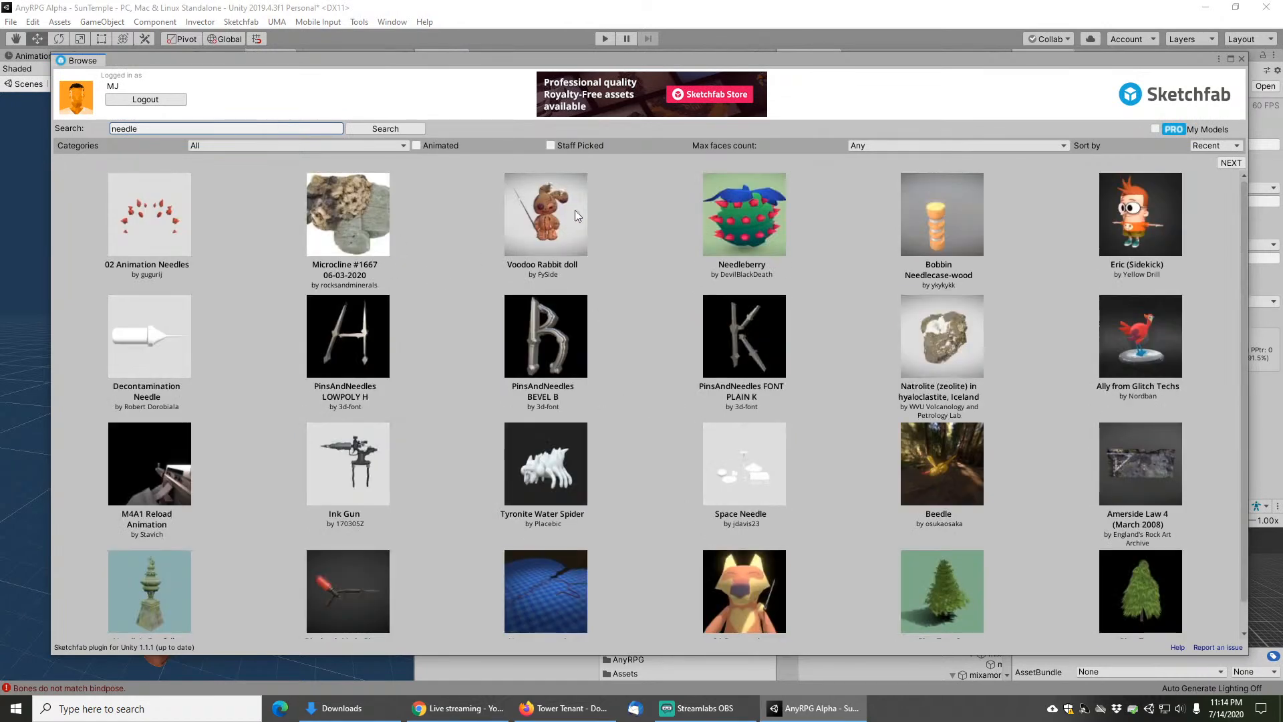
Step: View the Voodoo Rabbit doll's import details, and close them along with the Sketchfab browser
click(556, 215)
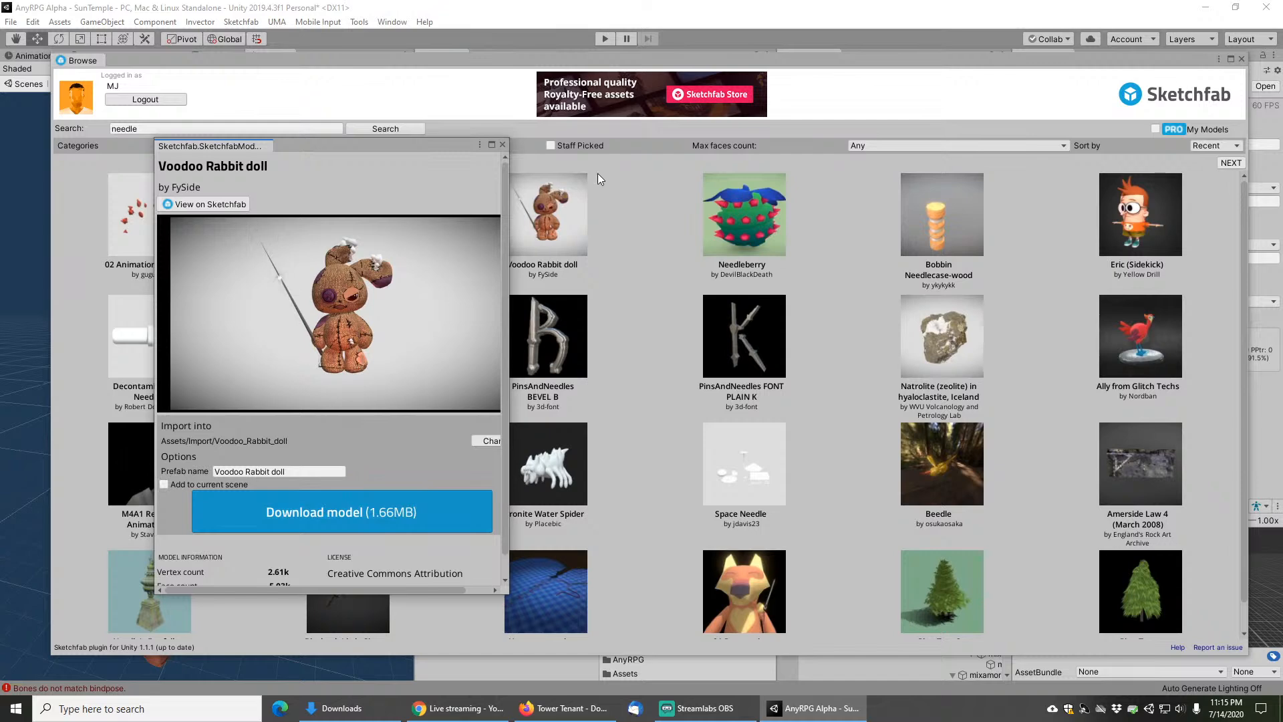
click(503, 145)
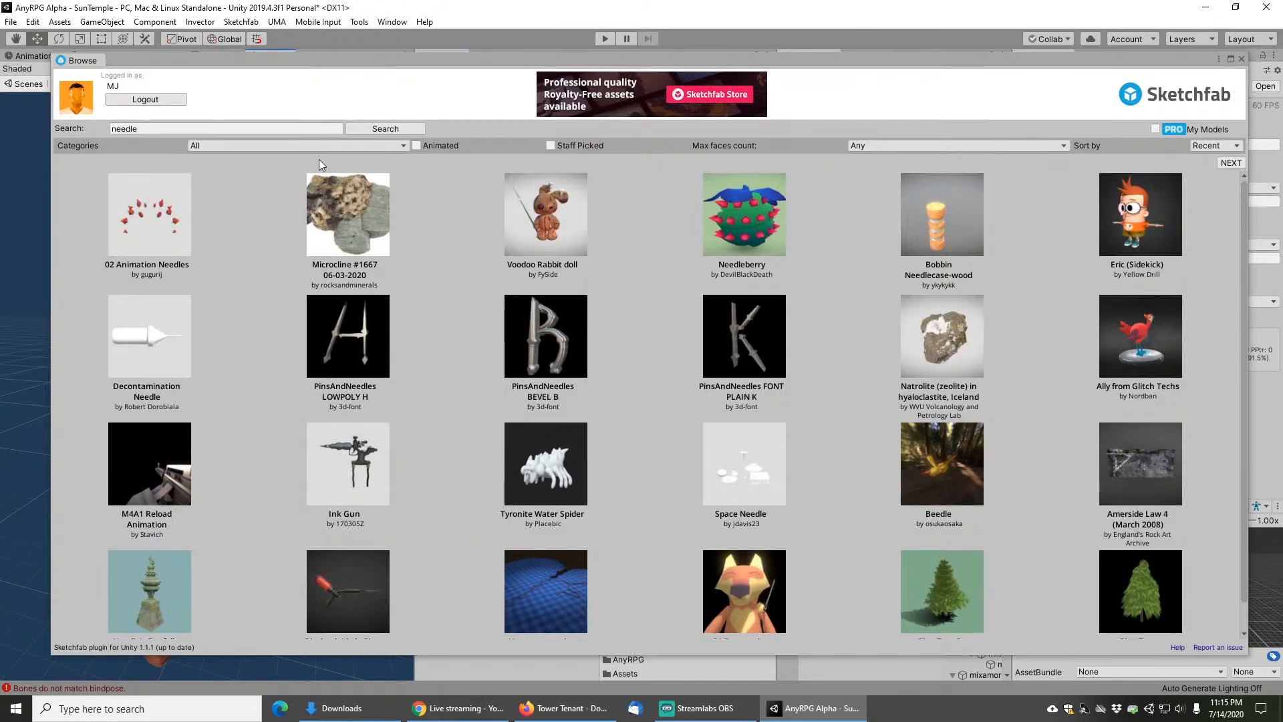
click(1242, 59)
Step: Switch to Firefox and review the download formats offered for the Tower Tenant model on Sketchfab
click(1206, 7)
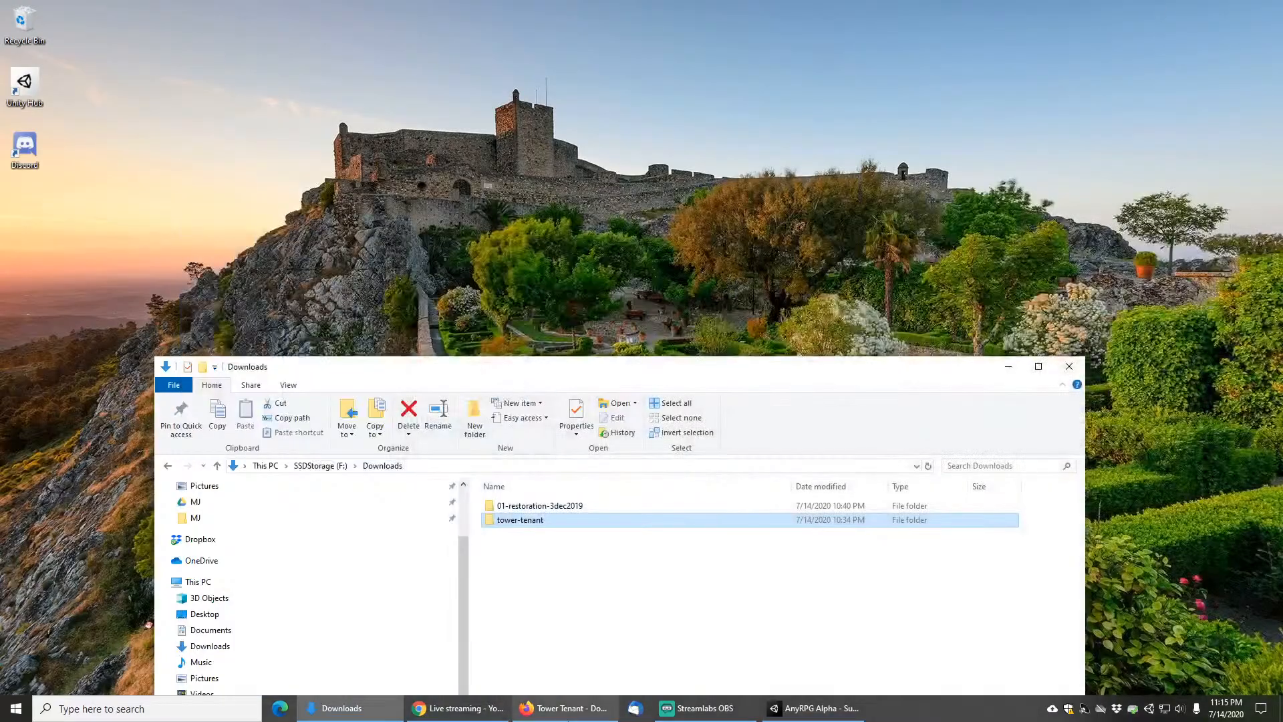
click(522, 711)
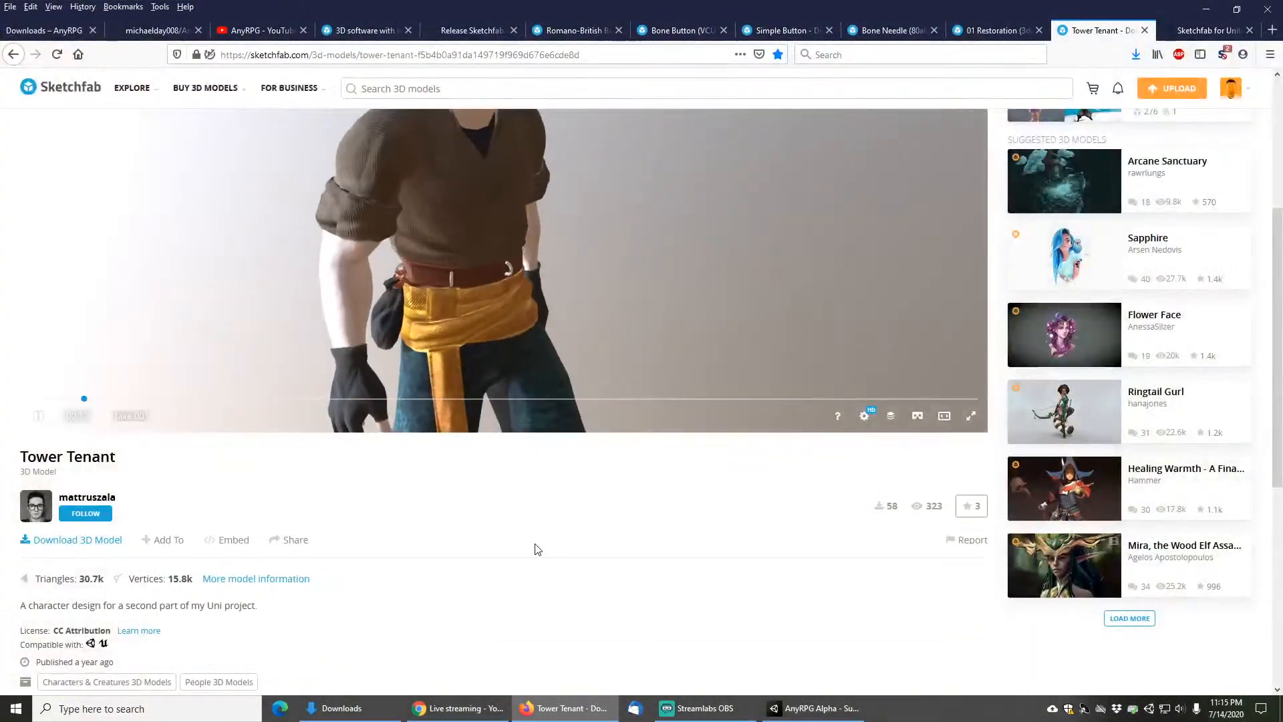
click(94, 539)
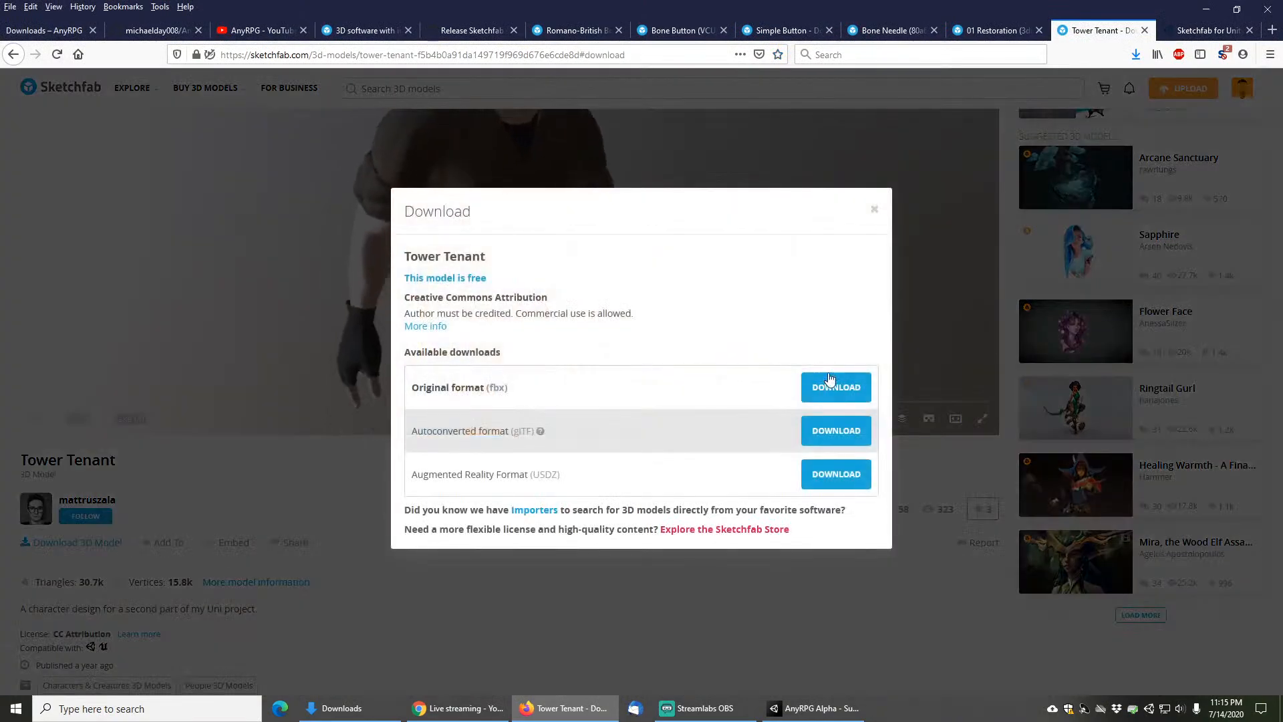
click(875, 212)
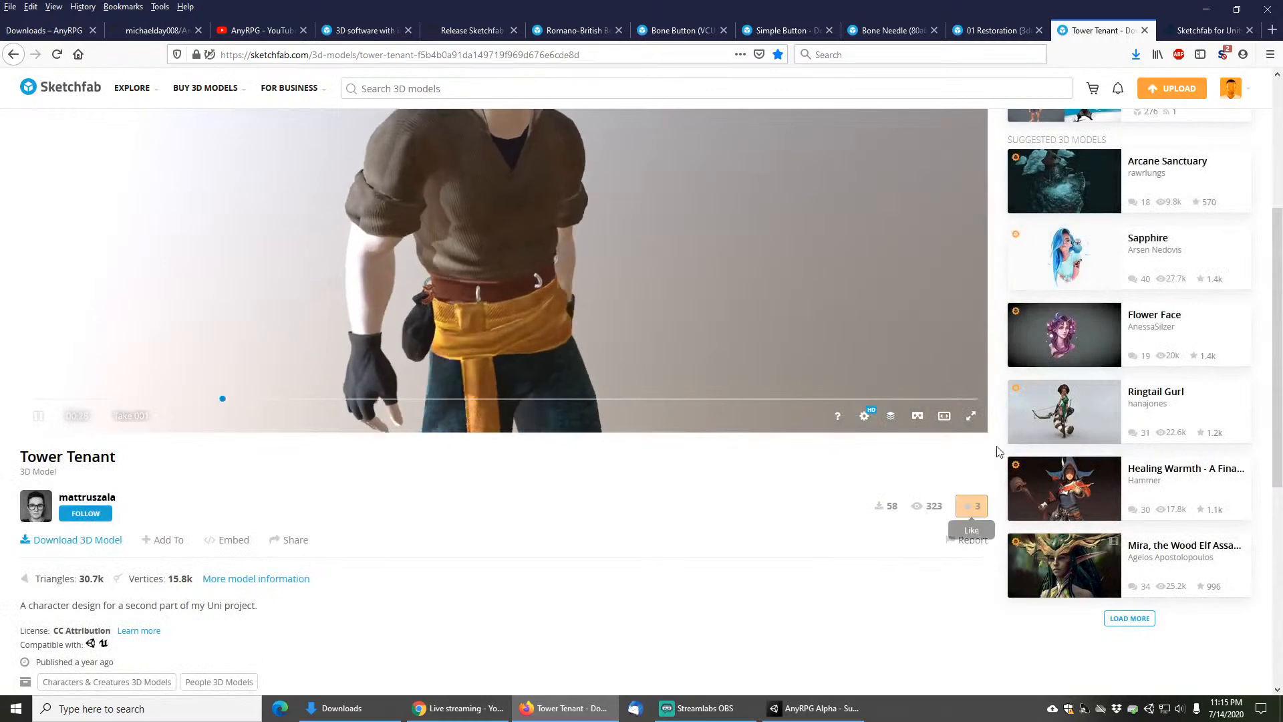
Step: Watch the Tower Tenant animation in Sketchfab's viewer, pause it, and look over the model's page details
scroll(993, 487, up, 3)
scroll(996, 452, up, 1)
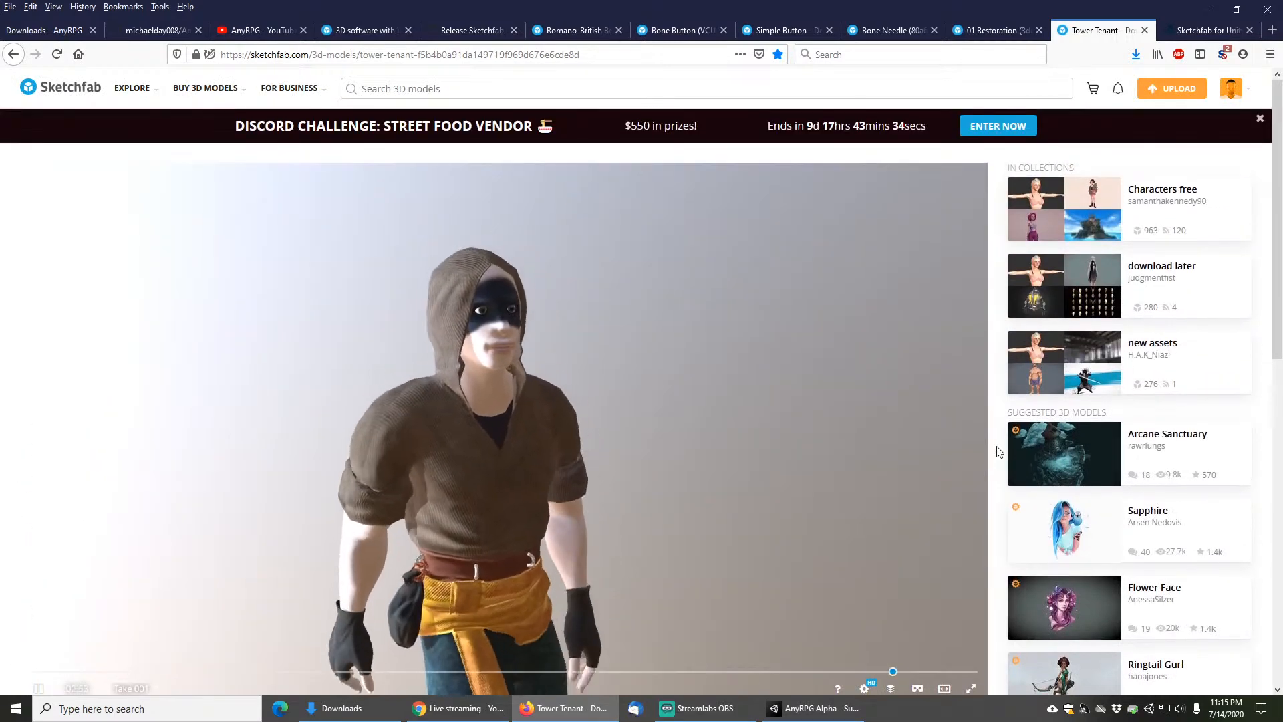
scroll(998, 451, down, 3)
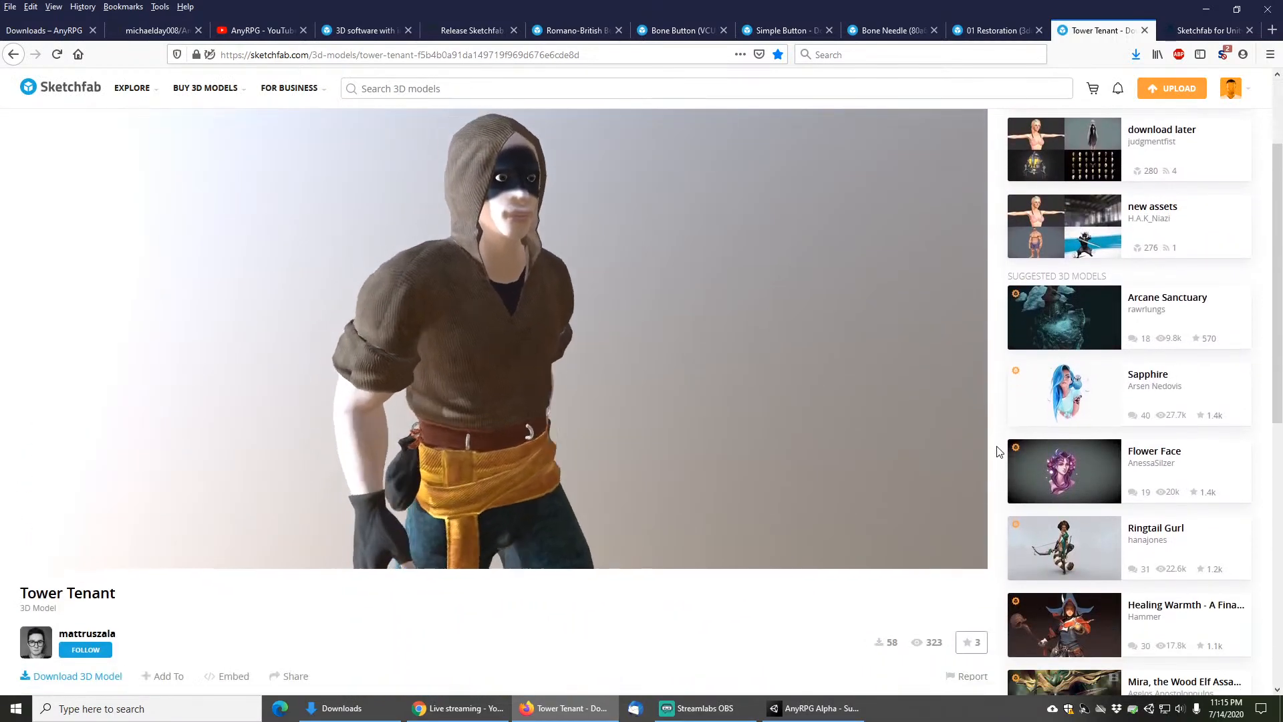
scroll(484, 653, down, 1)
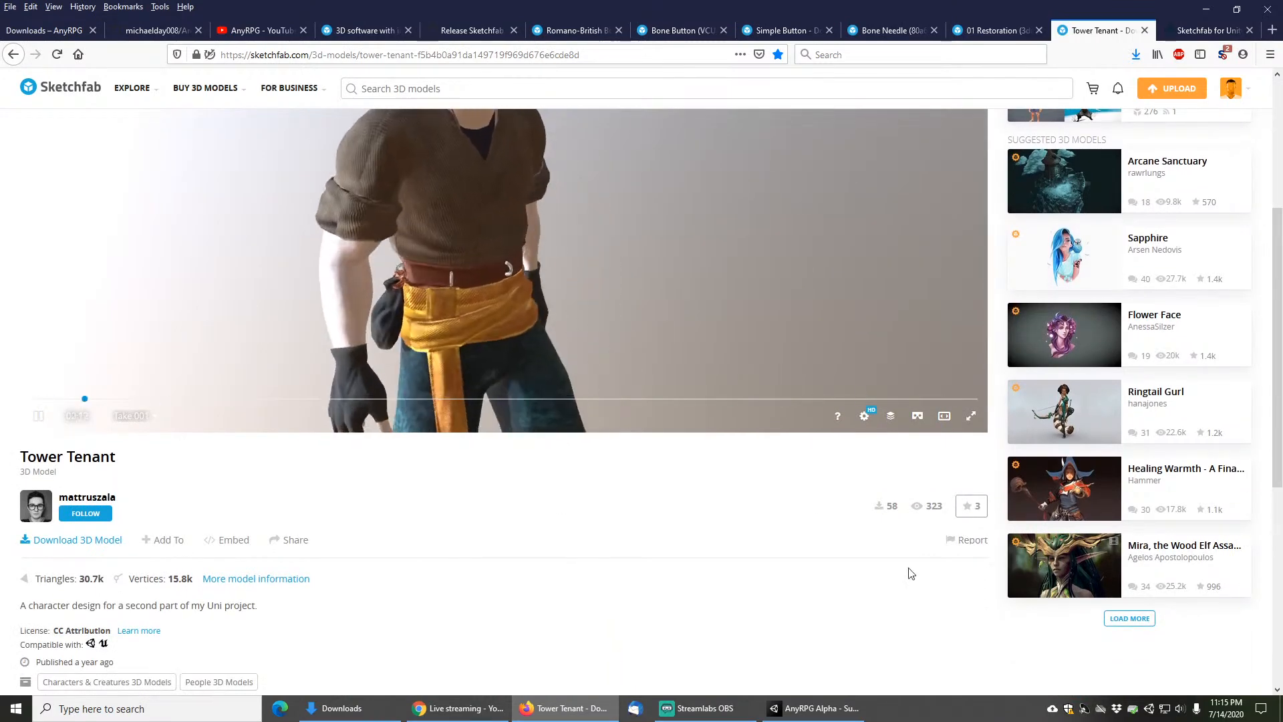
scroll(1002, 420, up, 3)
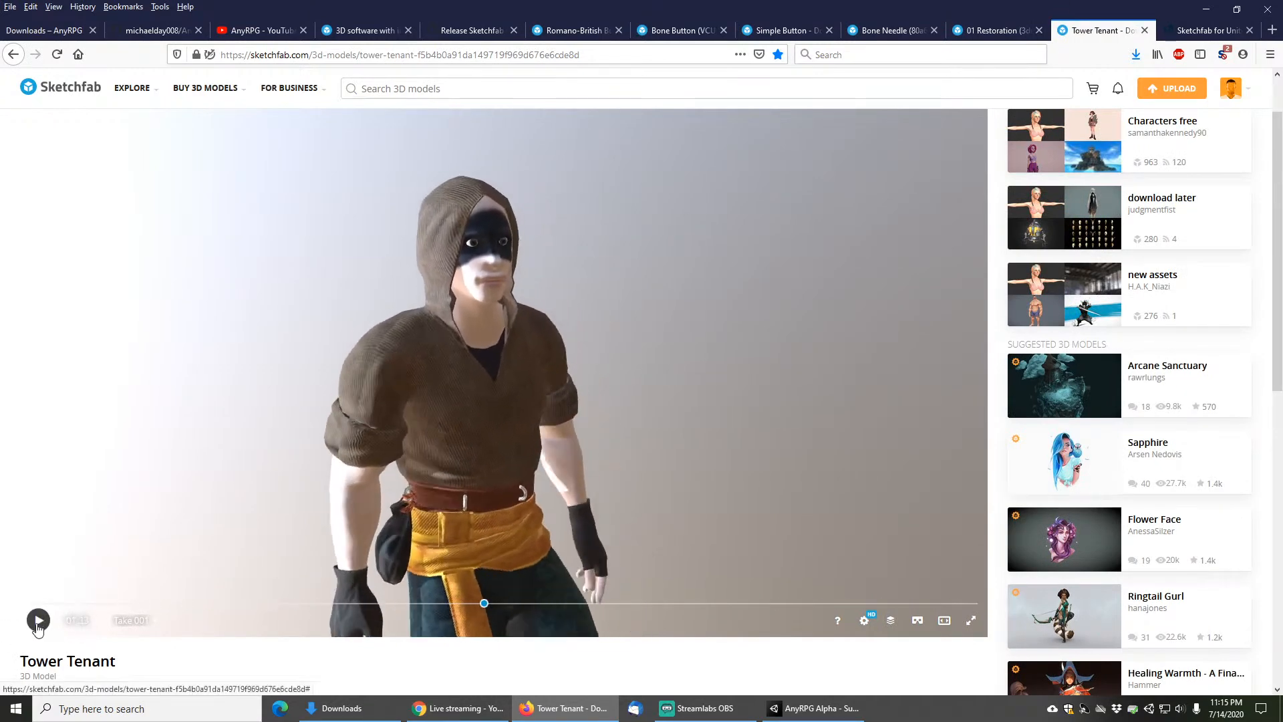
scroll(467, 679, down, 1)
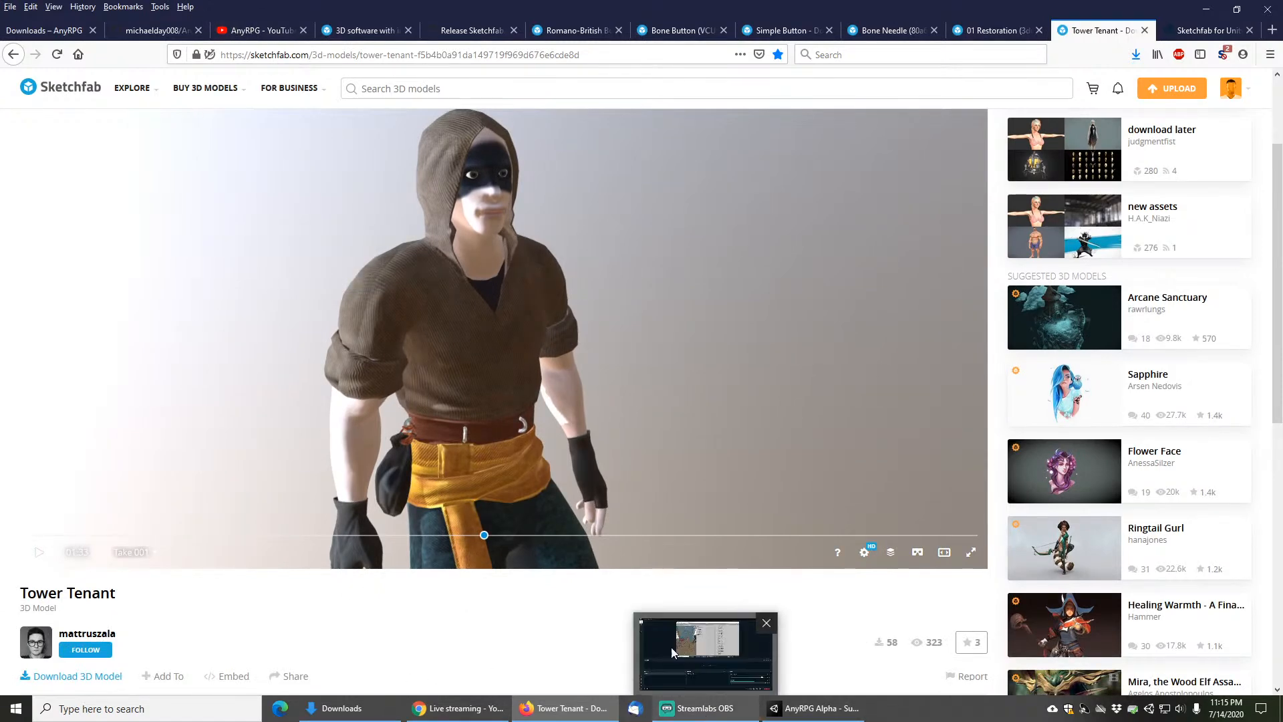
scroll(428, 594, down, 2)
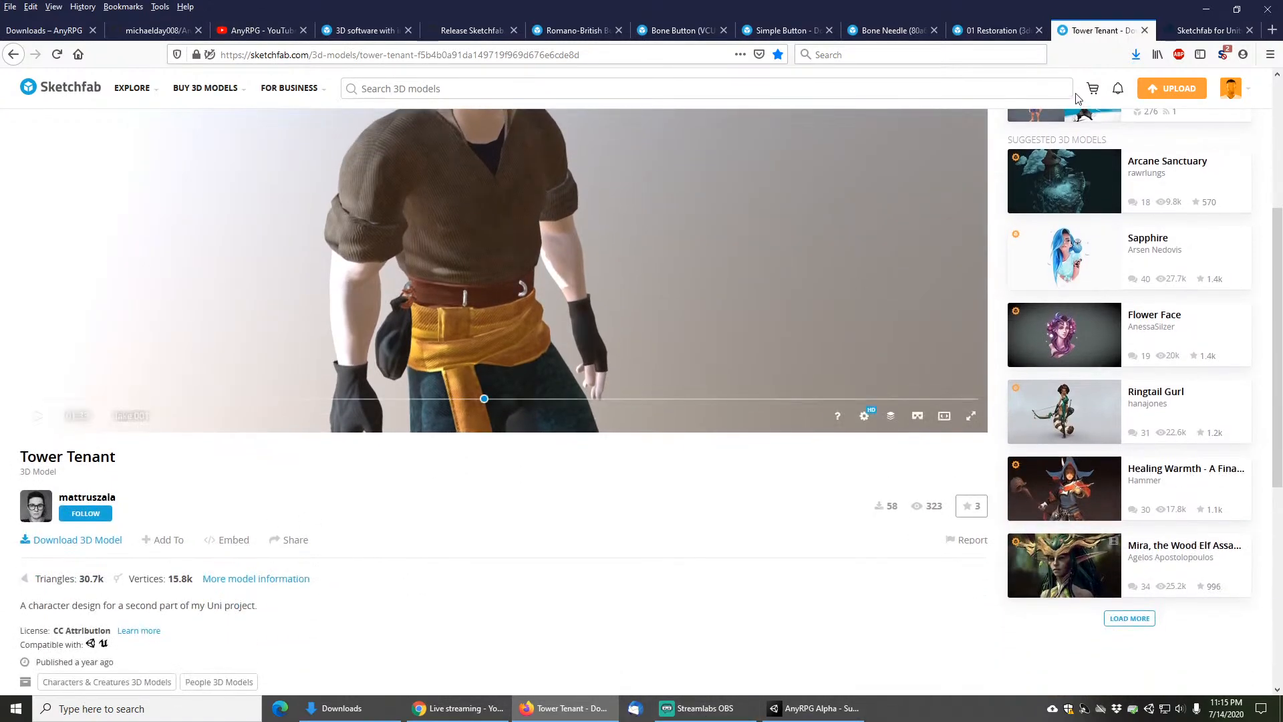
Step: Download the 01 Restoration (3dec2019) model from Sketchfab in autoconverted glTF format, saving 01_restoration_3dec2019.zip
click(989, 28)
scroll(1005, 437, down, 5)
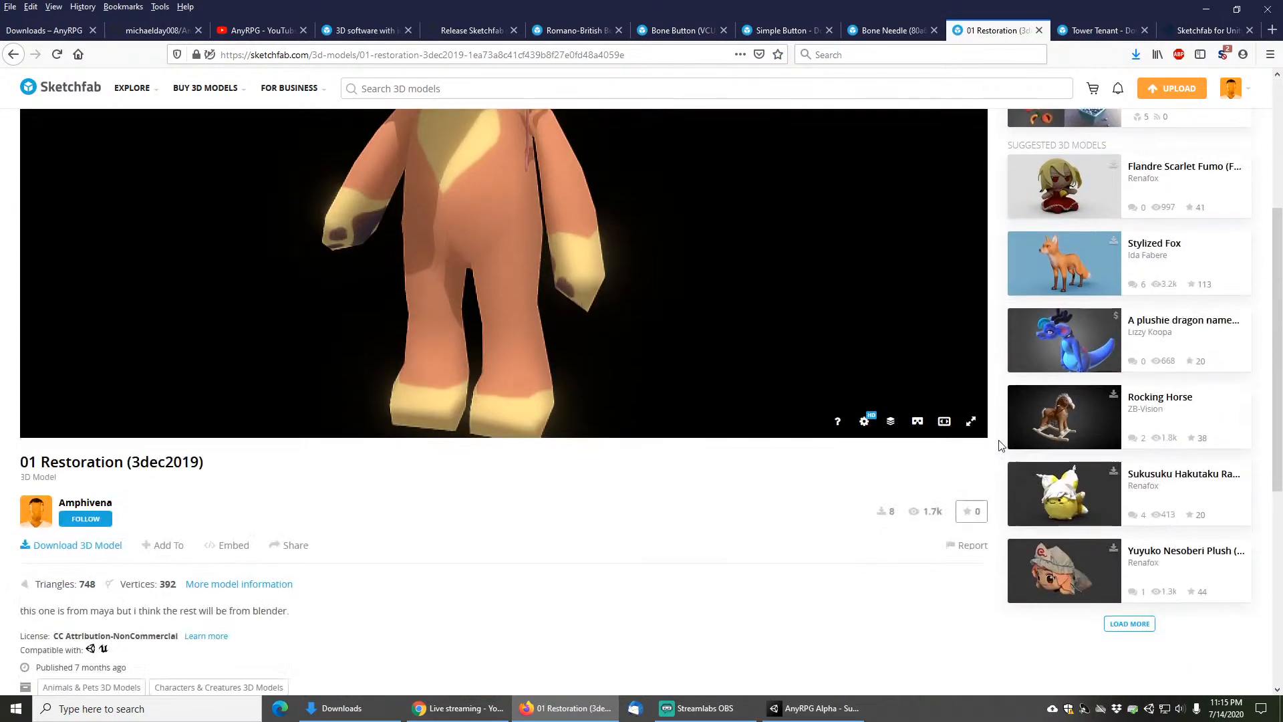
click(78, 542)
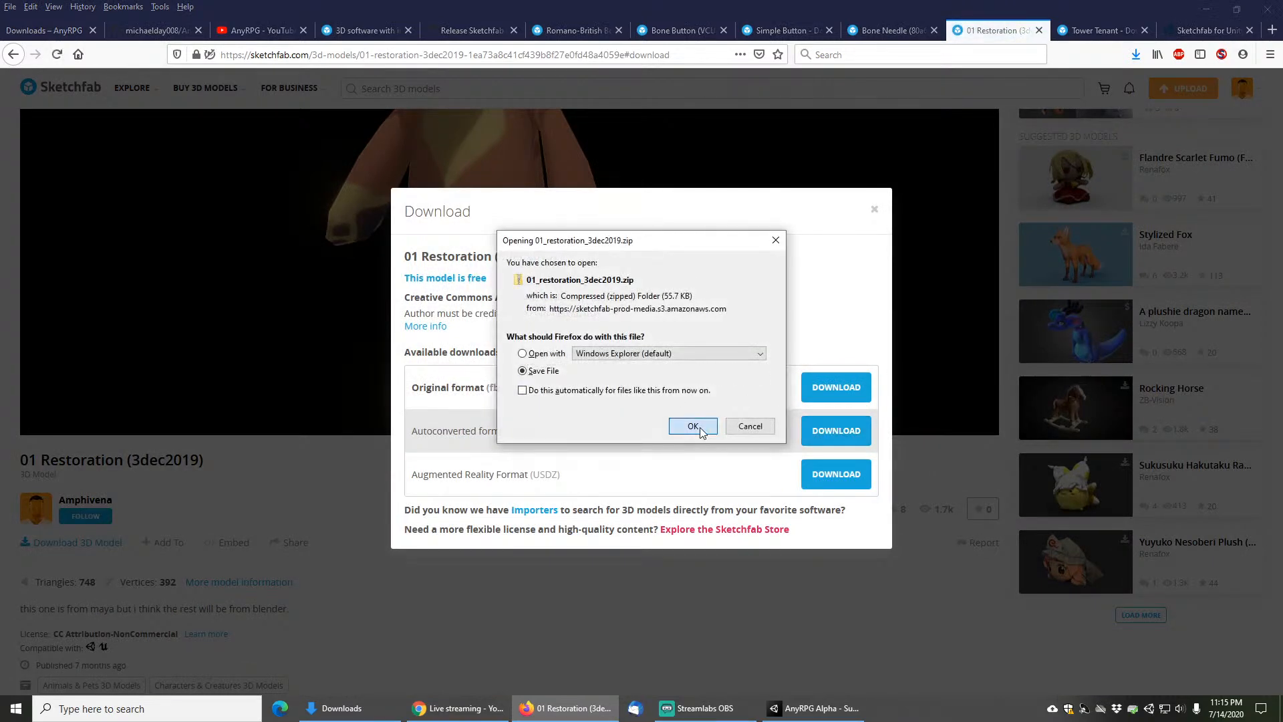
click(699, 429)
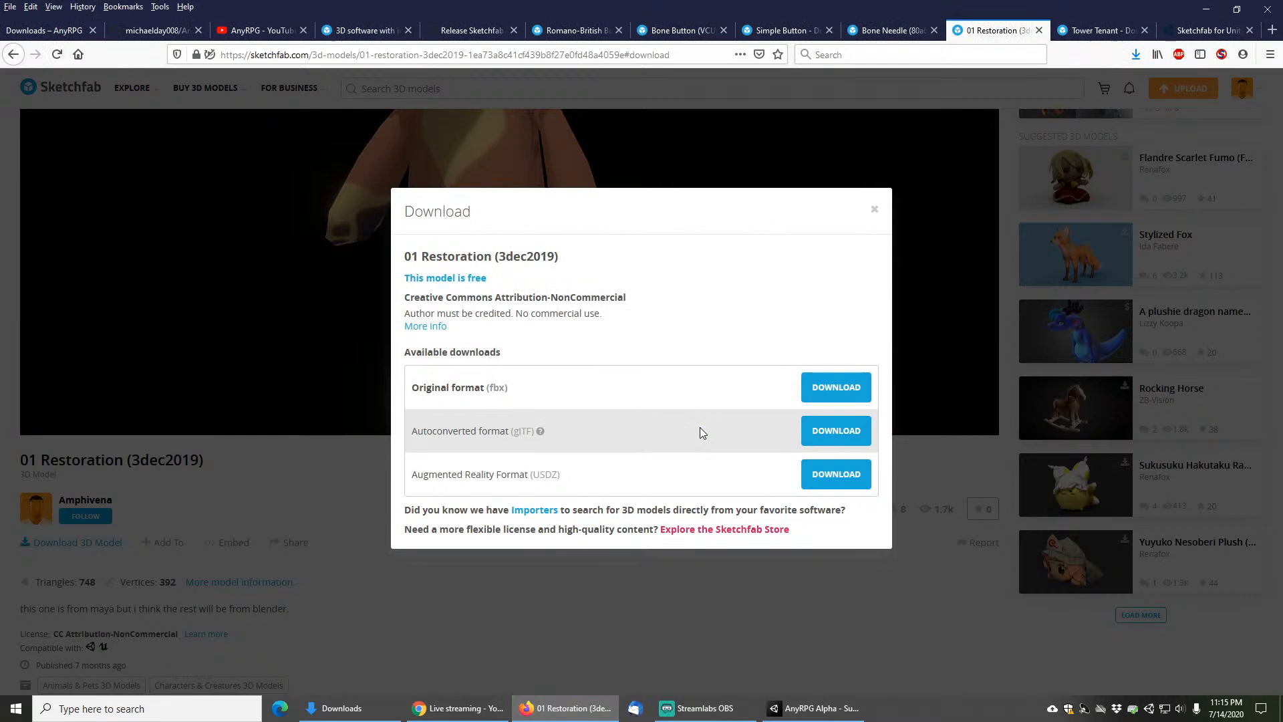
click(874, 209)
Step: Delete the old 01-restoration-3dec2019 folder from Downloads in File Explorer
click(358, 705)
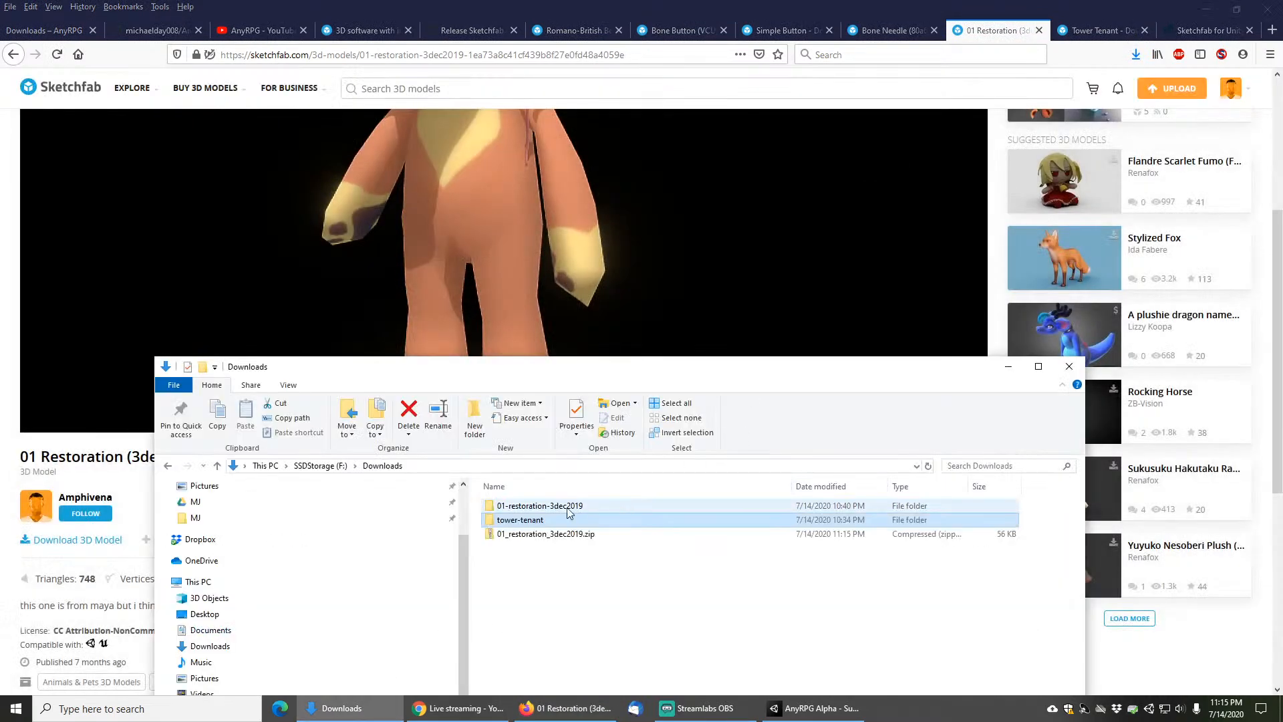
click(540, 506)
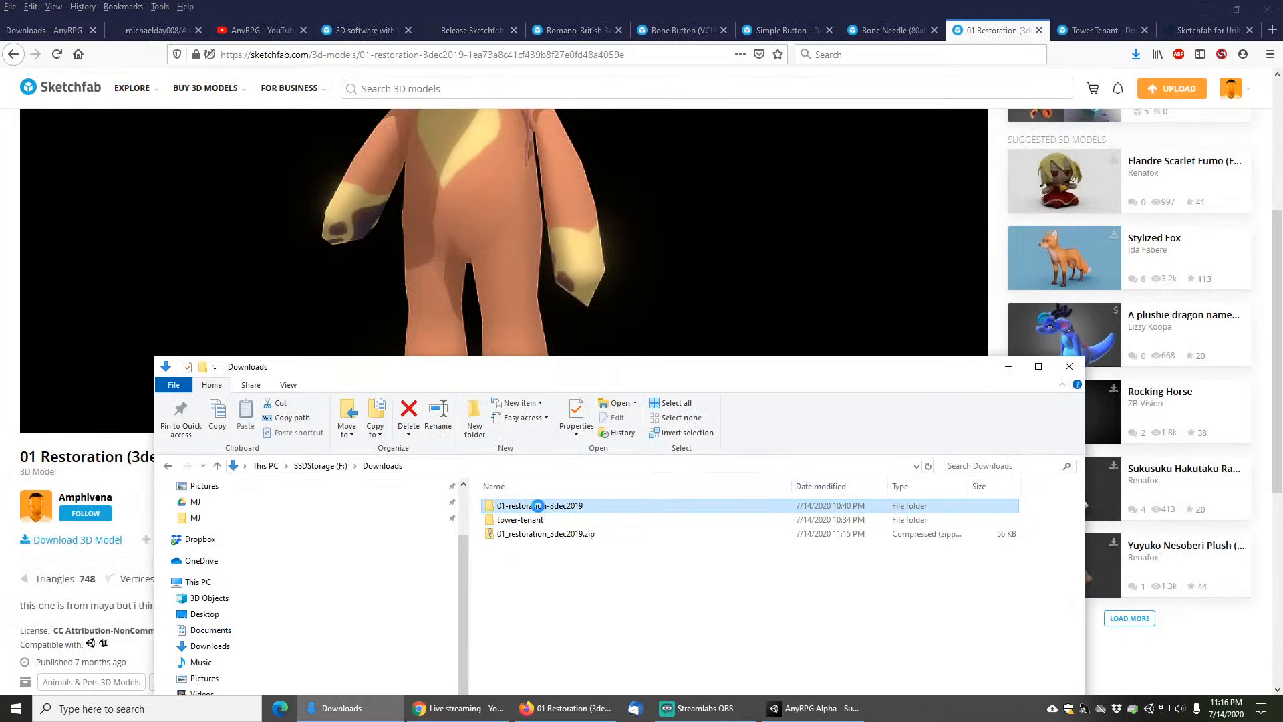
key(Delete)
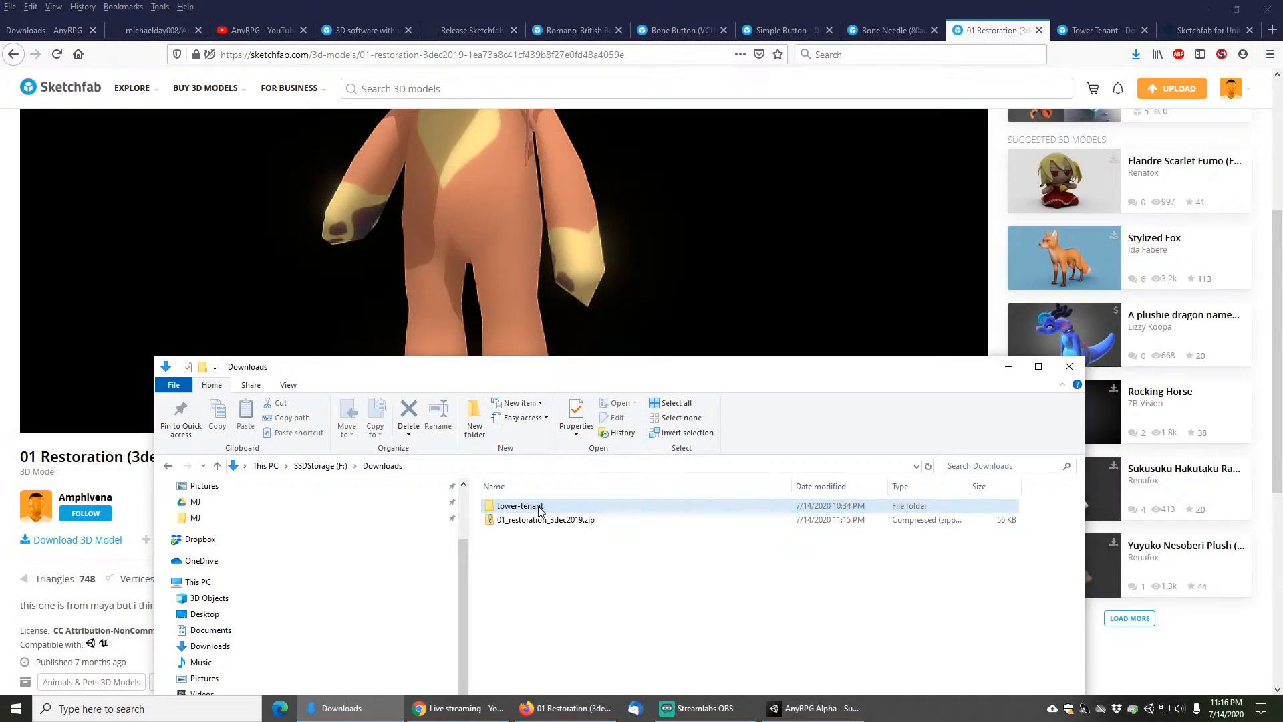
Step: Extract 01_restoration_3dec2019.zip with 7-Zip into a folder of the same name and open that folder
click(524, 522)
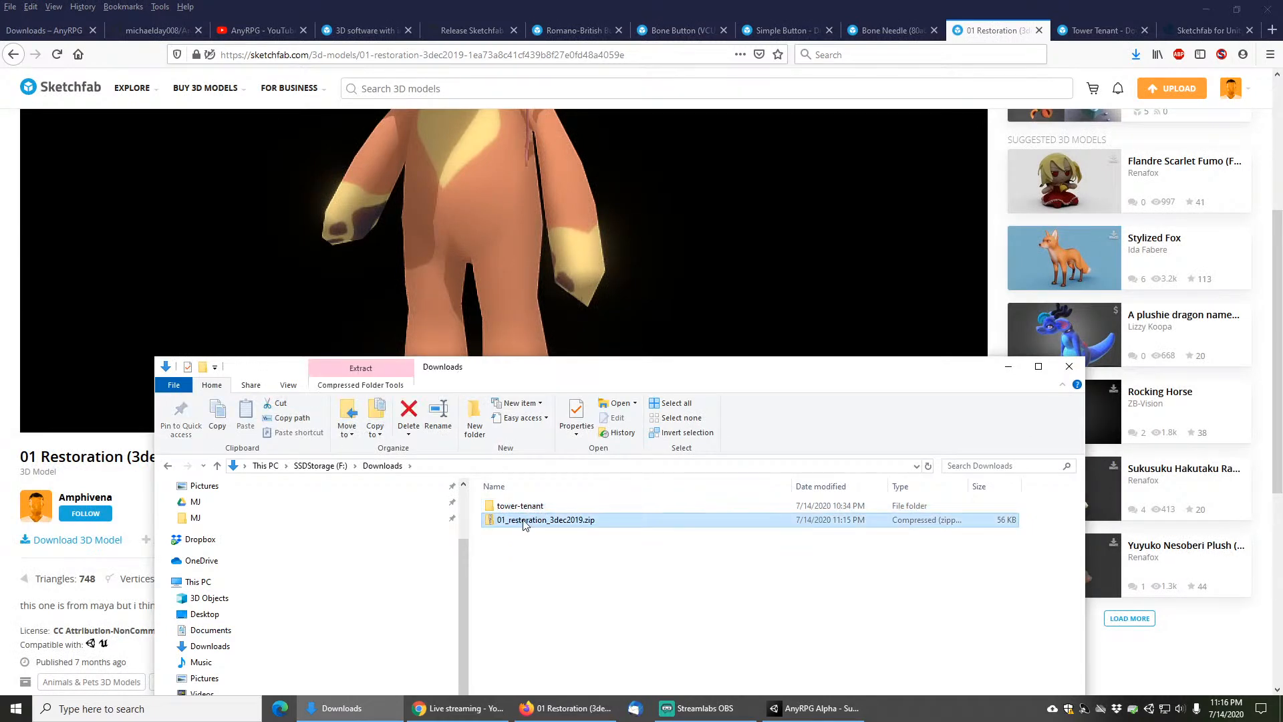
right_click(524, 524)
mouse_move(561, 192)
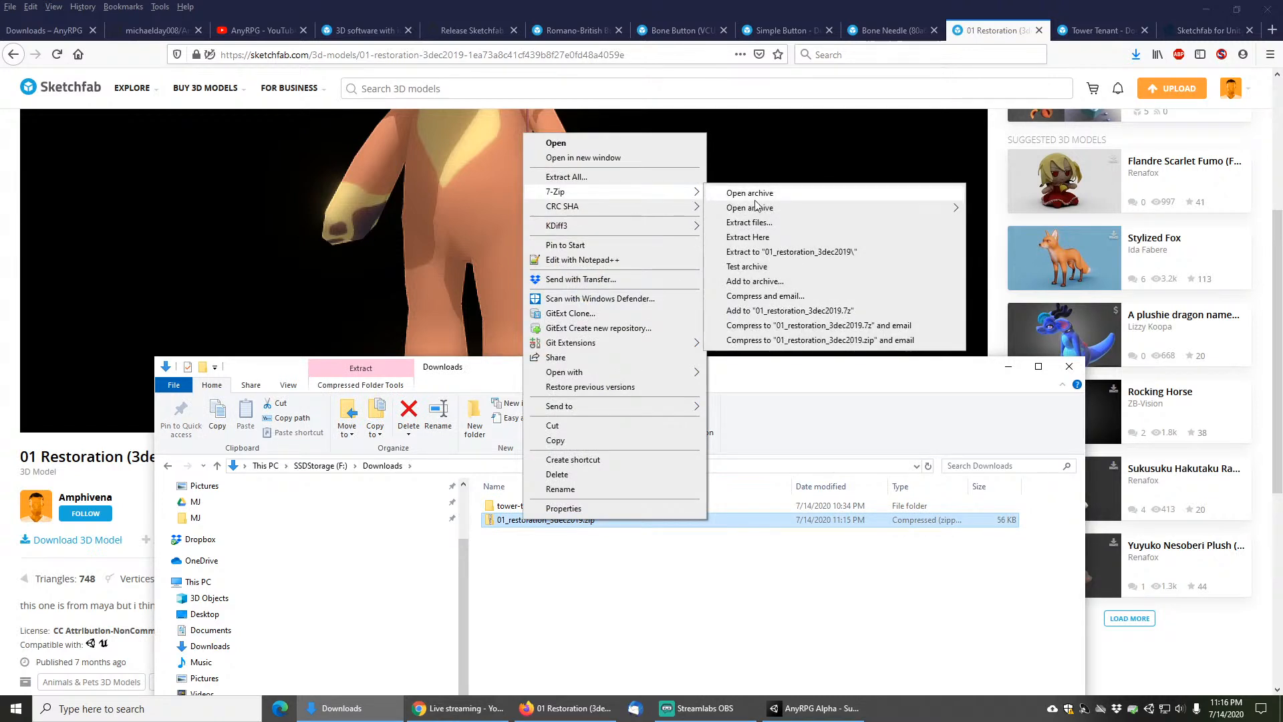
click(768, 251)
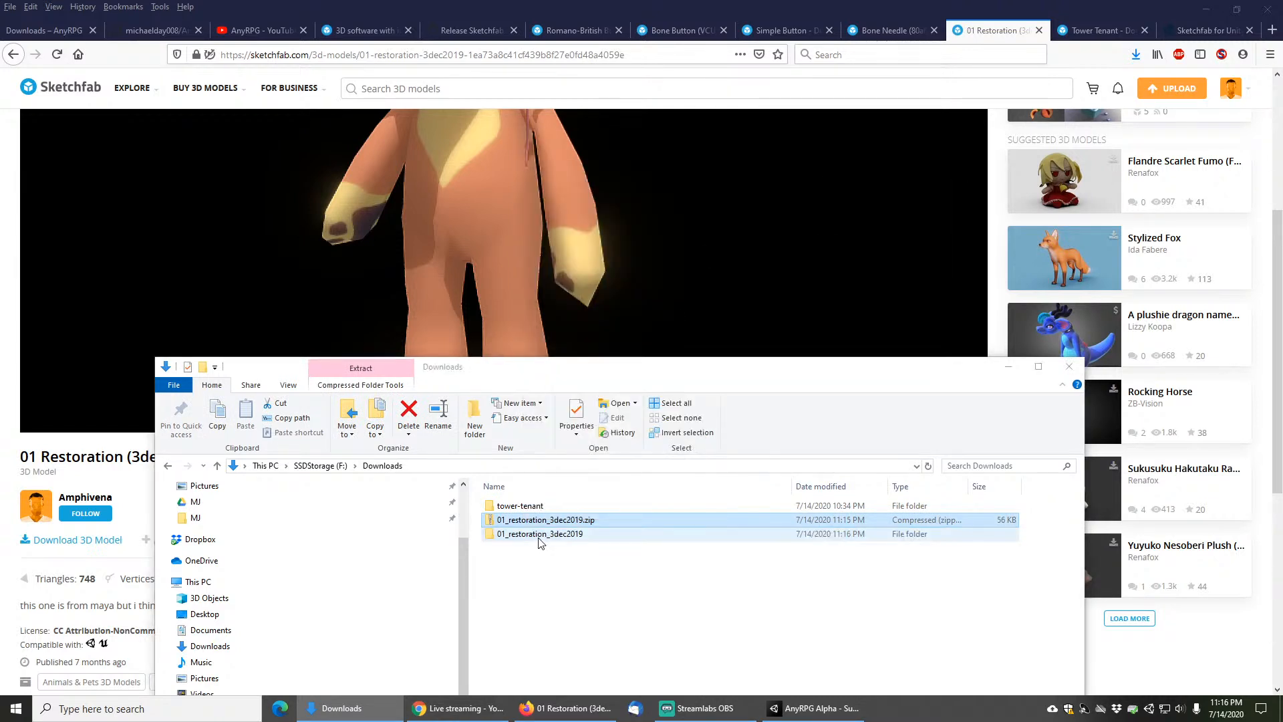
double_click(528, 505)
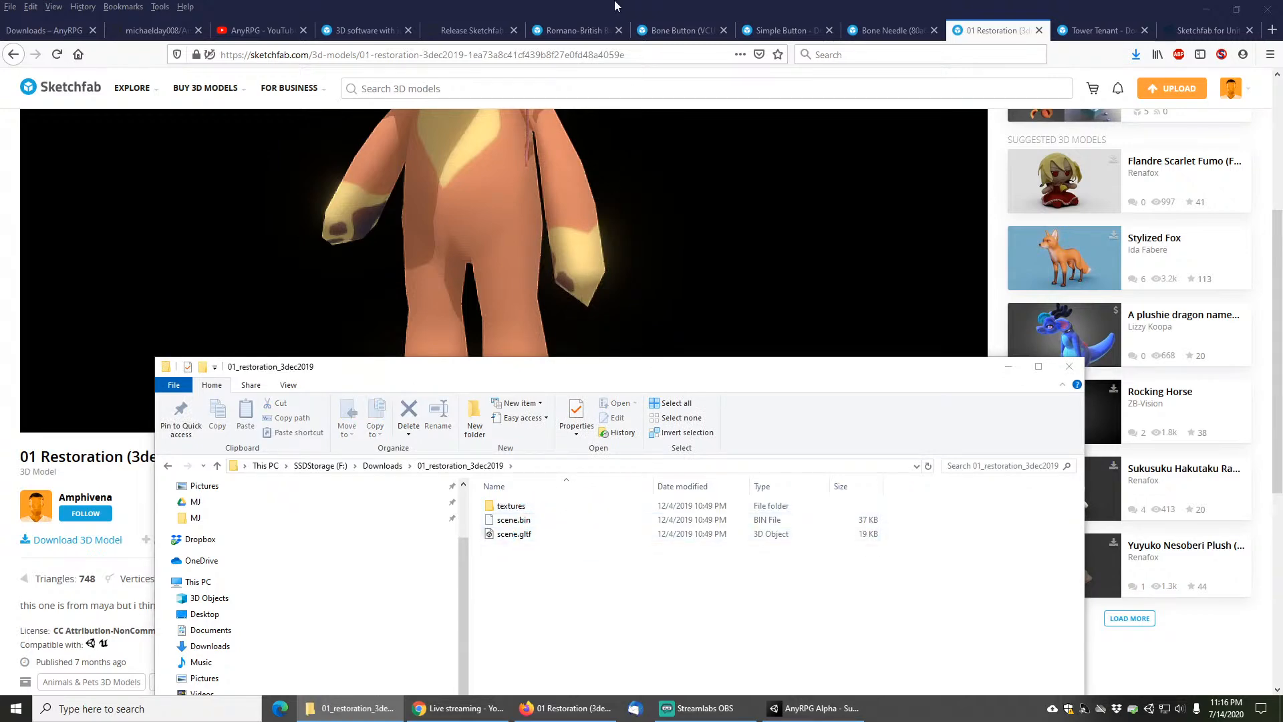
Step: Switch to the AnyRPG Unity project and open the Sketchfab plugin's glTF importer
click(1206, 10)
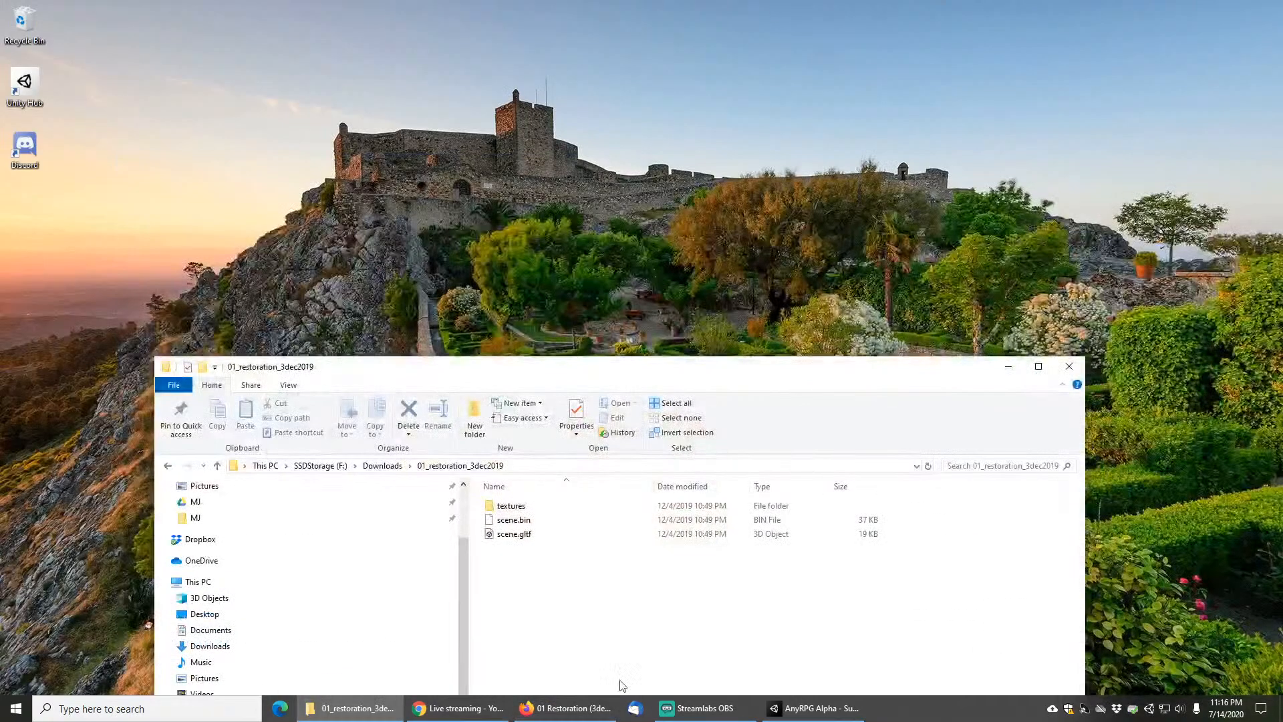
click(816, 708)
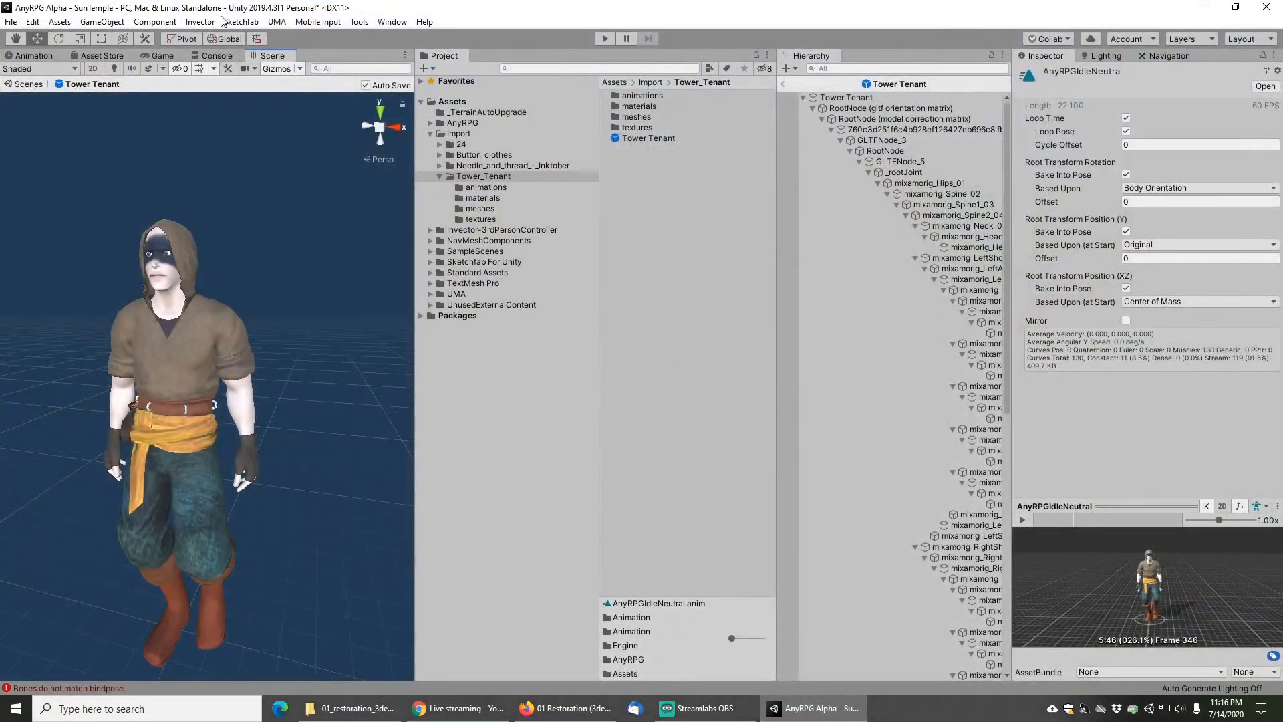
click(237, 22)
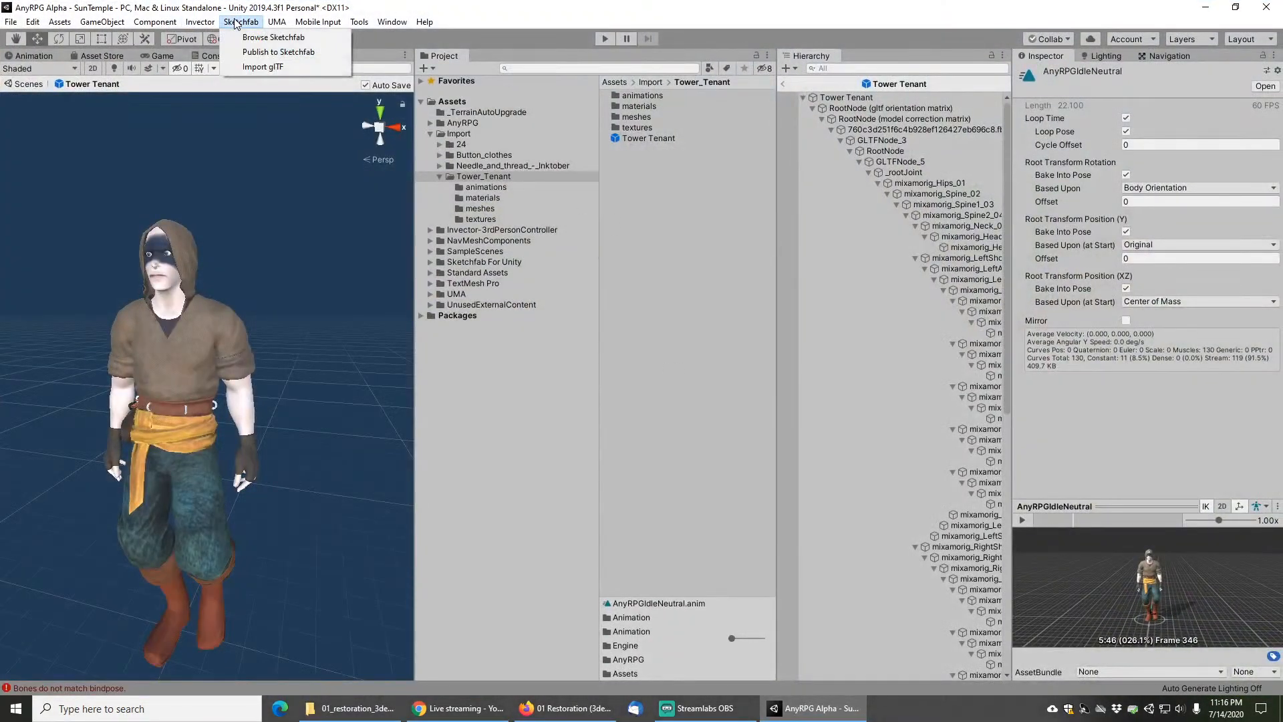
click(266, 68)
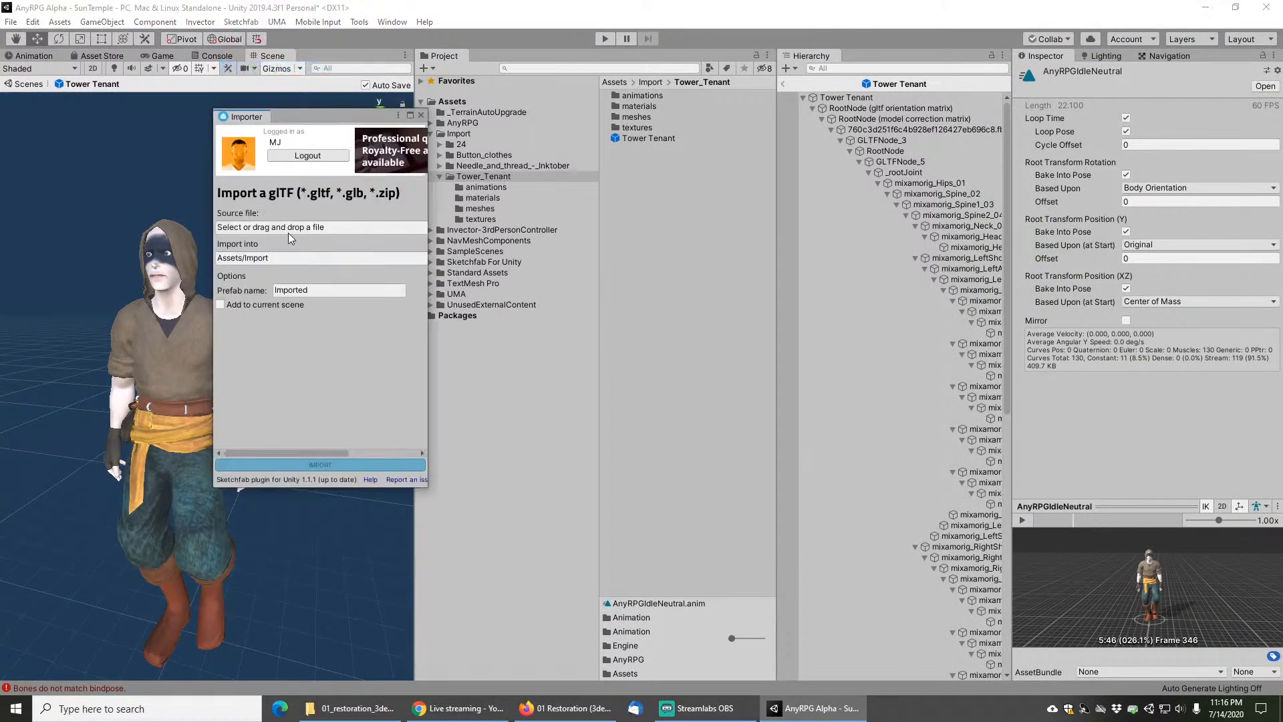
Step: Import scene.gltf from the extracted 01_restoration_3dec2019 folder into Assets/Import with the prefab name Imported, and close the importer
click(351, 708)
drag(567, 367, 973, 210)
drag(933, 362, 290, 231)
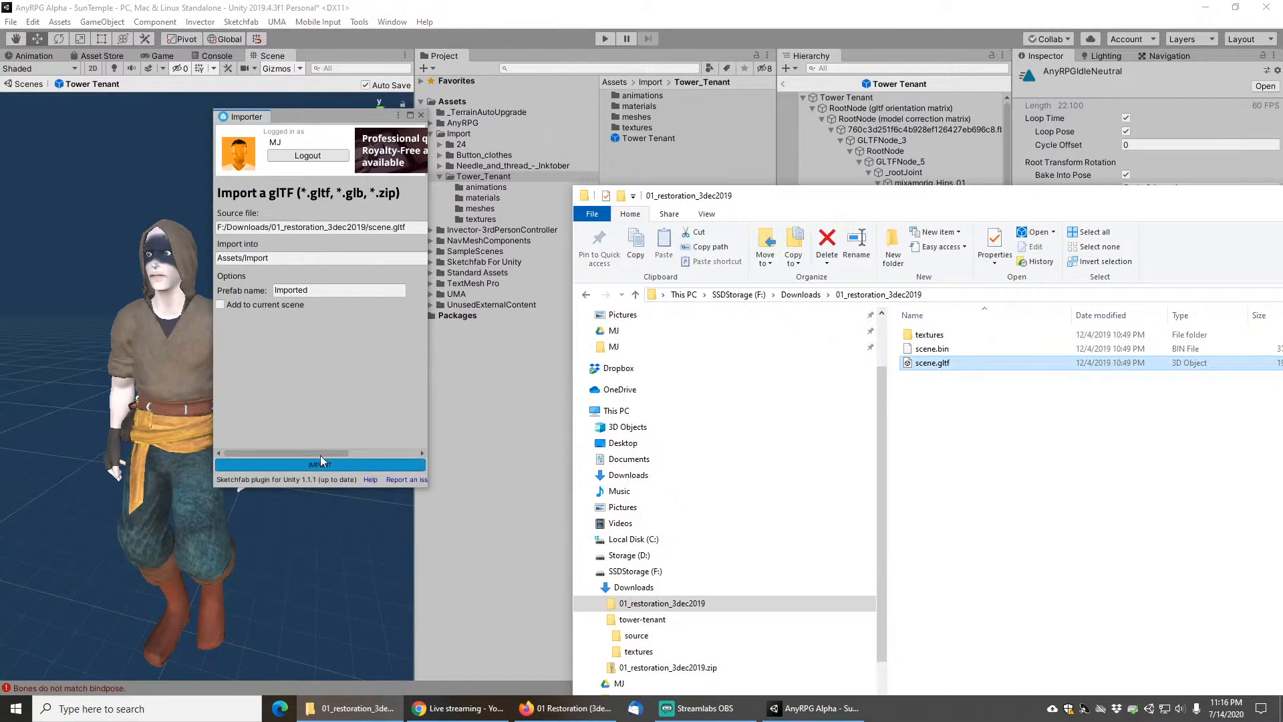
click(307, 403)
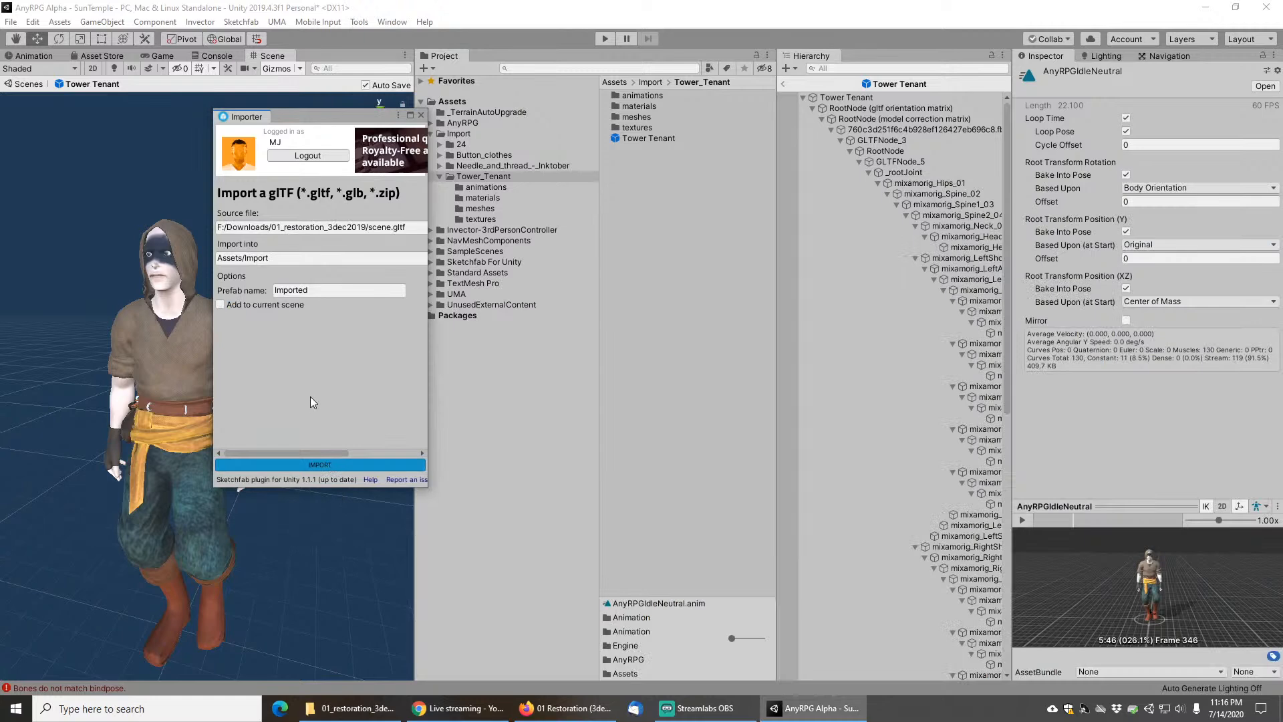
click(343, 465)
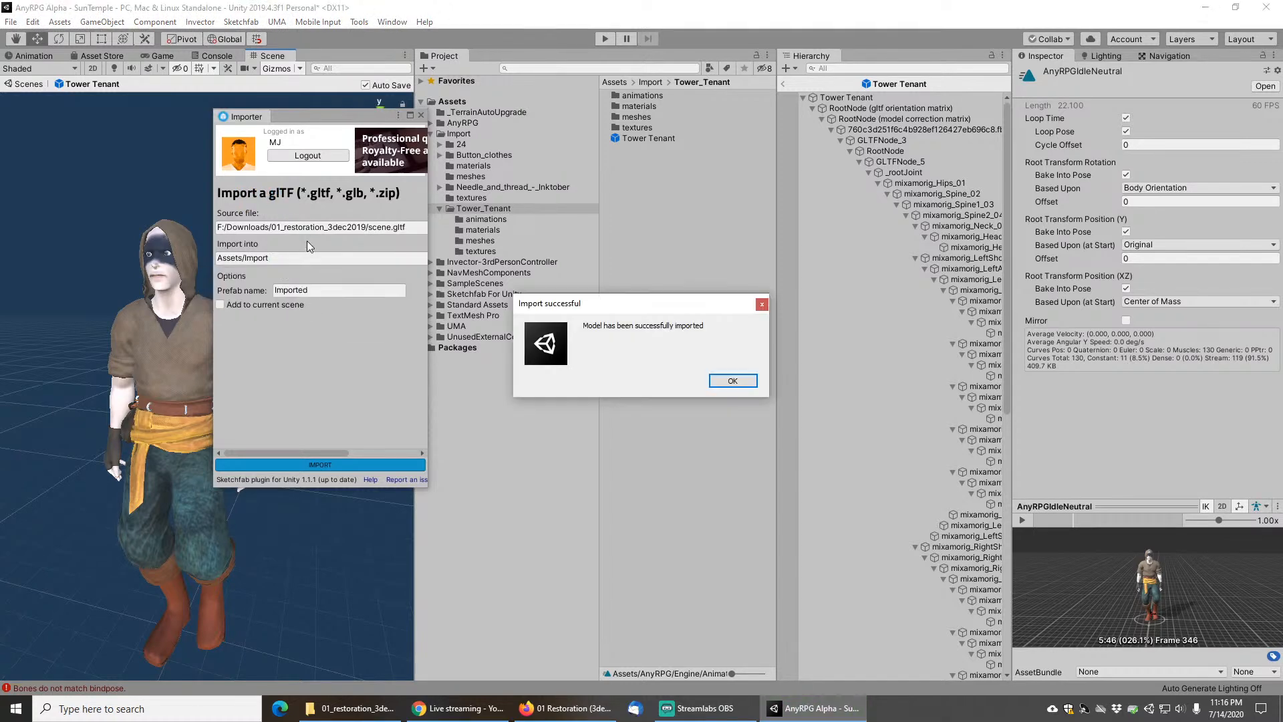
click(734, 380)
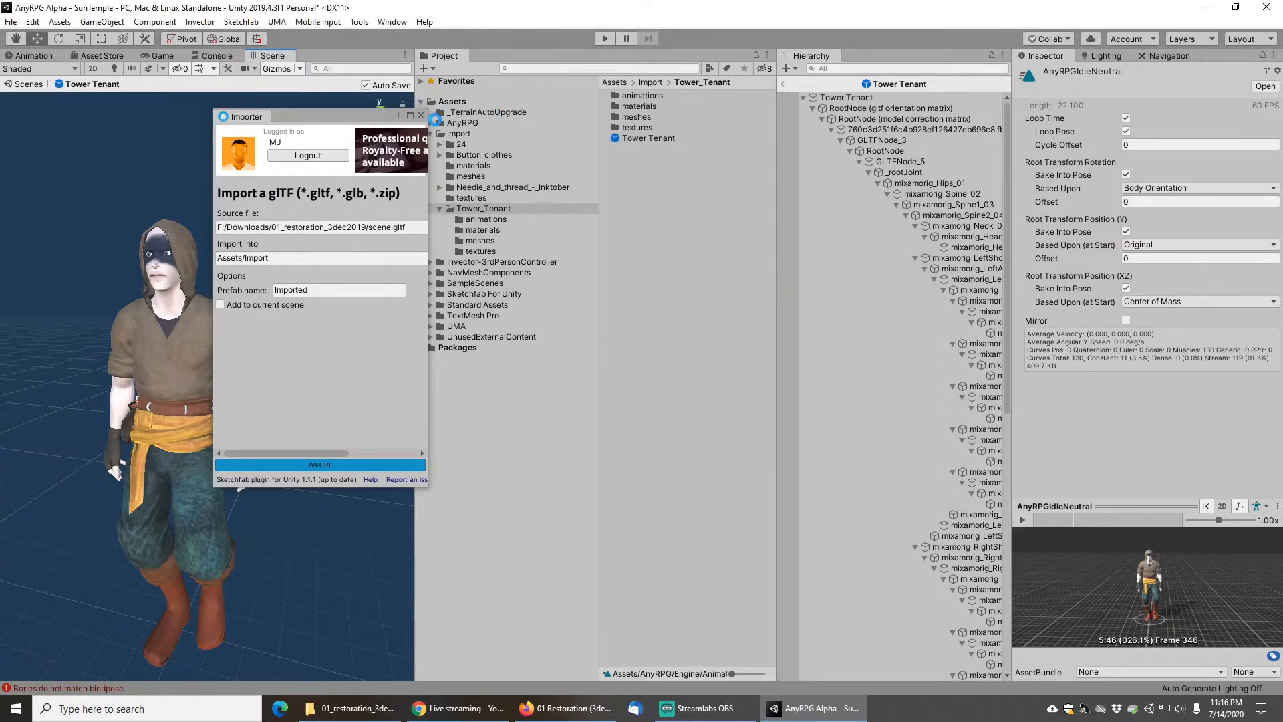
click(422, 115)
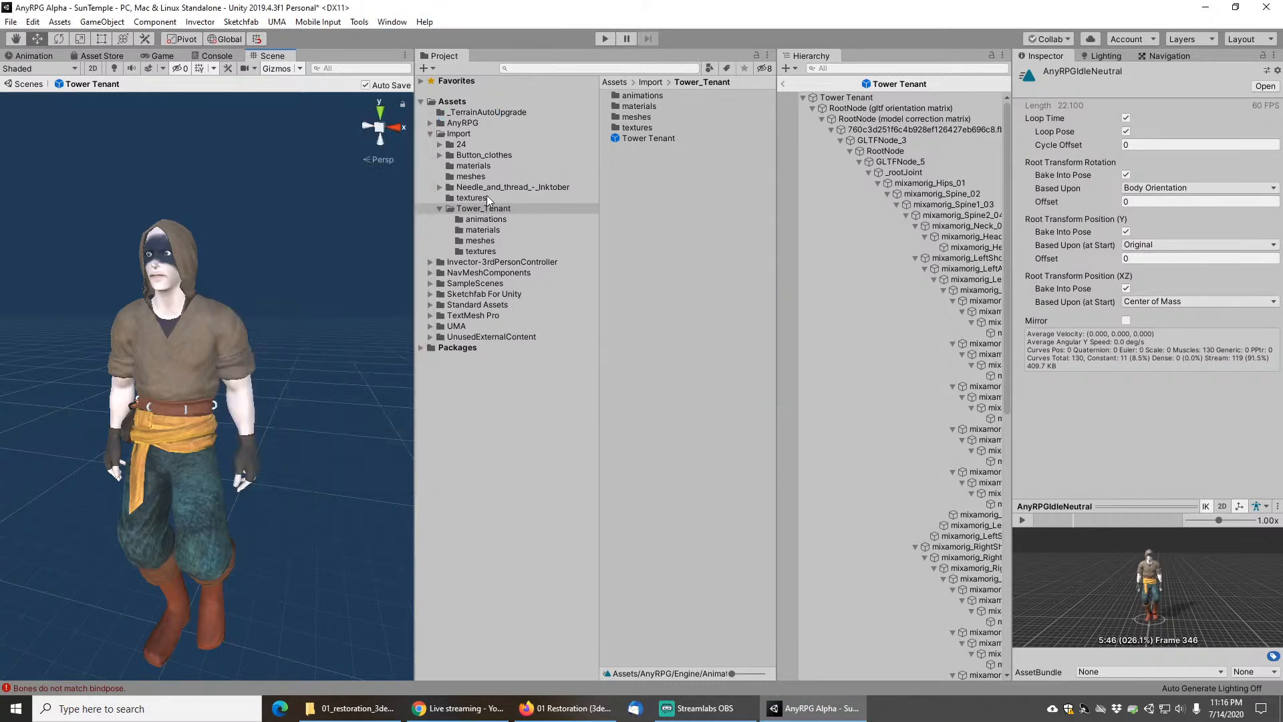
Step: Select the Imported prefab in Assets/Import and inspect the fox model in an enlarged, floating preview, then close it
click(460, 133)
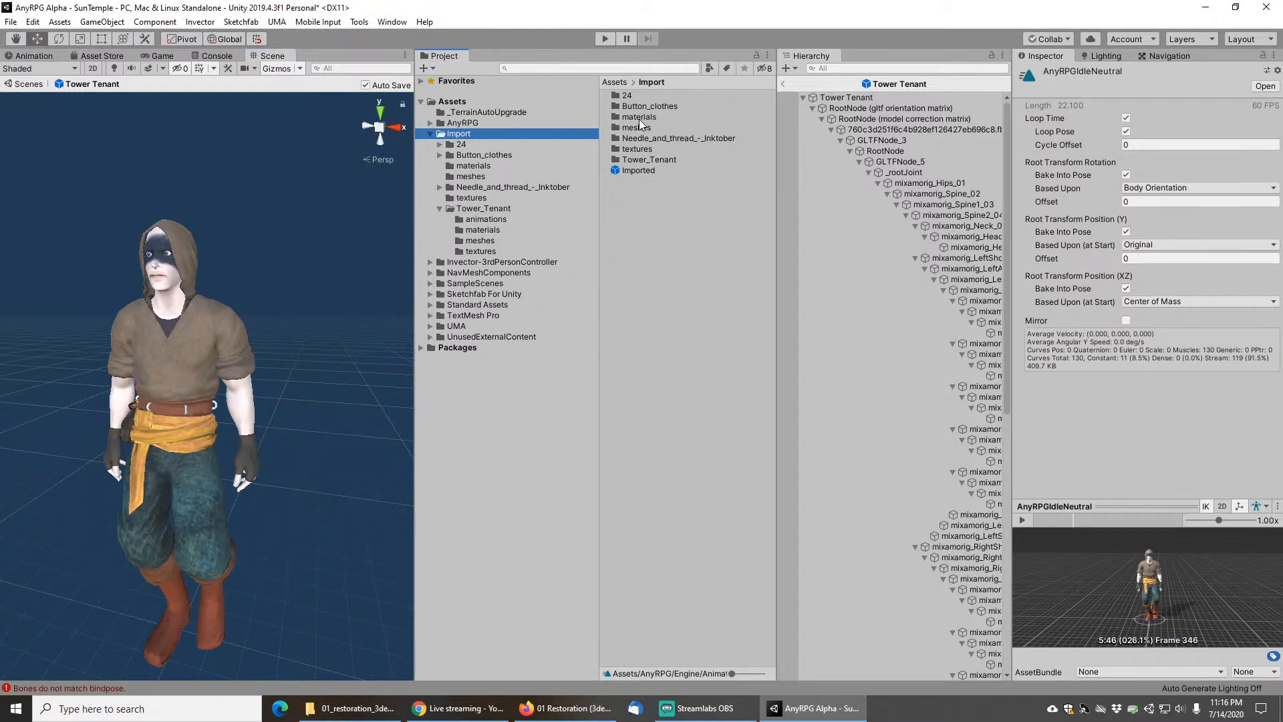
click(639, 169)
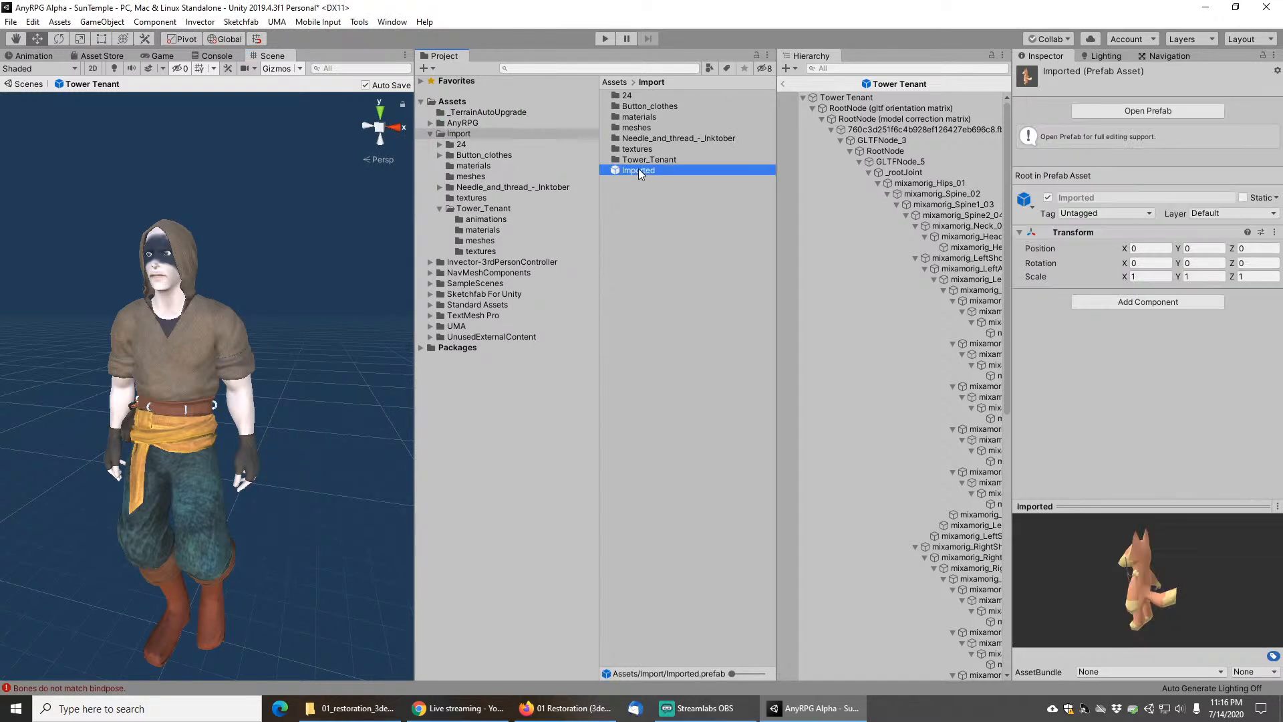
right_click(1095, 511)
drag(572, 412, 934, 349)
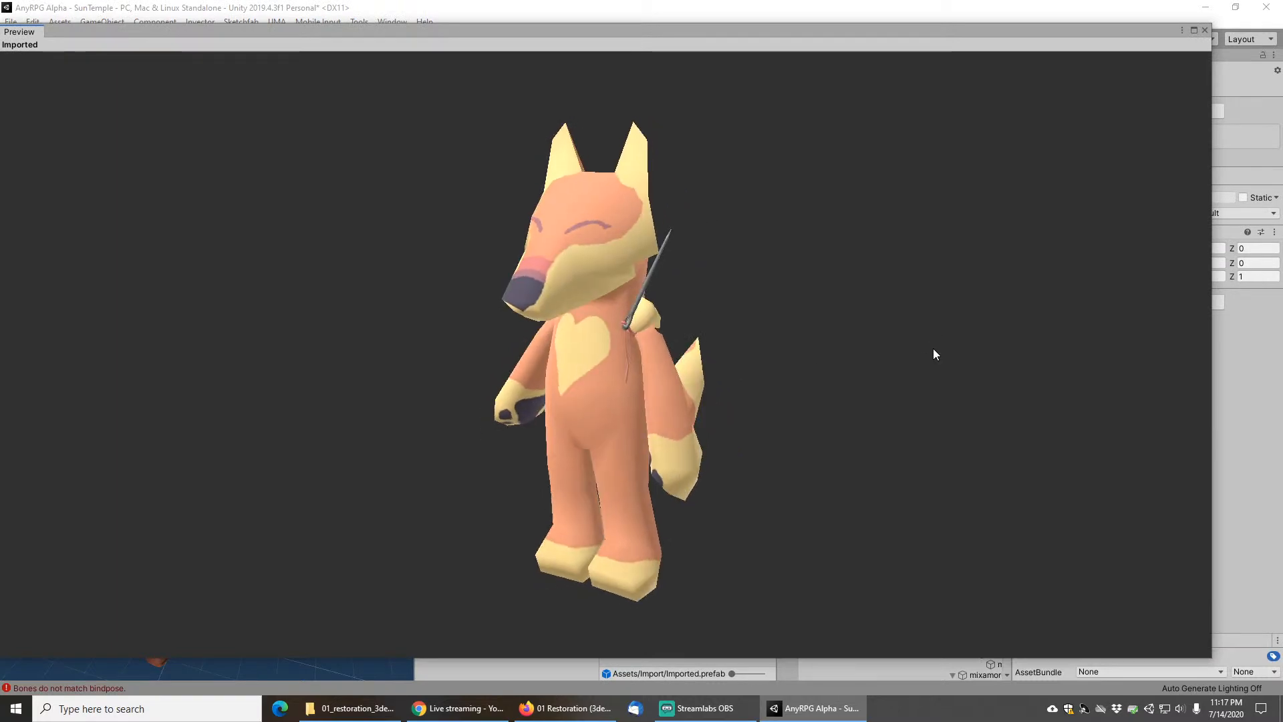
click(1206, 30)
Step: Switch to Firefox and show the uploaded videos on the AnyRPG YouTube channel
key(alt+Tab)
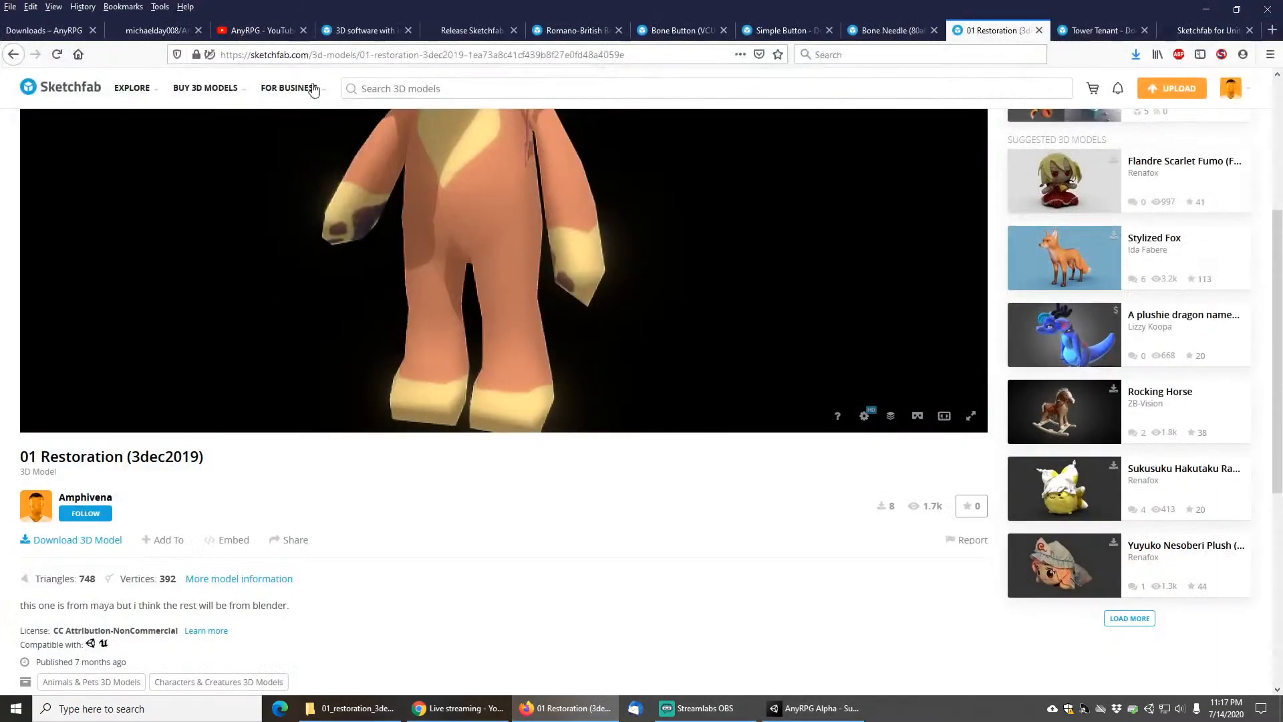
click(266, 34)
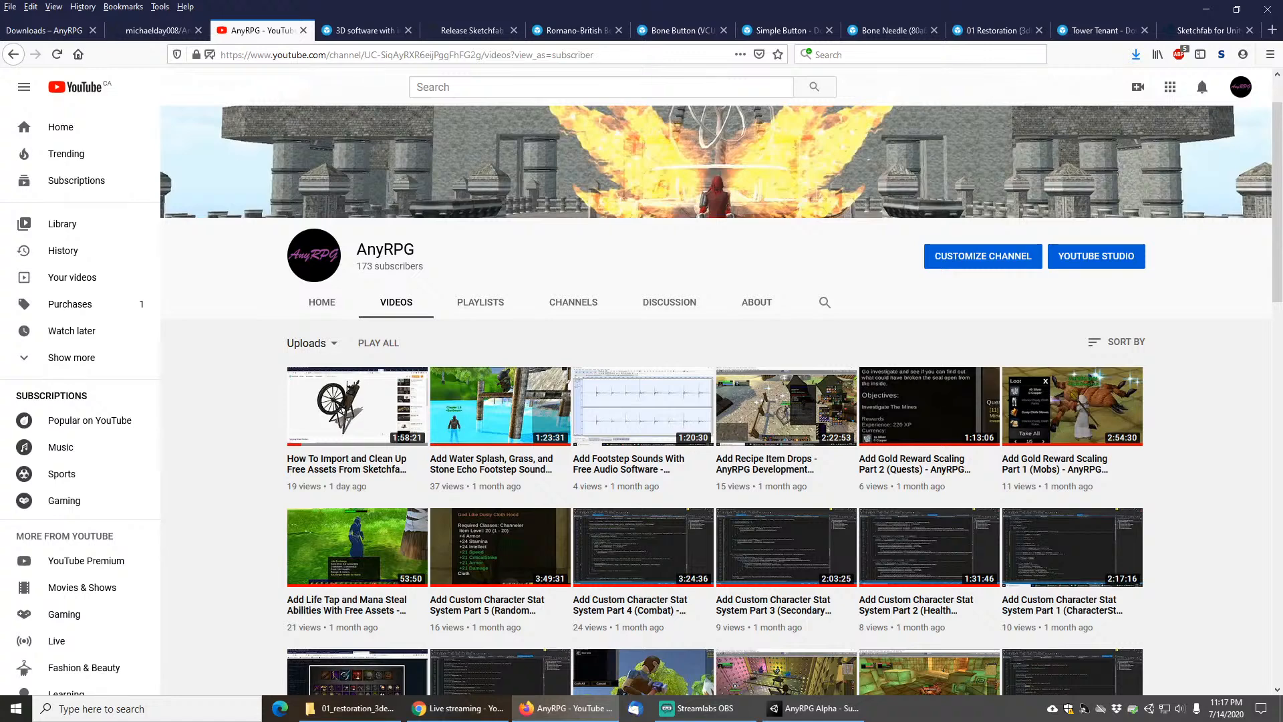
key(alt+Tab)
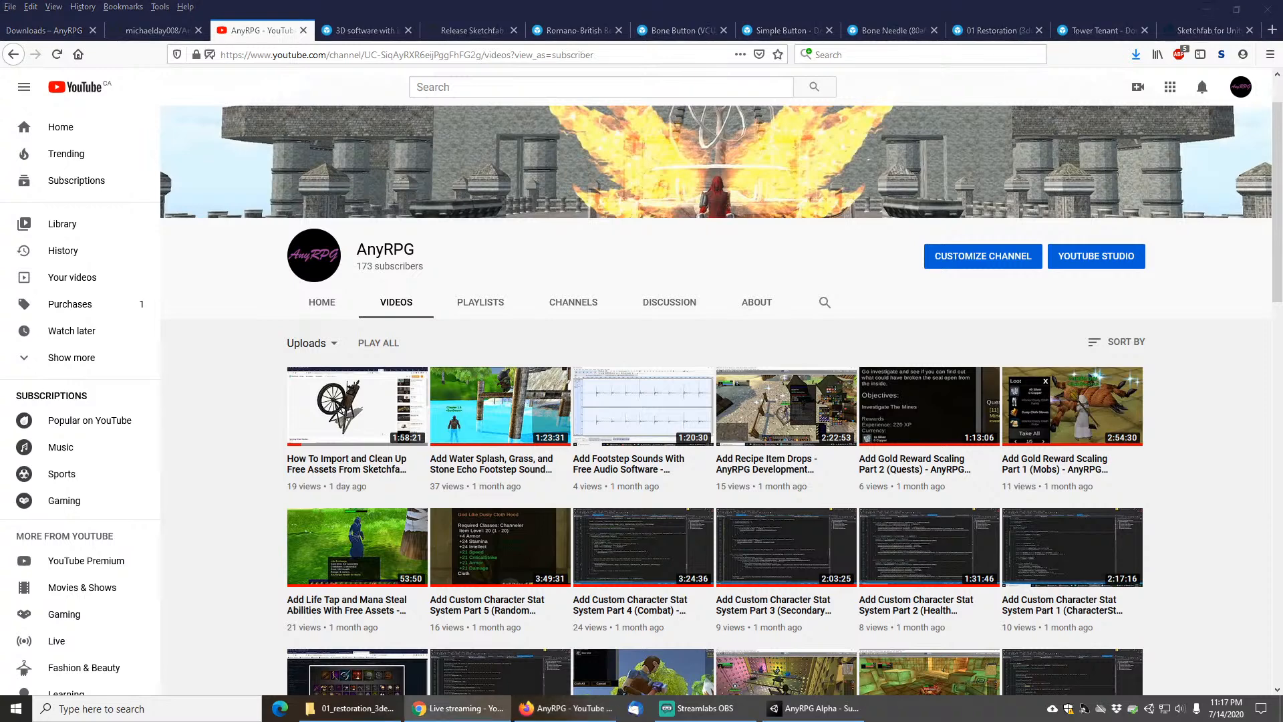